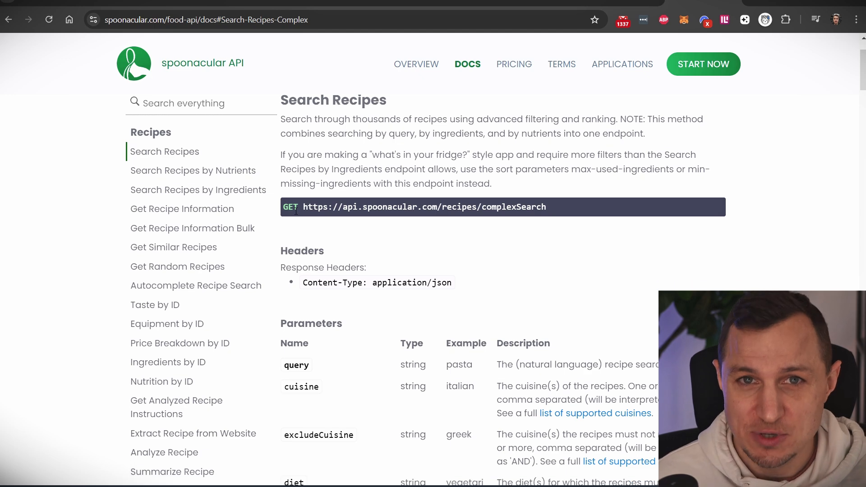
- Go back to the spoonacular complexSearch HTTP request in Make and select its Query String Value field
scroll(347, 255, "up", 2)
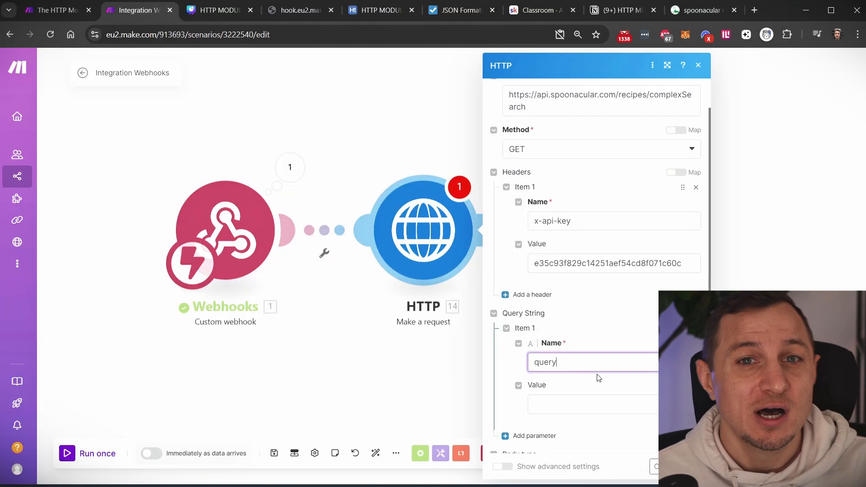
scroll(589, 365, "down", 1)
left_click(565, 347)
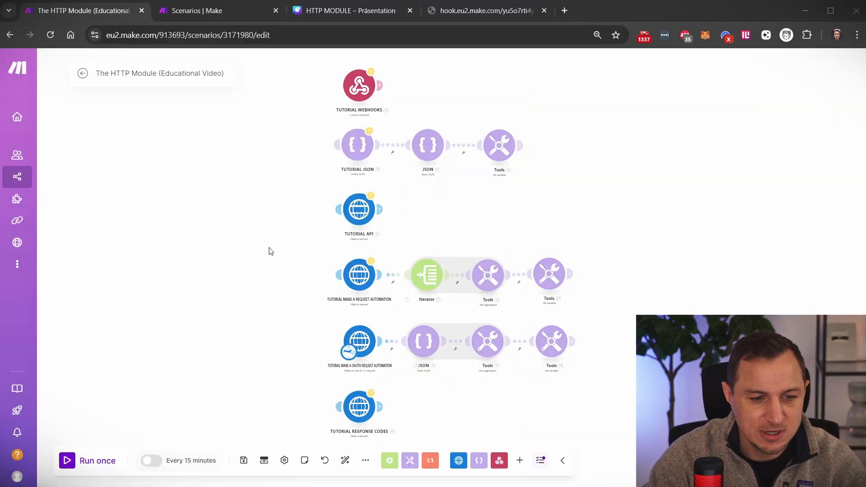
- Pan around the tutorial scenario's modules and check its 'Every 15 minutes' schedule without changes
left_click_drag(260, 217, 287, 198)
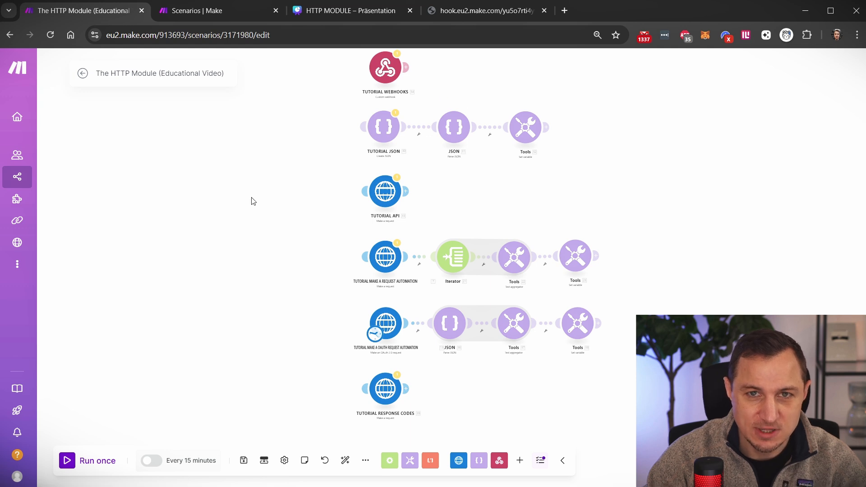
mouse_move(283, 163)
left_mouse_down()
mouse_move(272, 217)
mouse_move(291, 177)
left_mouse_up()
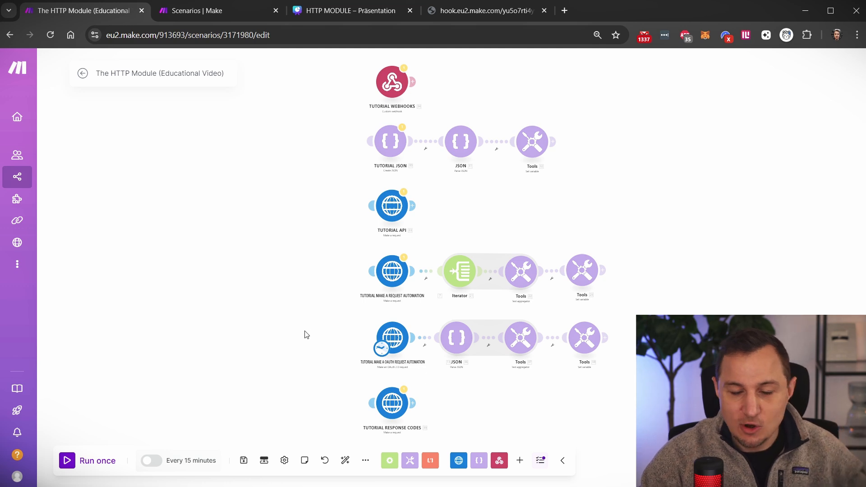
left_click_drag(290, 355, 288, 297)
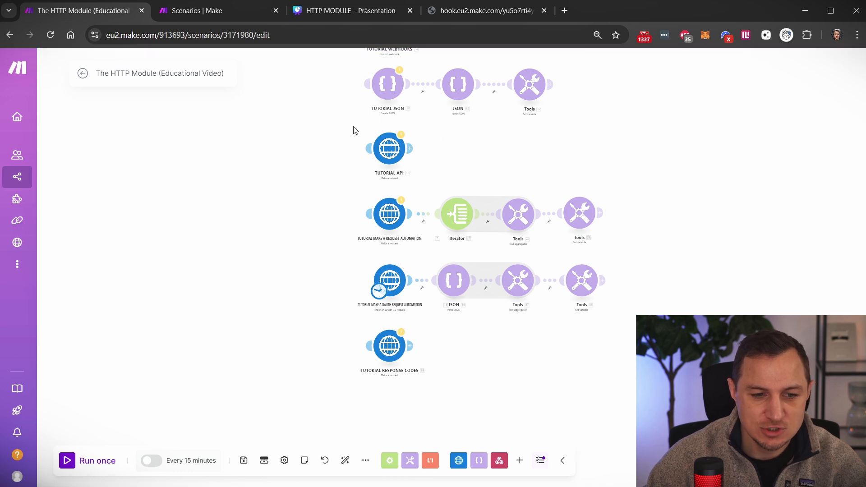
left_click_drag(293, 154, 292, 248)
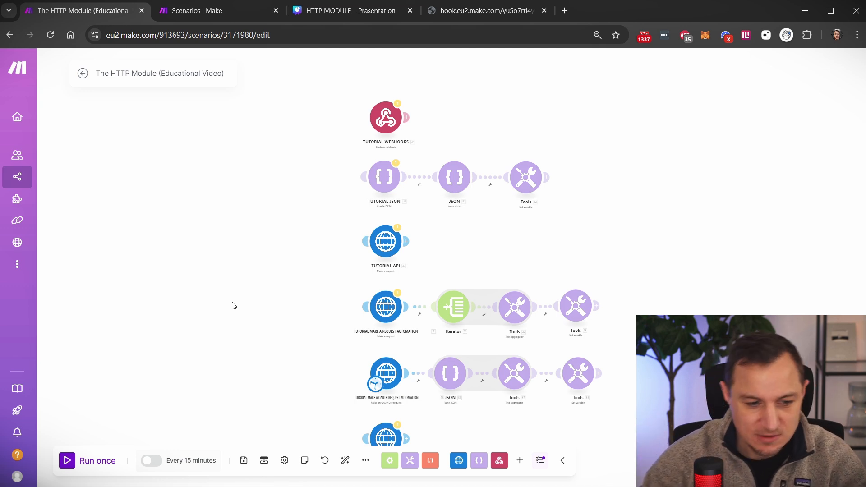
left_click(181, 460)
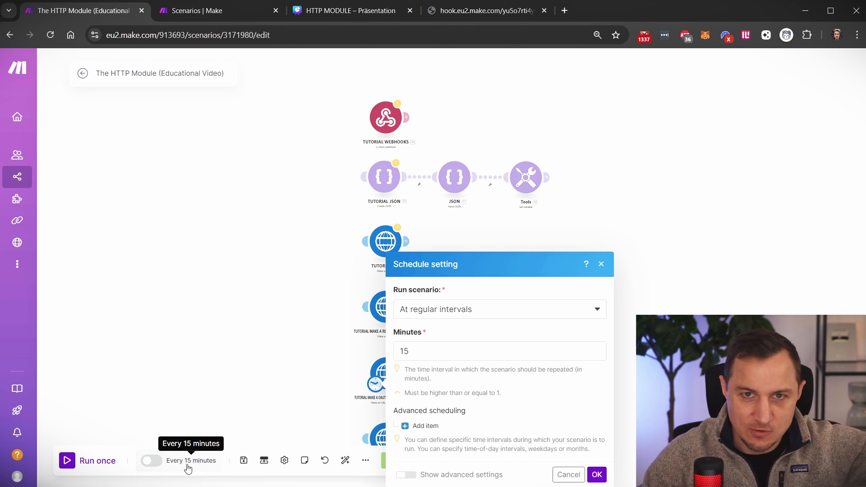
left_click(230, 256)
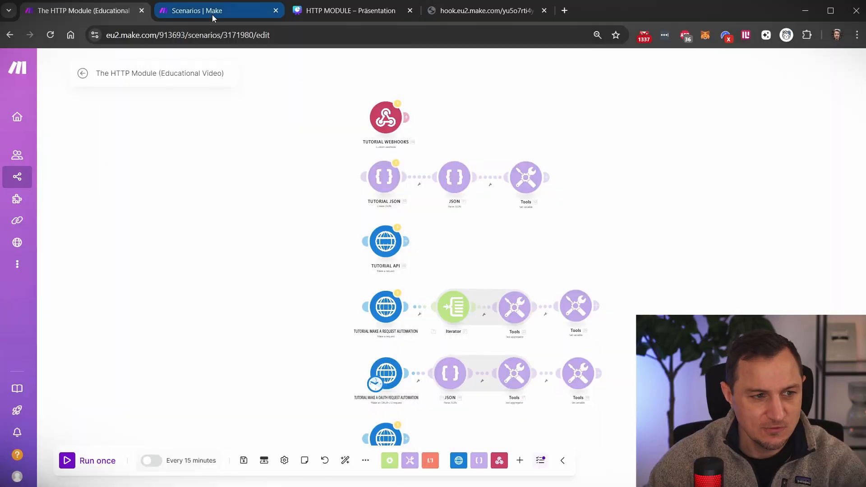
- Create a new blank scenario starting with the Webhooks 'Custom webhook' trigger
left_click(212, 13)
left_click(750, 71)
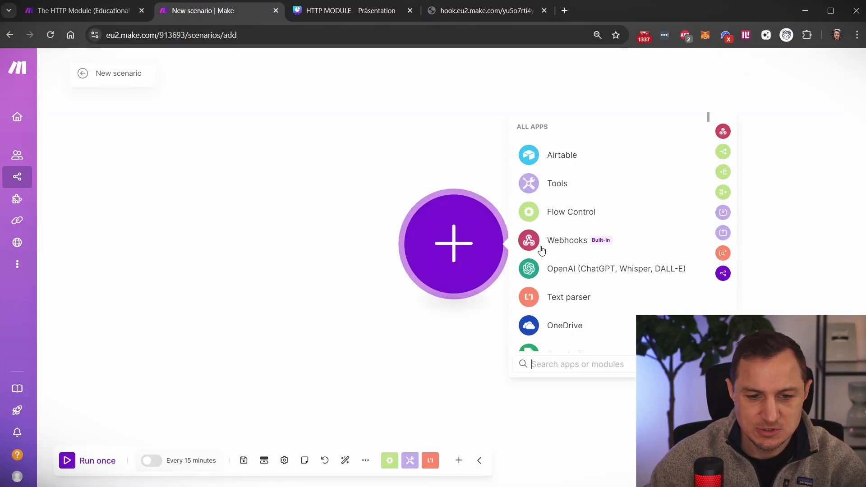
type("W")
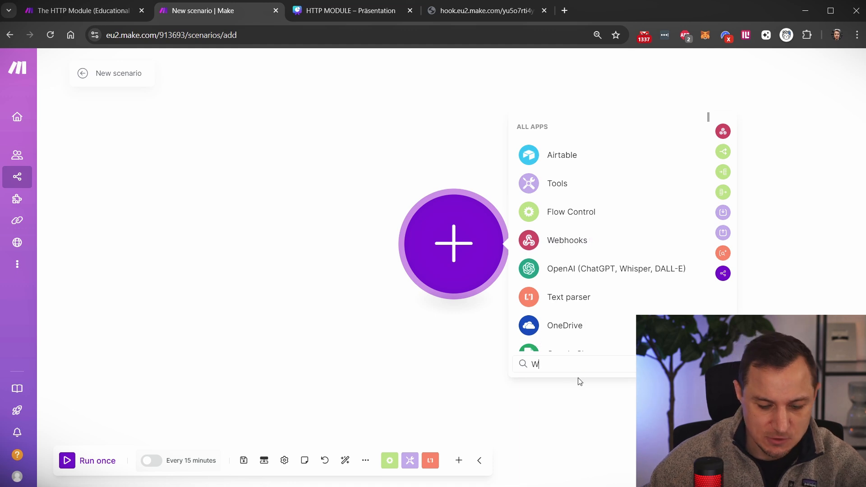
type("ebhoo")
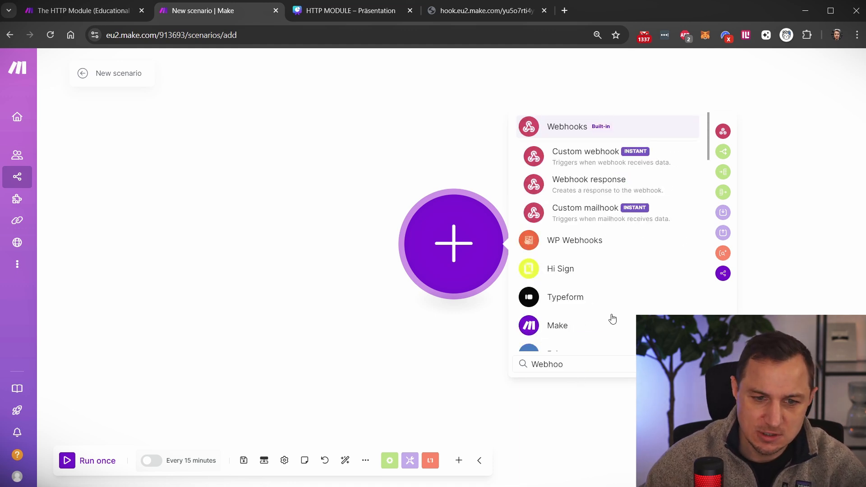
left_click(572, 131)
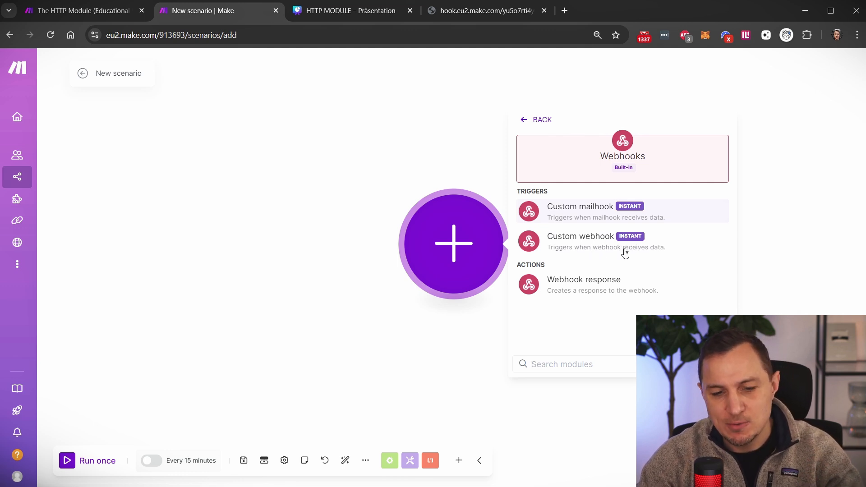
left_click(581, 243)
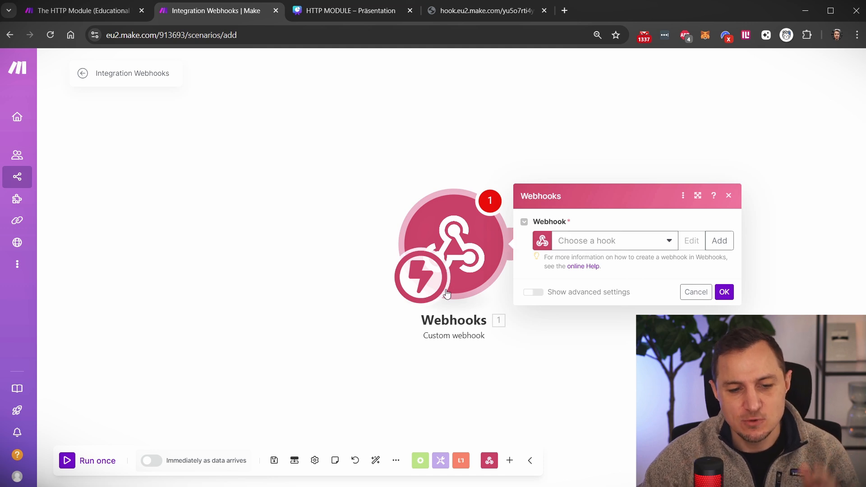
- Add a new webhook named 'WebhookTutorial', save it, and copy its address
left_click(720, 241)
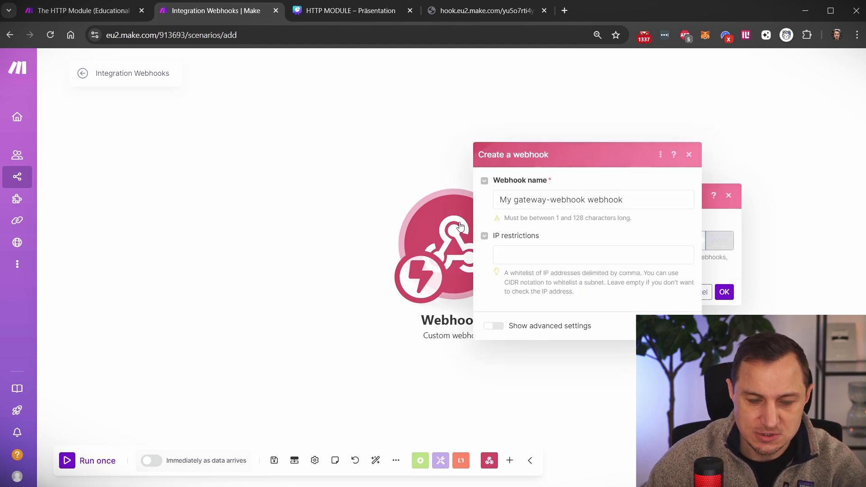
left_click_drag(633, 201, 433, 196)
key("BackSpace")
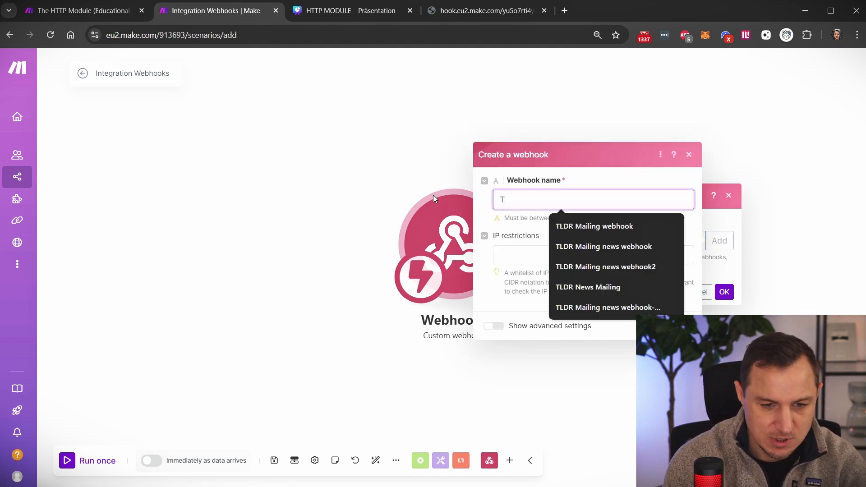
type("Web")
key("Down")
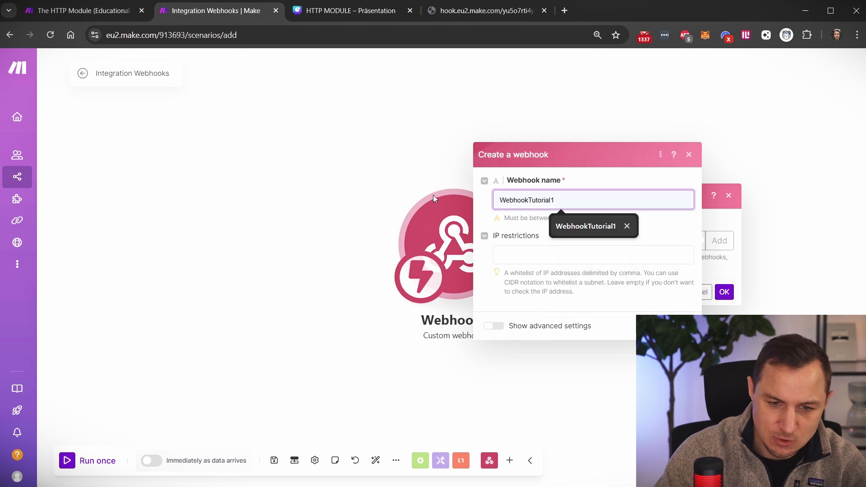
key("Return")
key("BackSpace")
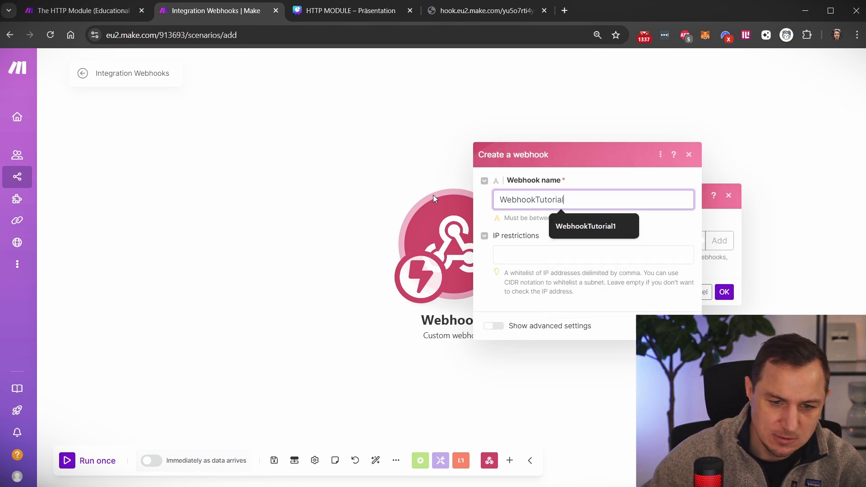
left_click(685, 224)
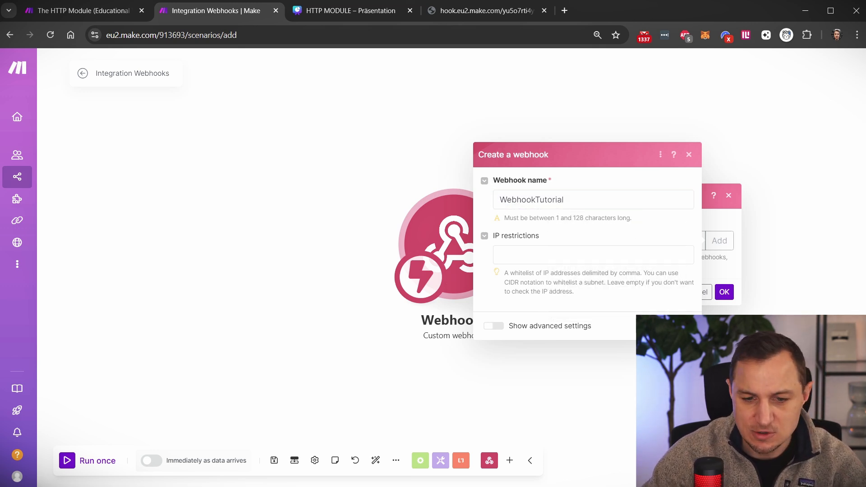
left_click(682, 325)
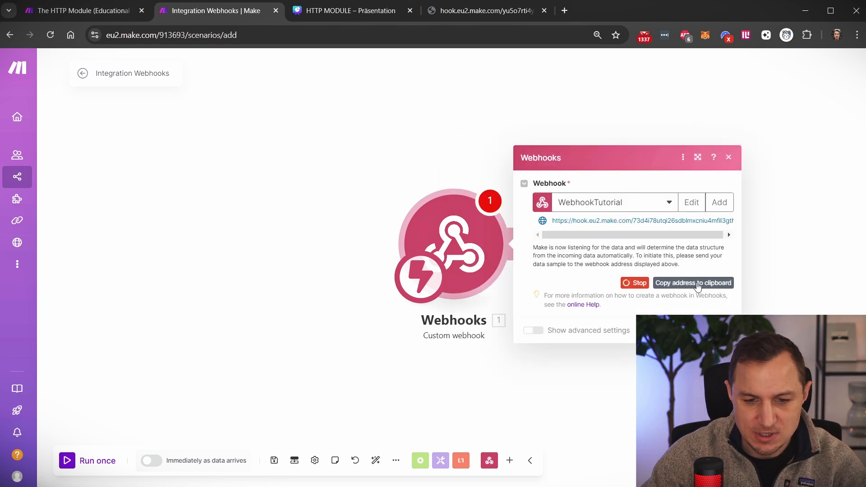
left_click(702, 286)
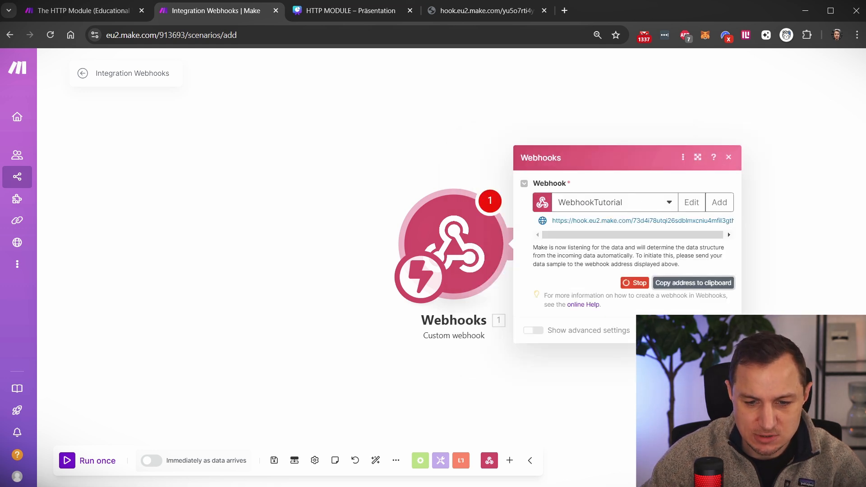
left_click(722, 330)
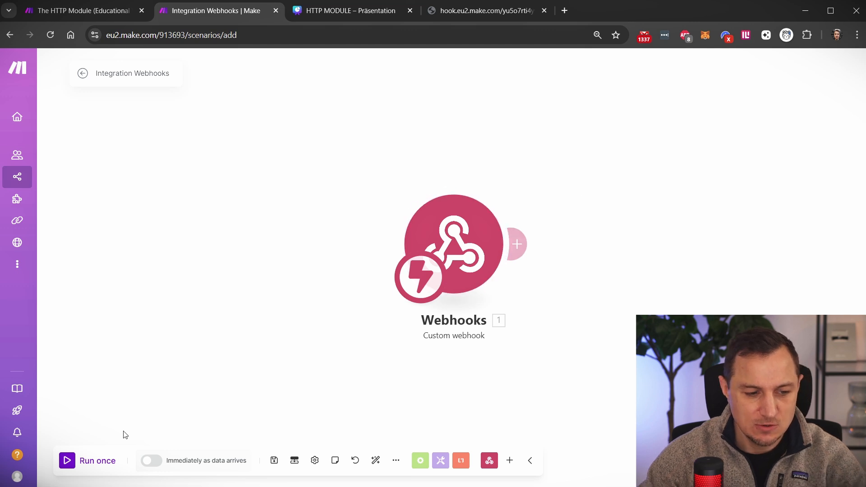
- Run the scenario once and load the webhook address in a Chrome tab to send an empty request
left_click(67, 461)
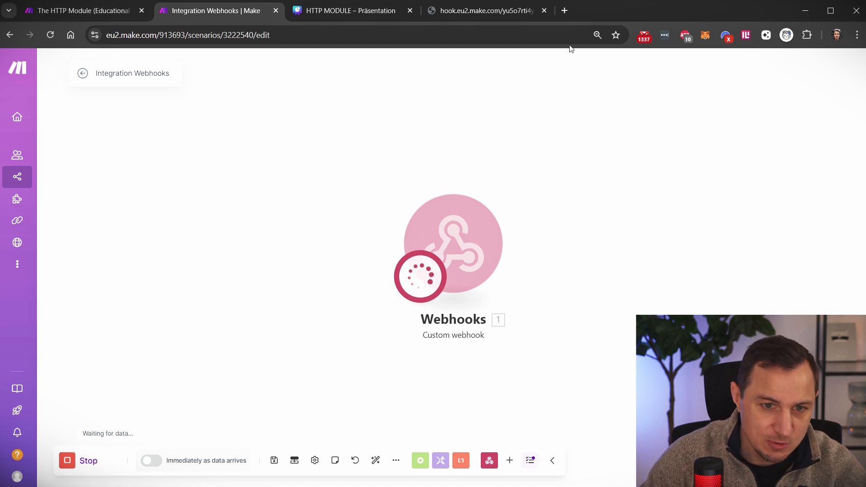
left_click(544, 10)
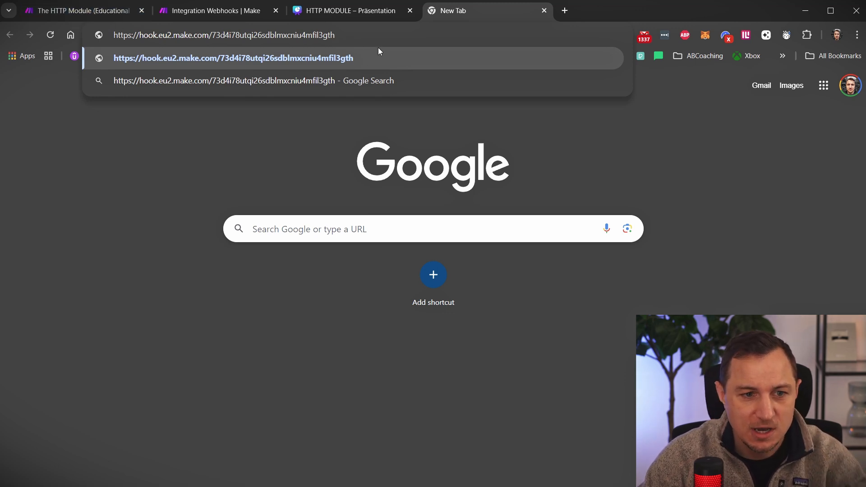
left_click(212, 11)
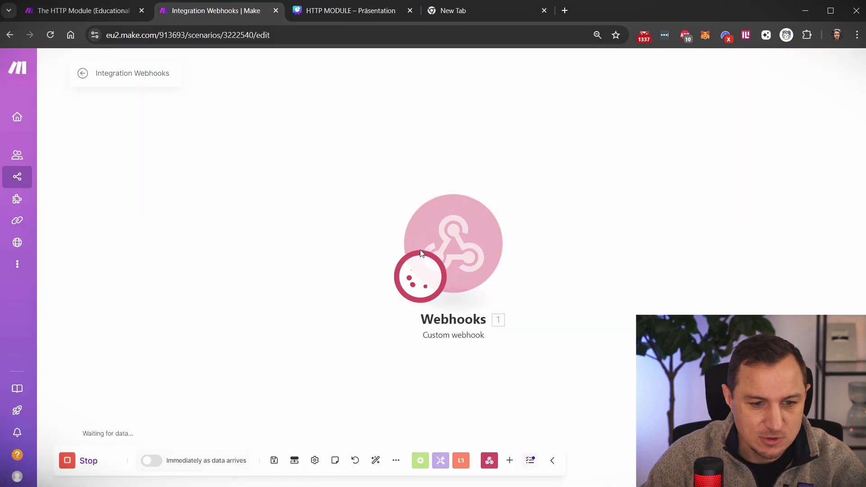
left_click(472, 16)
key("Return")
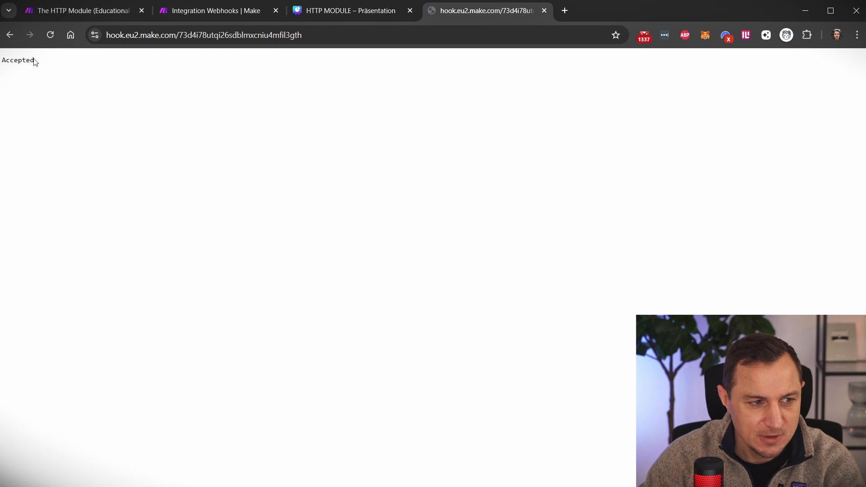
double_click(33, 60)
left_click(225, 13)
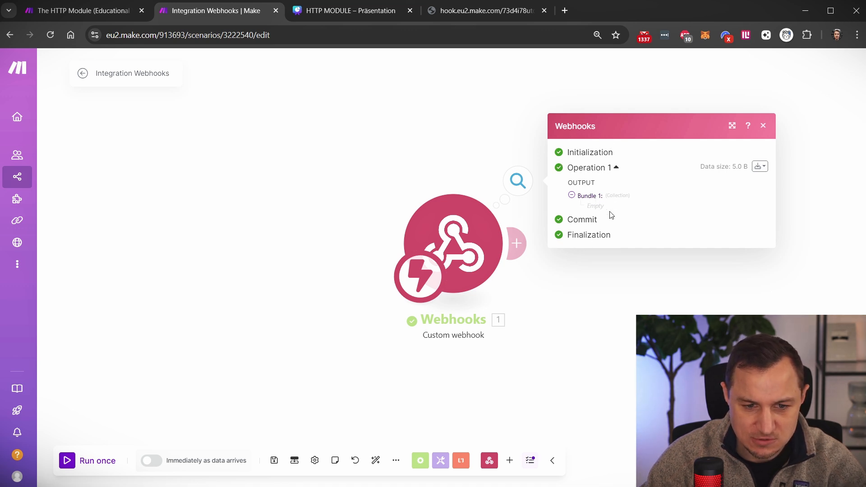
- Reopen the webhook's output details and inspect the URL on the Accepted response page
left_click(381, 205)
left_click(518, 182)
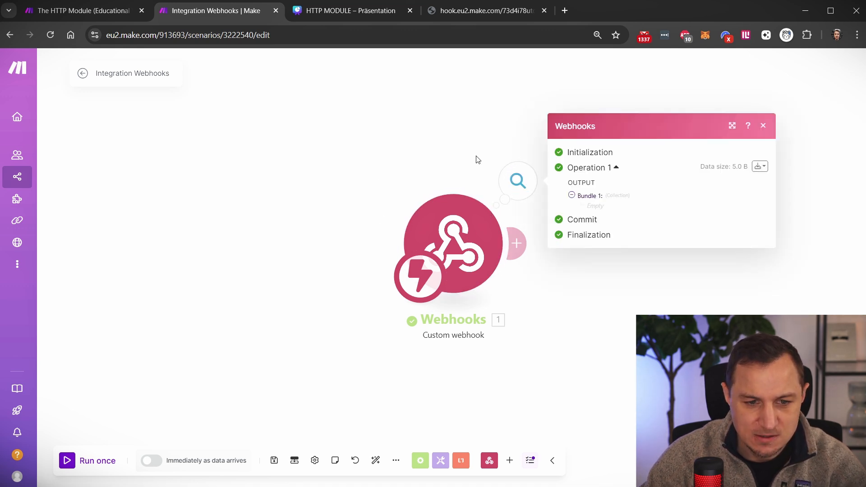
left_click(467, 135)
left_click(517, 180)
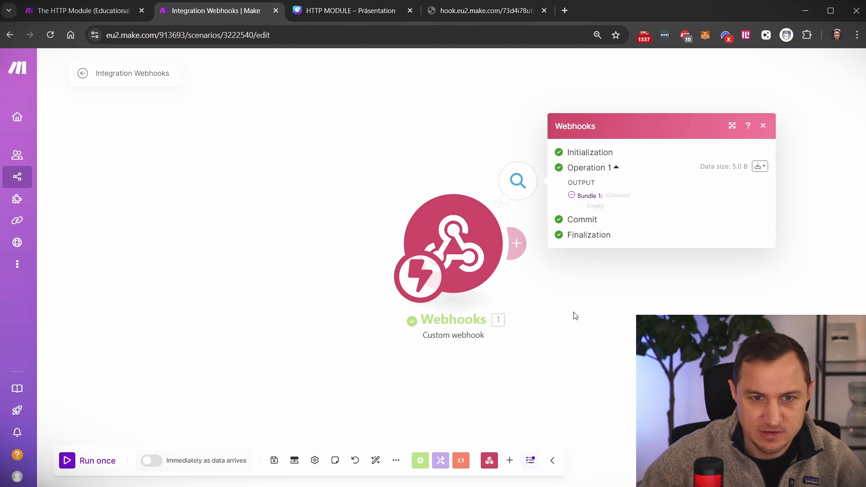
left_click(455, 9)
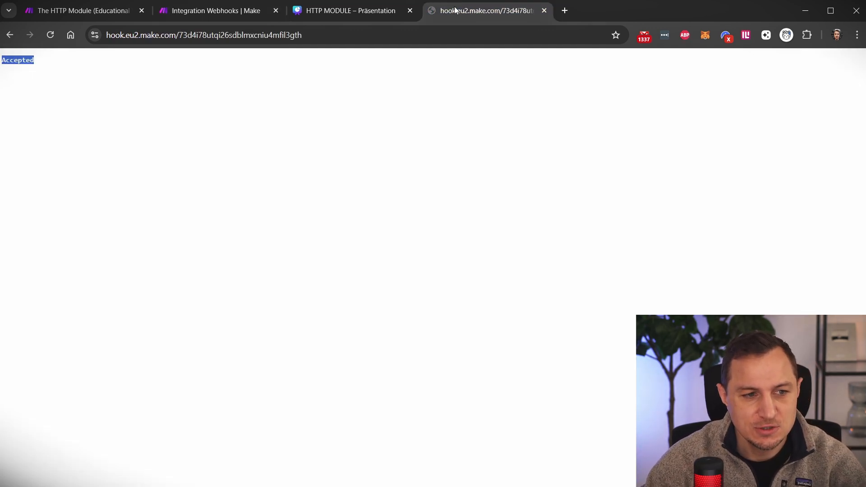
left_click(275, 43)
key("ctrl+c")
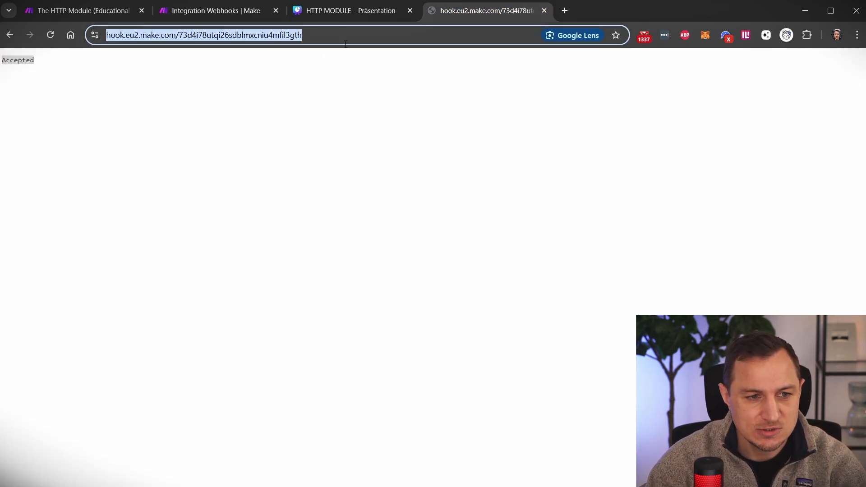
left_click(388, 40)
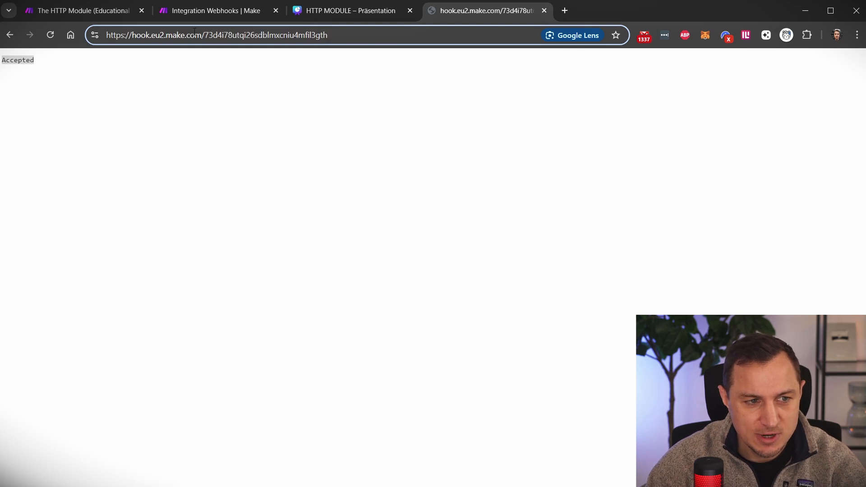
- Copy the full WebhookTutorial URL from the webhook module's settings
left_click(212, 10)
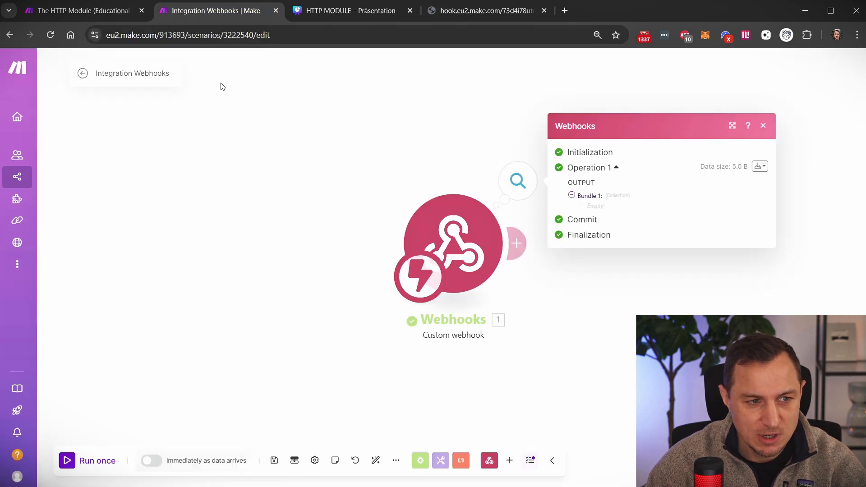
left_click(454, 249)
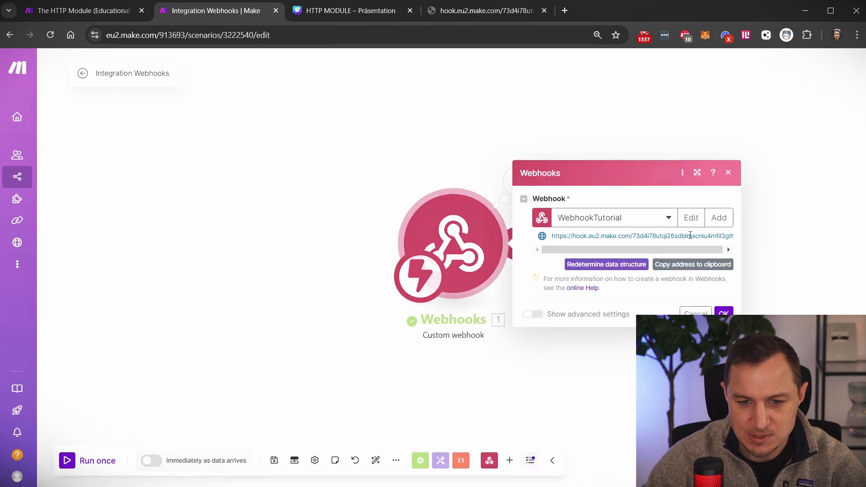
double_click(689, 236)
left_click_drag(674, 250, 550, 245)
left_click(733, 237)
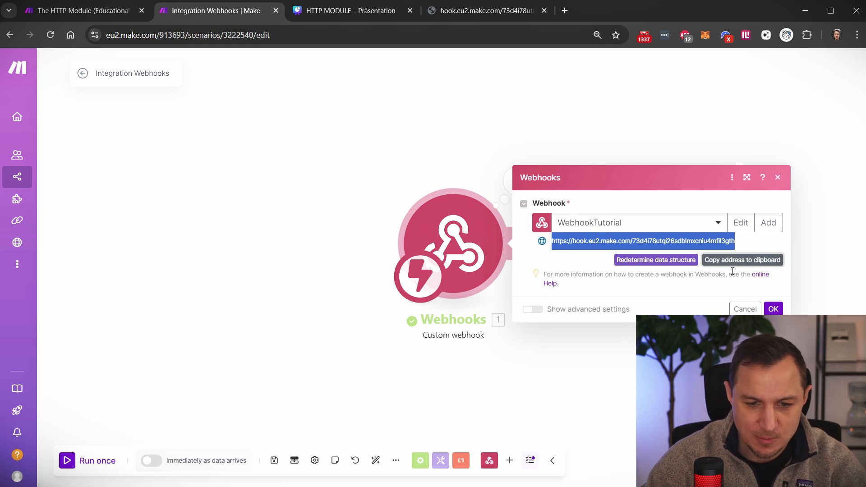
left_click(485, 10)
- Paste the webhook URL in Chrome and append a '?name=' query parameter with a first name
key("ctrl+v")
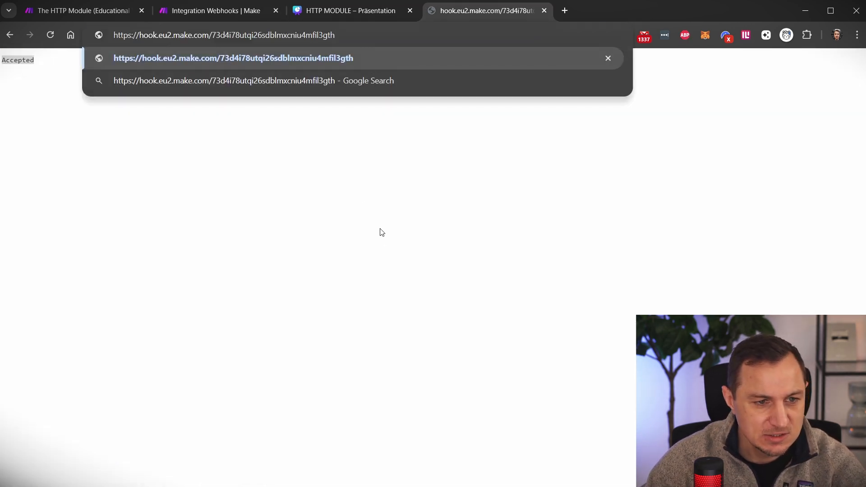
key("Return")
left_click(396, 36)
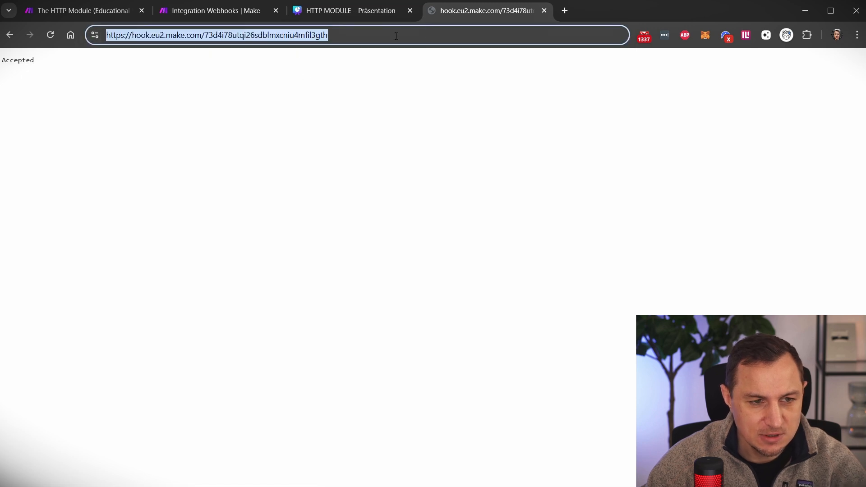
left_click(387, 35)
type("?")
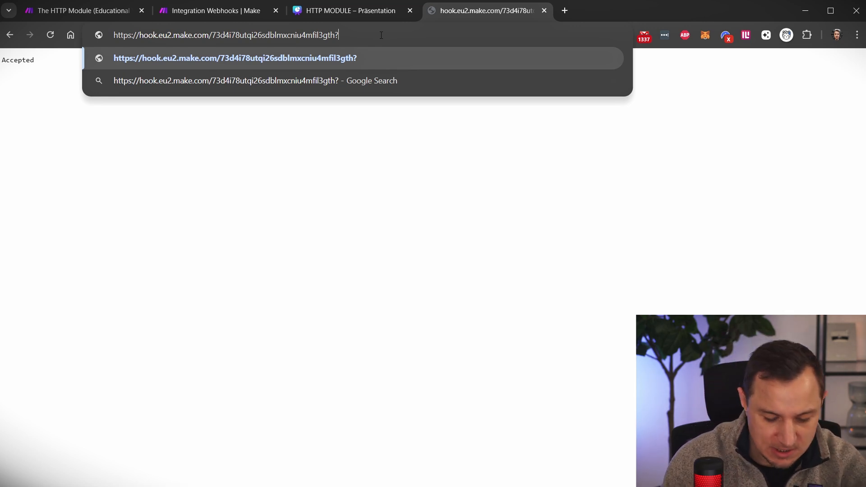
type("name")
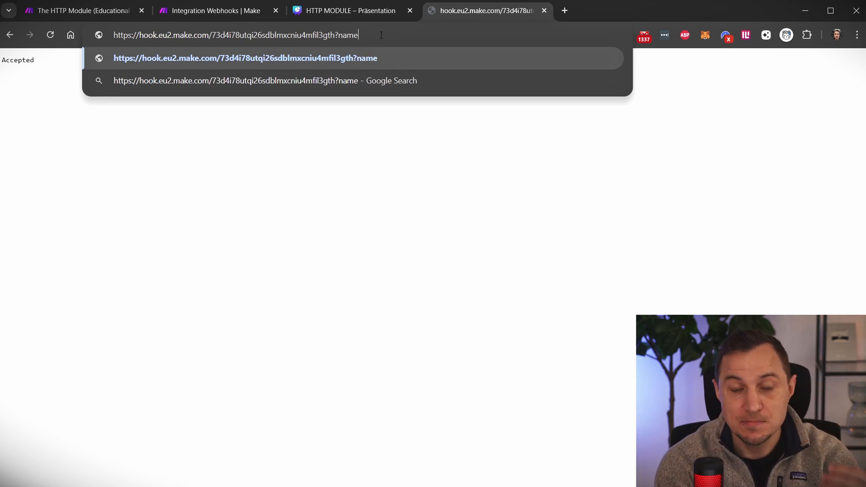
type("=")
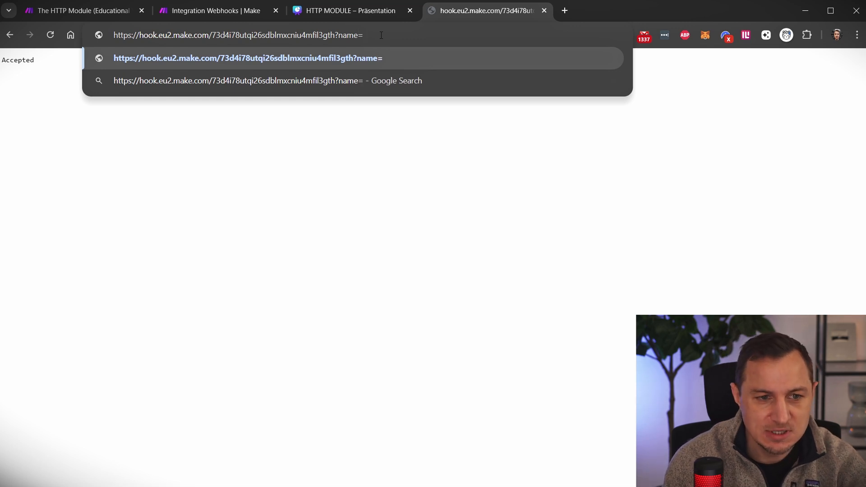
type("denis")
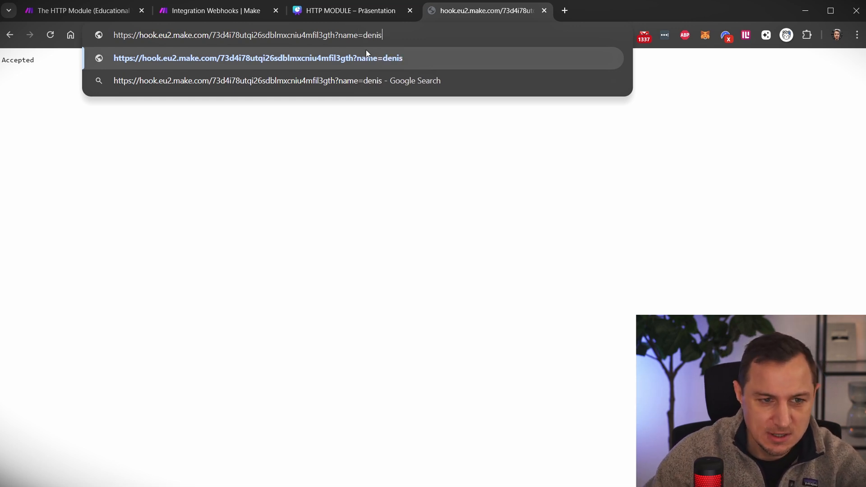
left_click_drag(339, 35, 382, 35)
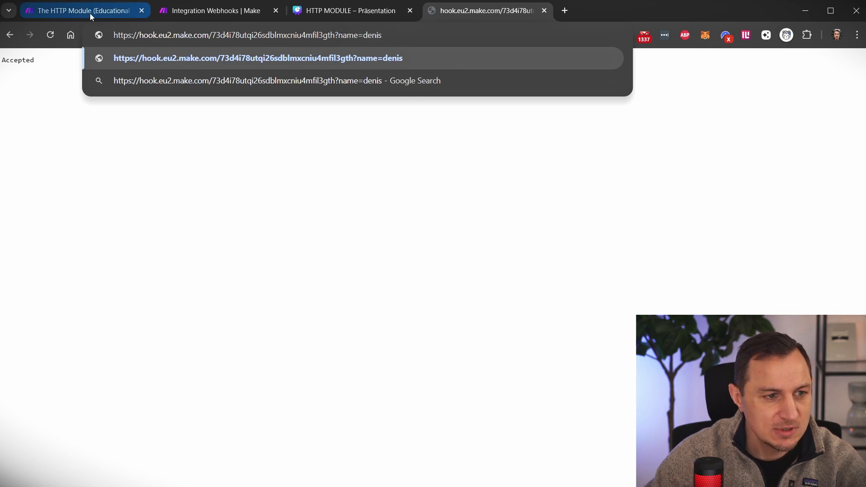
- Run the scenario once, send the request, and confirm the webhook output shows the received name
left_click(177, 14)
left_click(65, 463)
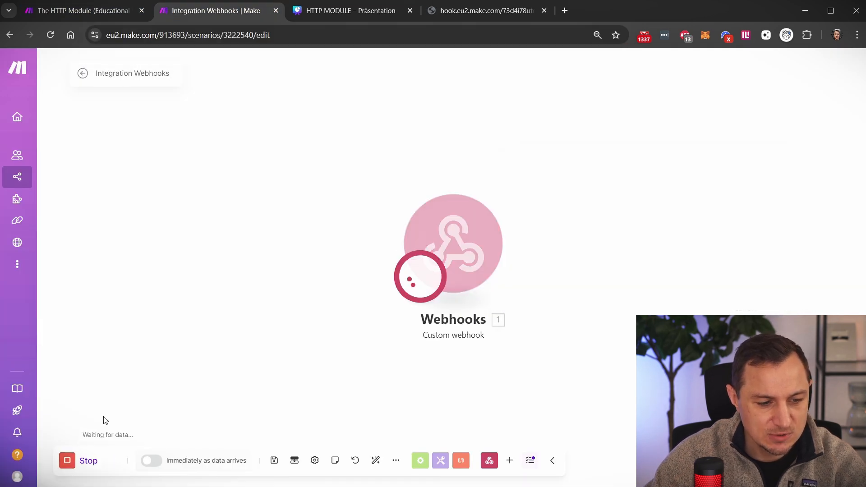
left_click(487, 10)
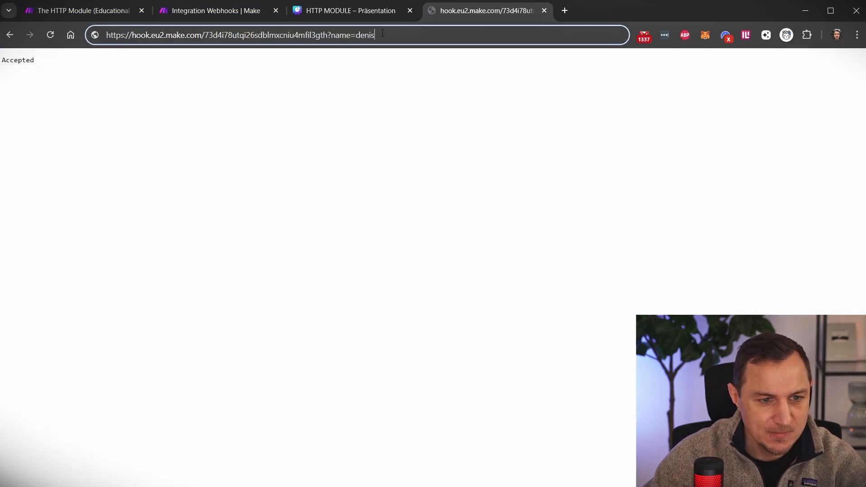
left_click(230, 13)
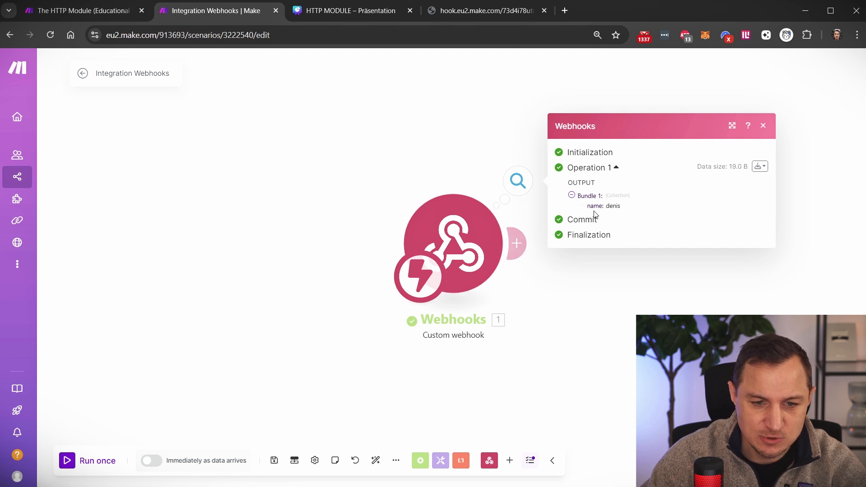
left_click_drag(631, 212, 604, 211)
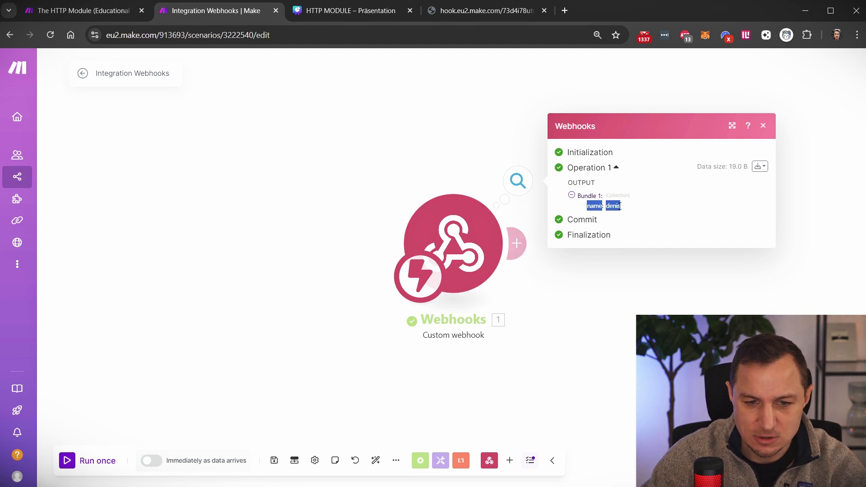
left_click(618, 208)
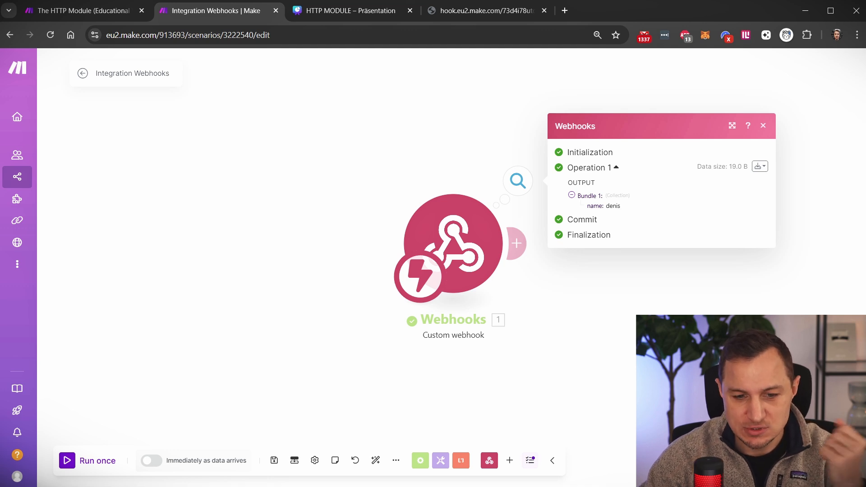
left_click(646, 311)
- Add an OpenAI 'Create a Completion' module after the webhook using the chatgpt-4o-latest model
left_click(525, 250)
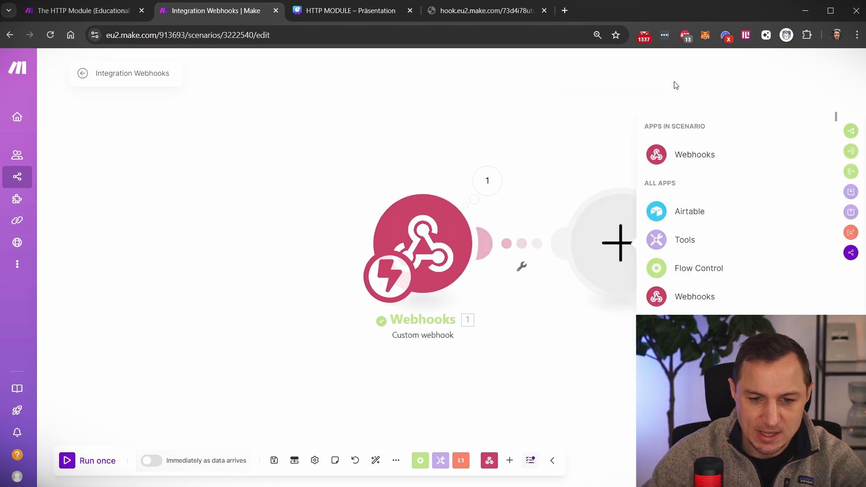
scroll(694, 300, "down", 3)
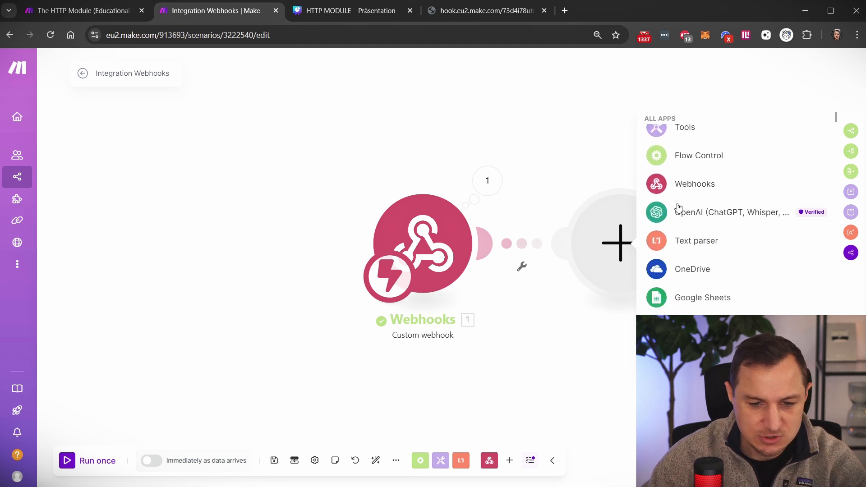
left_click(696, 217)
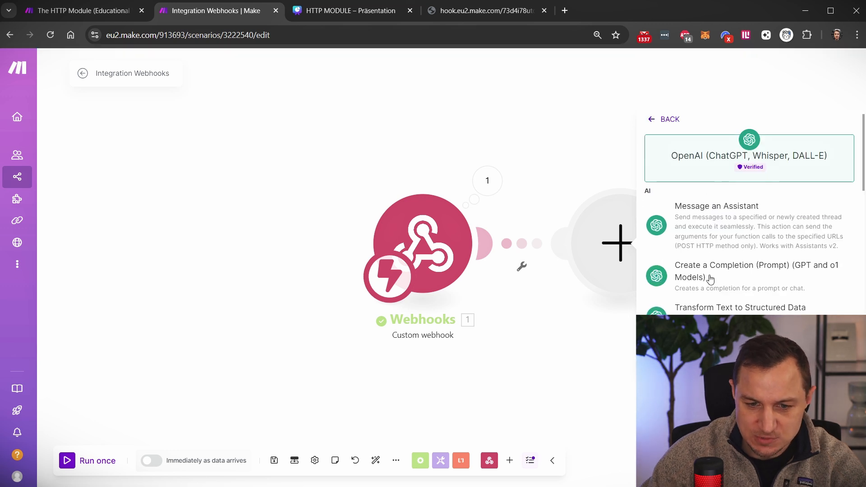
left_click(735, 285)
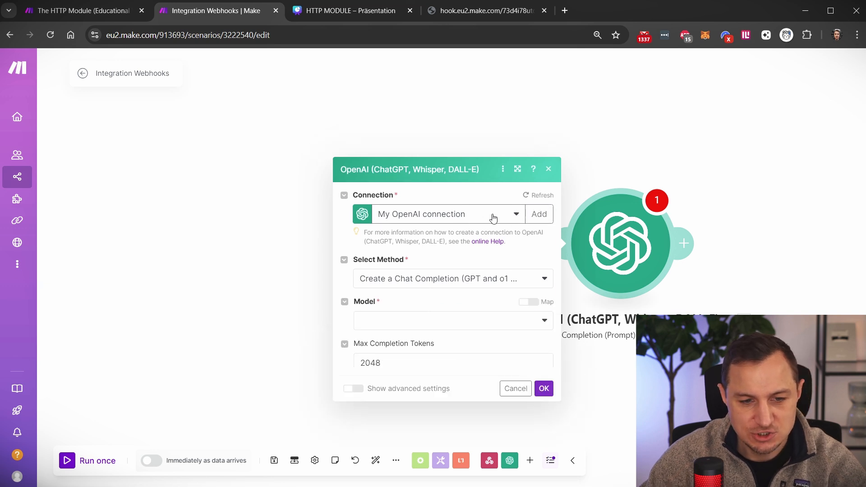
left_click(424, 242)
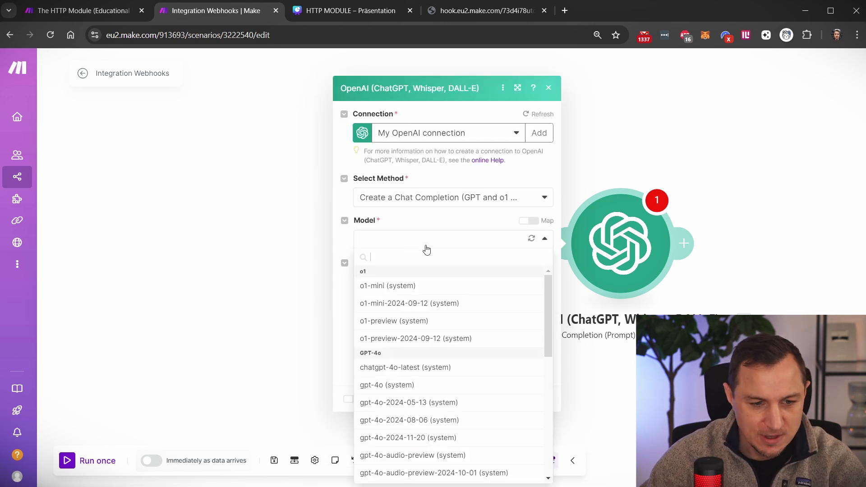
left_click(397, 369)
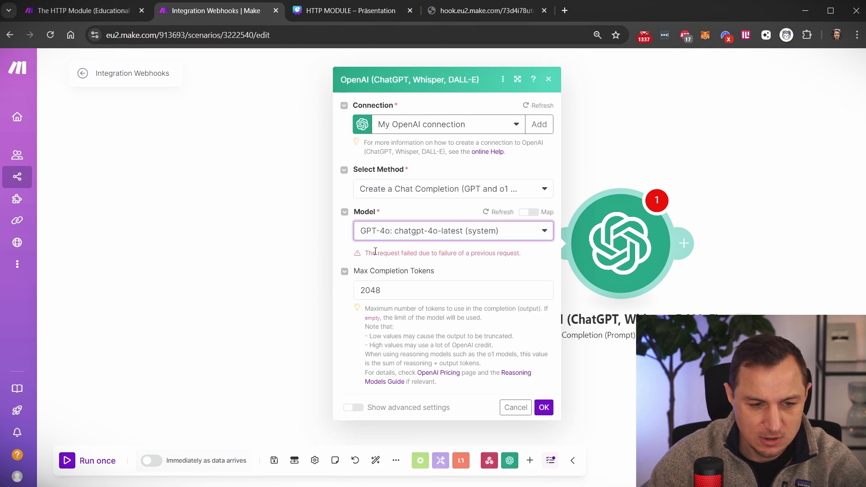
left_click(571, 214)
left_click(618, 230)
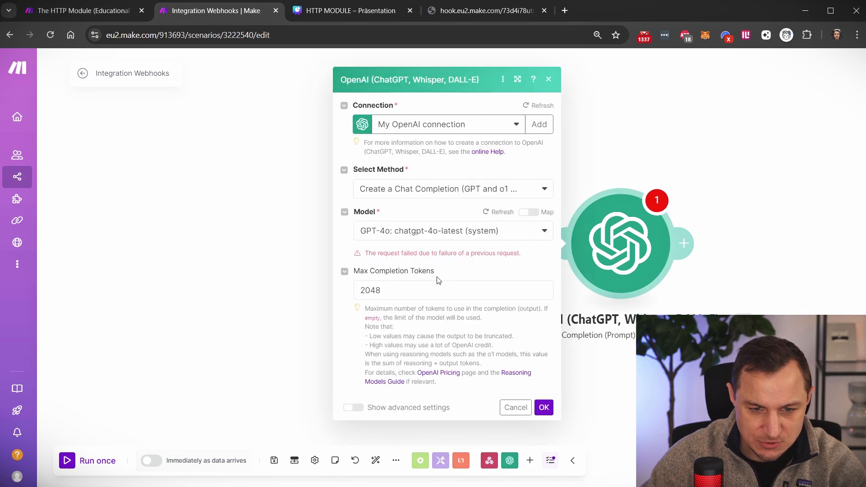
left_click(544, 407)
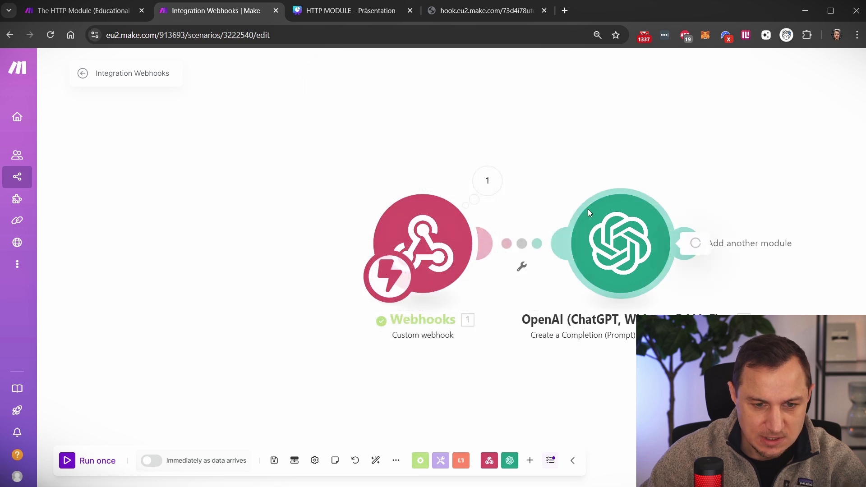
- Add a User message 'Come up with childish jokes about this name:' followed by the mapped webhook name
left_click(570, 290)
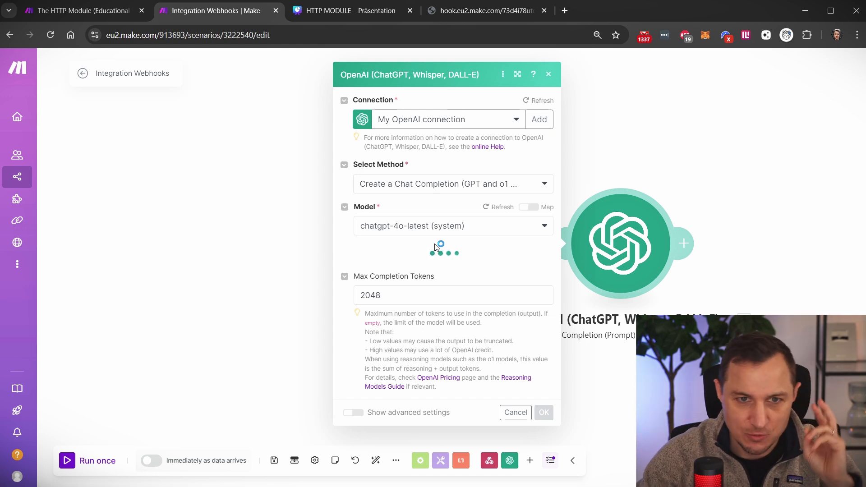
left_click(383, 254)
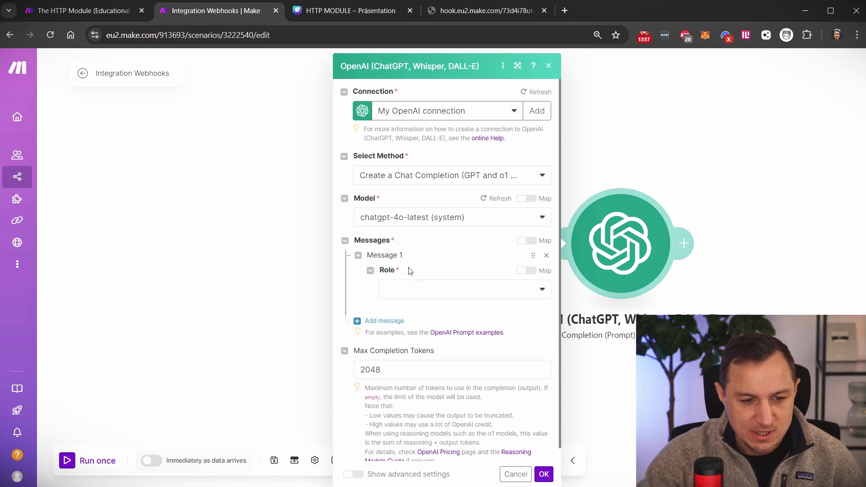
left_click(432, 291)
left_click(394, 325)
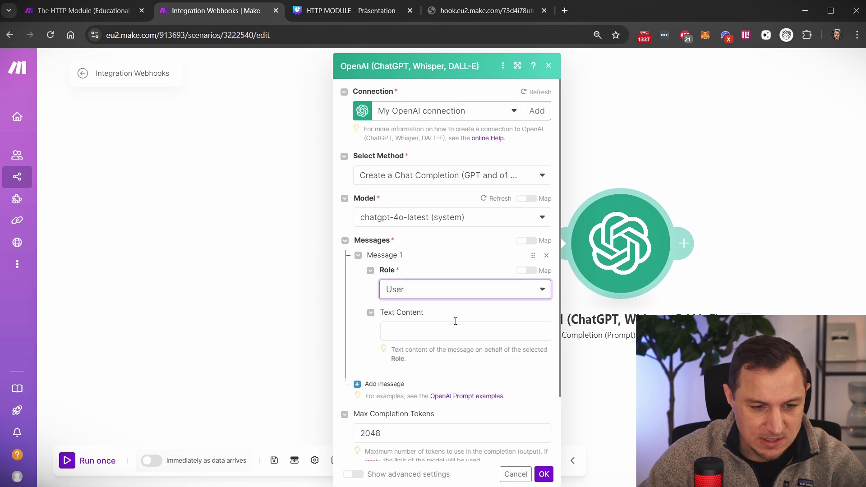
left_click(443, 329)
left_click(578, 365)
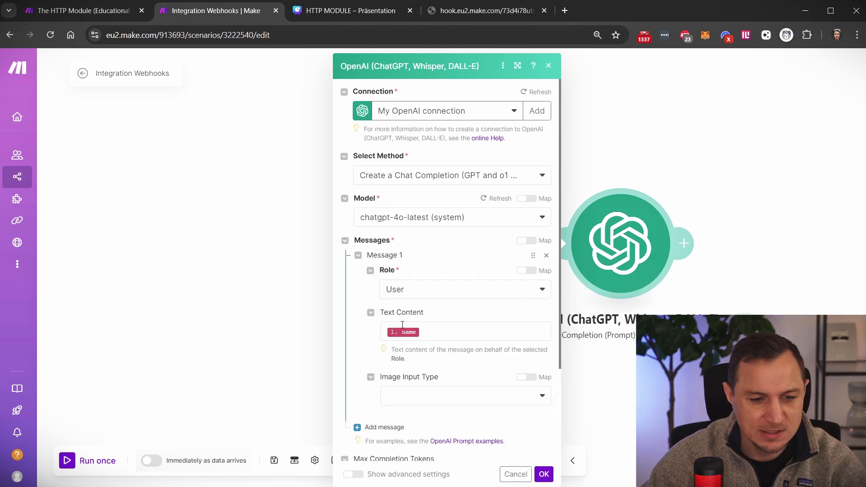
left_click(437, 335)
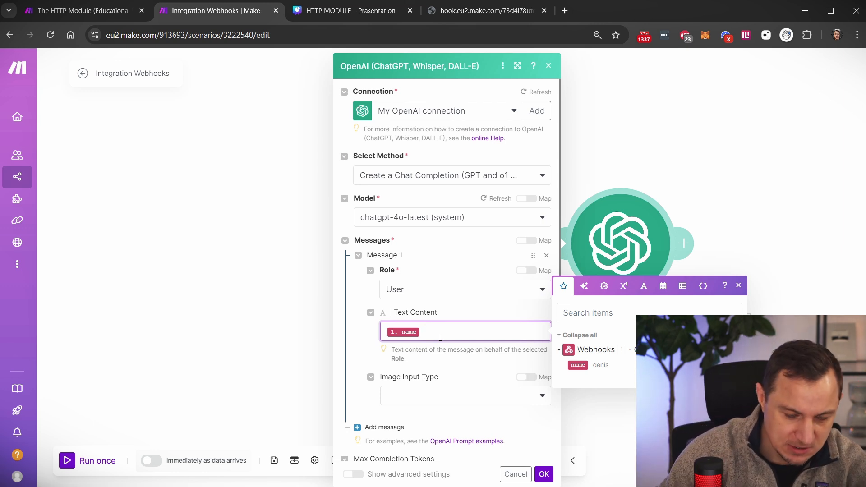
type("Come up with ")
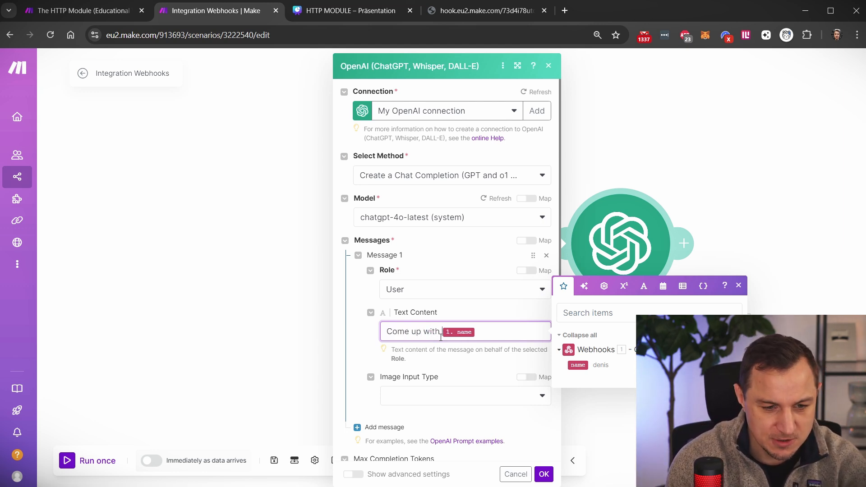
type("childish jokes")
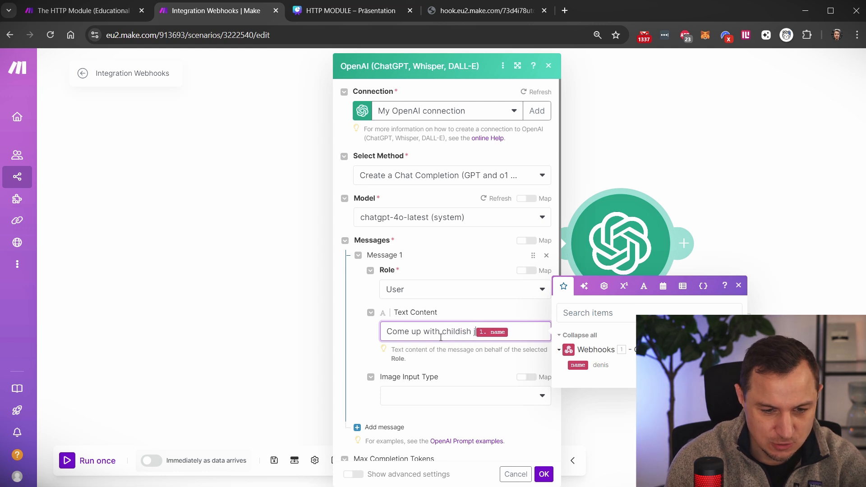
type(" about this name:")
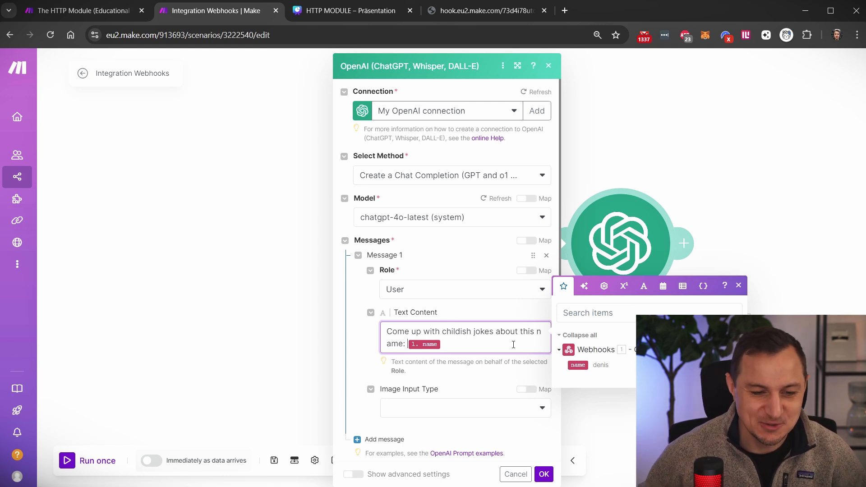
left_click(456, 344)
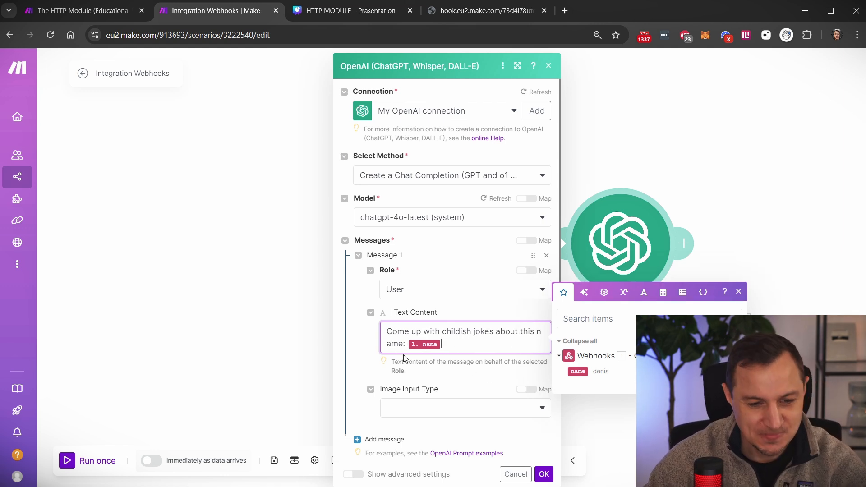
left_click(544, 474)
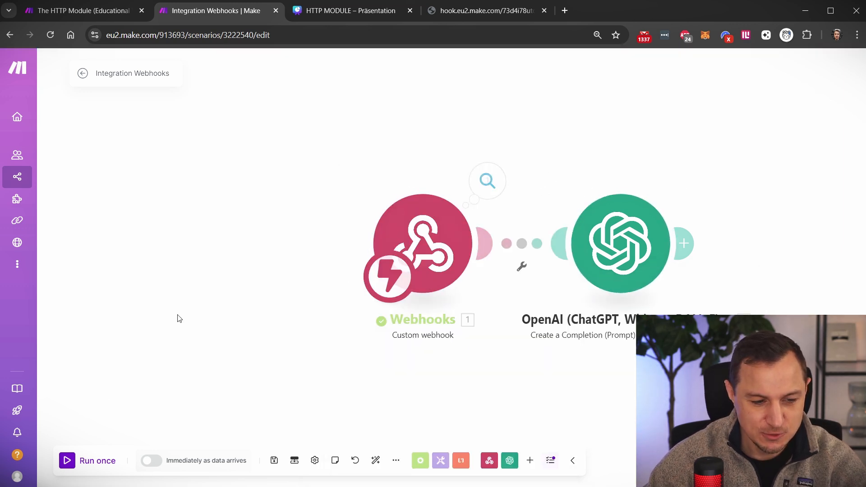
- Run the scenario once and resend the webhook request with the name from the browser tab
left_click(65, 462)
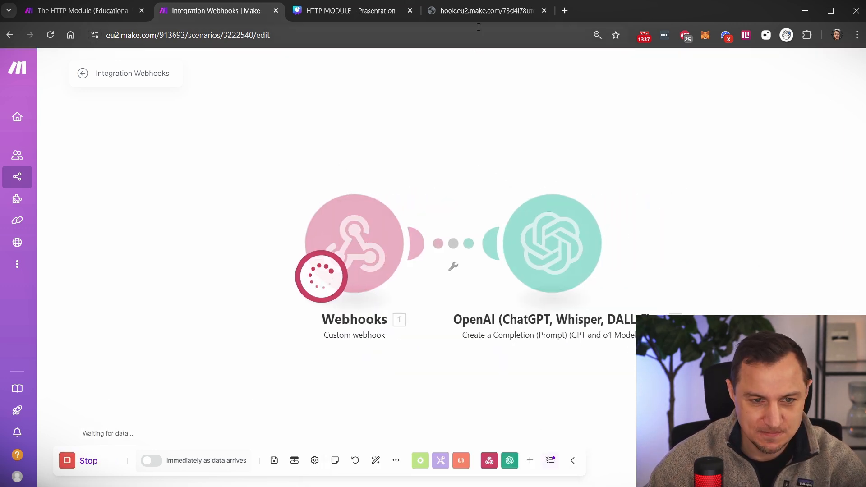
left_click(483, 11)
left_click(356, 35)
key("Return")
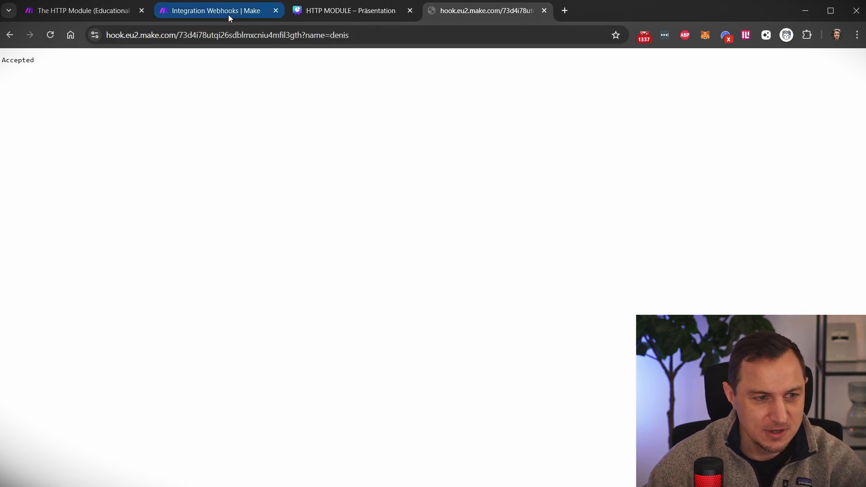
left_click(228, 14)
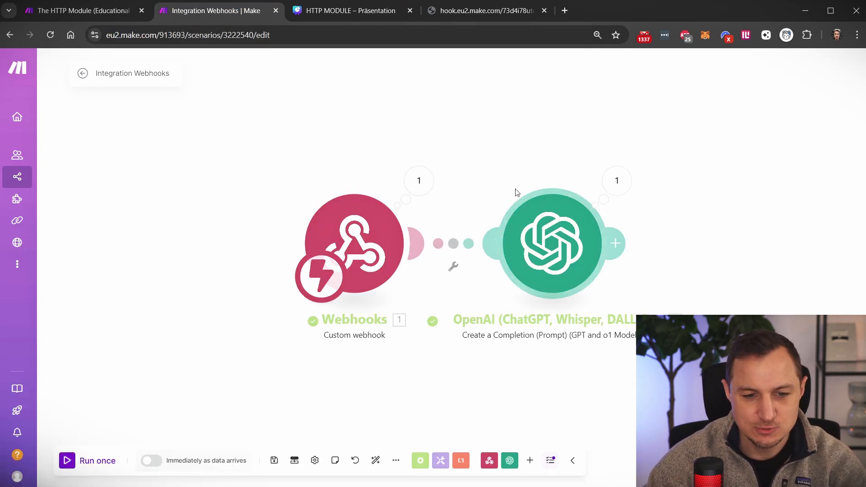
- Inspect the OpenAI module's output, expanding the Messages prompt and the generated joke Result
left_click(618, 194)
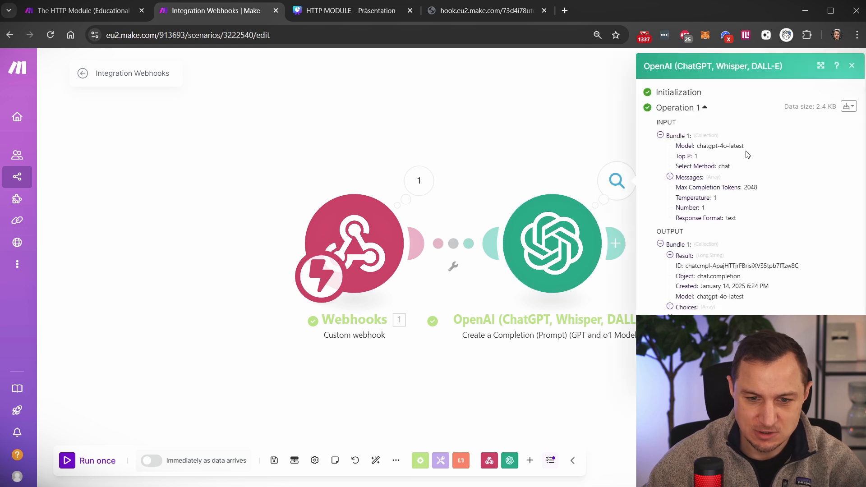
left_click(660, 136)
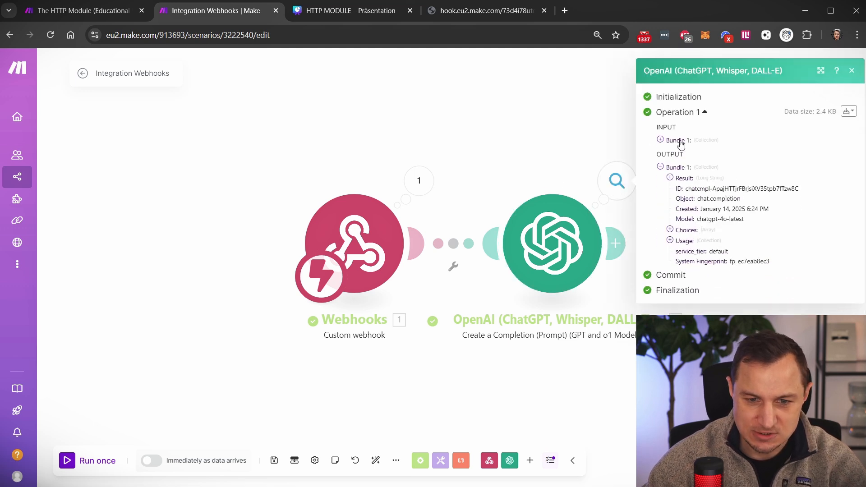
left_click(660, 141)
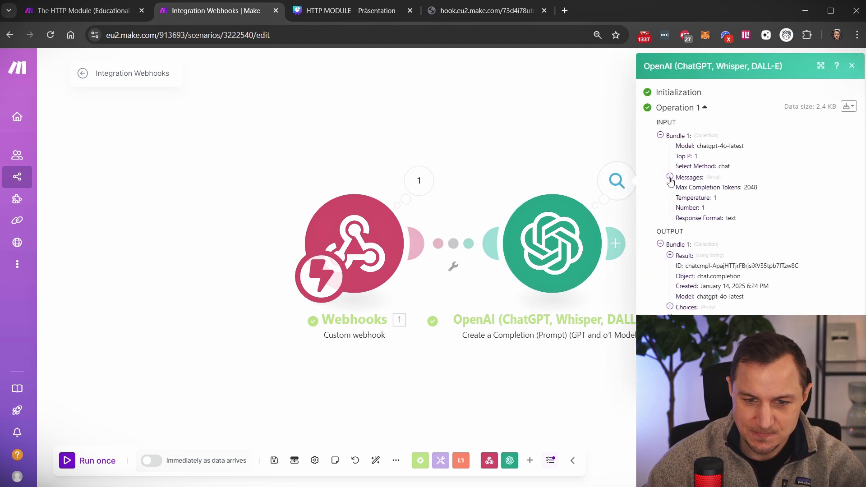
left_click(669, 177)
left_click(679, 186)
left_click_drag(722, 208, 857, 211)
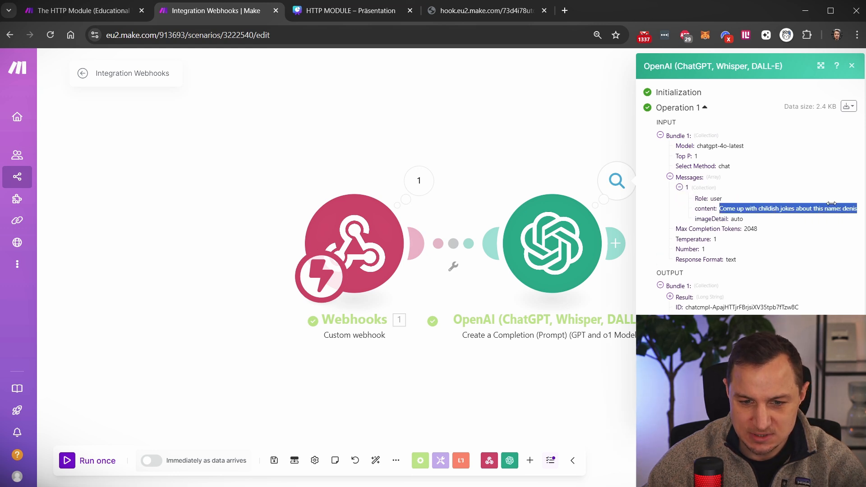
left_click(670, 176)
left_click(670, 255)
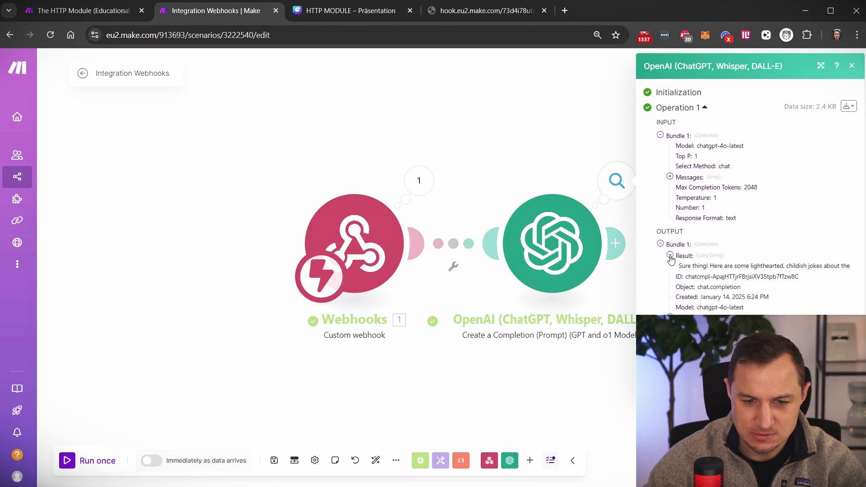
- Read through the seven name jokes, highlighting the first, second and fifth, then close the OpenAI results
scroll(689, 135, "down", 5)
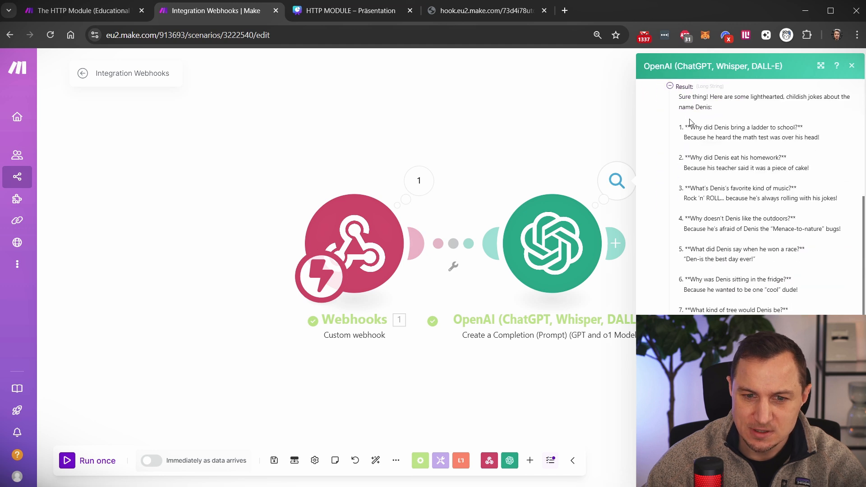
scroll(689, 122, "up", 1)
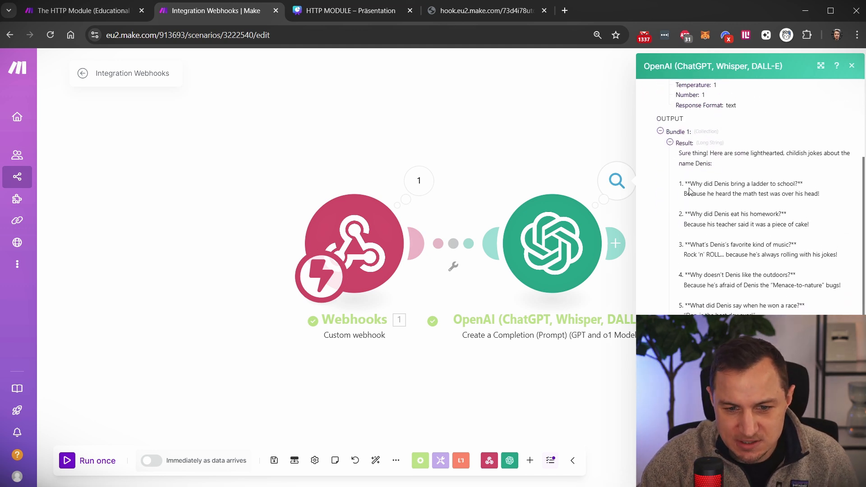
left_click_drag(690, 183, 799, 183)
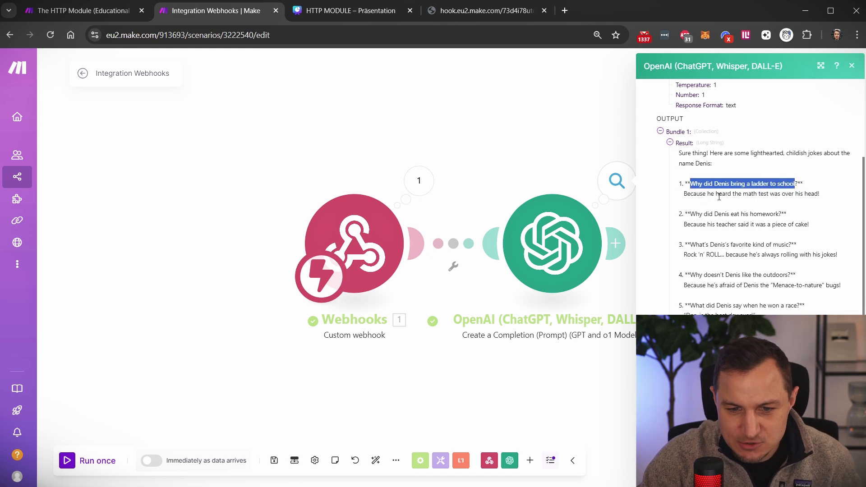
left_click(685, 190)
left_click_drag(742, 194, 820, 194)
left_click(776, 209)
scroll(767, 203, "down", 3)
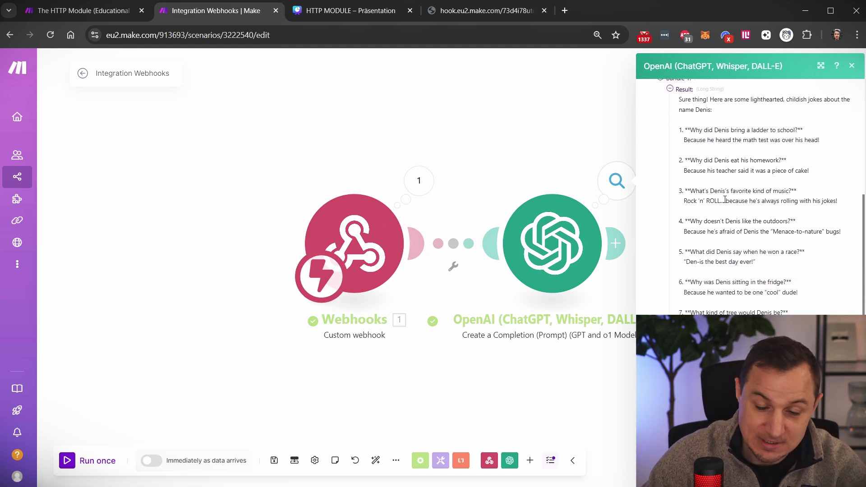
left_click_drag(690, 149, 809, 164)
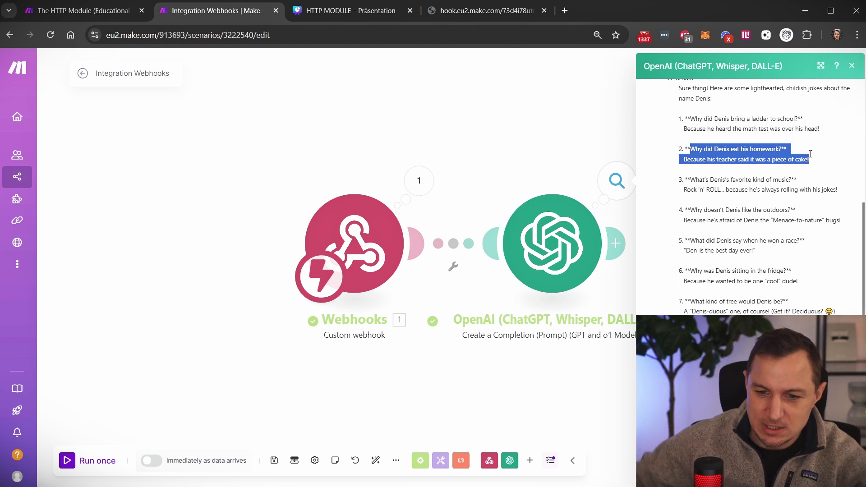
left_click_drag(690, 250, 772, 258)
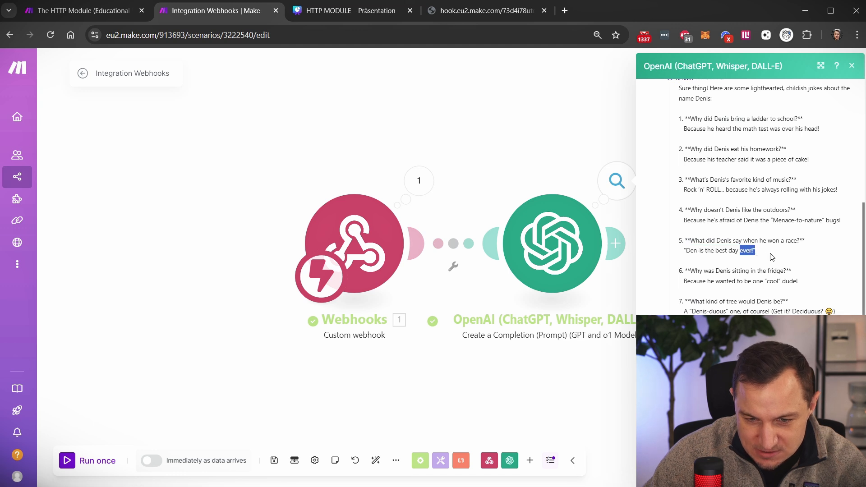
left_click(775, 258)
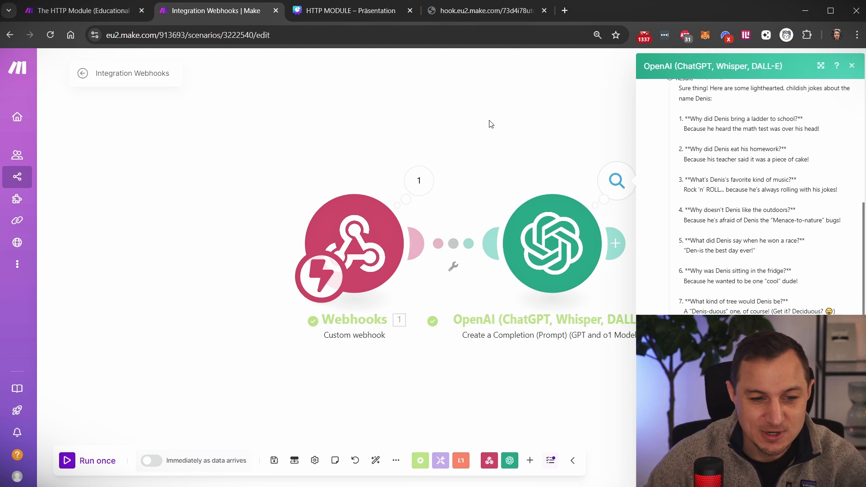
left_click(507, 126)
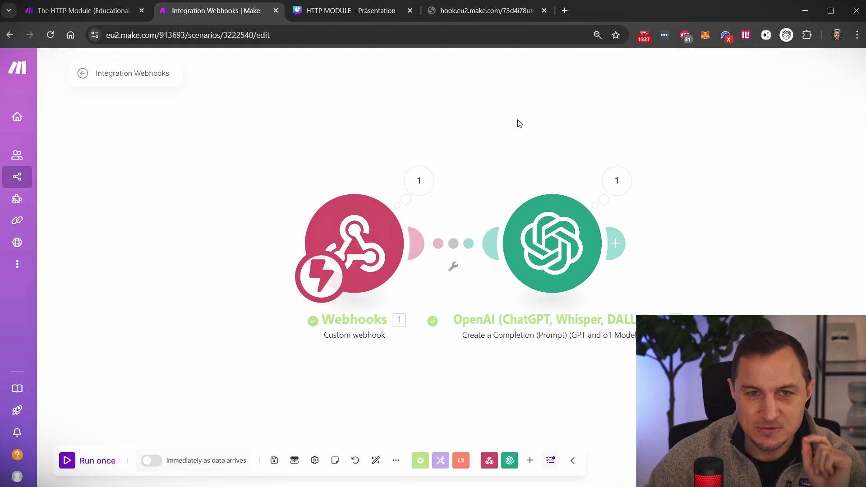
- Change the webhook URL's name value to 'what to do with so and so'
left_click(472, 13)
left_click(413, 40)
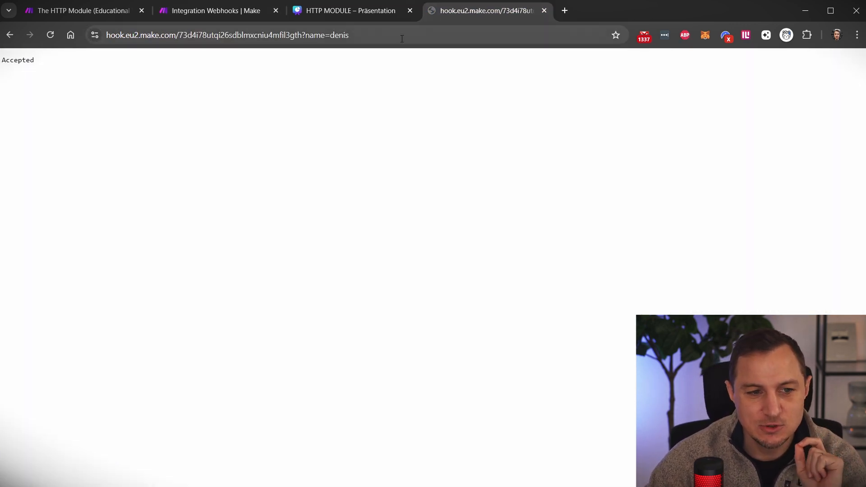
left_click(418, 35)
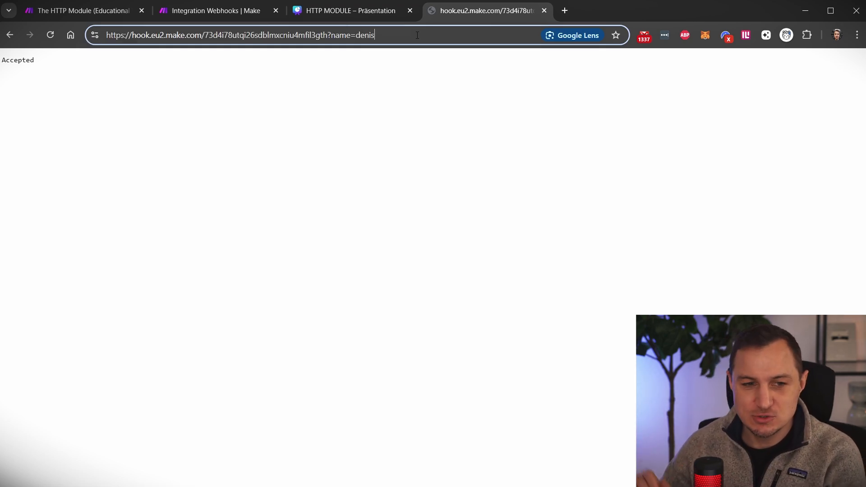
key("BackSpace")
key("BackSpace")
key("BackSpace")
key("BackSpace")
key("BackSpace")
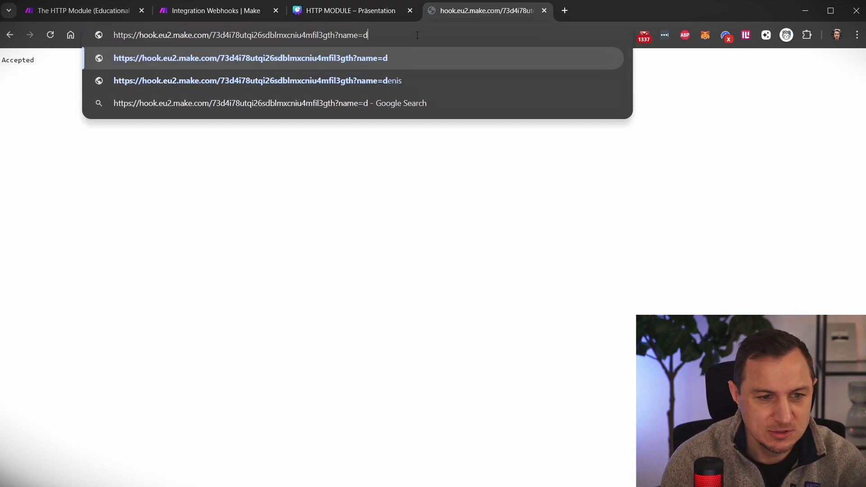
type("qiwerpoiasdf")
key("ctrl+BackSpace")
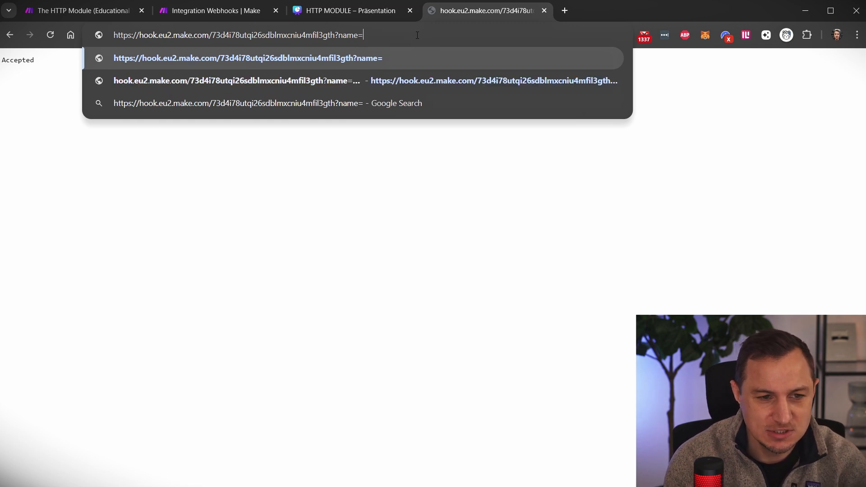
type("what t")
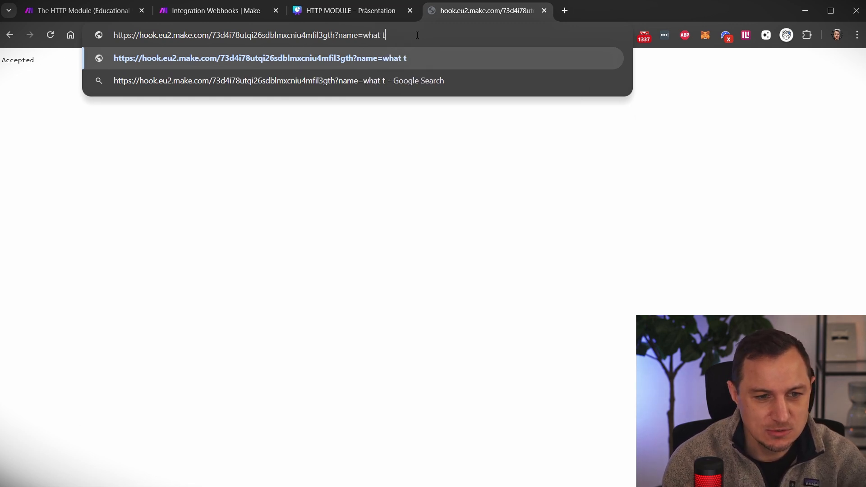
type("o do with so and so")
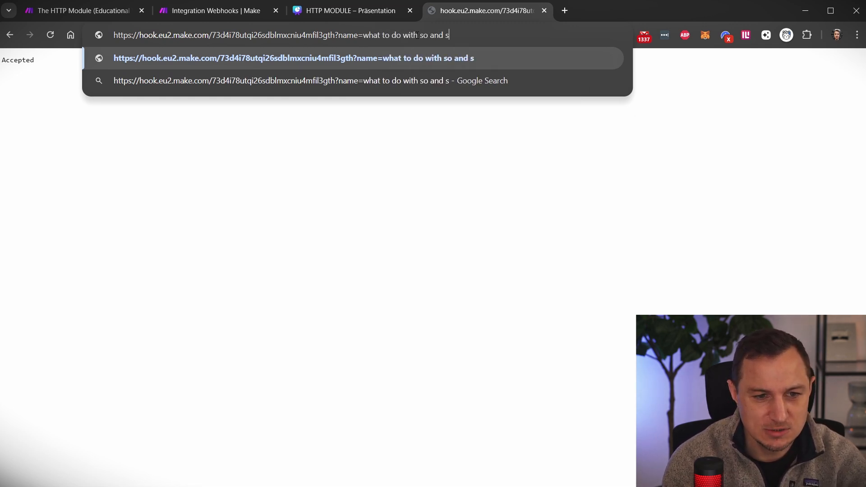
left_click(381, 35)
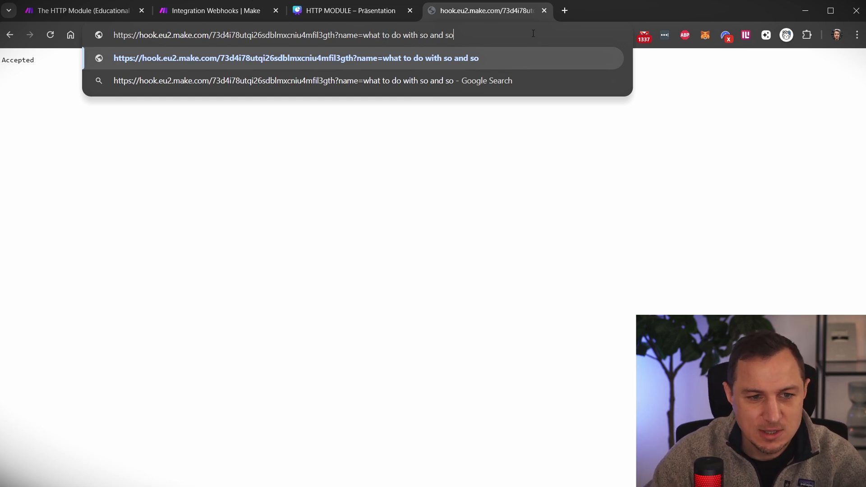
- Run the scenario once and send the webhook request with the new name
left_click(190, 10)
left_click(70, 460)
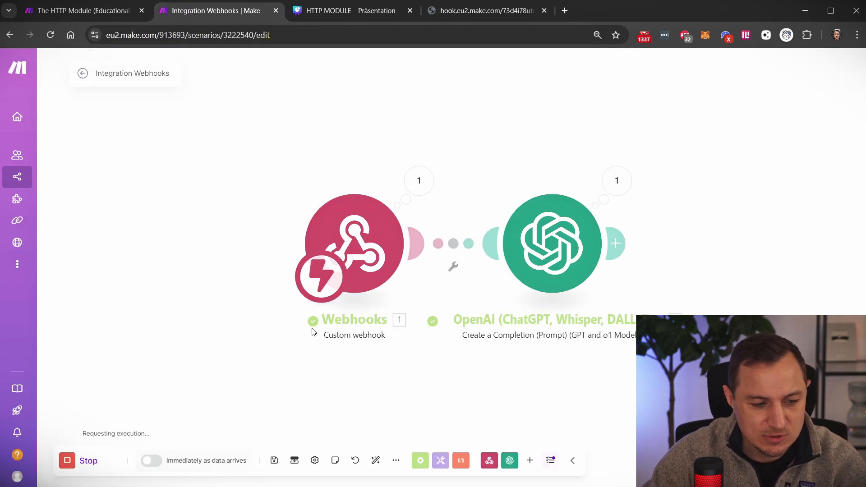
left_click(451, 11)
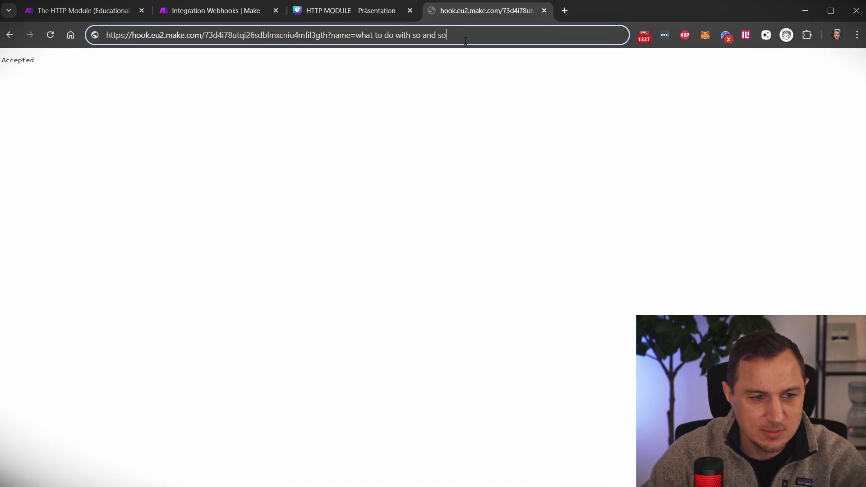
key("Return")
left_click(228, 11)
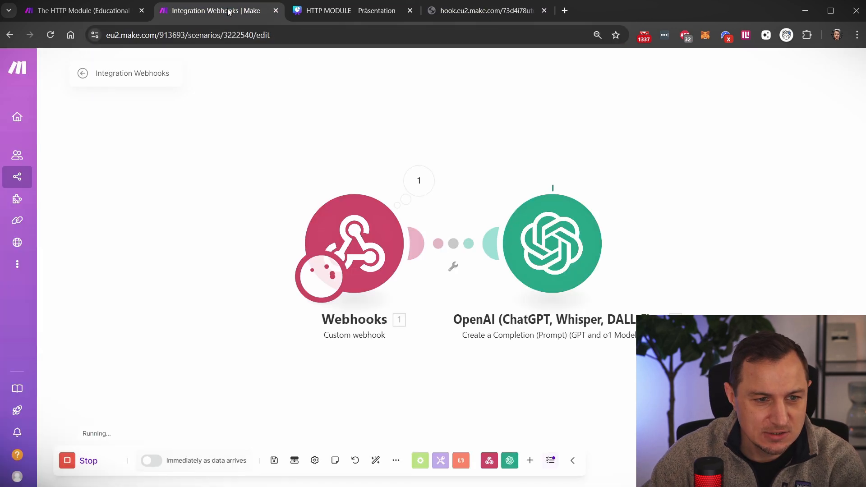
- Check the name the webhook received and the jokes OpenAI generated from it
left_click(417, 180)
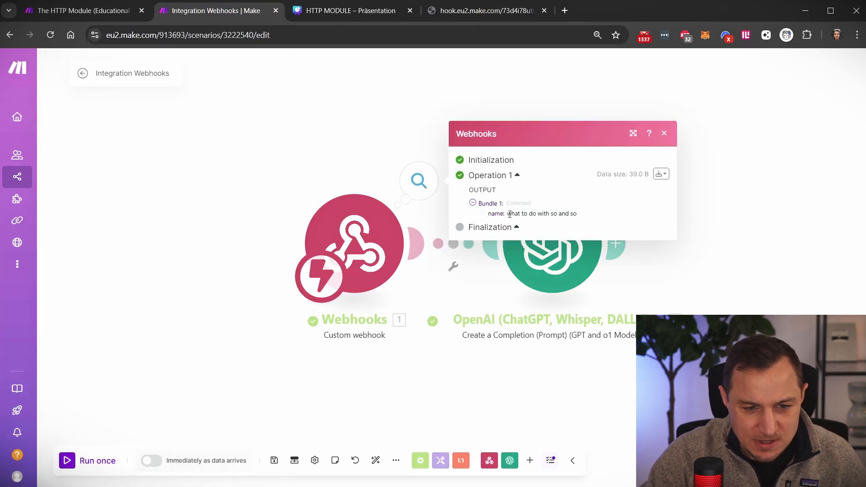
left_click_drag(508, 214, 651, 209)
left_click(746, 177)
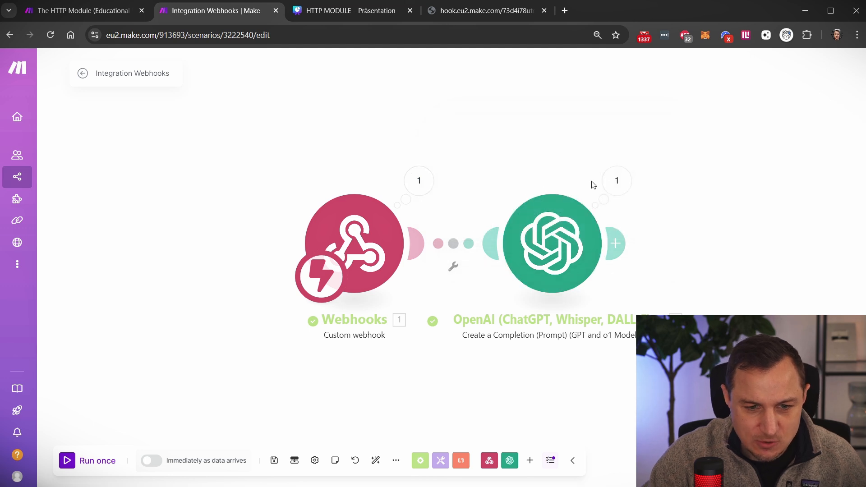
left_click(616, 180)
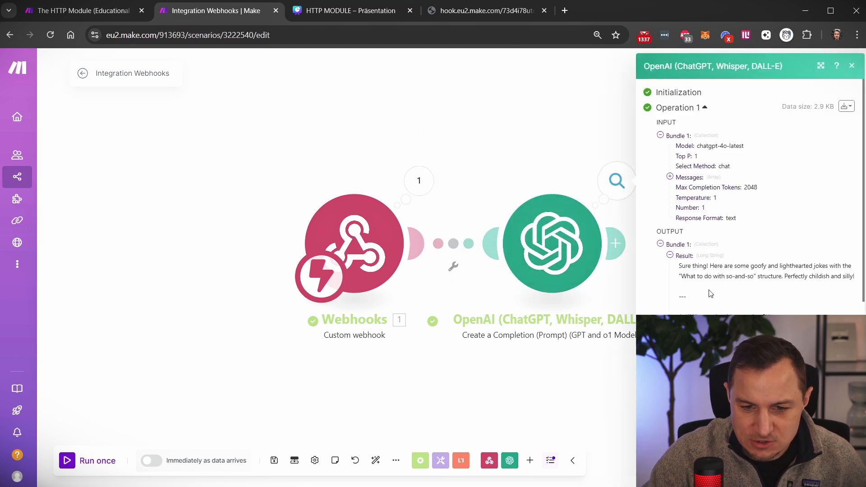
triple_click(690, 266)
left_click(520, 125)
left_click(478, 11)
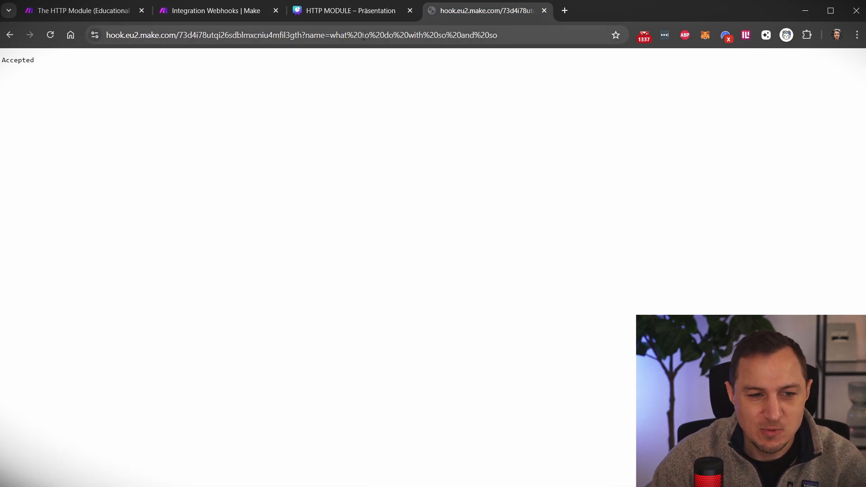
- Replace the URL's name value with a first name and append &age=36
left_click_drag(347, 36, 363, 36)
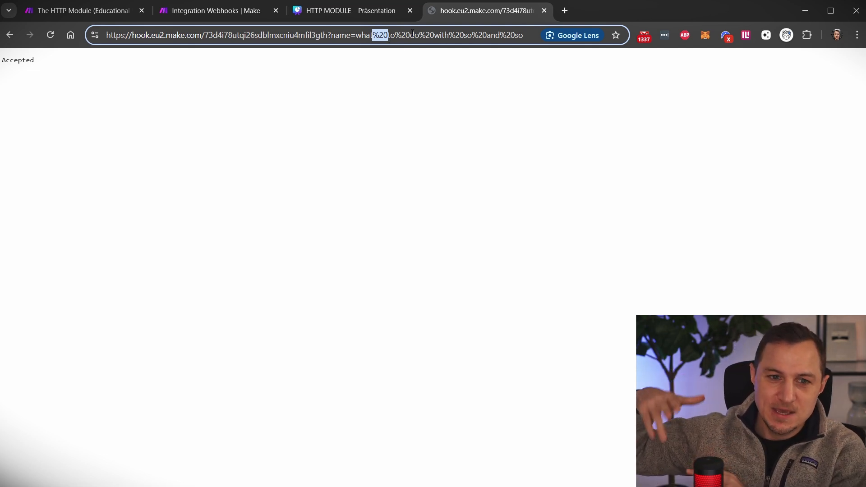
left_click(391, 34)
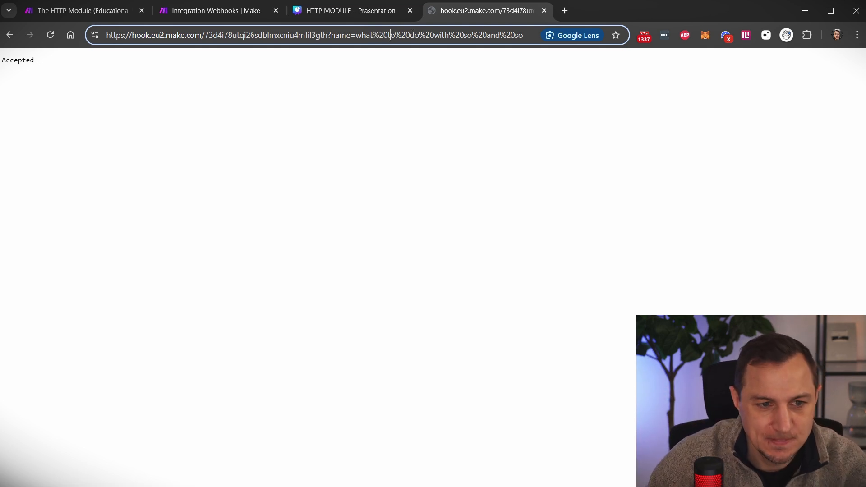
left_click_drag(374, 35, 542, 32)
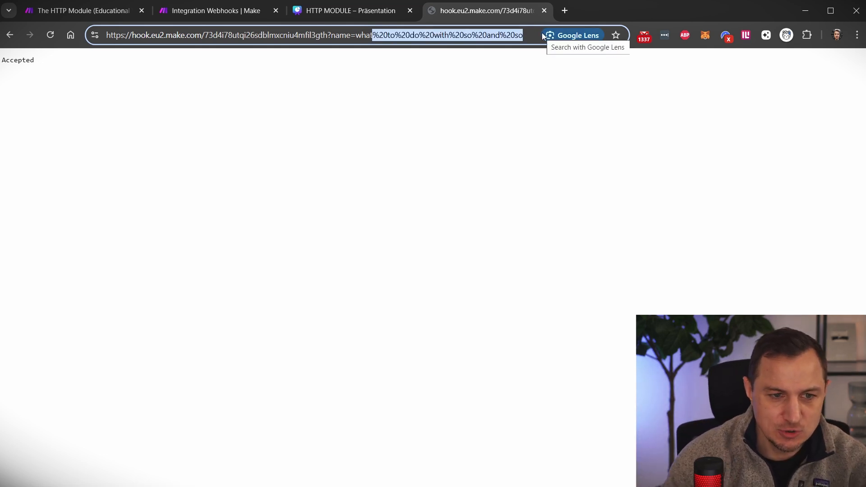
type("?")
key("BackSpace")
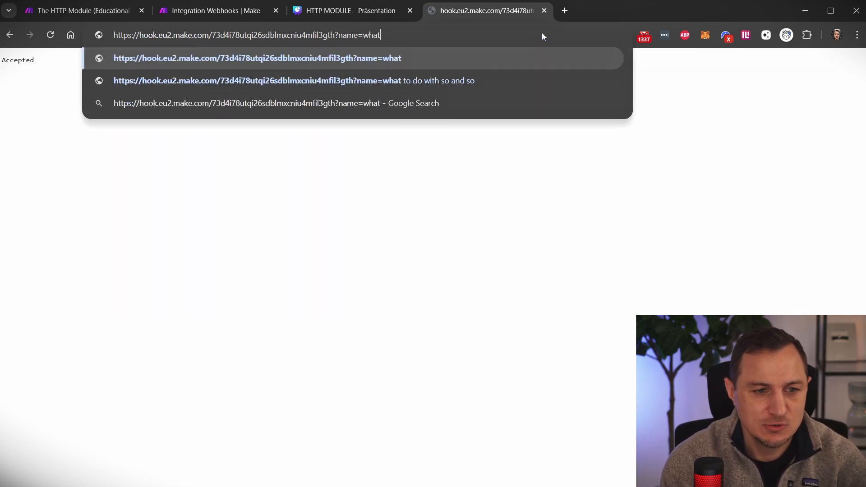
key("BackSpace")
key("BackSpace")
key("BackSpace")
key("BackSpace")
type("d")
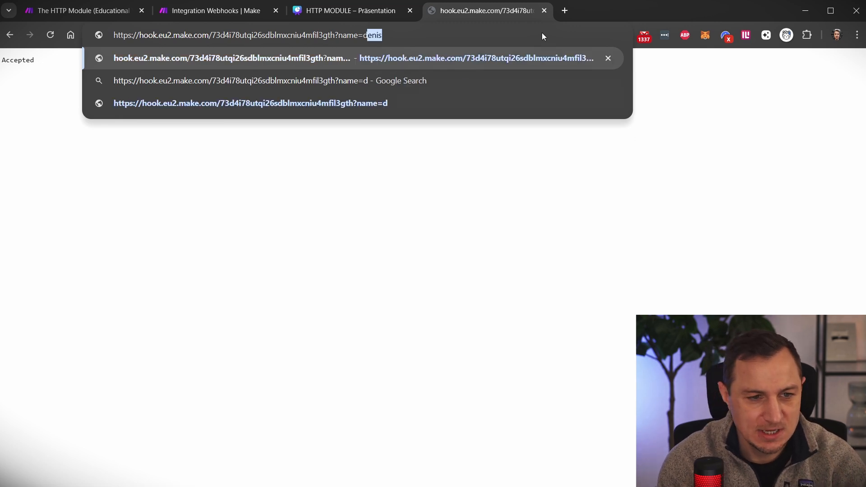
type("enis%")
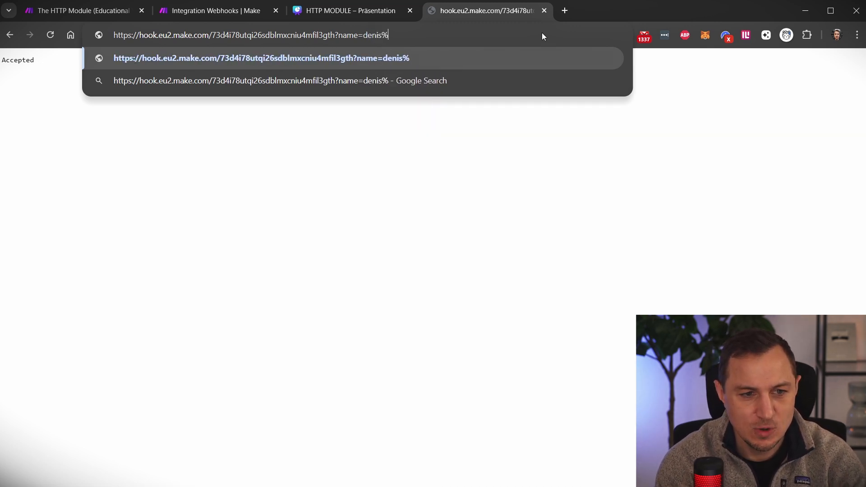
key("BackSpace")
type("&age?")
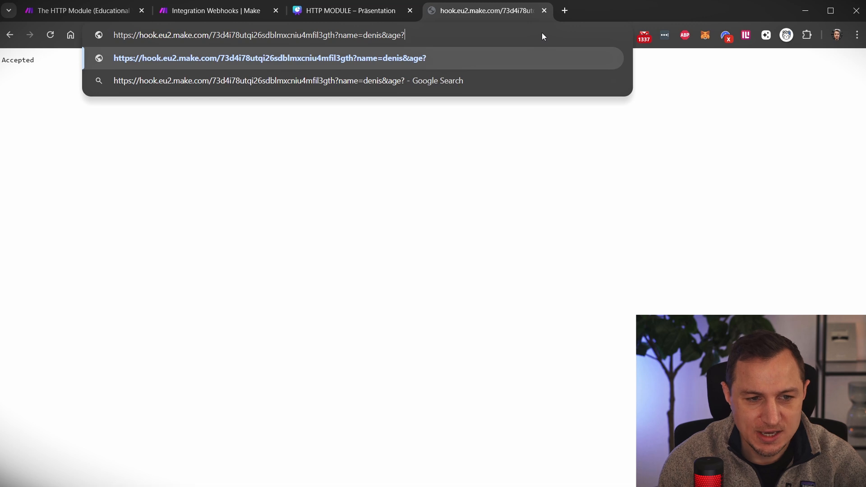
key("BackSpace")
type("=36")
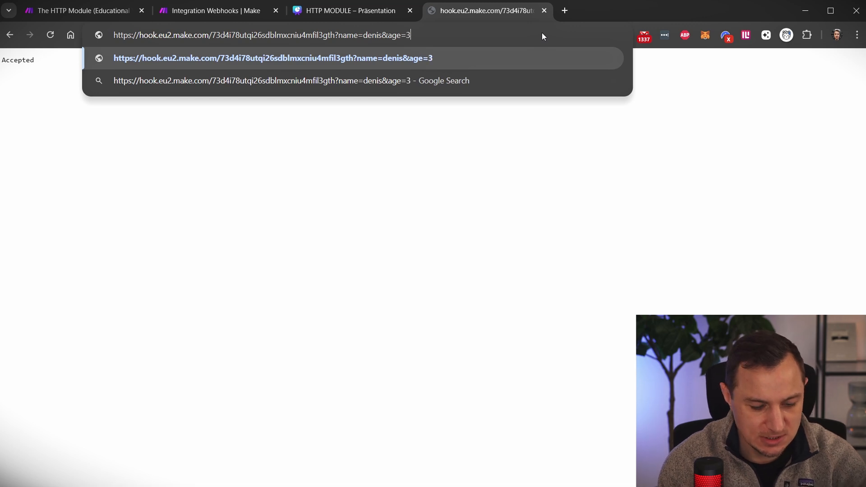
- Review the ampersand, the age parameter and its 36 value in the updated URL
double_click(385, 35)
left_click(389, 35)
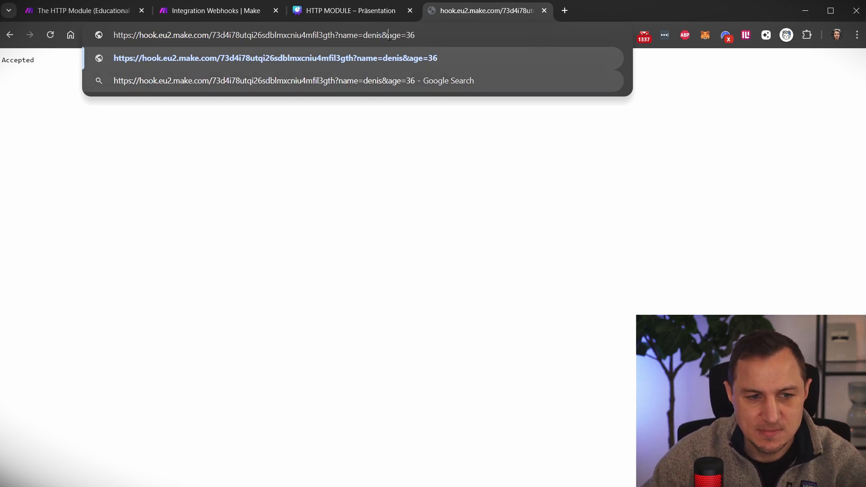
double_click(389, 35)
left_click(407, 36)
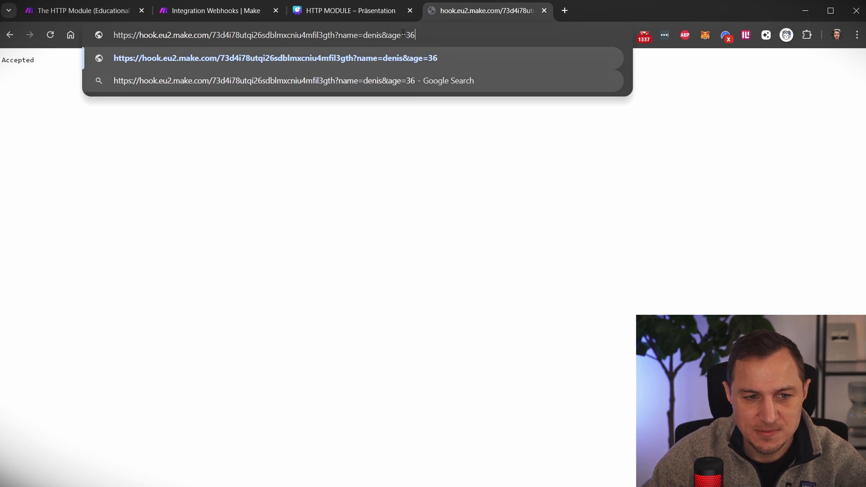
double_click(410, 36)
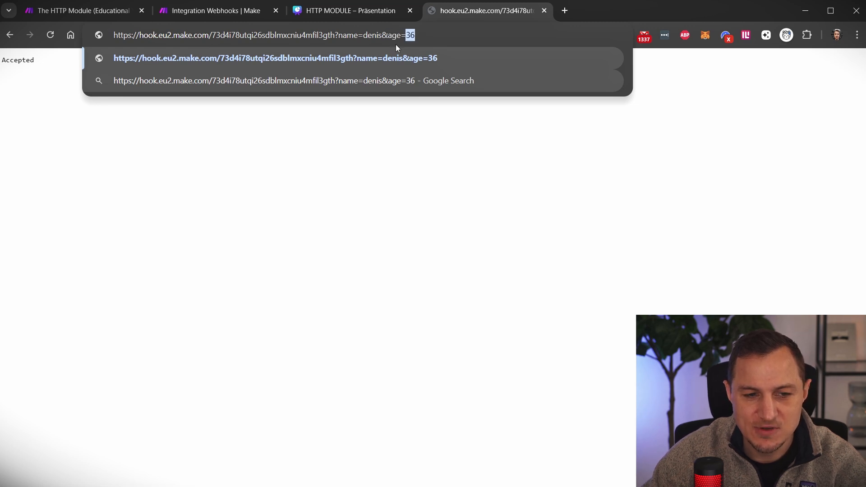
double_click(393, 35)
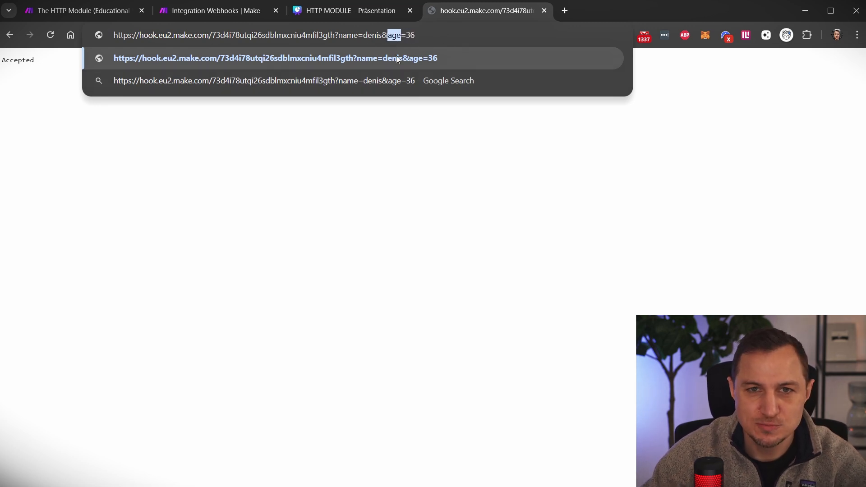
left_click(479, 30)
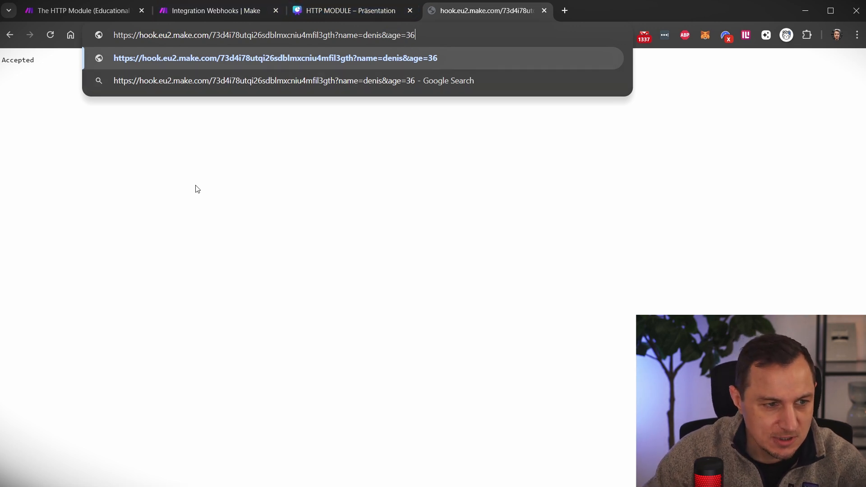
left_click(190, 11)
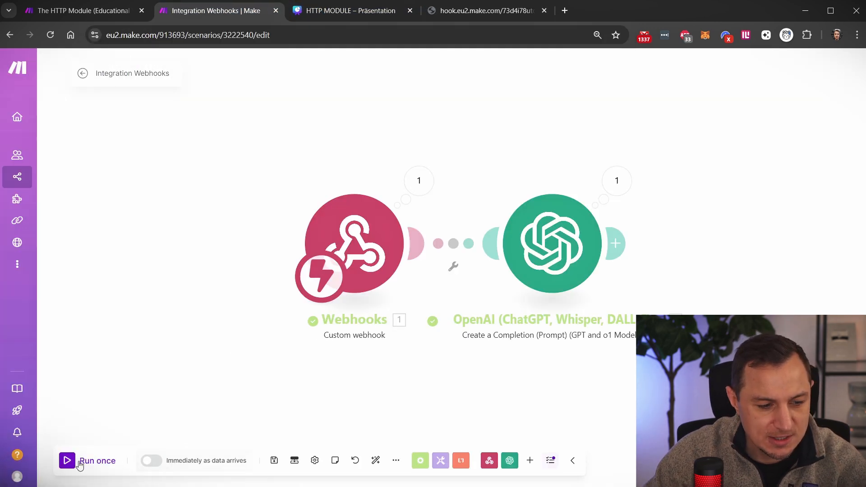
- Run the scenario with the name and age 36 request and check the webhook's received values
left_click(68, 461)
left_click(479, 11)
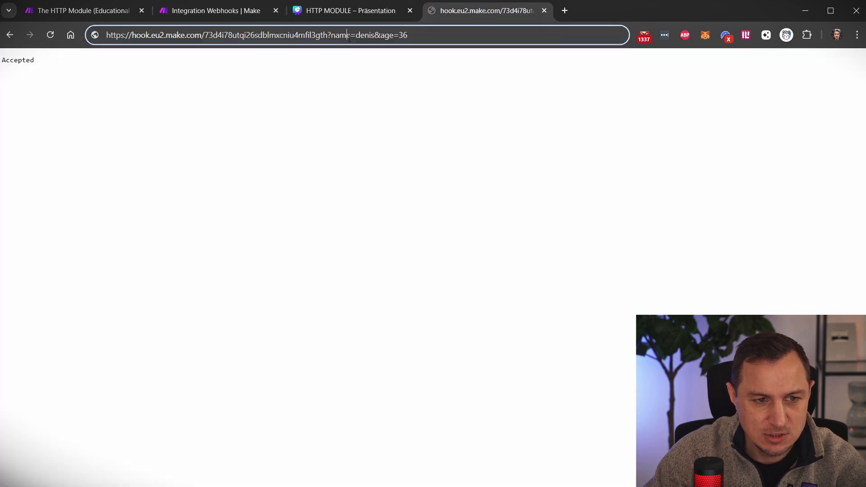
key("Return")
left_click(224, 13)
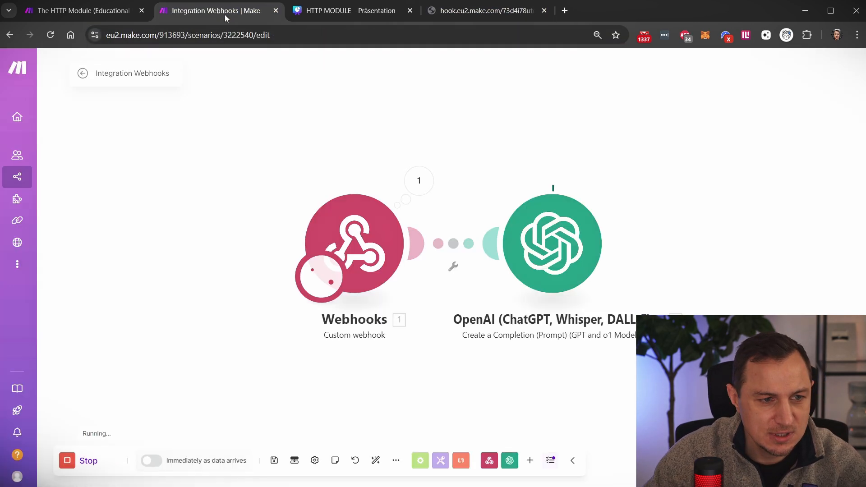
left_click(422, 187)
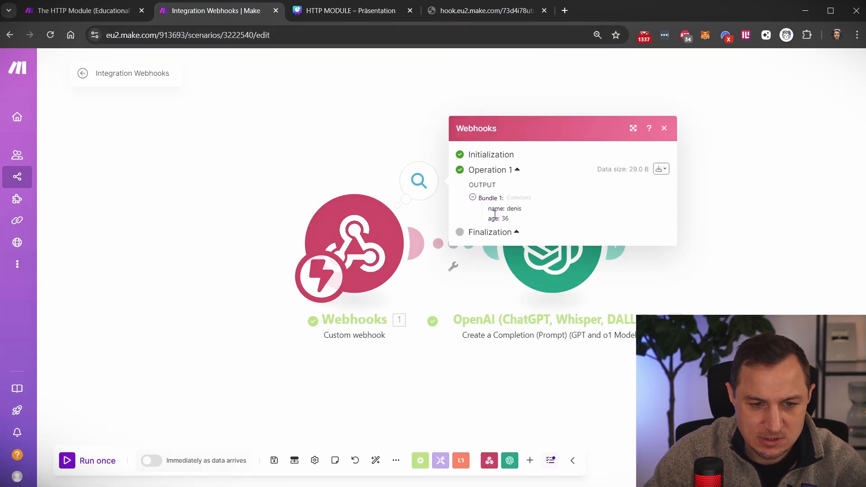
left_click_drag(488, 209, 534, 224)
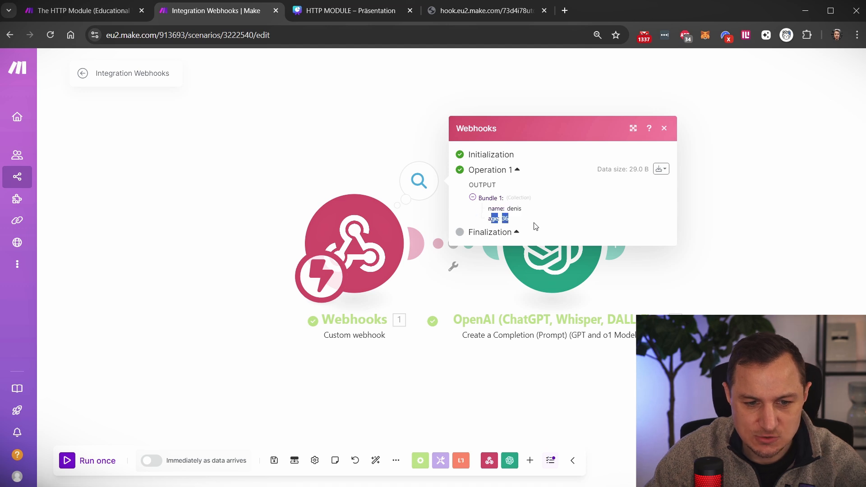
left_click(569, 213)
left_click(743, 228)
- Confirm the webhook's name and age fields are mappable in the OpenAI prompt's Text Content
left_click(613, 254)
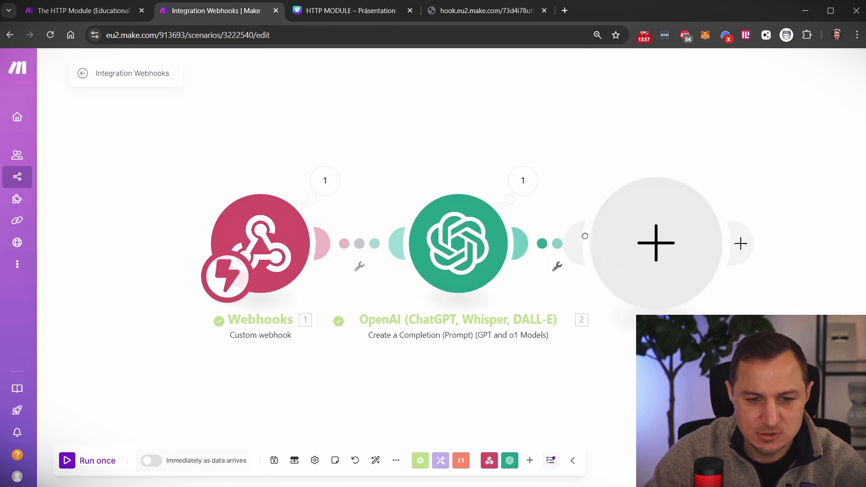
left_click(423, 243)
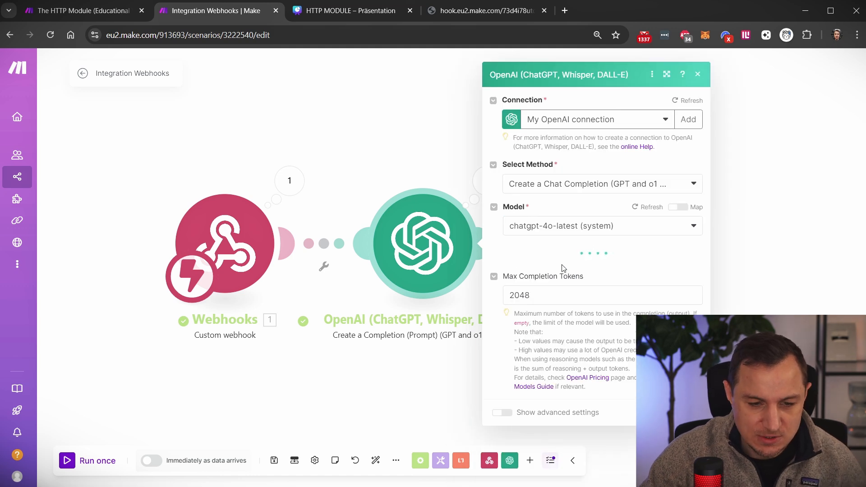
left_click(602, 229)
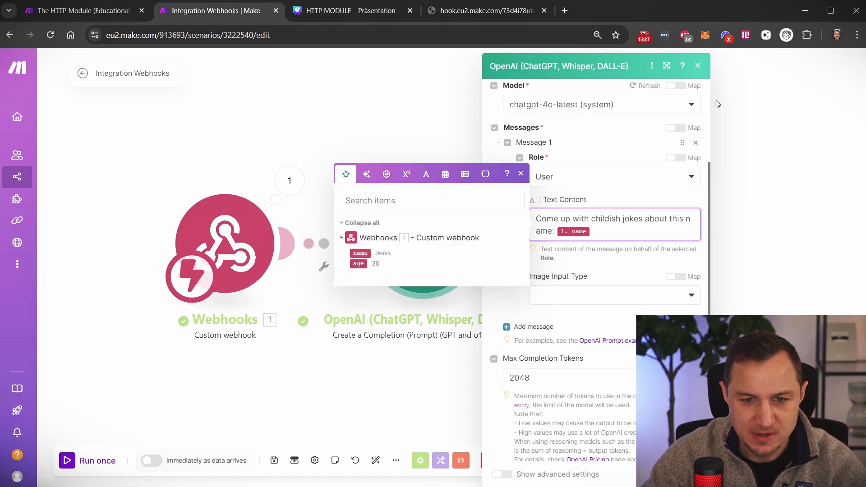
left_click(699, 68)
left_click(485, 11)
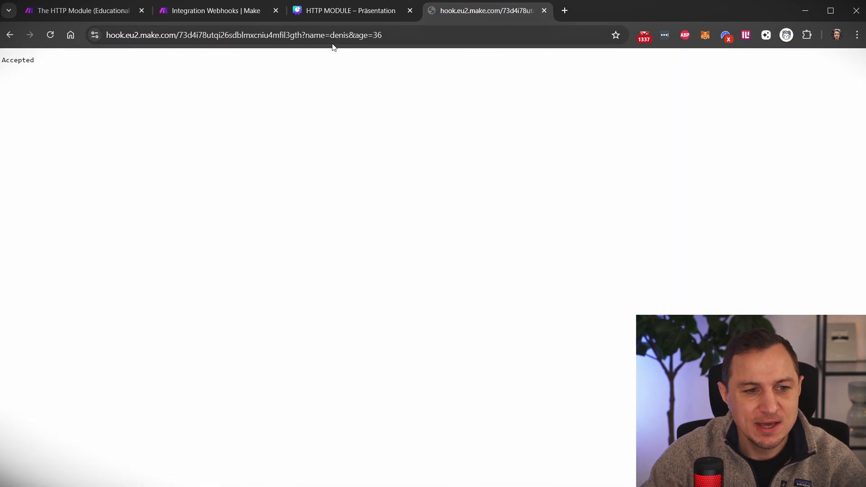
- Highlight the name and age=36 query string in the webhook URL, then return to the Make scenario
left_click(314, 36)
left_click(314, 35)
left_click_drag(326, 36, 409, 35)
left_click(307, 32)
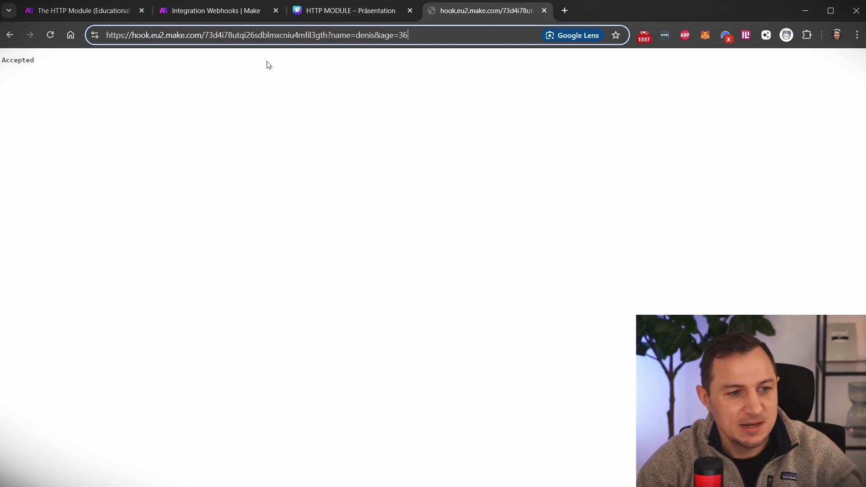
left_click(216, 11)
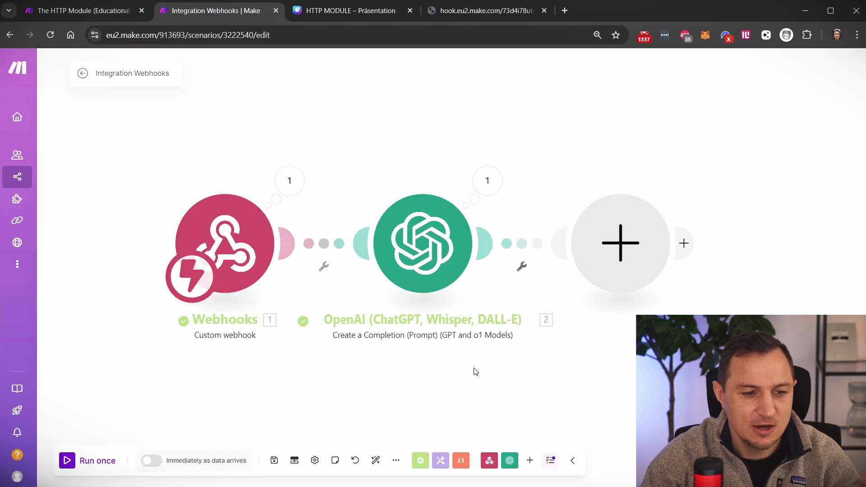
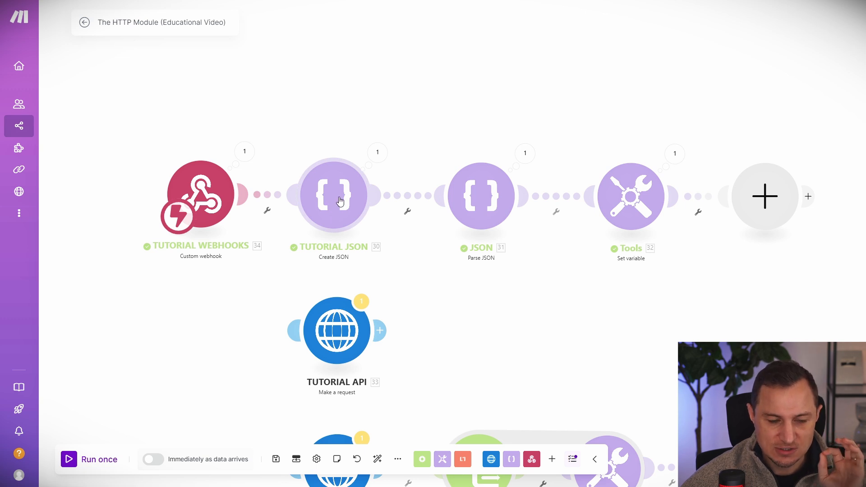
- Open the TUTORIAL JSON module's execution inspector to view its input bundle and output string
left_click(378, 152)
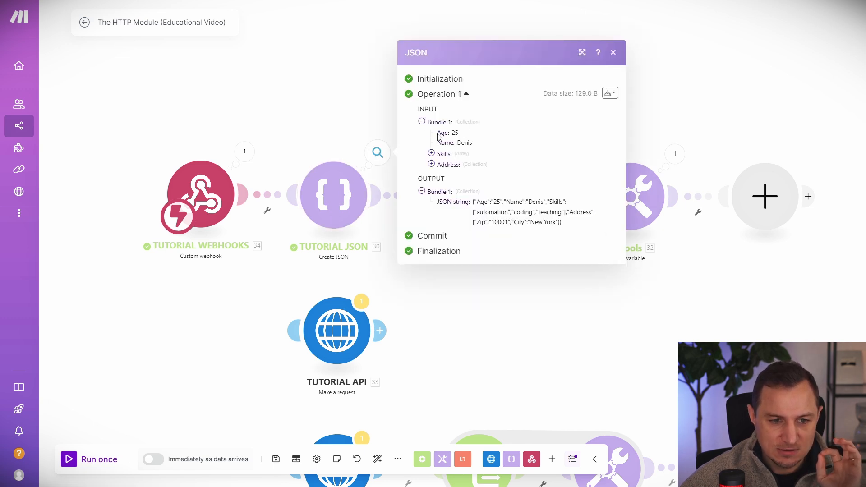
- Select and copy the full output JSON string combining Age, Name, Skills and Address
left_click_drag(438, 132, 469, 166)
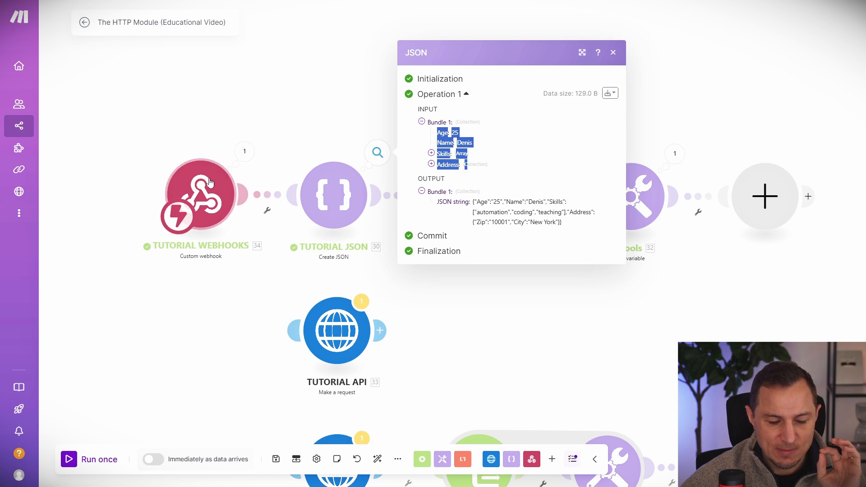
left_click(452, 131)
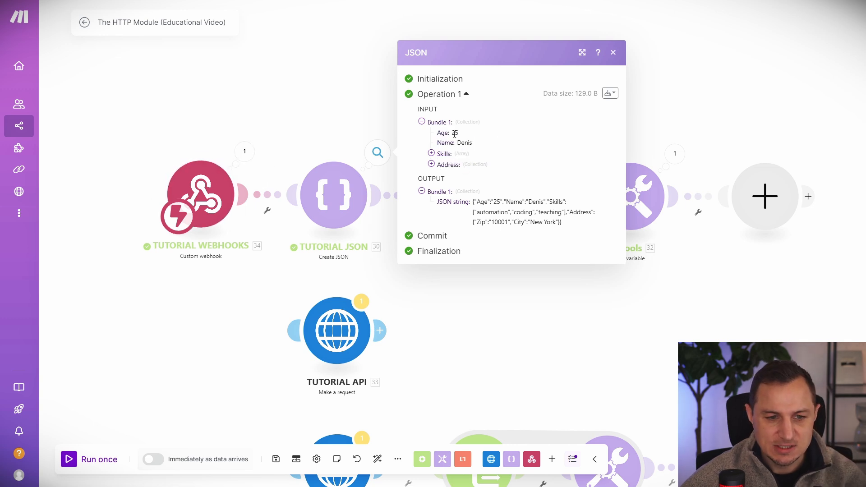
left_click_drag(437, 202, 473, 209)
left_click(540, 219)
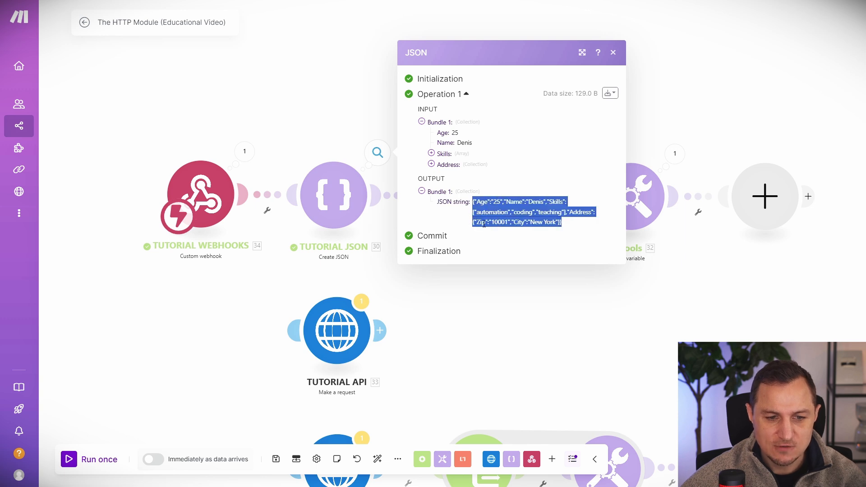
left_click(478, 212)
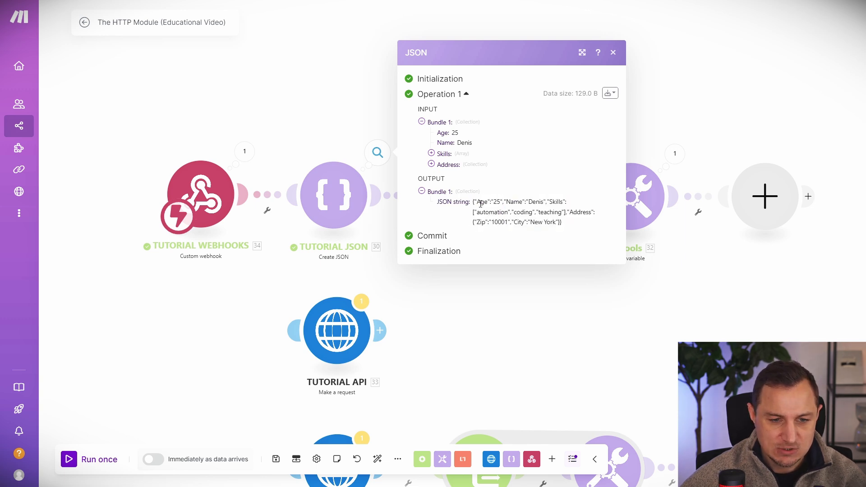
left_click_drag(471, 206, 572, 231)
key("ctrl+c")
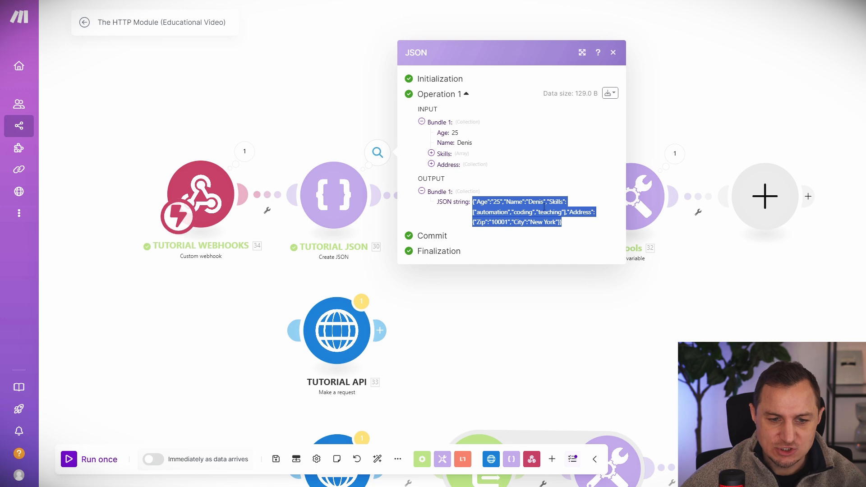
key("alt+Tab")
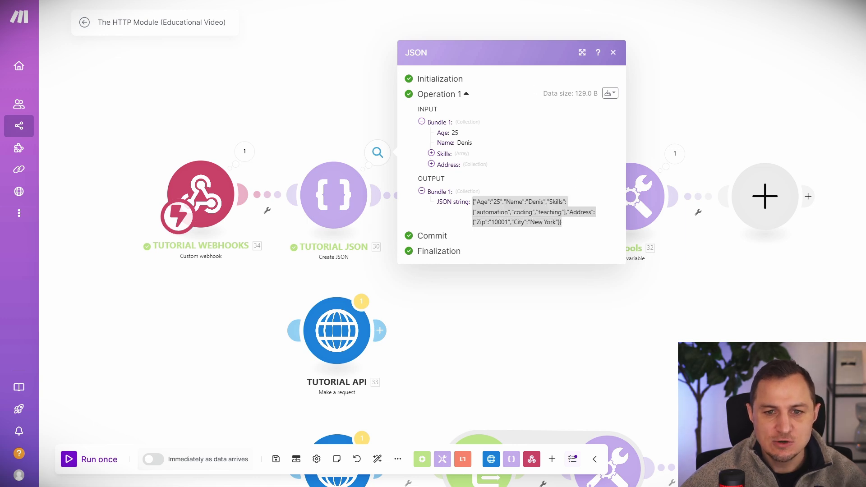
left_click_drag(778, 0, 780, 4)
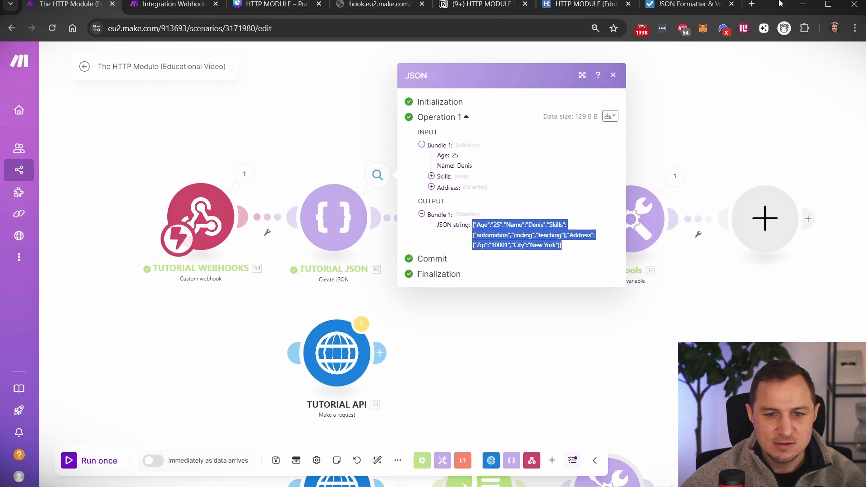
- Paste the copied JSON over the old input in JSON Formatter and validate it
left_click(690, 4)
scroll(312, 282, "up", 6)
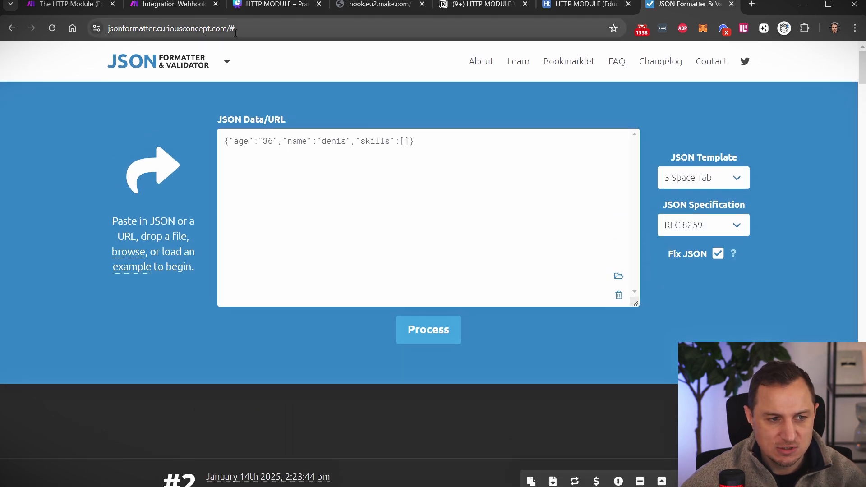
left_click(273, 160)
key("ctrl+a")
key("ctrl+v")
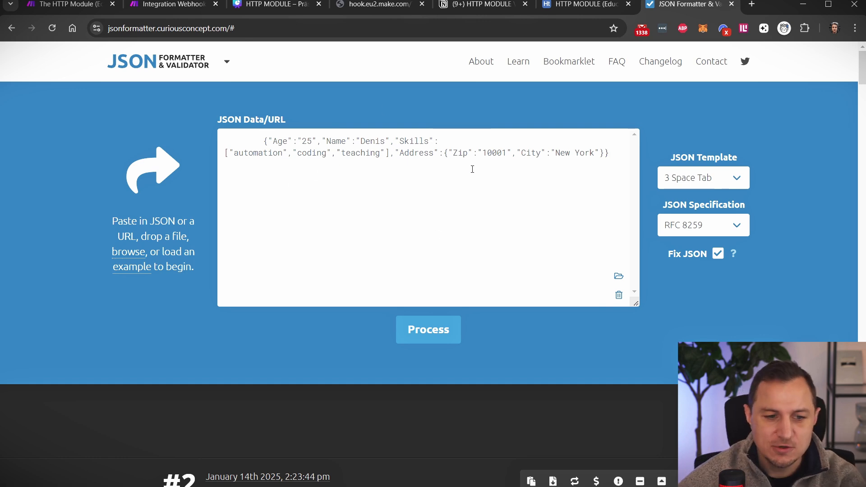
left_click_drag(610, 155, 267, 138)
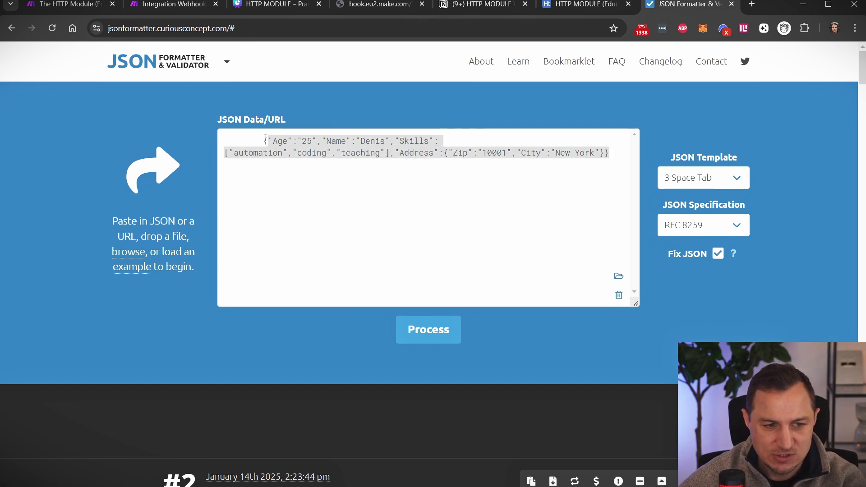
left_click(429, 340)
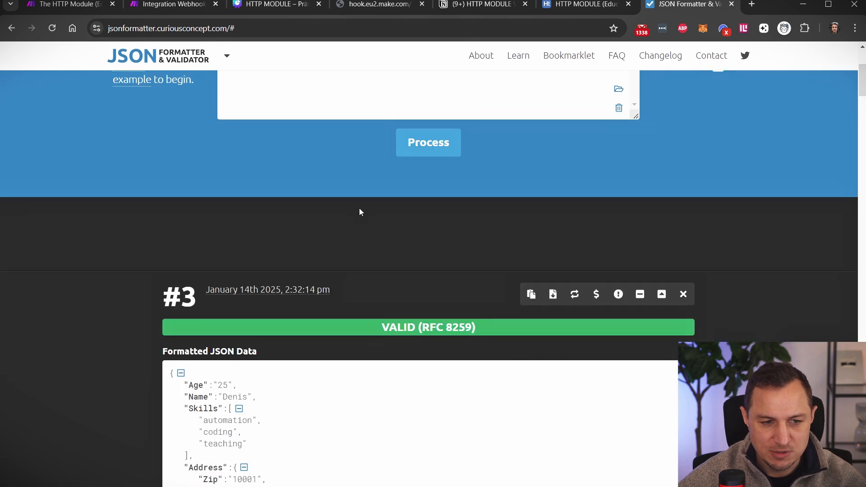
- Review the VALID formatted result, highlighting Age, Name and the Skills array items
scroll(445, 126, "up", 7)
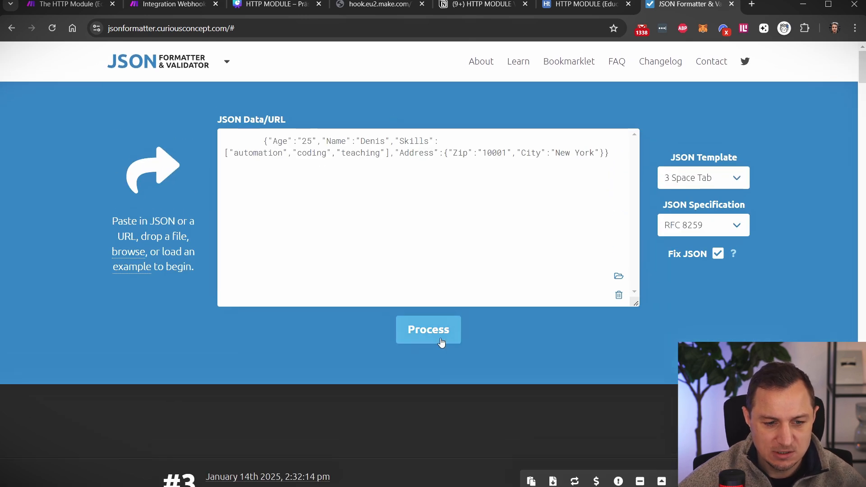
scroll(442, 343, "down", 8)
left_click_drag(187, 315, 155, 150)
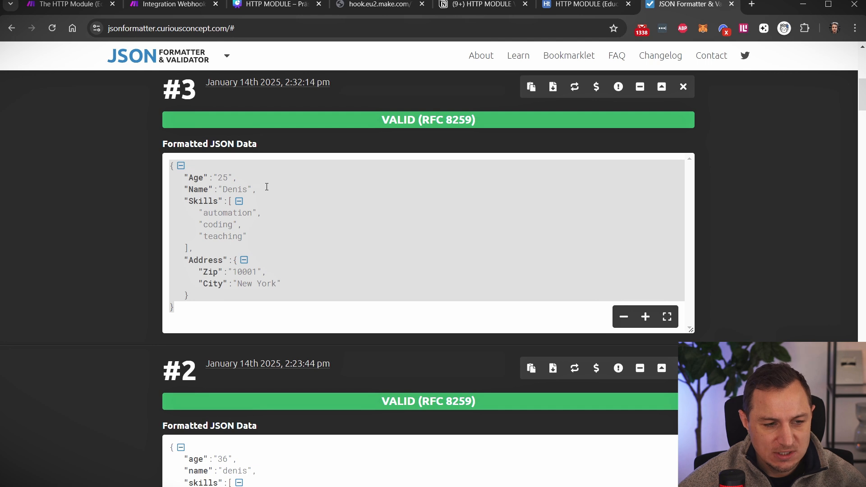
left_click(212, 184)
left_click_drag(186, 179, 263, 189)
left_click(278, 191)
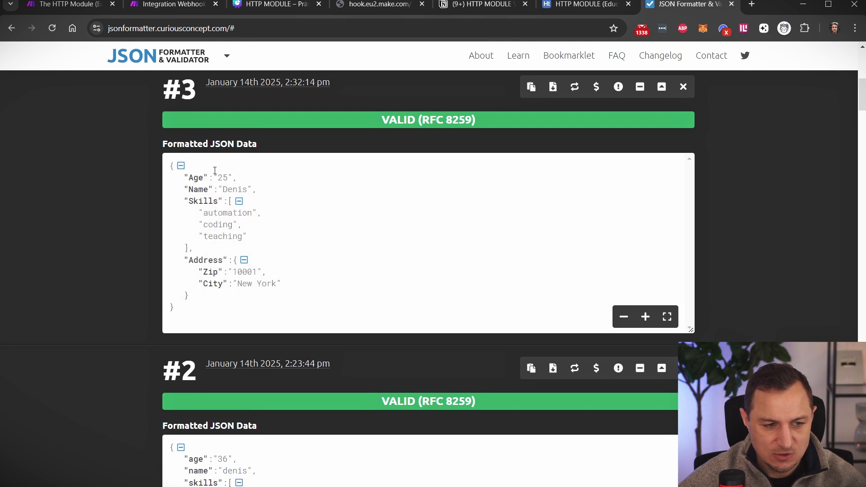
triple_click(188, 206)
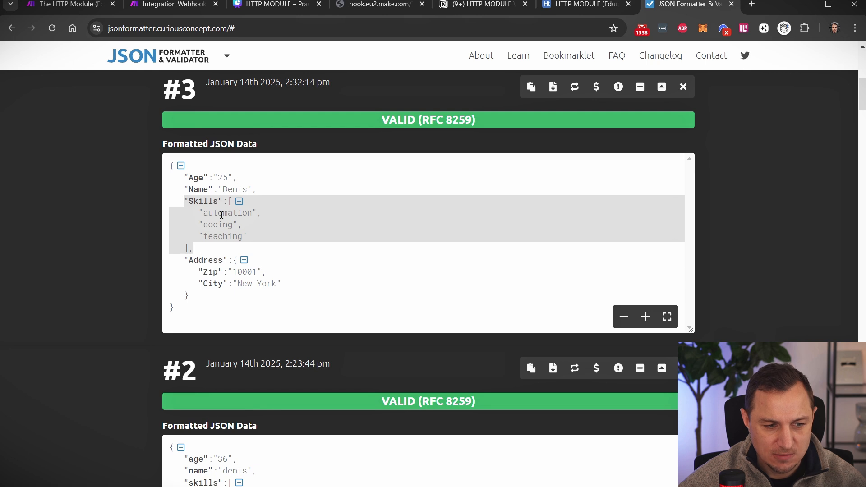
left_click(188, 199)
double_click(220, 201)
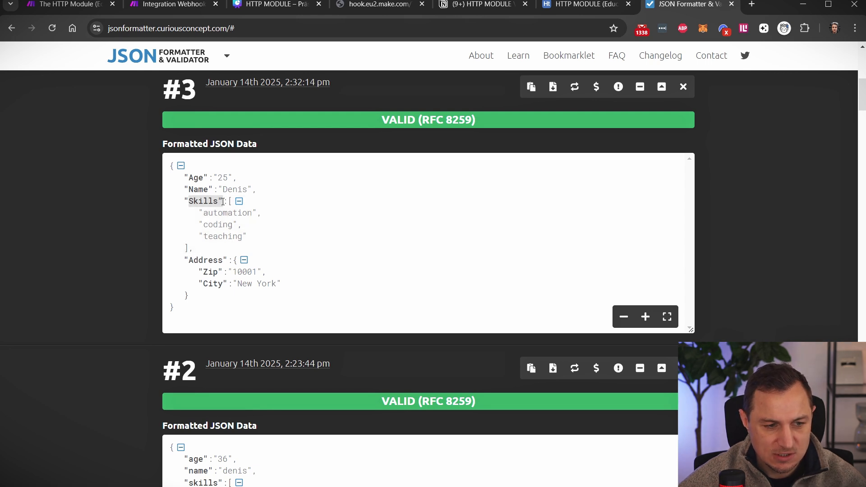
left_click(213, 204)
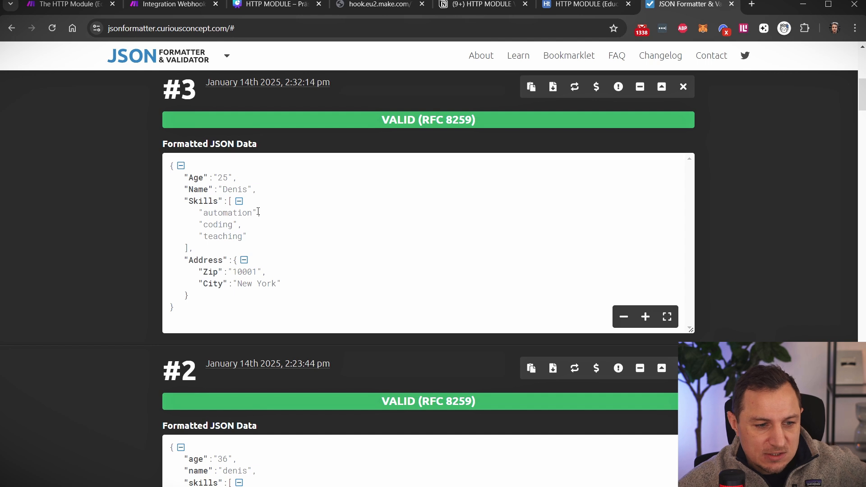
left_click_drag(257, 213, 192, 225)
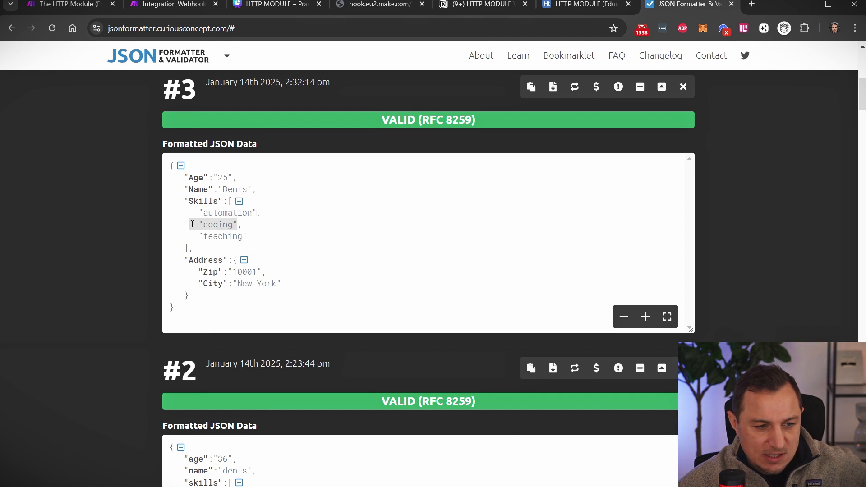
- Inspect the Skills array items teaching and automation in the formatted JSON
left_click_drag(247, 240, 203, 239)
left_click(270, 212)
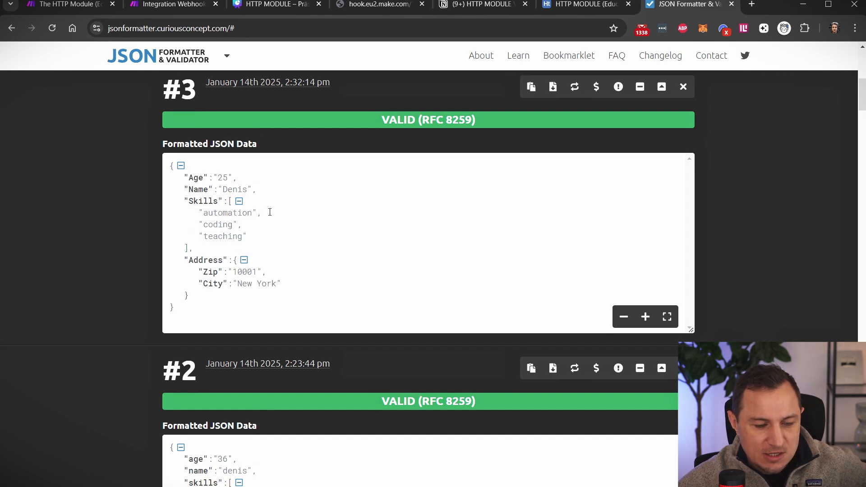
left_click_drag(256, 212, 199, 213)
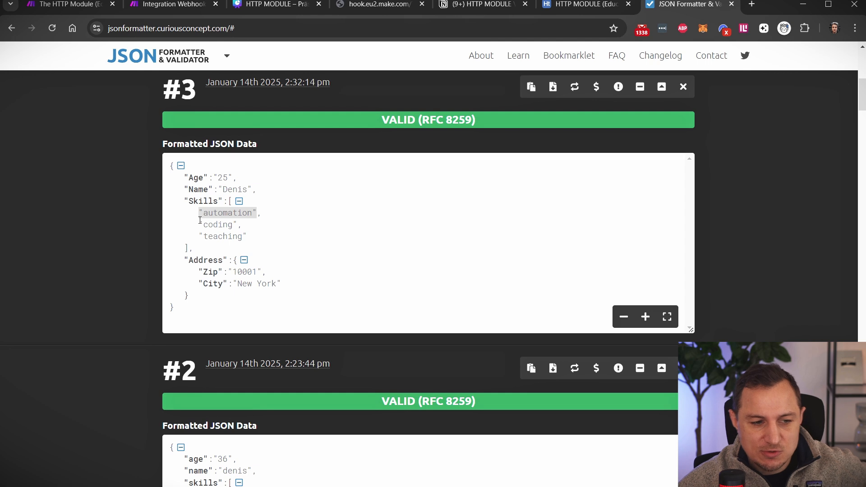
left_click(258, 202)
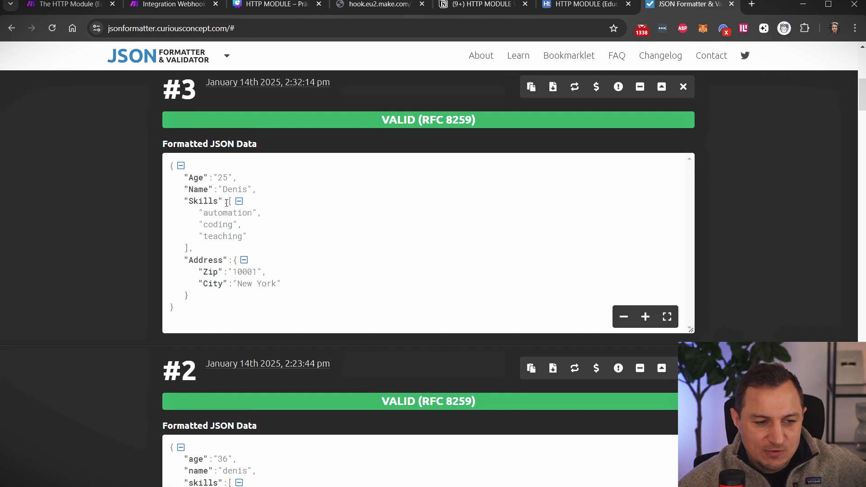
left_click_drag(229, 205, 191, 251)
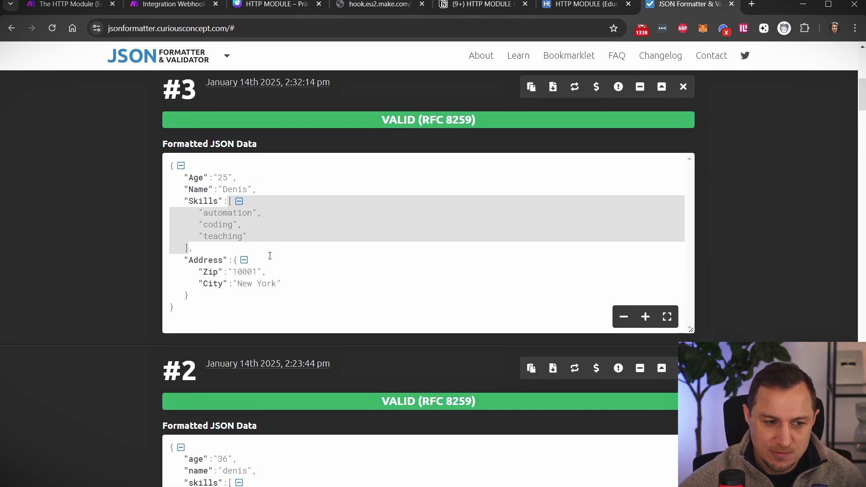
left_click(194, 243)
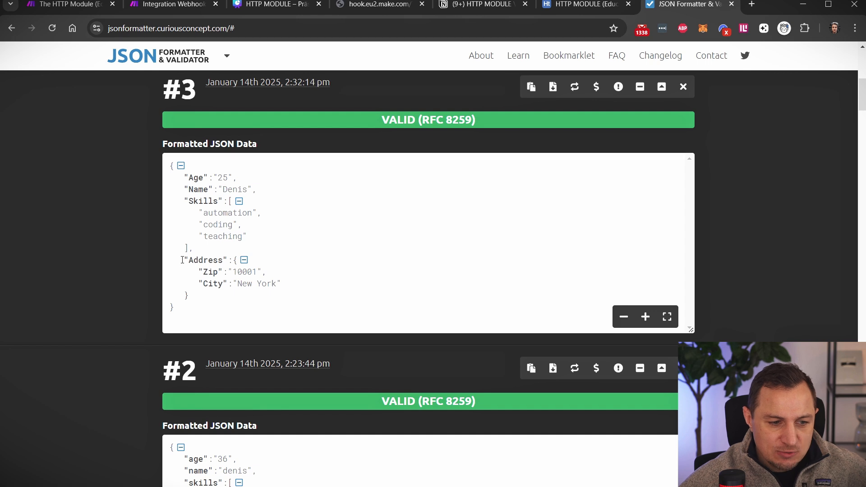
- Inspect the Address object with its Zip and City entries and the whole formatted object
left_click_drag(180, 260, 228, 260)
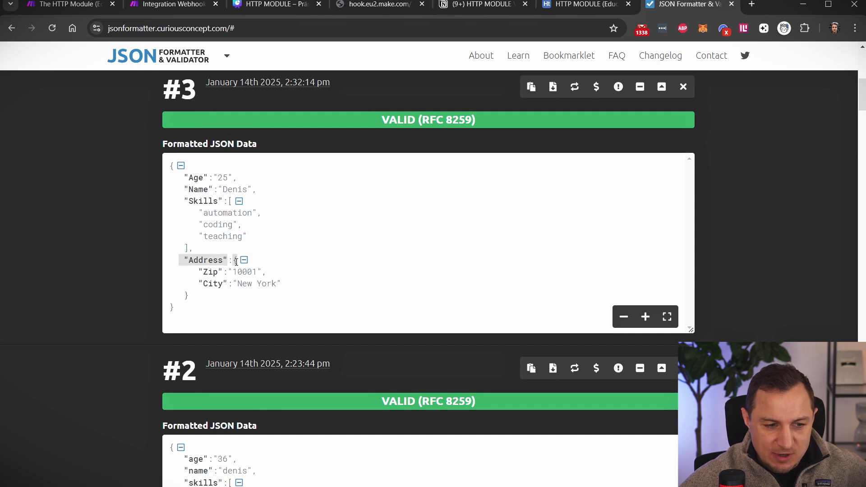
left_click_drag(188, 296, 233, 261)
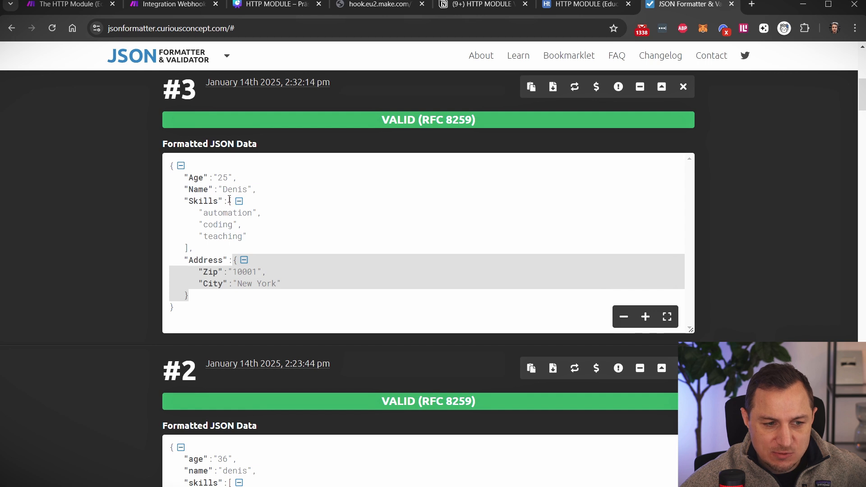
left_click_drag(229, 201, 190, 247)
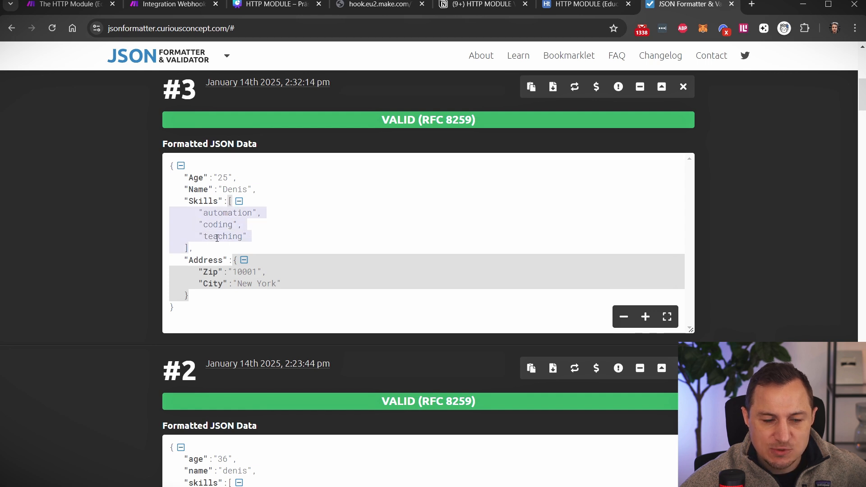
left_click(229, 270)
mouse_move(233, 260)
left_mouse_down()
mouse_move(230, 279)
mouse_move(194, 300)
mouse_move(220, 290)
mouse_move(238, 249)
mouse_move(236, 259)
left_mouse_up()
left_click(208, 302)
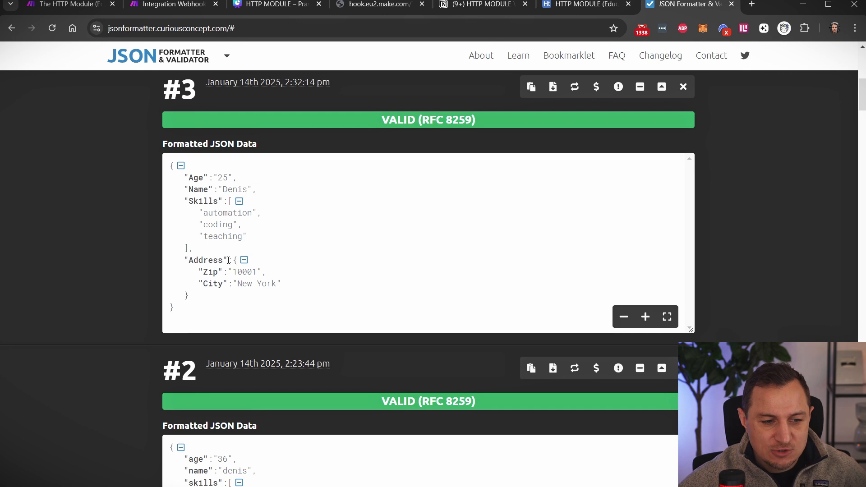
left_click_drag(227, 260, 189, 261)
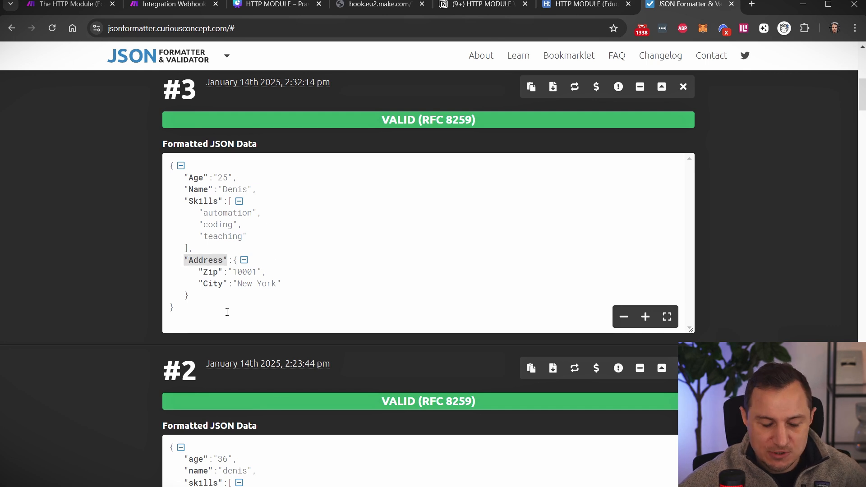
left_click(209, 276)
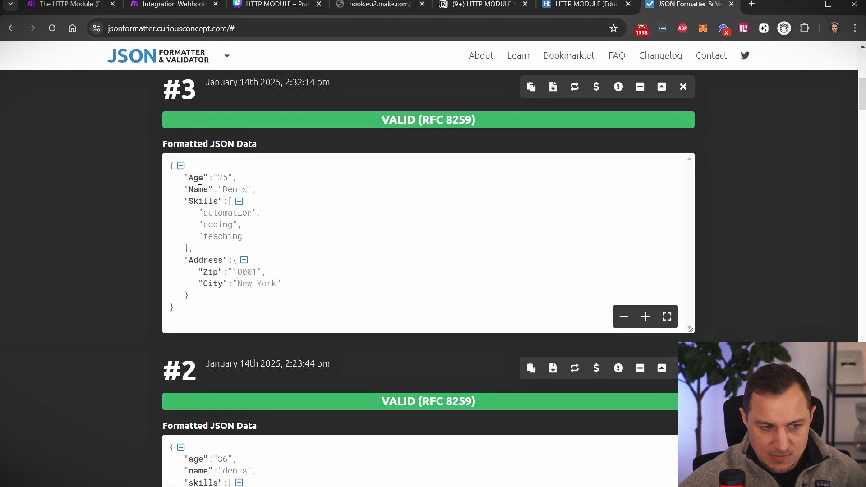
left_click_drag(170, 166, 196, 311)
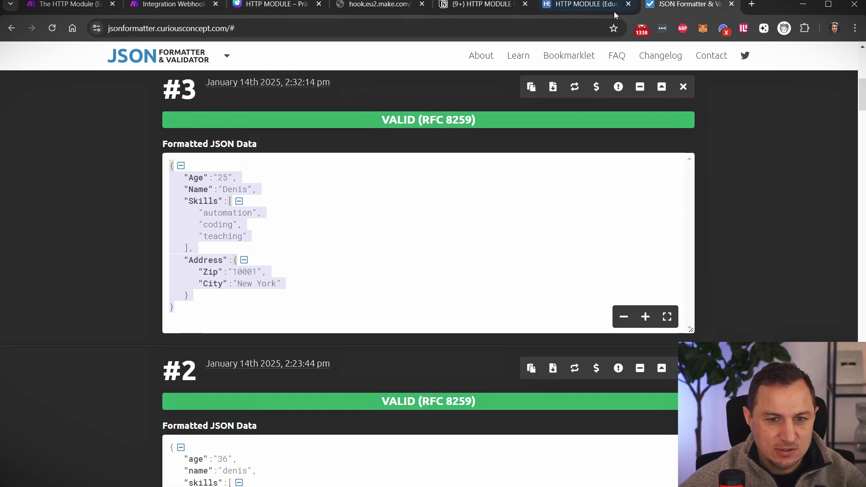
left_click(577, 5)
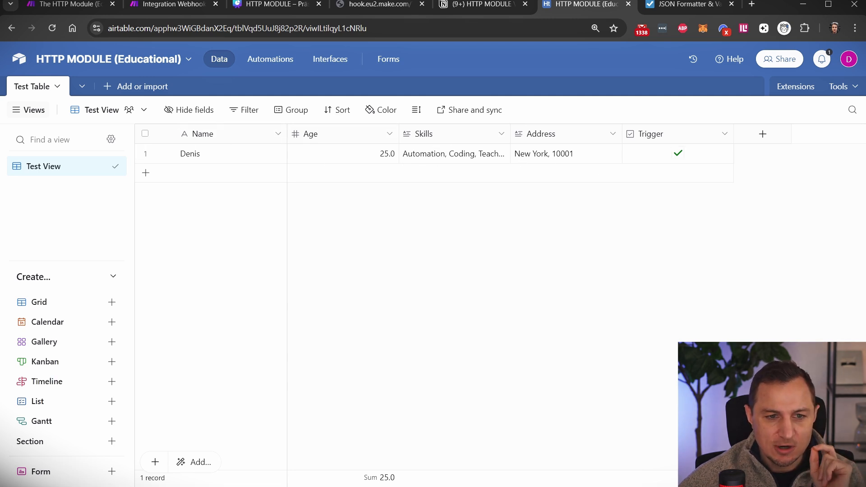
- Leave the Airtable Test Table and go back to The HTTP Module scenario in Make
left_click(75, 5)
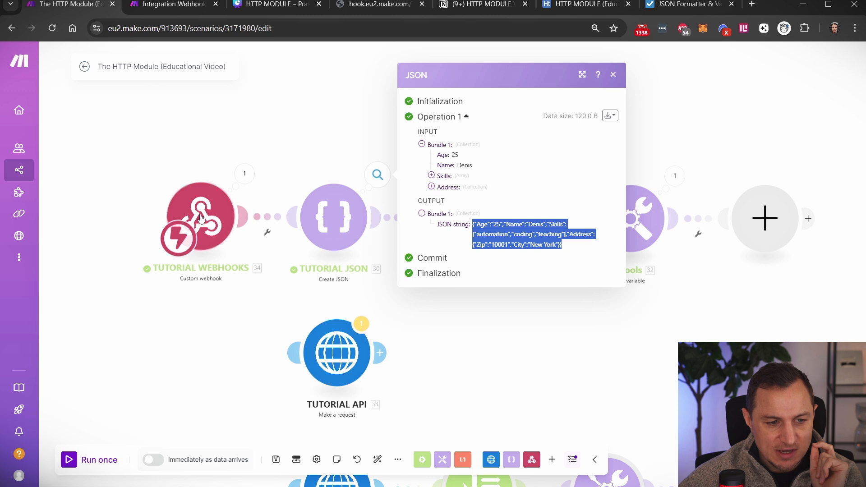
- Inspect the webhook's received output bundle with its four fields
left_click(244, 173)
left_click_drag(325, 193, 291, 188)
left_click(361, 213)
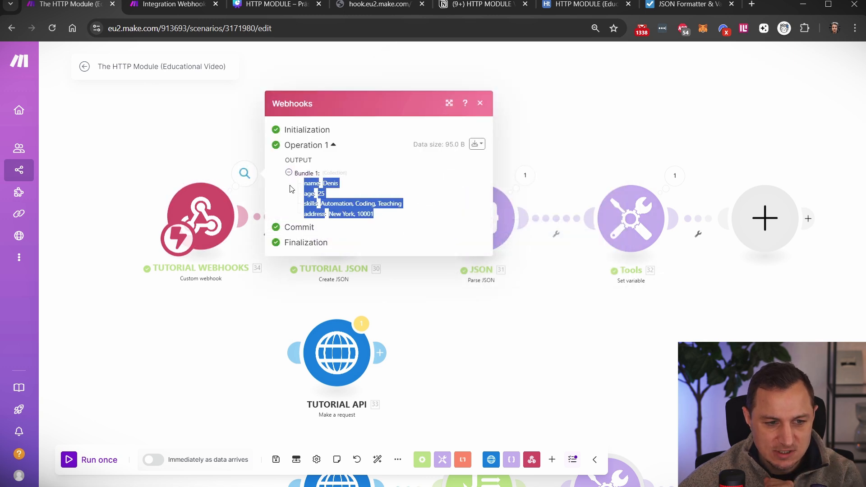
left_click(156, 98)
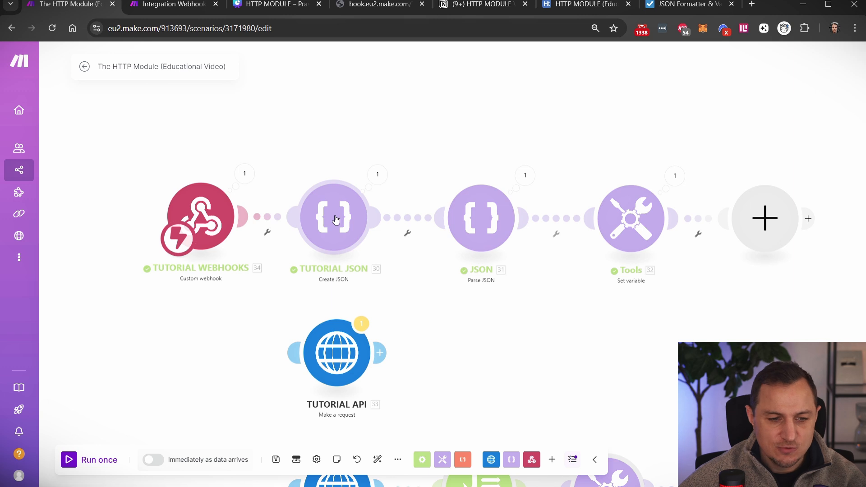
- Review the Parse JSON and Create JSON module settings without changing them
left_click(458, 239)
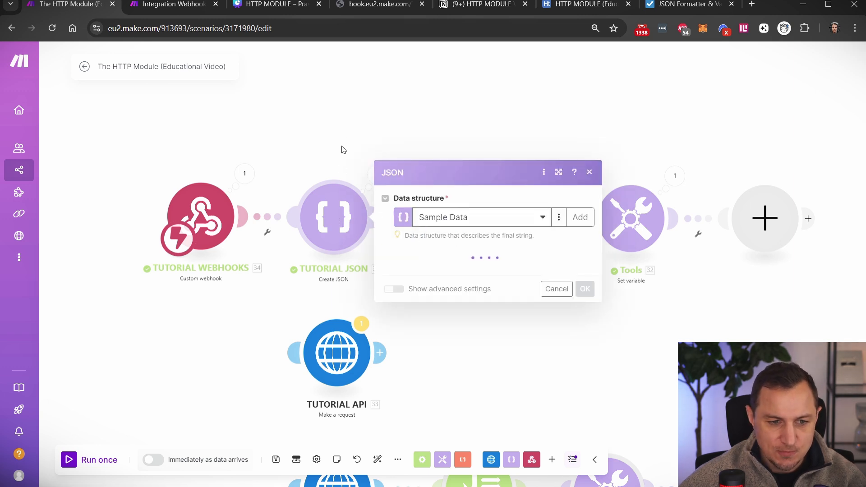
left_click(379, 166)
left_click_drag(319, 284, 338, 281)
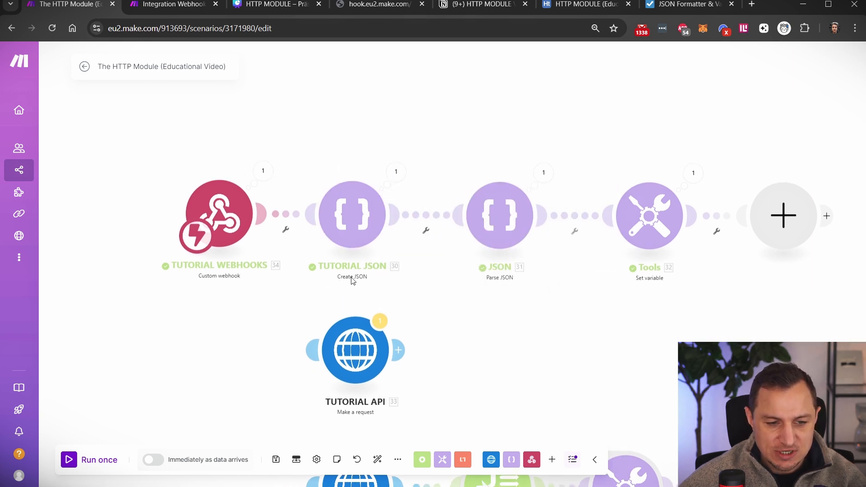
left_click(357, 201)
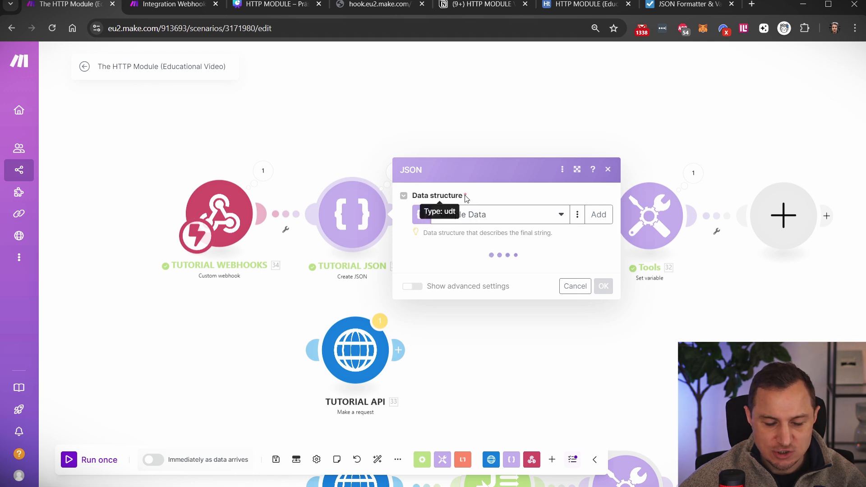
left_click(609, 57)
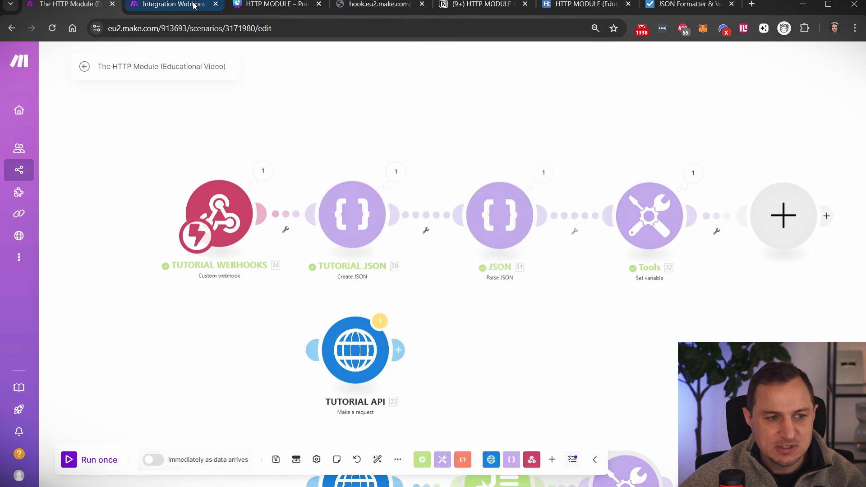
left_click(178, 4)
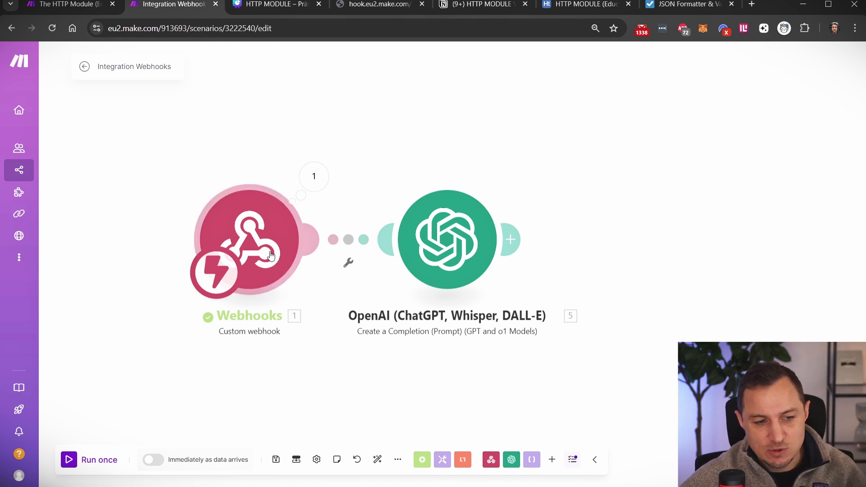
- Delete the OpenAI module and add a Create JSON module after Webhooks
right_click(470, 242)
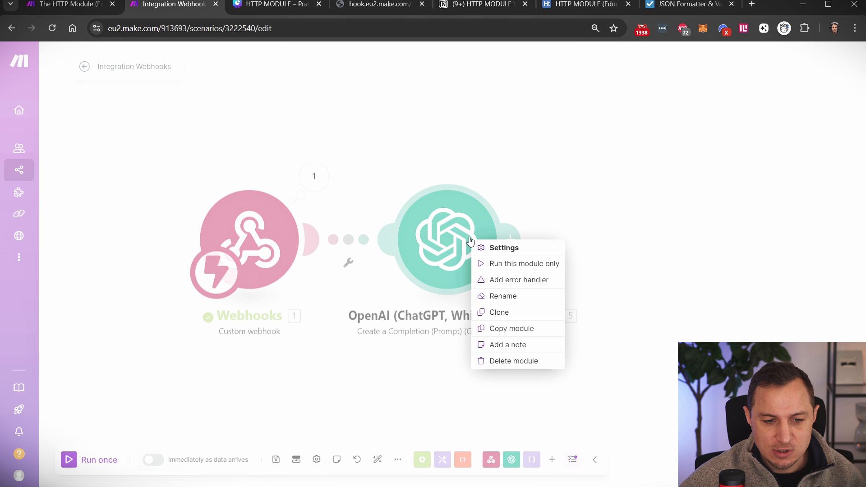
left_click(508, 365)
left_click(321, 246)
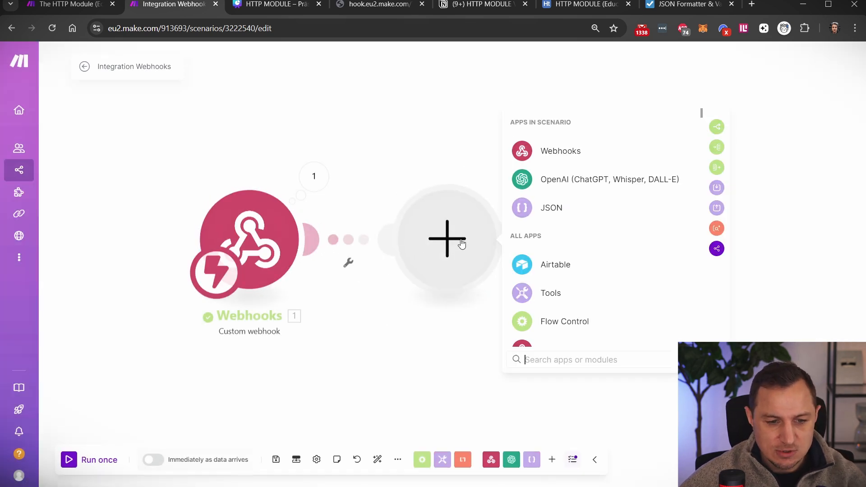
type("json")
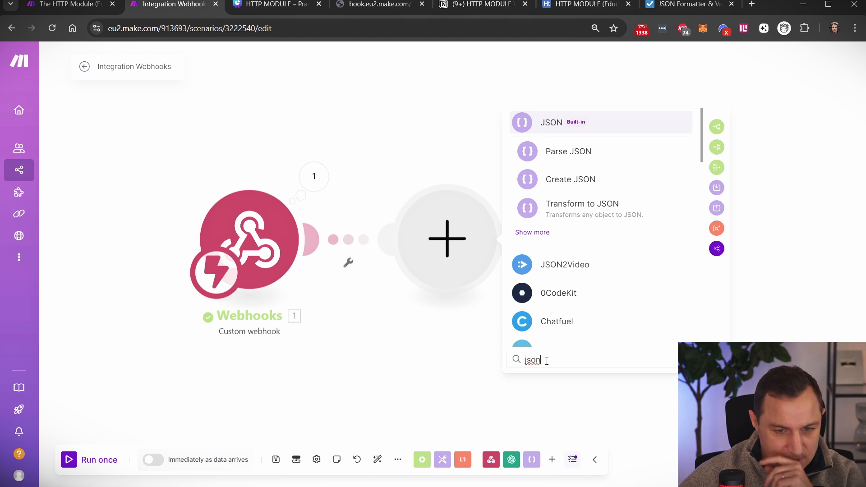
left_click(566, 181)
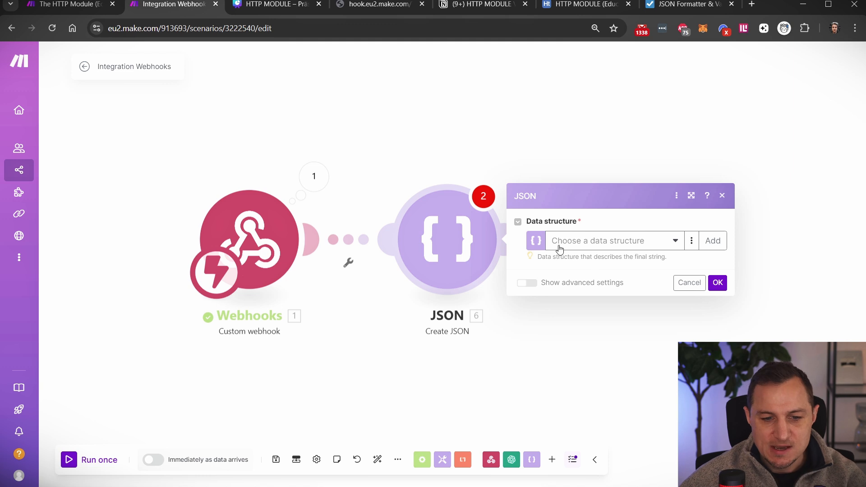
- Create a new data structure named HTTPTutorialDatastructure
left_click(667, 244)
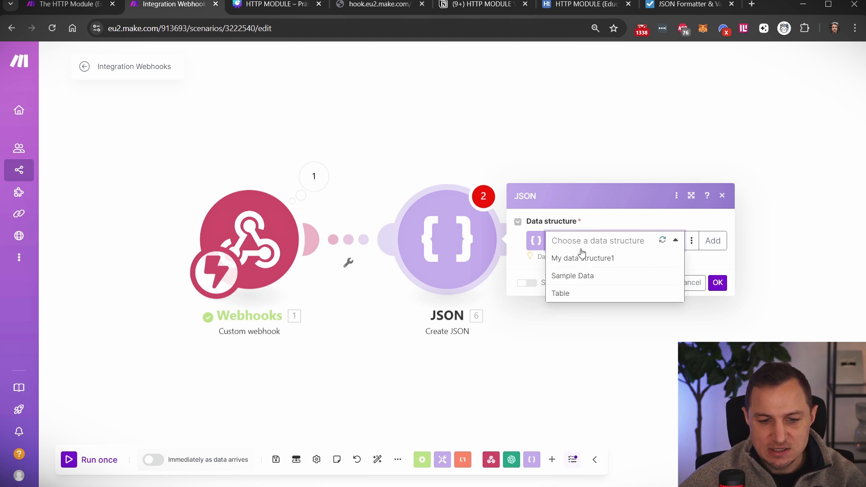
left_click(618, 217)
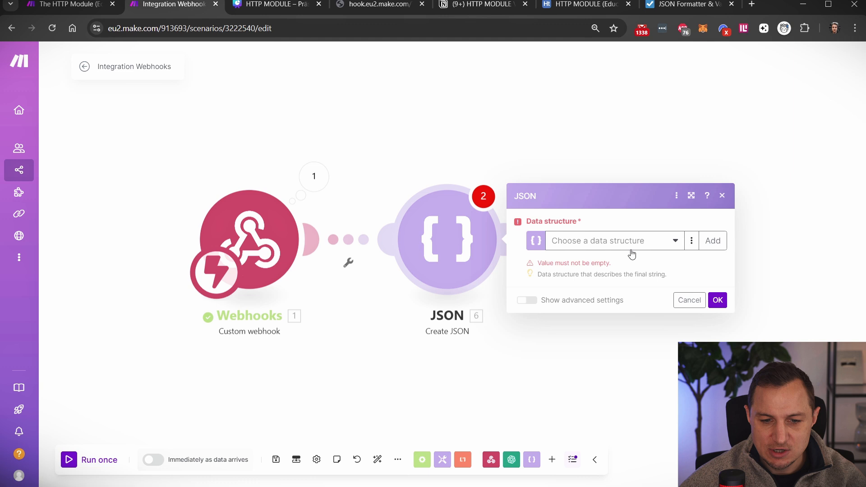
left_click(713, 240)
triple_click(589, 194)
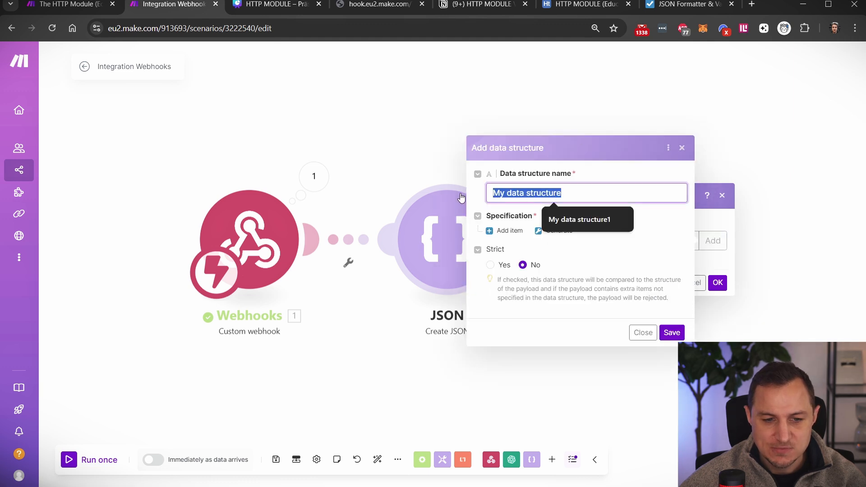
type("Webh")
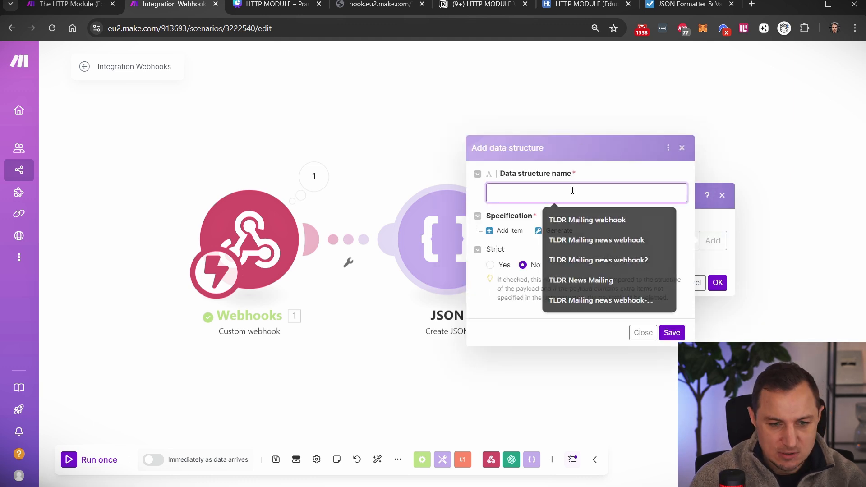
type("ooksTutorialDatast")
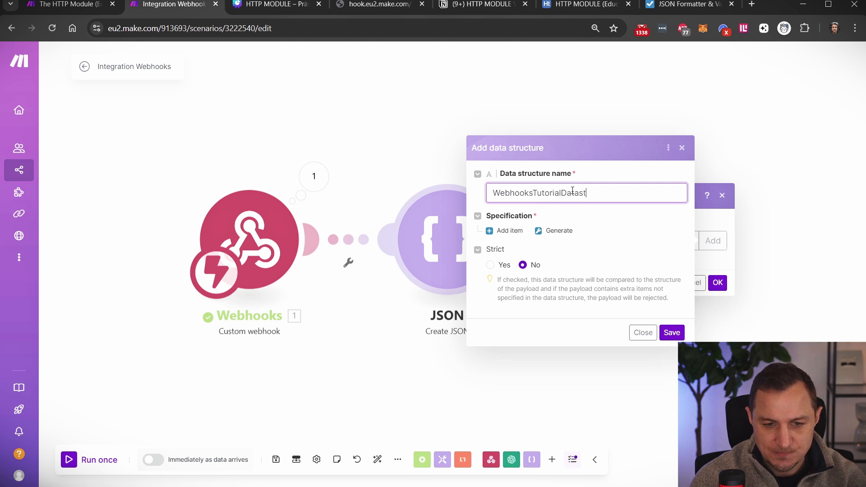
type("ructure")
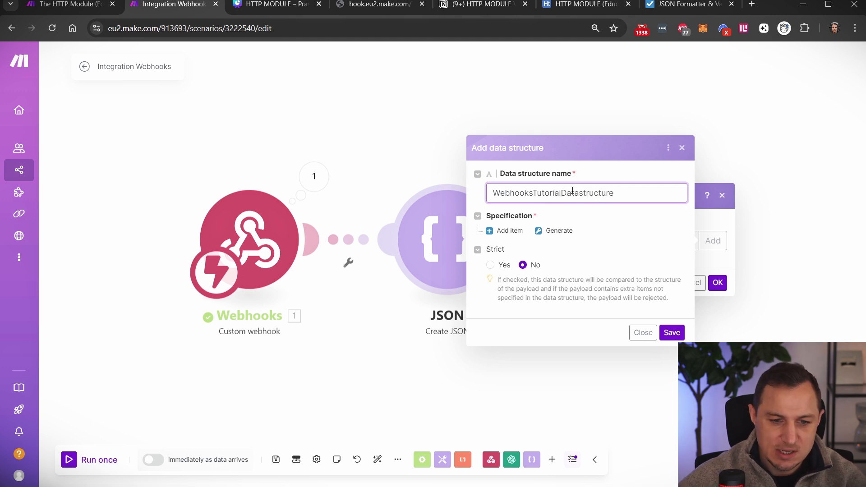
left_click(530, 192)
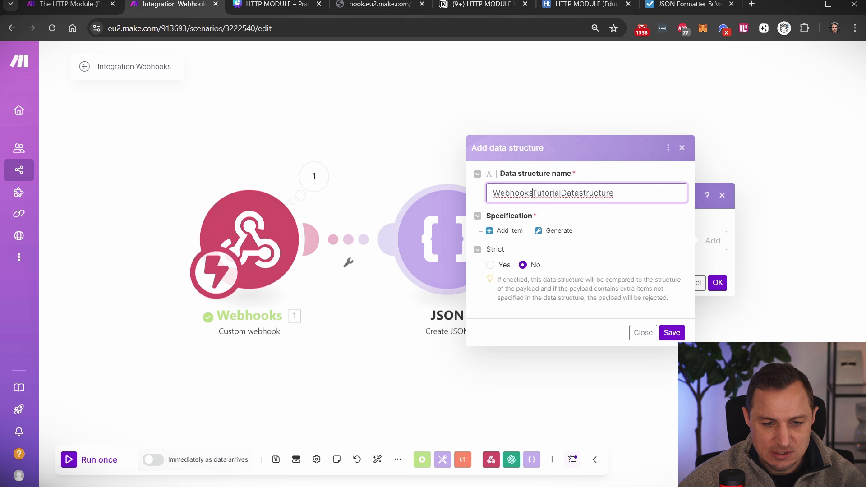
key("shift+Home")
type("HTTP")
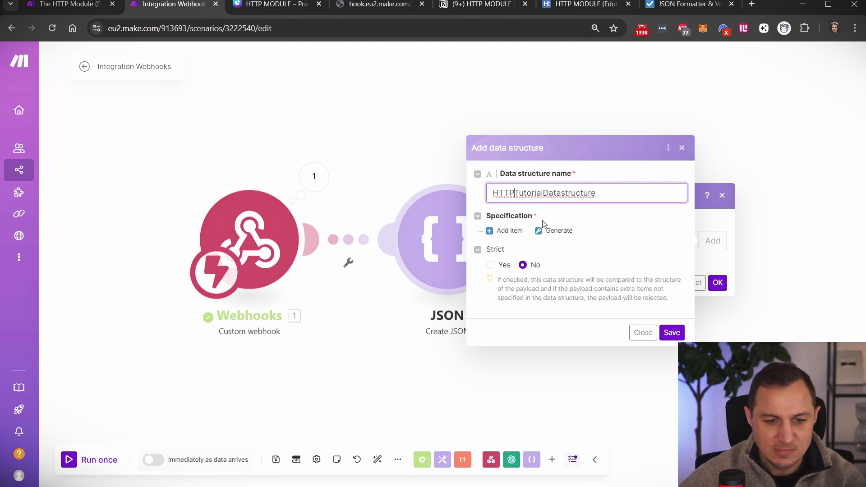
- Add a specification item named age to the data structure
left_click(509, 232)
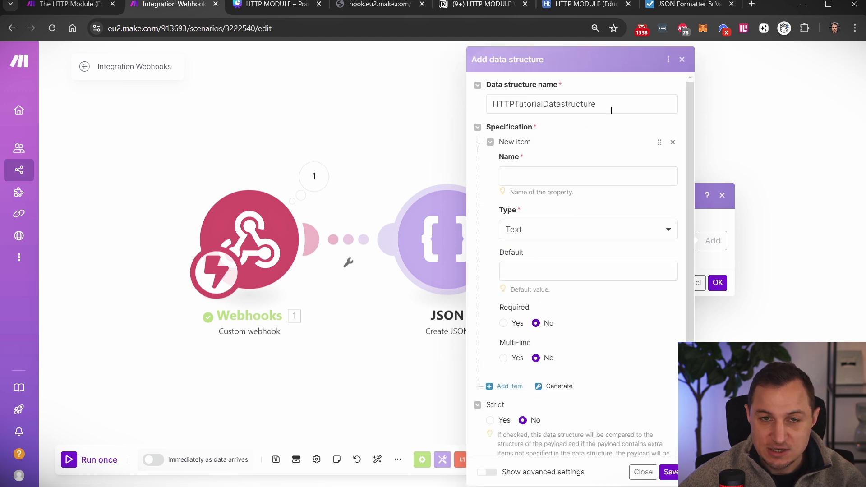
left_click(542, 172)
type("age")
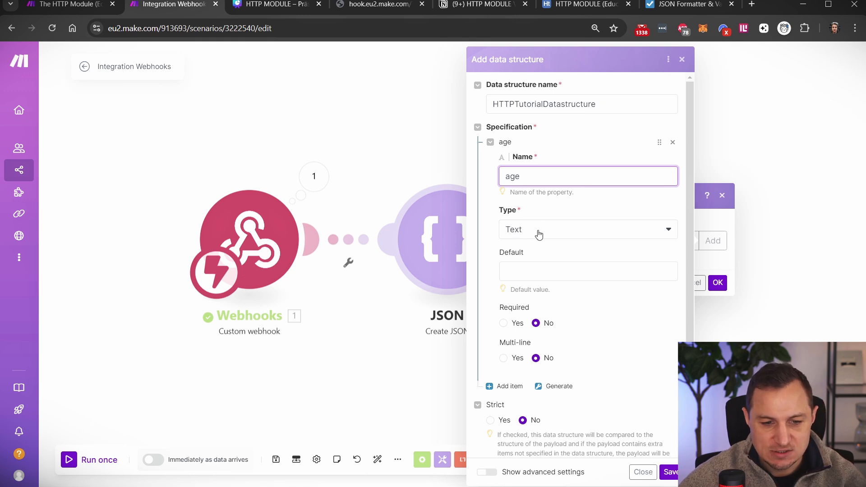
- Check the Age value 25 in the formatted JSON, then open the age item's type choices
left_click(661, 9)
left_click(360, 180)
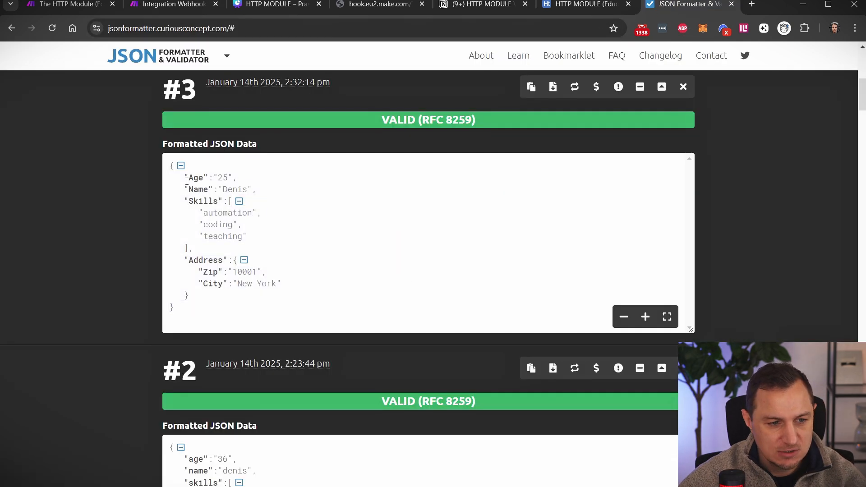
left_click_drag(232, 178, 213, 180)
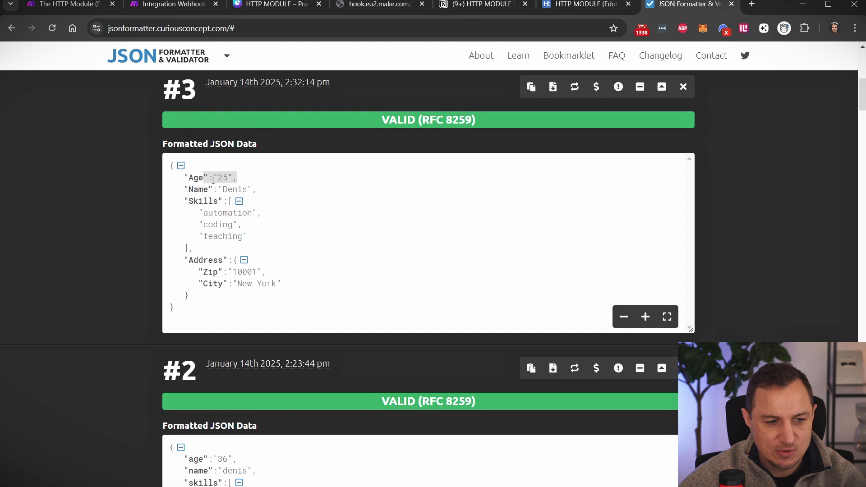
left_click(171, 4)
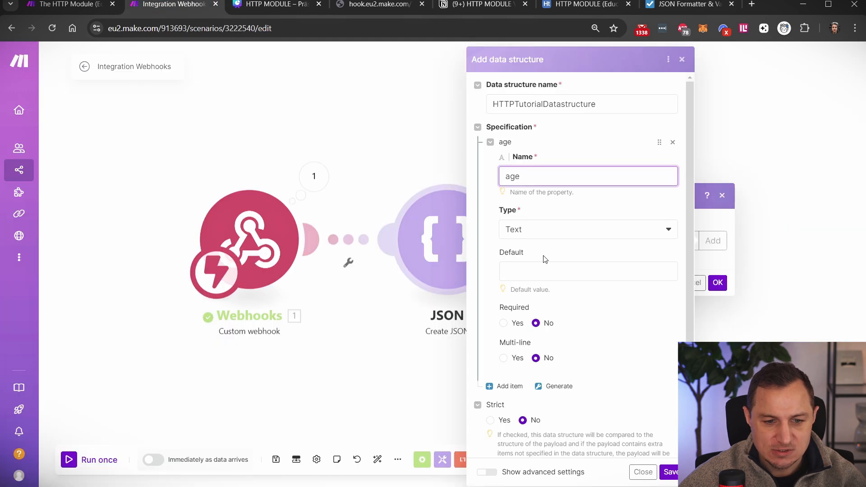
left_click(554, 231)
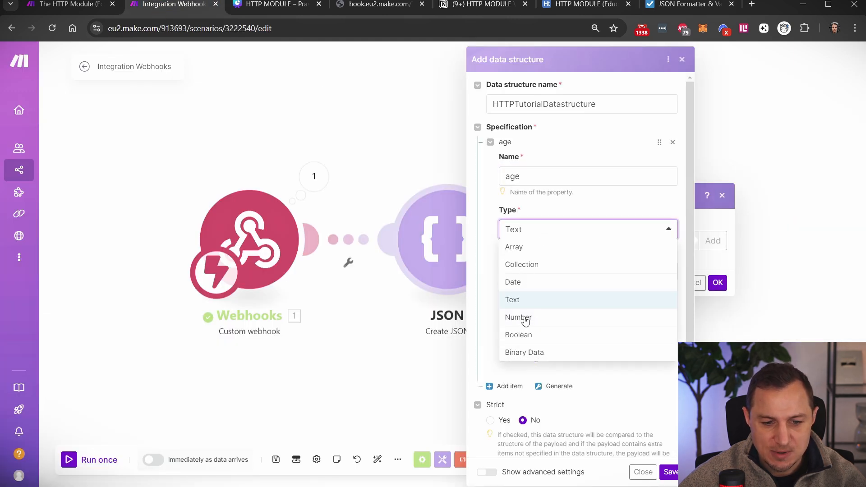
left_click(586, 4)
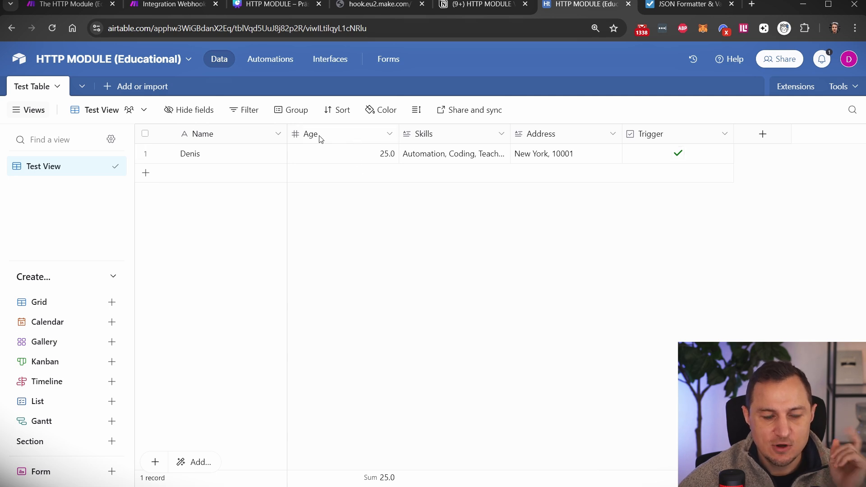
- Inspect Airtable's Age field settings, cancel without changes, and reopen age's type choices in Make
left_click(345, 137)
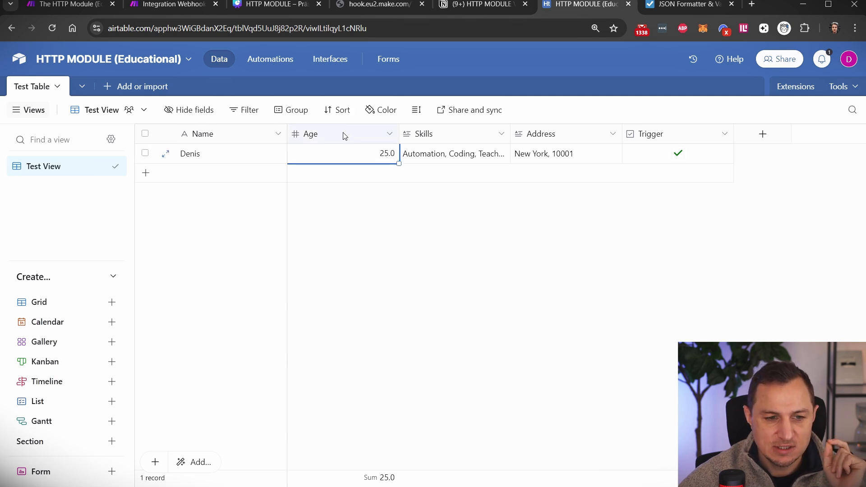
right_click(322, 142)
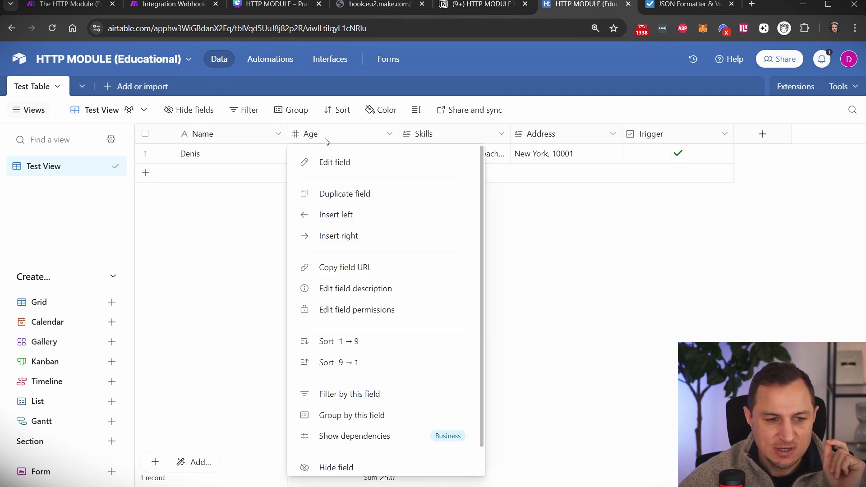
left_click(334, 163)
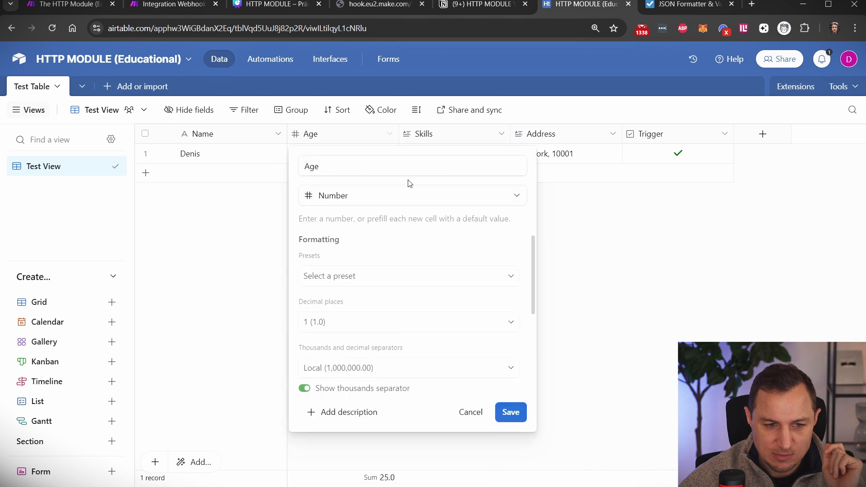
left_click(605, 219)
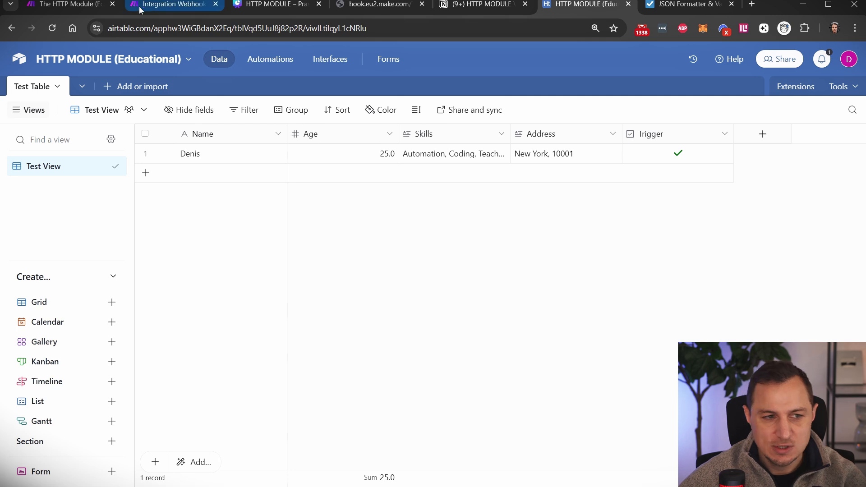
left_click(167, 6)
left_click(541, 236)
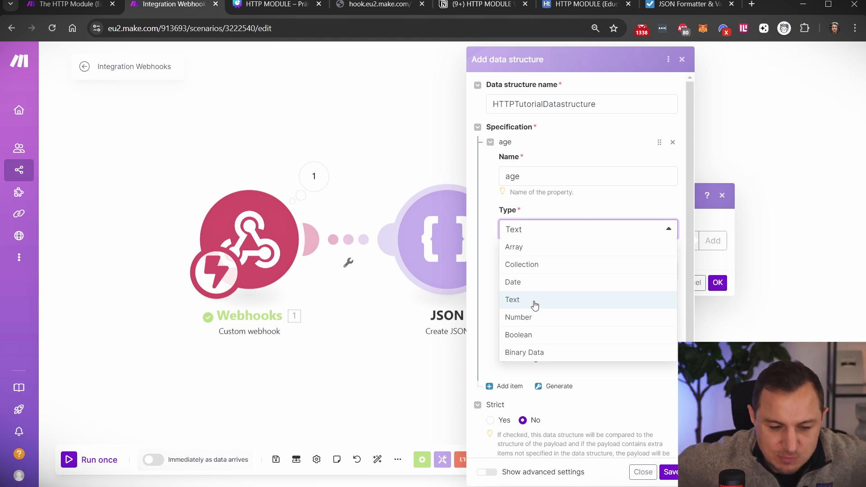
- Keep the age property's type as Text and enter 0 in its Default field
left_click(618, 205)
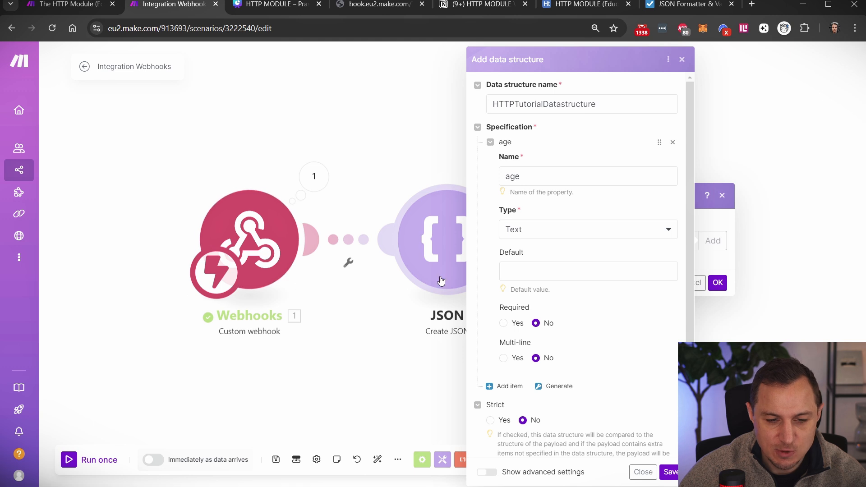
left_click(549, 275)
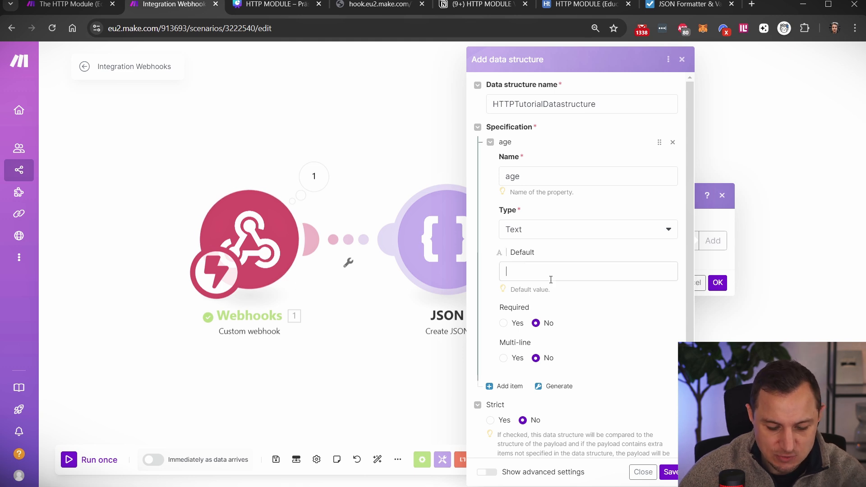
type("0")
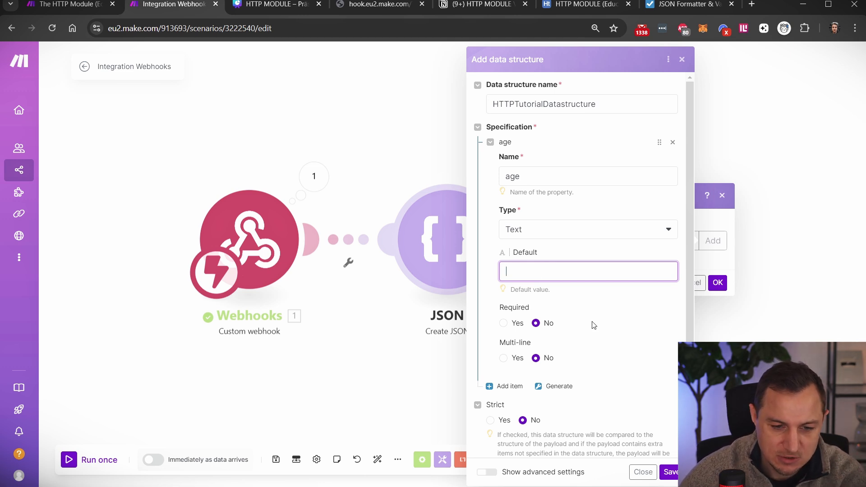
scroll(523, 280, "down", 1)
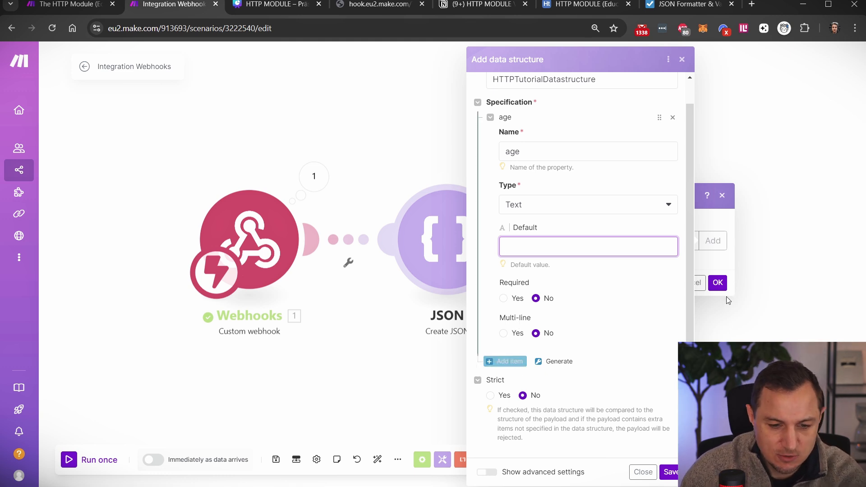
- Add a second property named 'Name', matching the key in the sample JSON
left_click(507, 361)
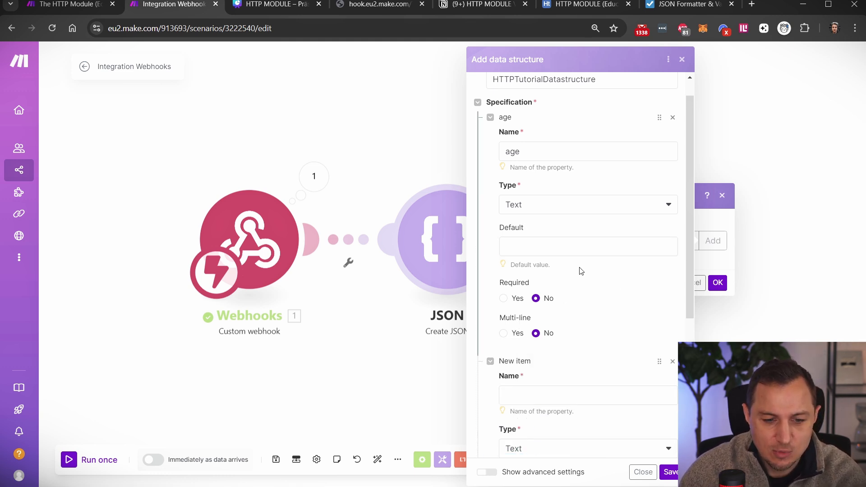
scroll(564, 168, "down", 4)
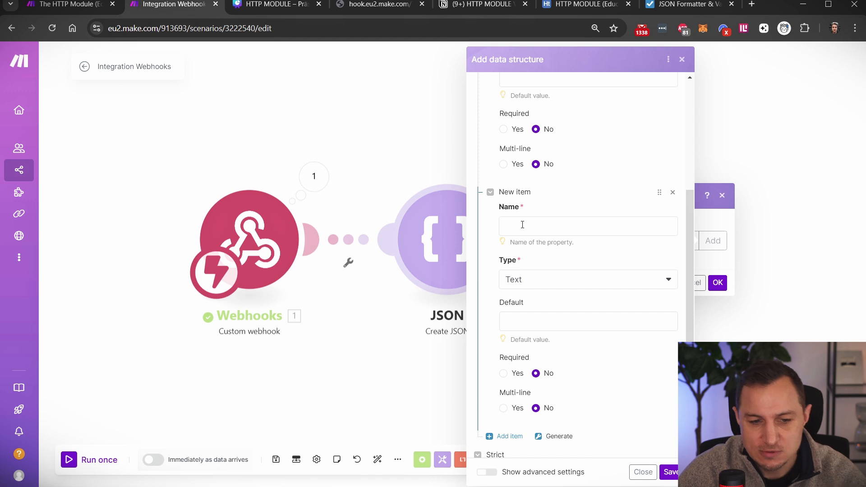
scroll(555, 262, "up", 3)
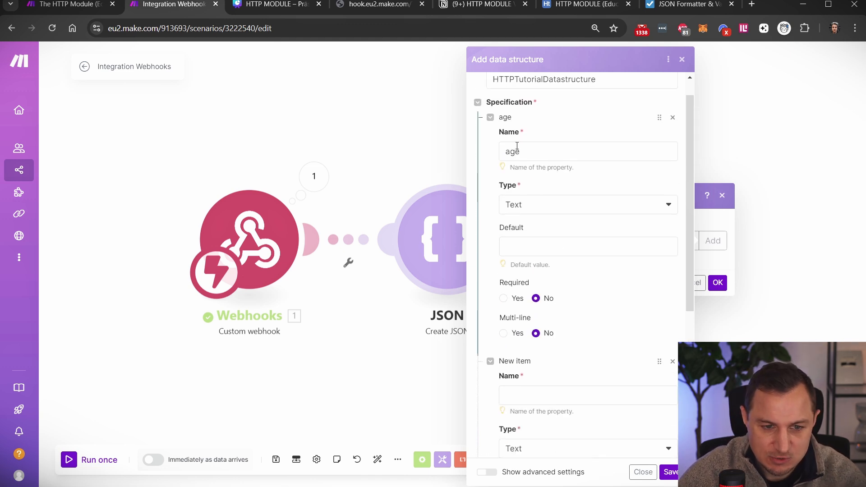
scroll(533, 339, "down", 3)
left_click(525, 221)
type("name")
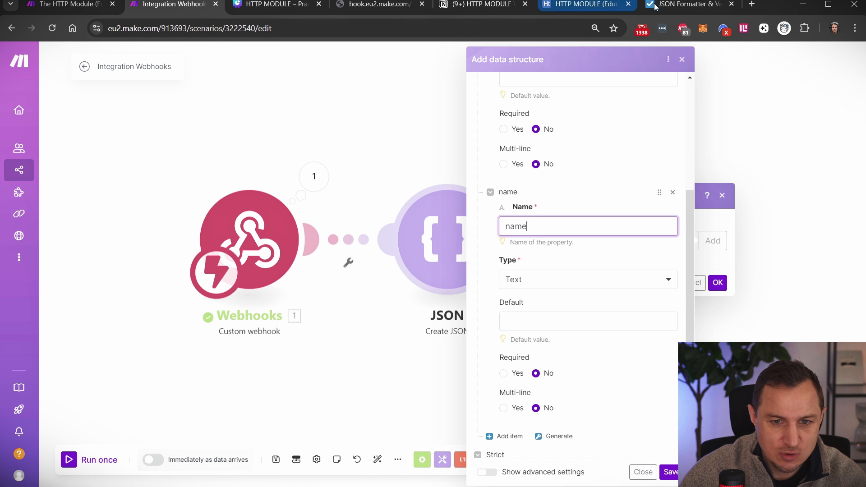
left_click(672, 5)
double_click(204, 189)
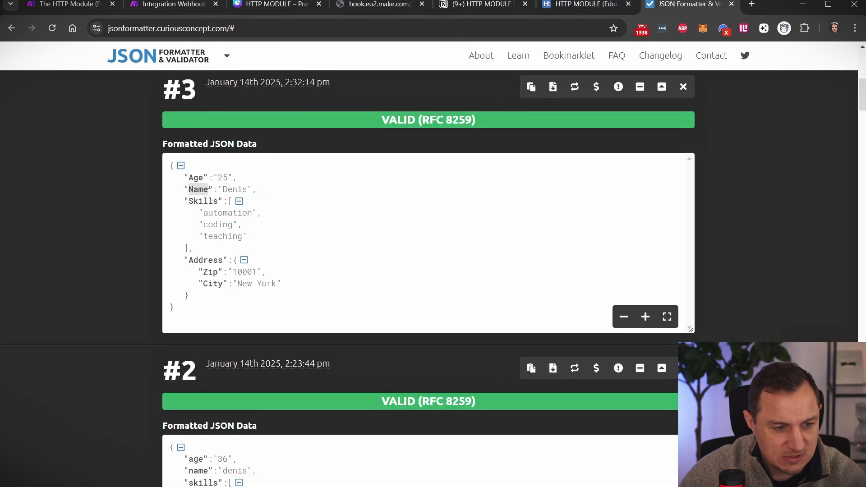
left_click(171, 5)
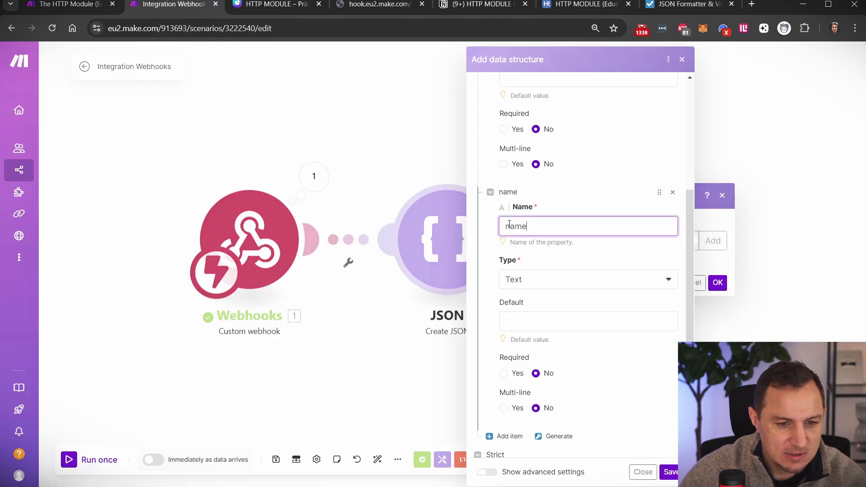
type("N")
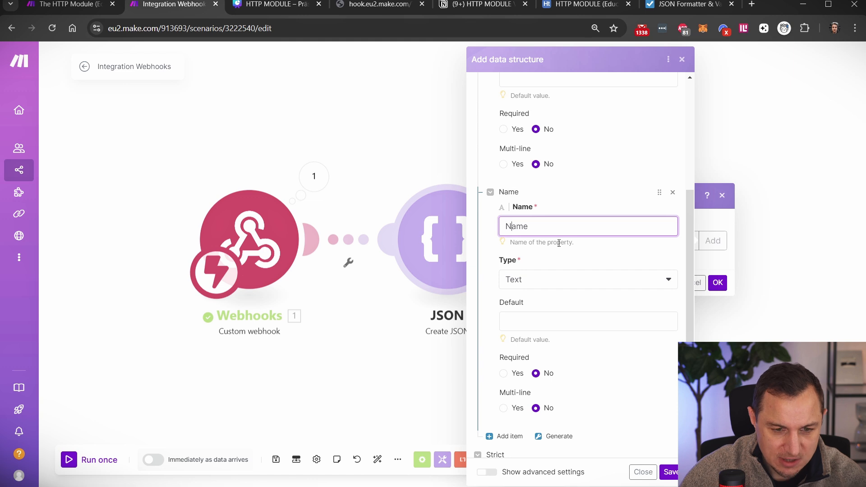
- Capitalise the first property's name from 'age' to 'Age'
scroll(528, 201, "up", 5)
left_click_drag(511, 176, 506, 175)
type("Age")
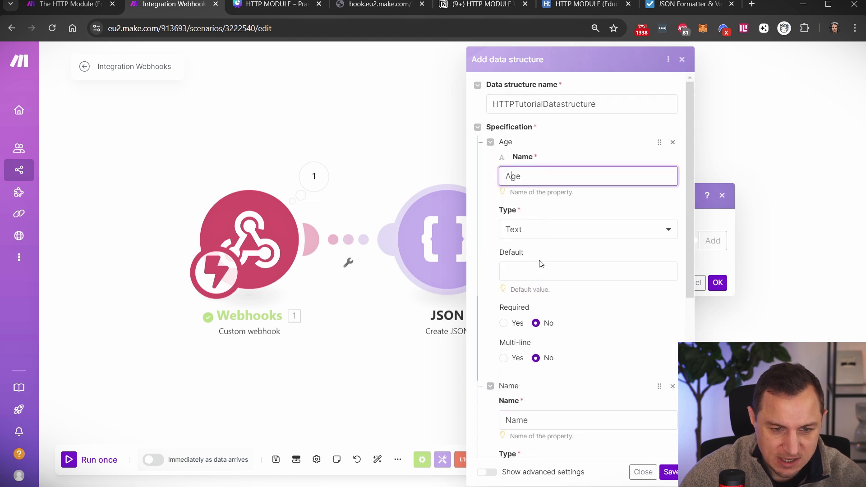
scroll(509, 386, "down", 1)
left_click_drag(512, 367, 506, 364)
scroll(539, 270, "down", 4)
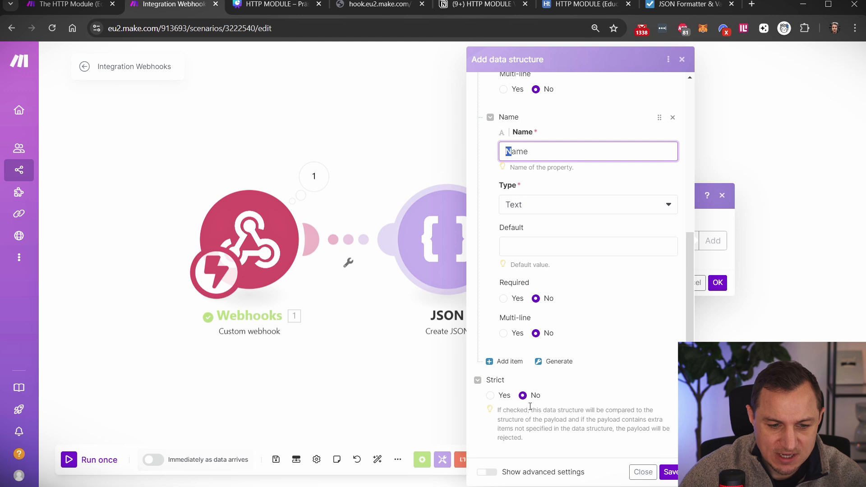
- Add a third property named 'Skills' after checking the Skills key in the sample JSON
left_click(508, 361)
scroll(591, 257, "down", 3)
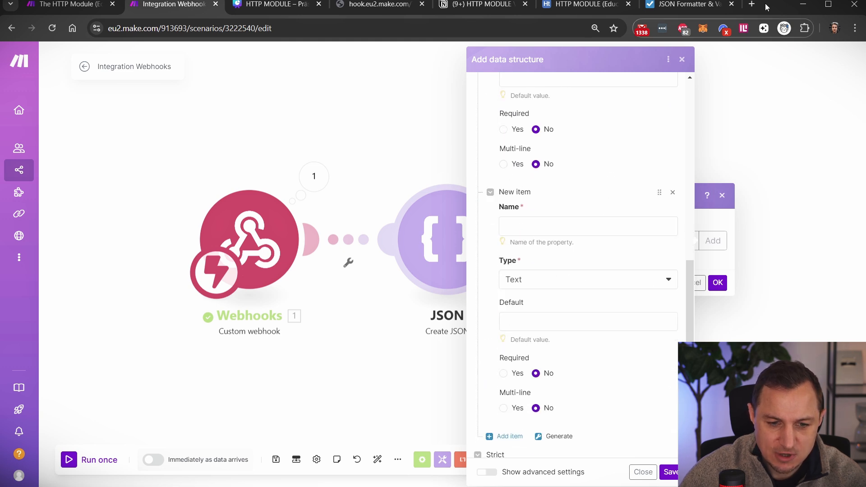
left_click(686, 4)
double_click(202, 201)
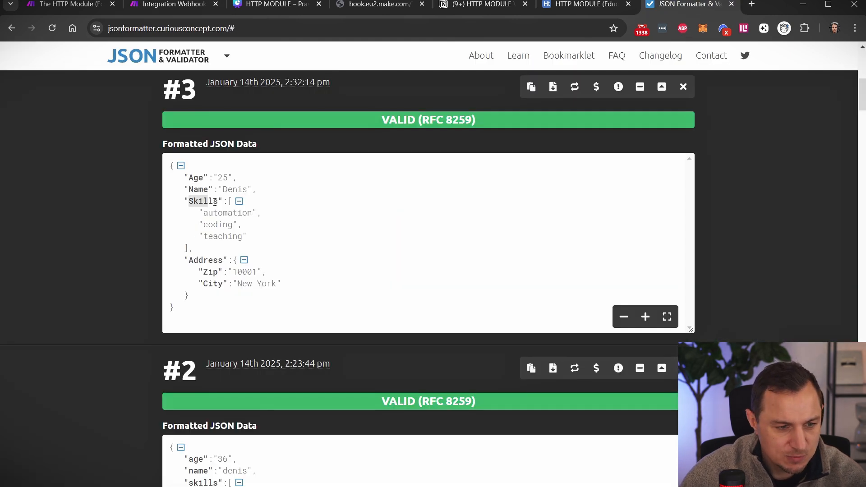
left_click_drag(227, 201, 191, 246)
left_click(174, 4)
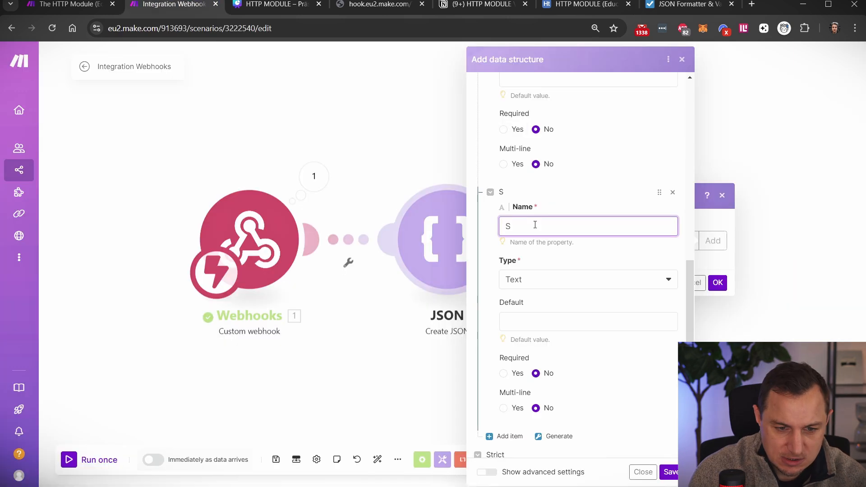
type("kills")
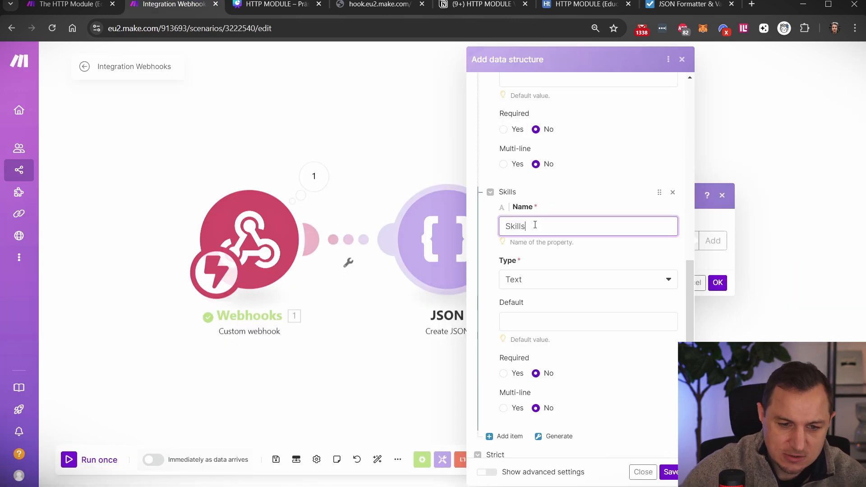
left_click(537, 282)
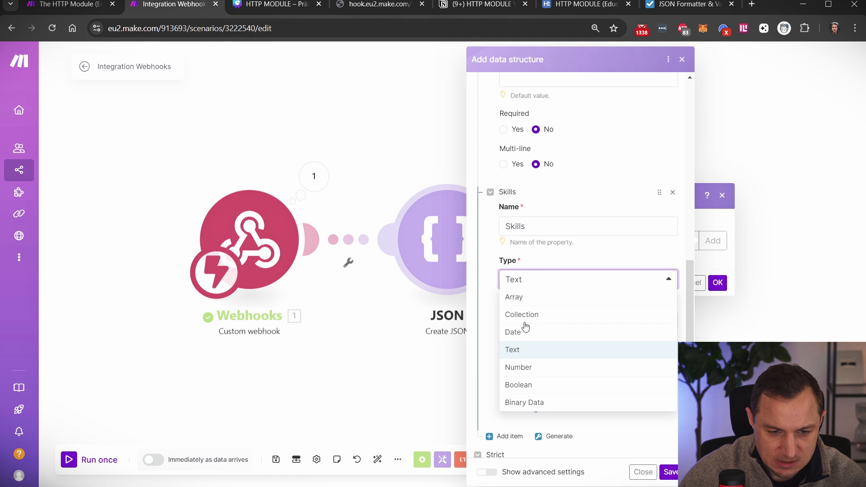
- Set the Skills property's type to Array
left_click(519, 296)
scroll(553, 285, "down", 4)
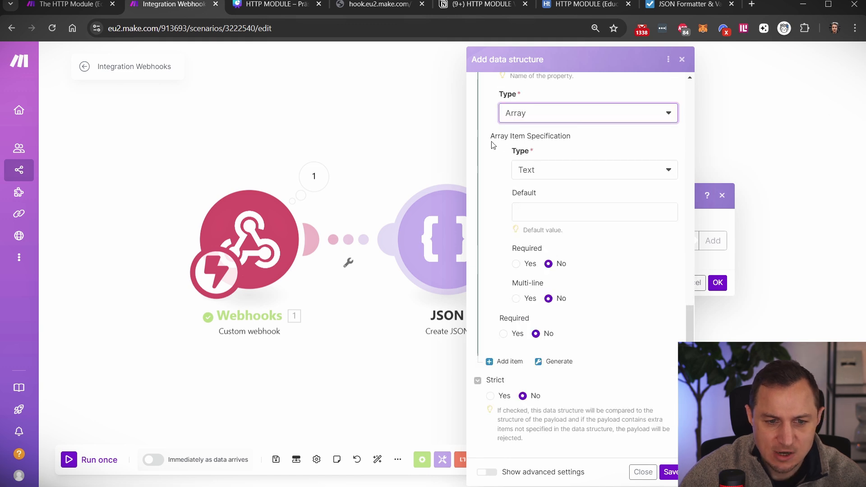
scroll(563, 220, "up", 1)
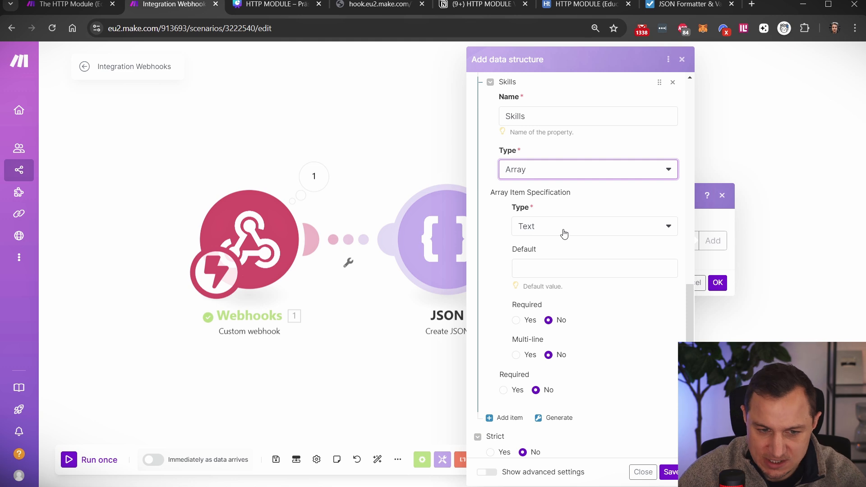
scroll(559, 246, "down", 1)
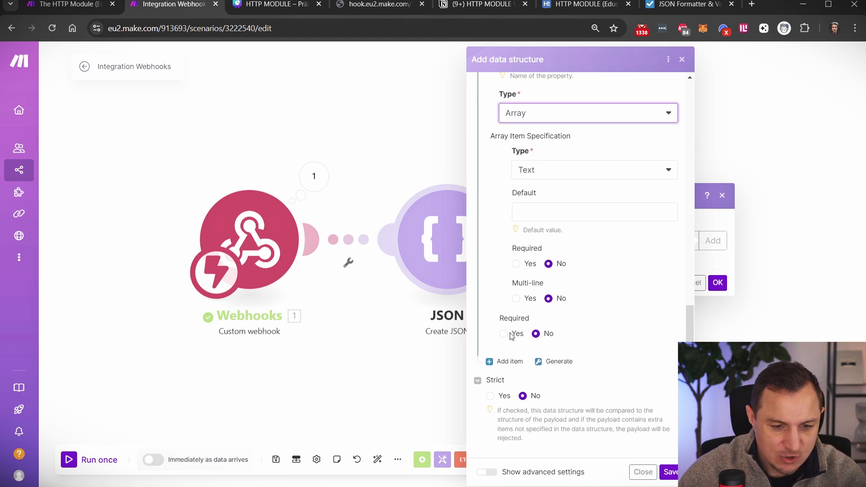
- Add a fourth property for the Address key and make it a Collection
left_click(502, 361)
scroll(586, 284, "down", 2)
scroll(535, 175, "down", 2)
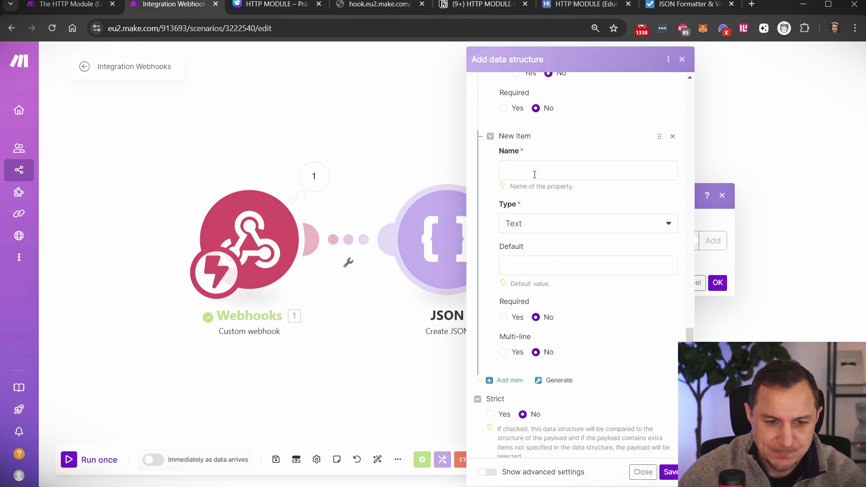
left_click(704, 4)
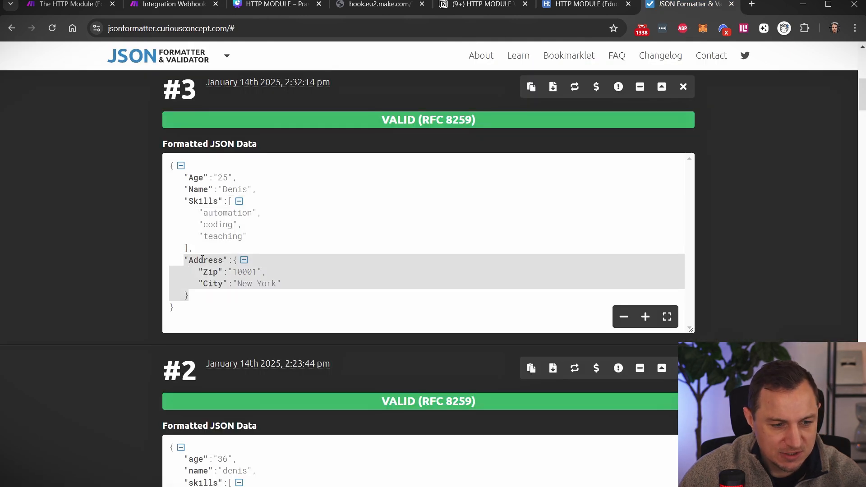
double_click(206, 260)
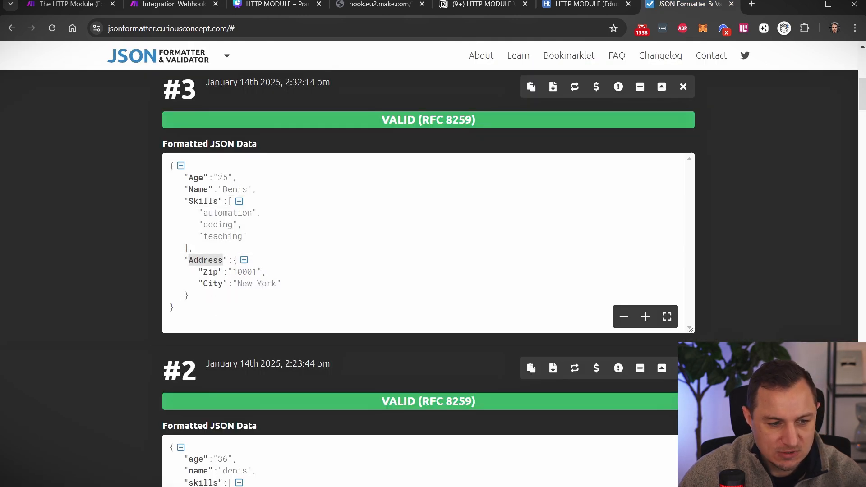
left_click_drag(224, 202, 244, 239)
left_click(241, 246)
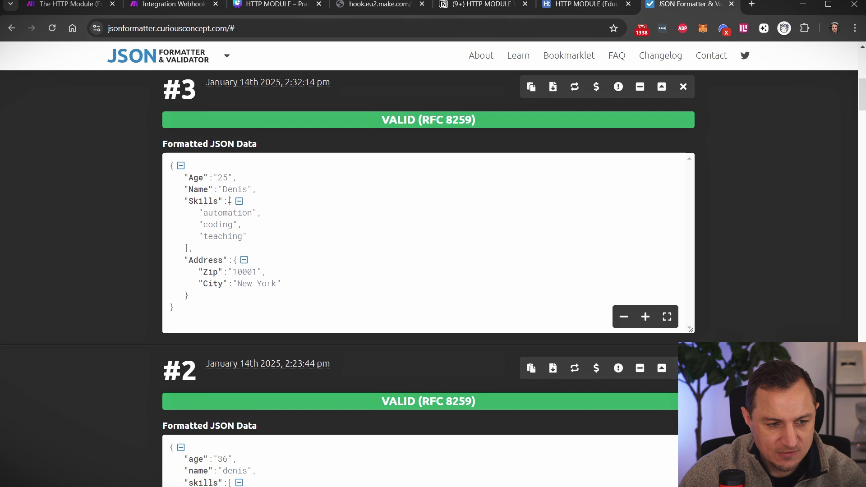
left_click_drag(229, 200, 189, 303)
left_click(224, 256)
left_click(174, 4)
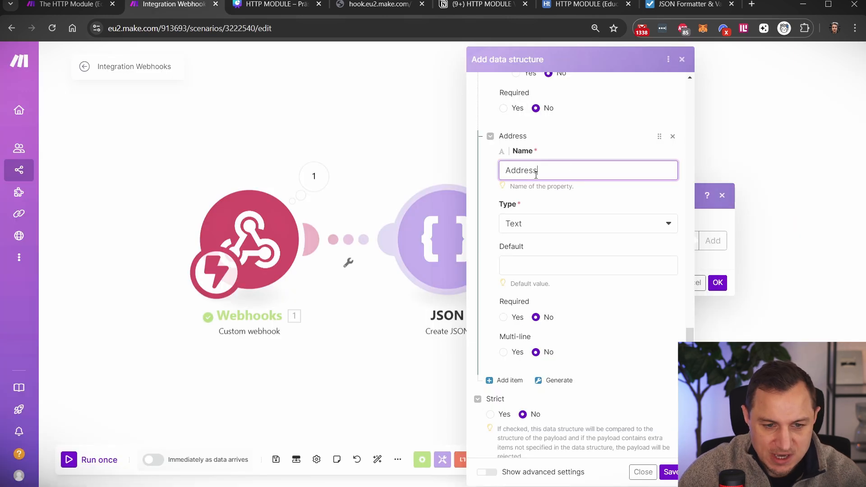
left_click(543, 234)
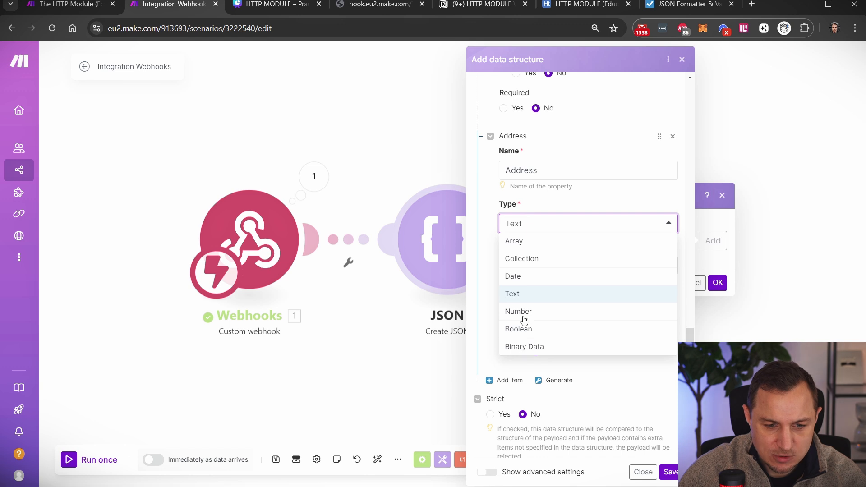
left_click(525, 258)
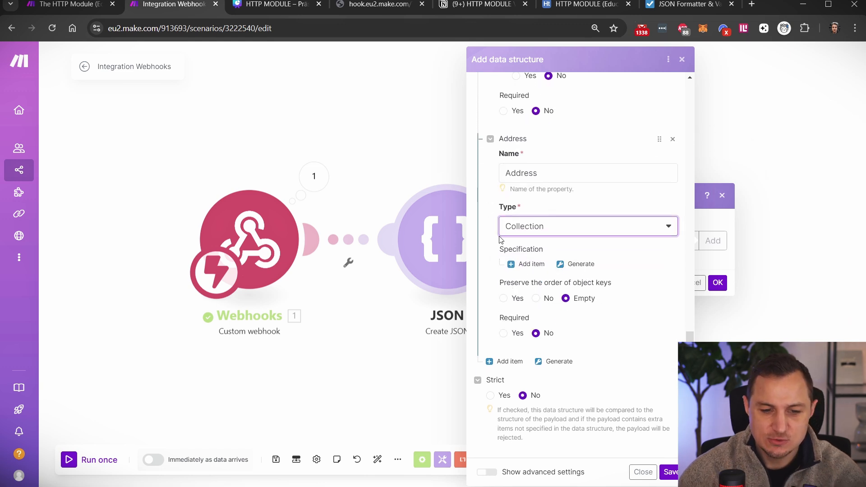
- Add a 'Zip' property inside the Address collection
left_click(523, 264)
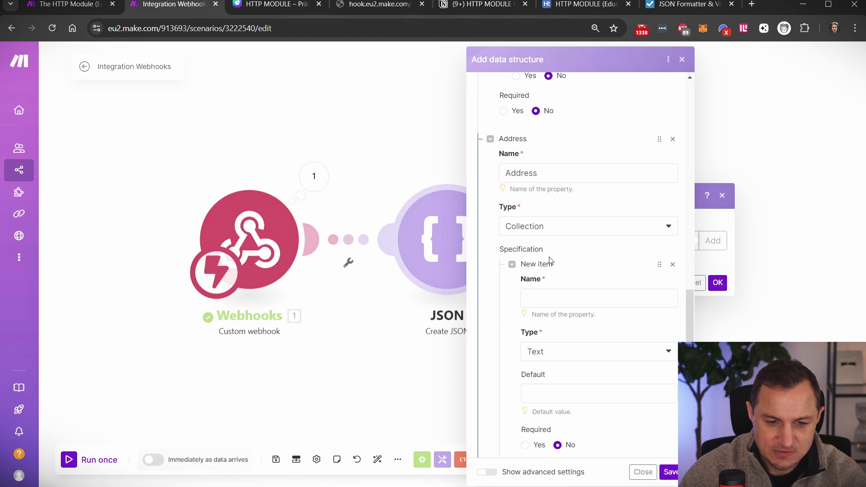
scroll(605, 255, "down", 3)
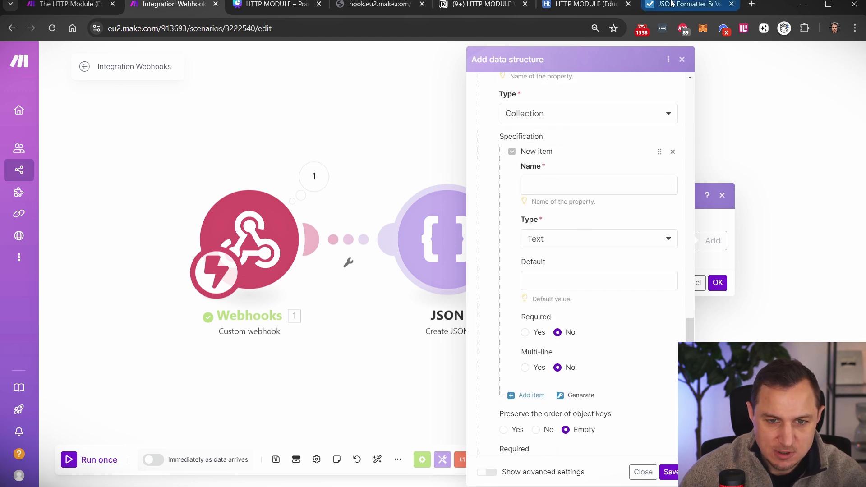
left_click(688, 4)
left_click(174, 4)
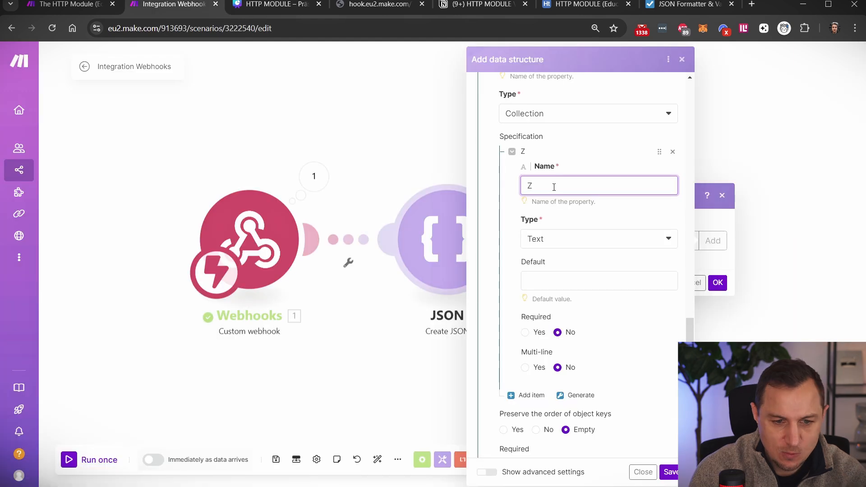
type("ip")
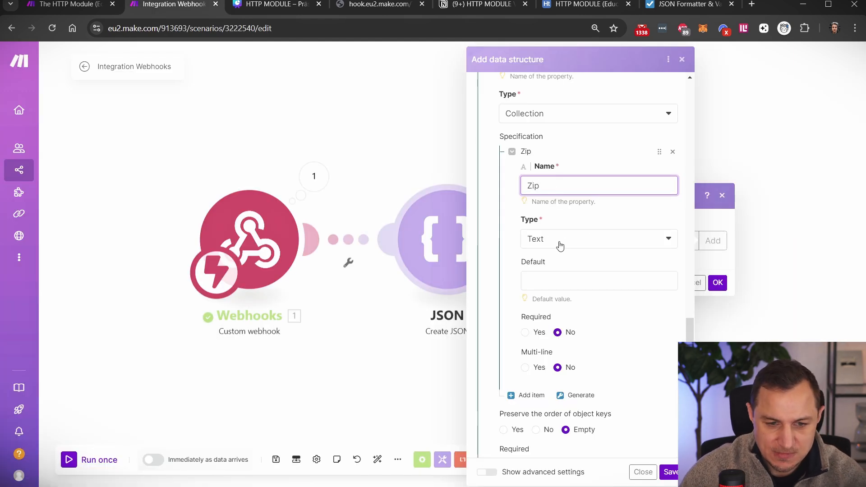
scroll(572, 257, "down", 3)
- Add a 'City' property to Address, copied from the sample JSON, and save the data structure
left_click(537, 284)
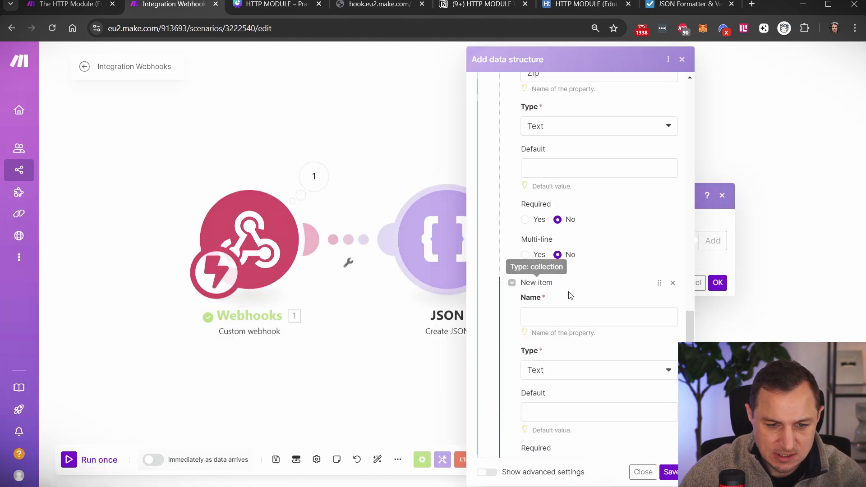
scroll(539, 310, "down", 3)
left_click(688, 4)
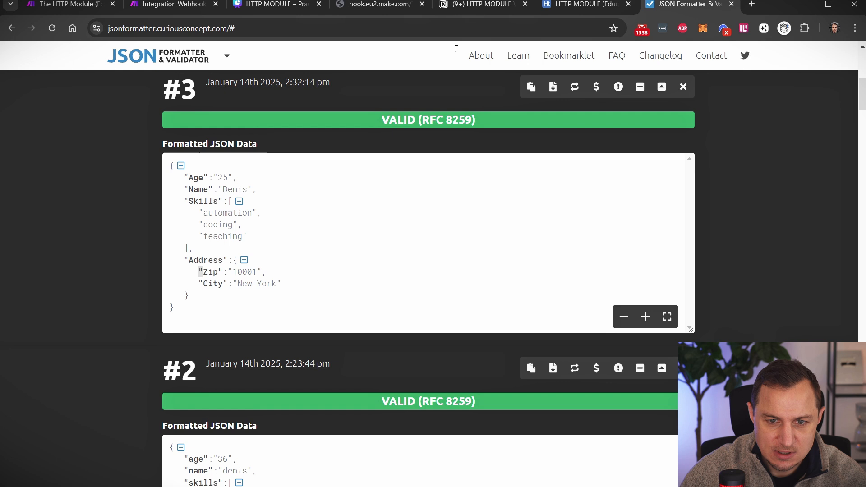
double_click(213, 284)
key("ctrl+c")
left_click(167, 4)
left_click(529, 205)
key("ctrl+v")
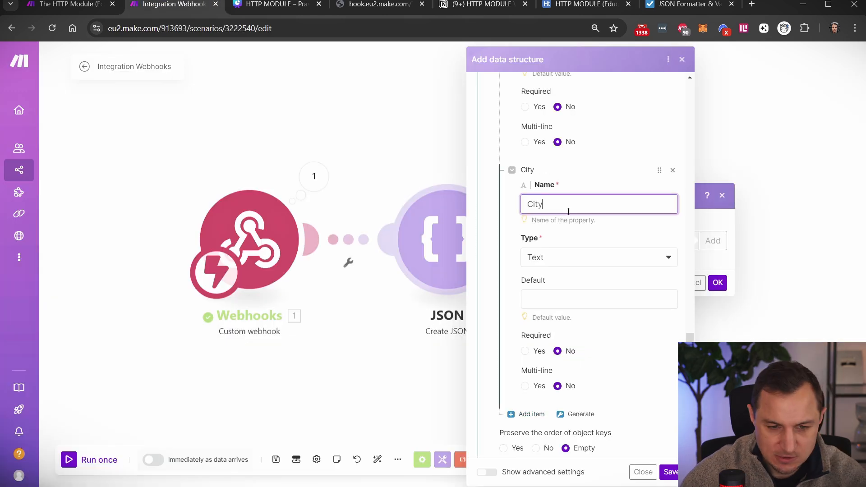
left_click(670, 471)
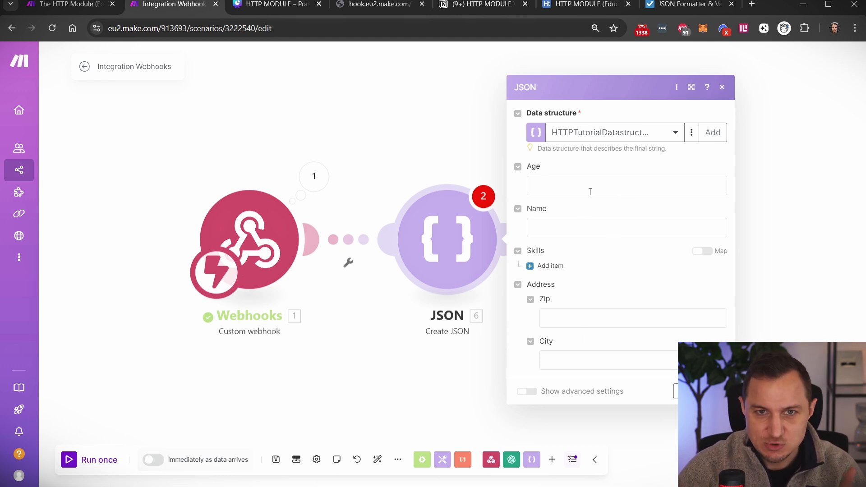
- Re-save HTTPTutorialDatastructure with Age left not required, then close the Create JSON settings
left_click(692, 132)
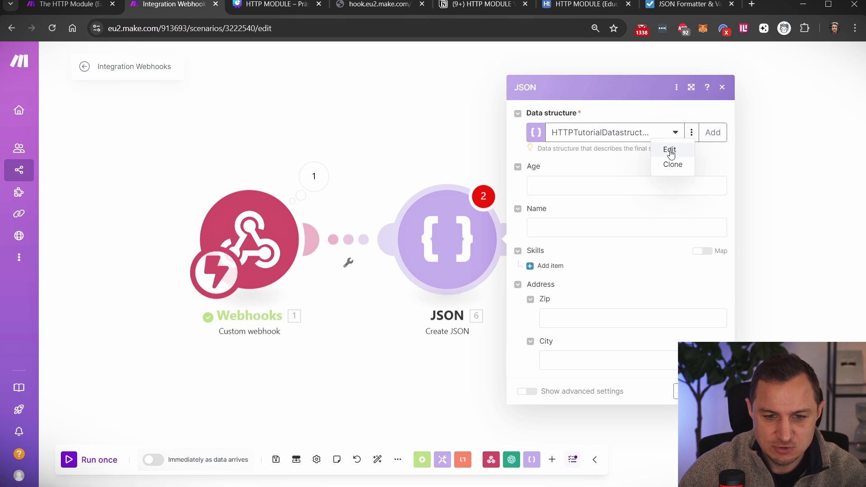
left_click(691, 136)
left_click(691, 137)
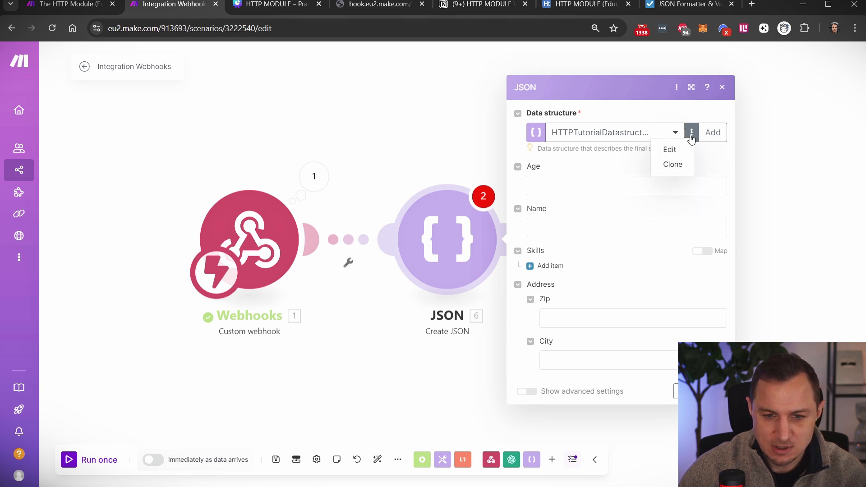
left_click(669, 148)
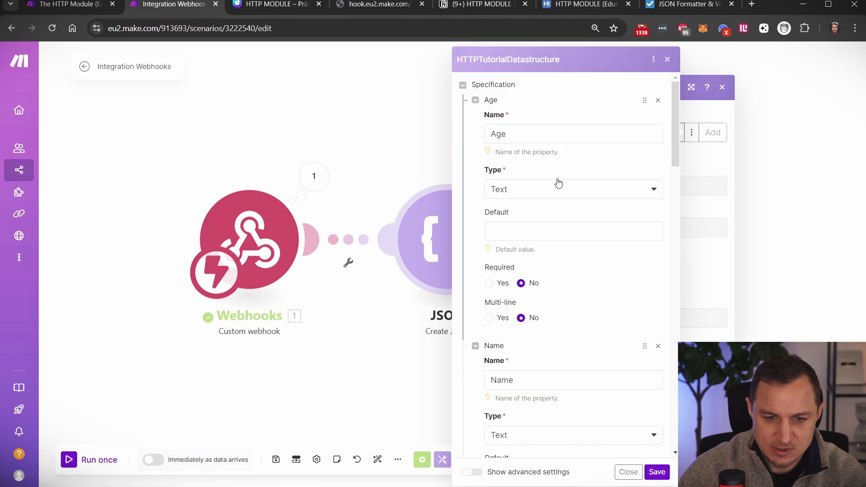
scroll(545, 286, "down", 8)
scroll(533, 289, "up", 9)
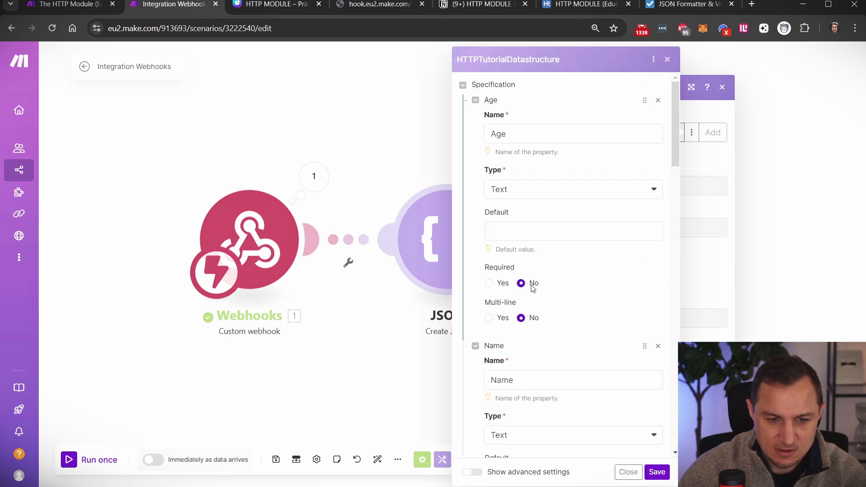
left_click(489, 283)
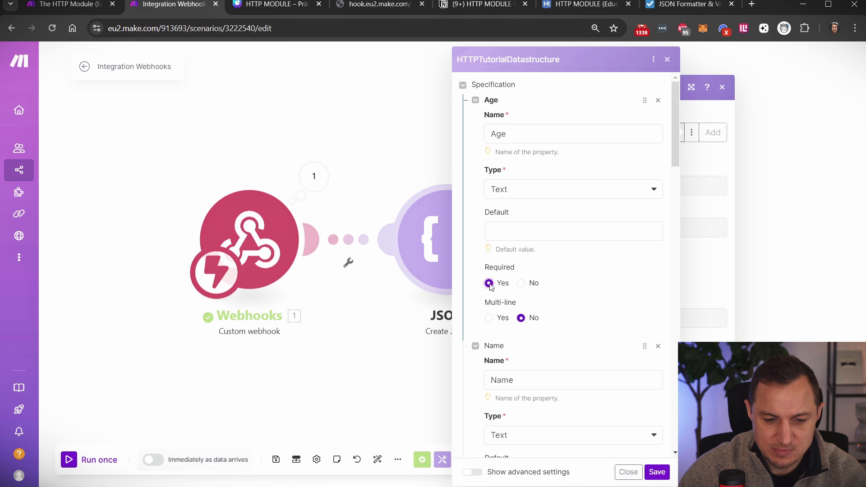
left_click(521, 283)
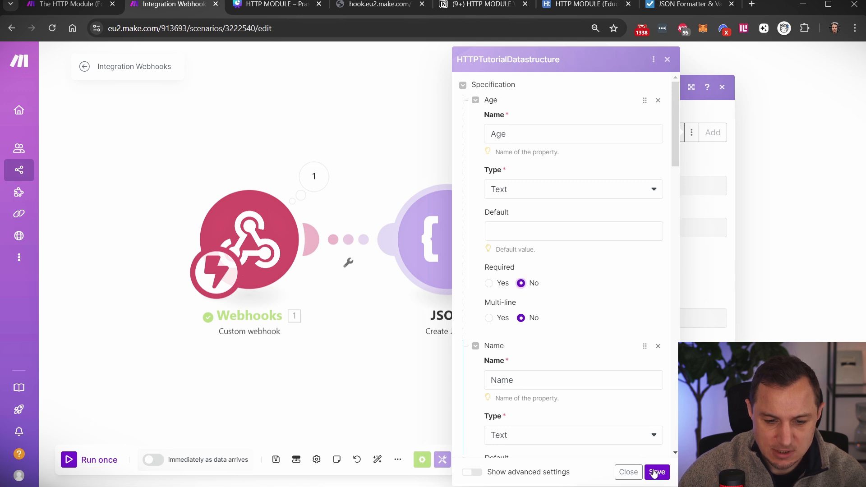
left_click(657, 472)
left_click(714, 392)
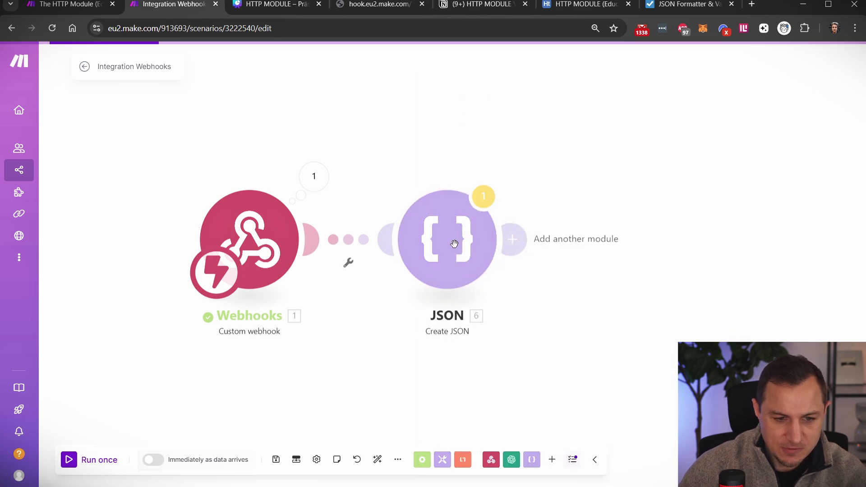
- Add a Tools Set variable module named 'name' with value mapped from Webhooks 1.name
left_click(515, 239)
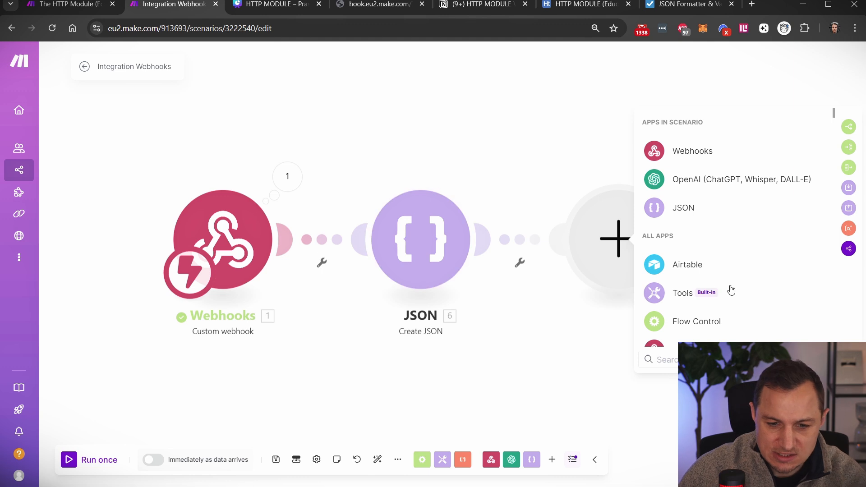
left_click(681, 294)
left_click(701, 339)
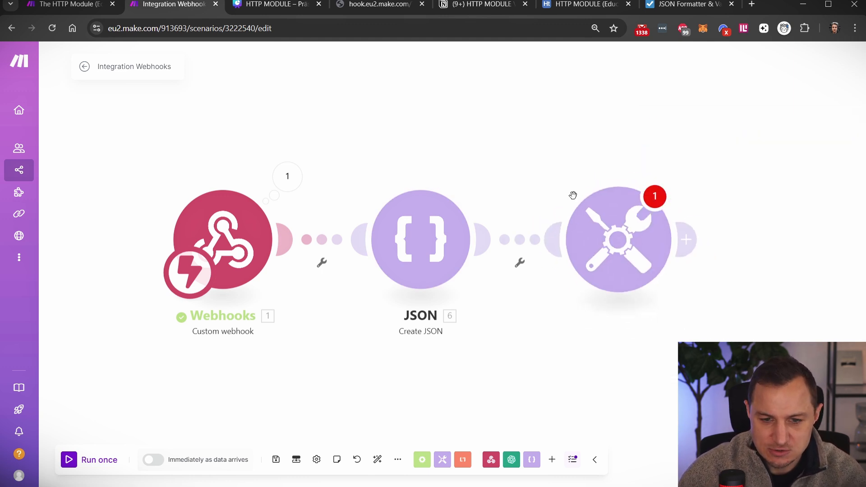
left_click(414, 227)
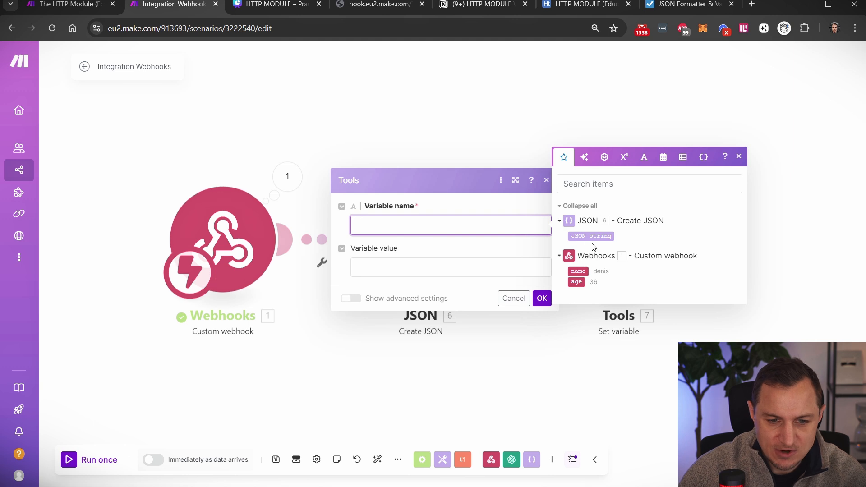
type("name")
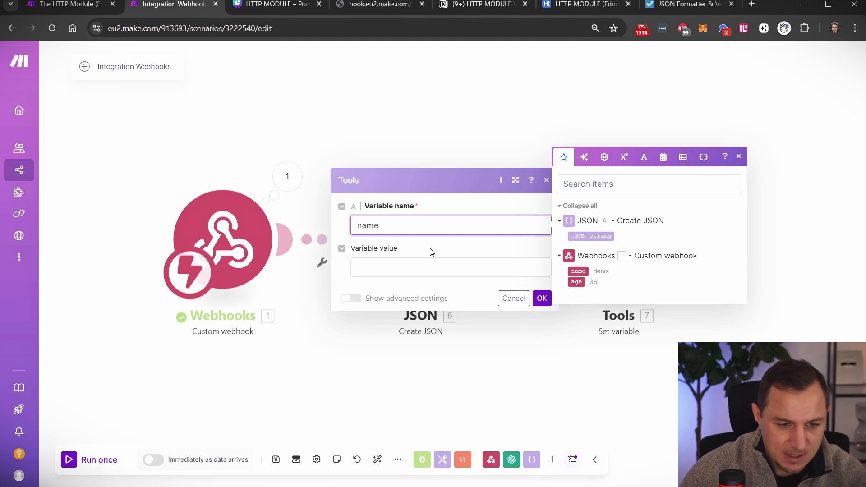
left_click(429, 265)
left_click(578, 313)
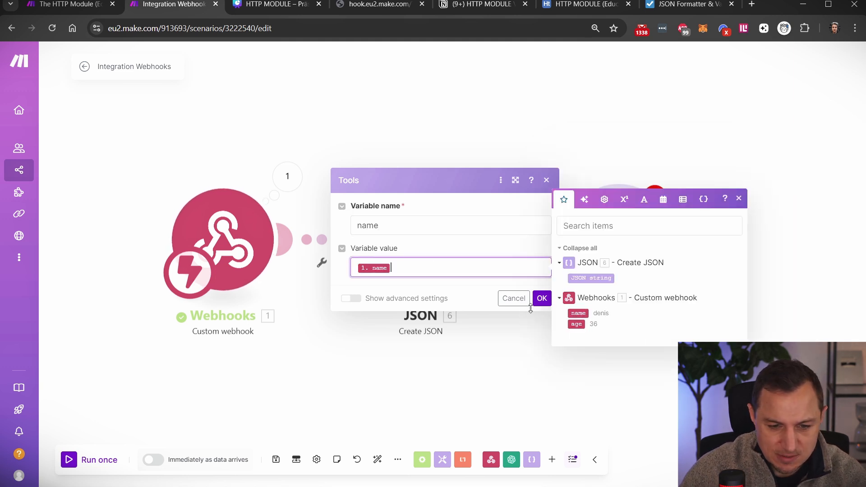
left_click(542, 299)
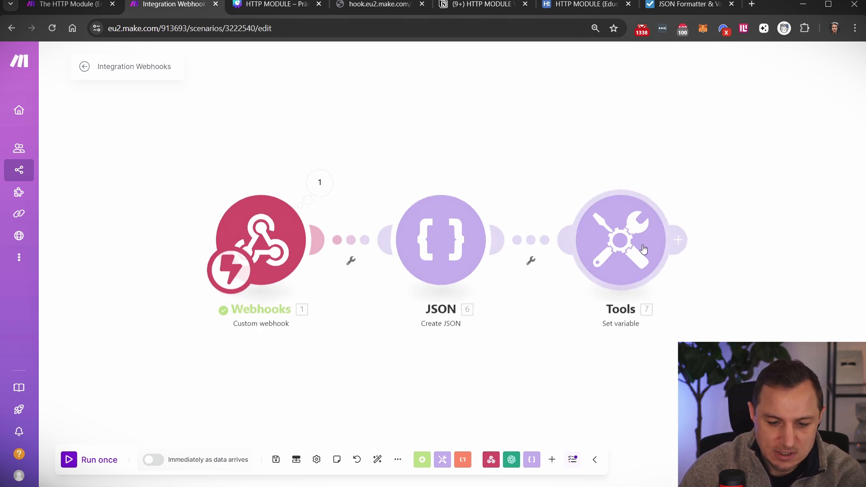
- Copy the webhook's address and start the scenario with Run once
left_click_drag(386, 154, 451, 152)
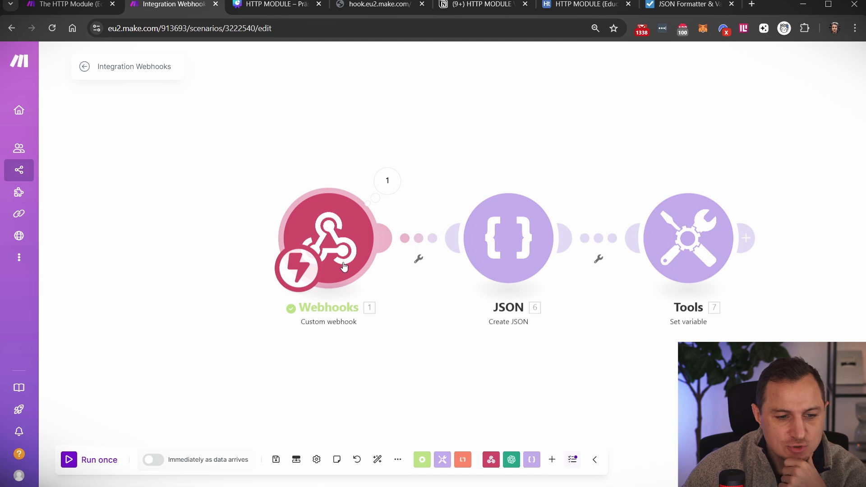
left_click(357, 228)
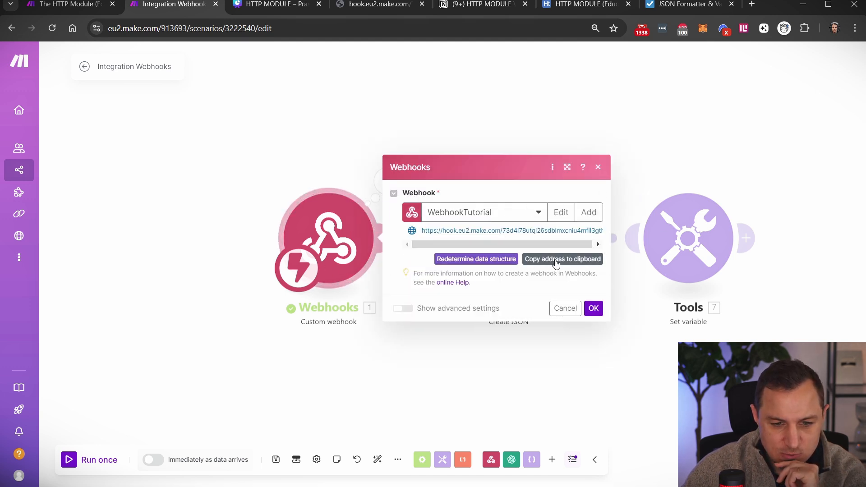
left_click(553, 261)
mouse_move(774, 2)
left_mouse_down()
mouse_move(769, 21)
mouse_move(761, 4)
left_mouse_up()
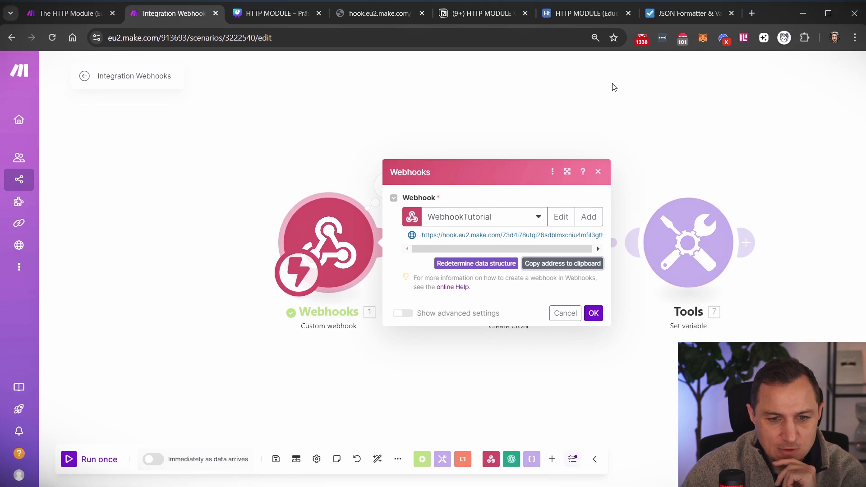
left_click(598, 172)
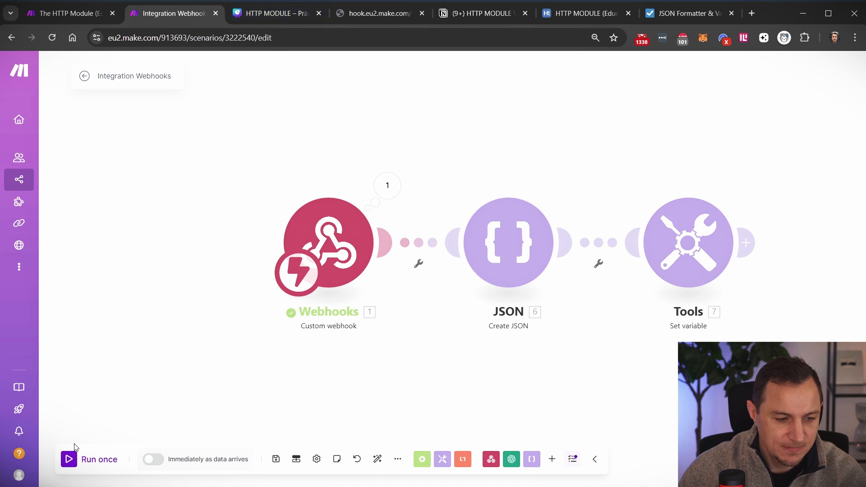
left_click(77, 459)
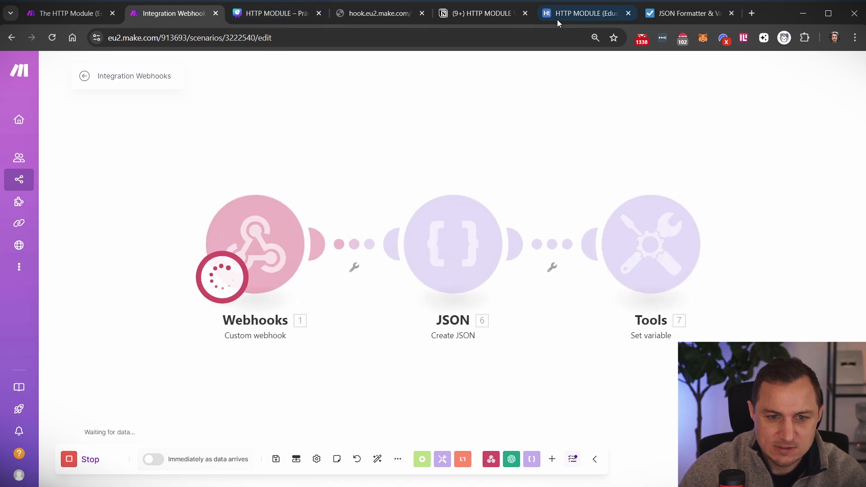
- Reload the webhook URL carrying the name and age=36 query parameters to trigger the run
left_click(379, 13)
left_click(281, 40)
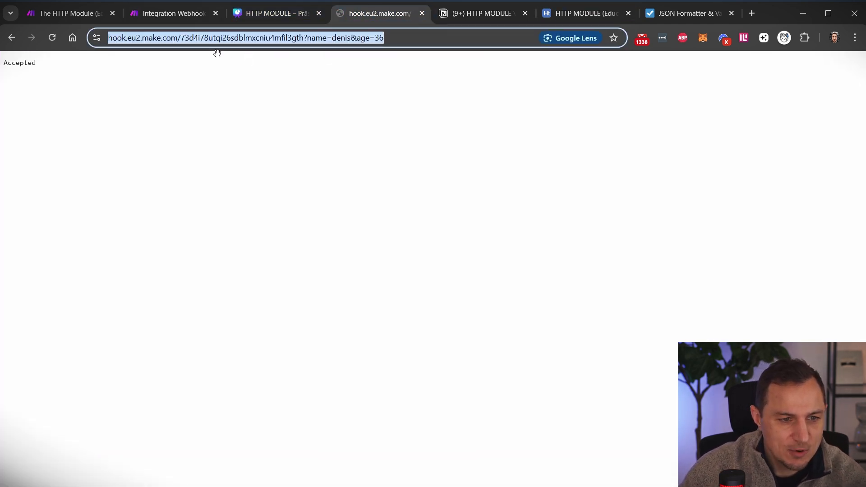
left_click(305, 40)
left_click_drag(330, 38, 117, 38)
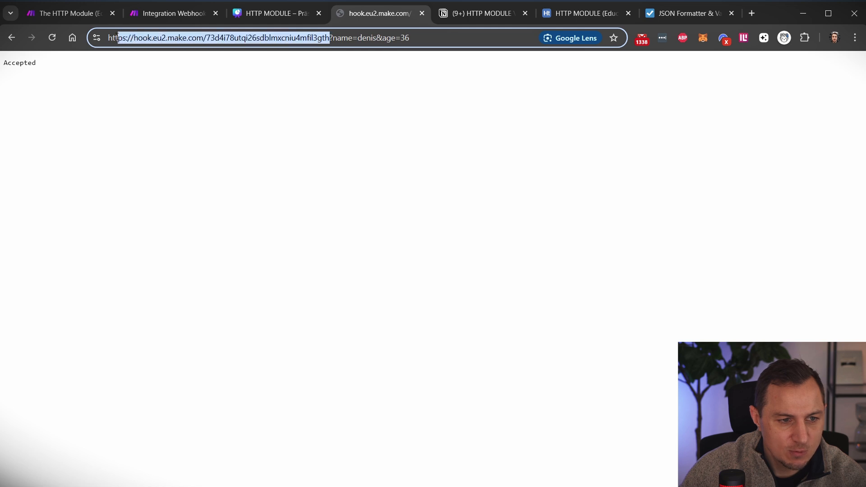
left_click(344, 38)
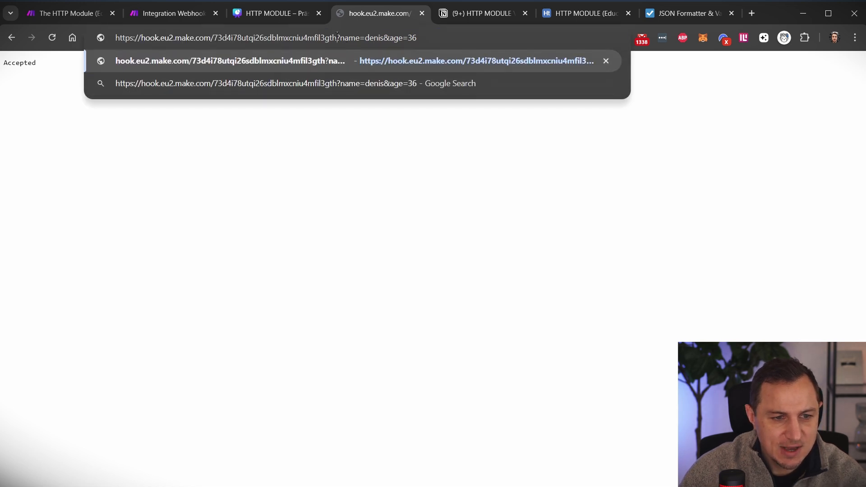
left_click_drag(337, 38, 417, 38)
left_click(417, 38)
double_click(351, 38)
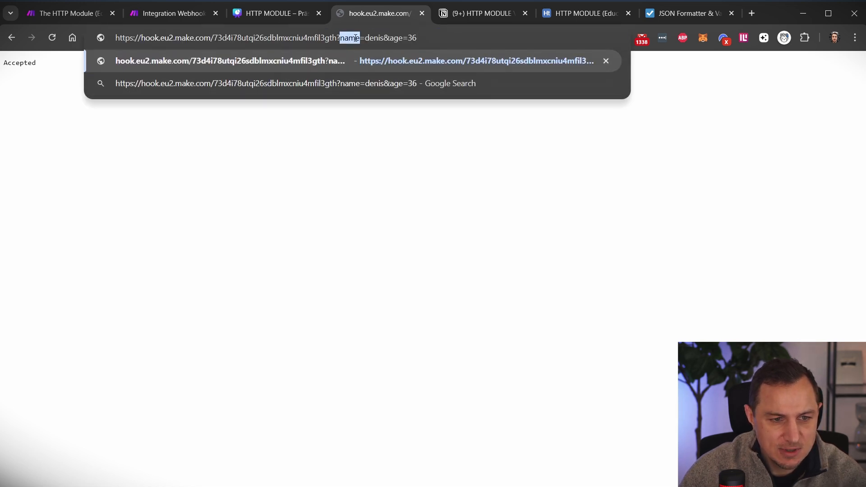
double_click(373, 38)
double_click(395, 38)
left_click(408, 38)
left_click_drag(416, 37, 342, 41)
left_click(459, 39)
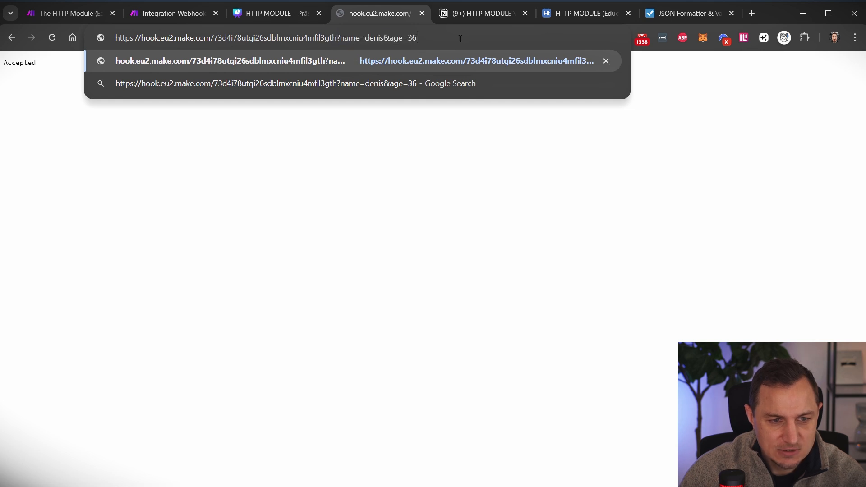
key("Return")
left_click(175, 13)
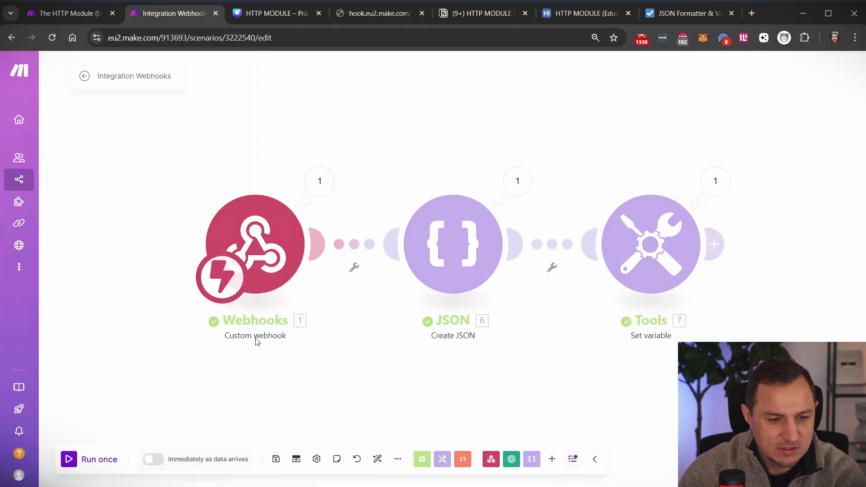
left_click(527, 181)
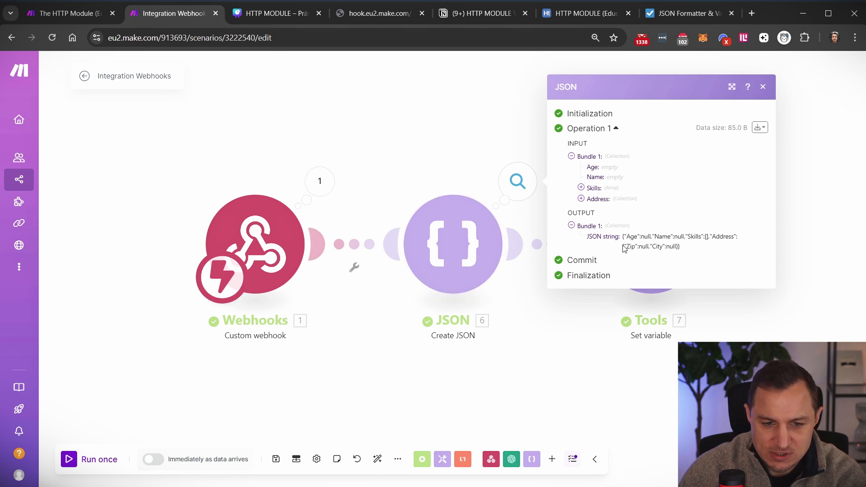
left_click_drag(626, 238, 689, 257)
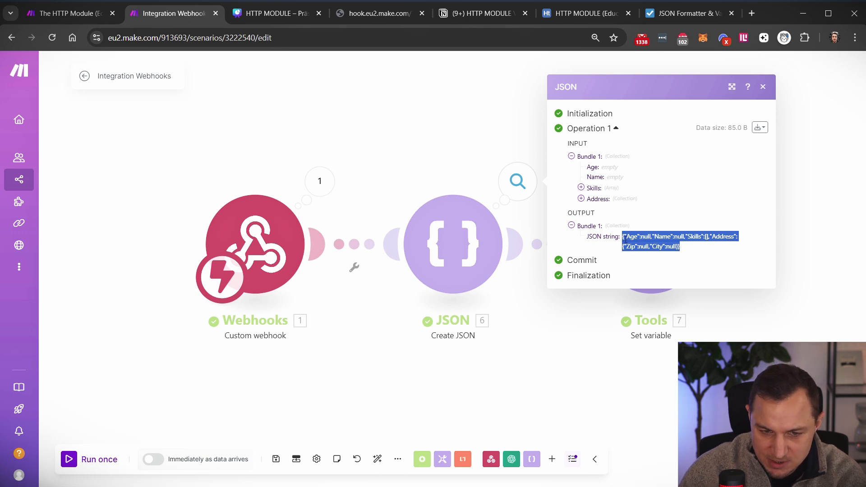
left_click(640, 237)
double_click(644, 236)
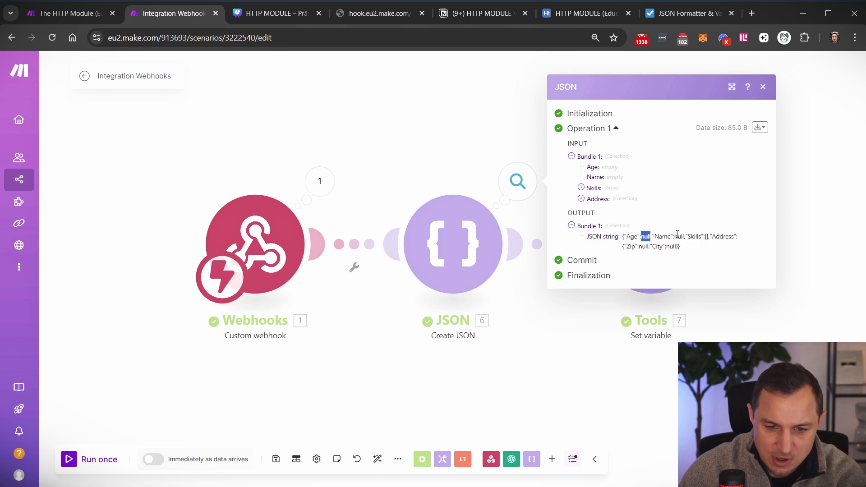
double_click(678, 237)
left_click(644, 239)
double_click(645, 237)
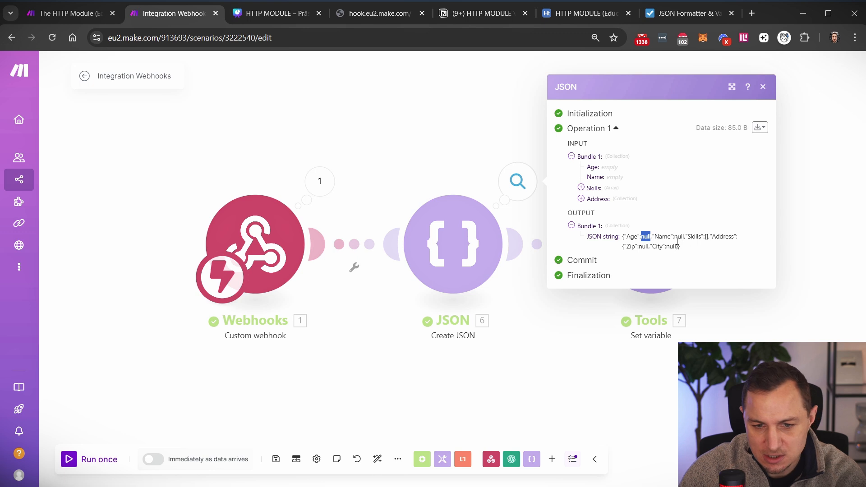
left_click_drag(689, 251, 617, 239)
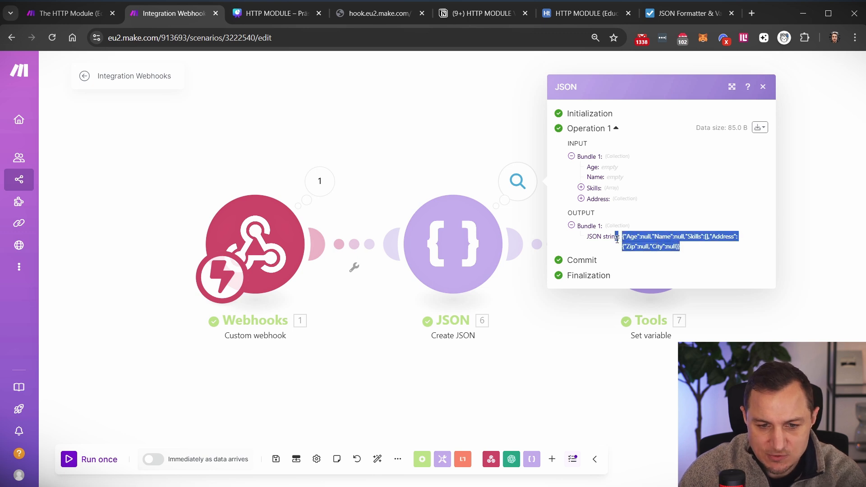
left_click(442, 208)
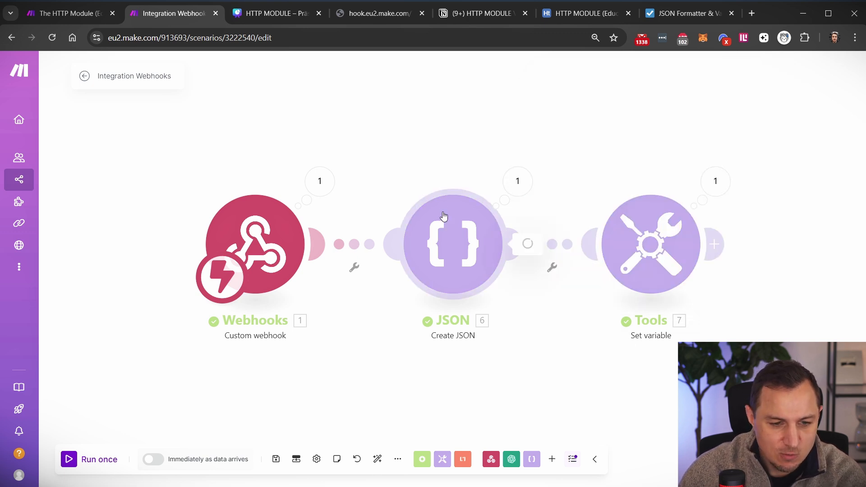
left_click(442, 218)
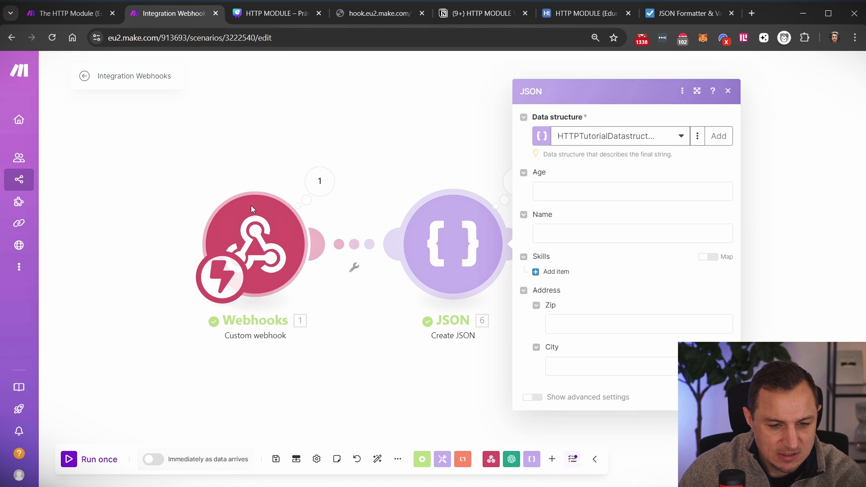
- Map the webhook's 1. age and 1. name into Create JSON's Age and Name fields
left_click(567, 190)
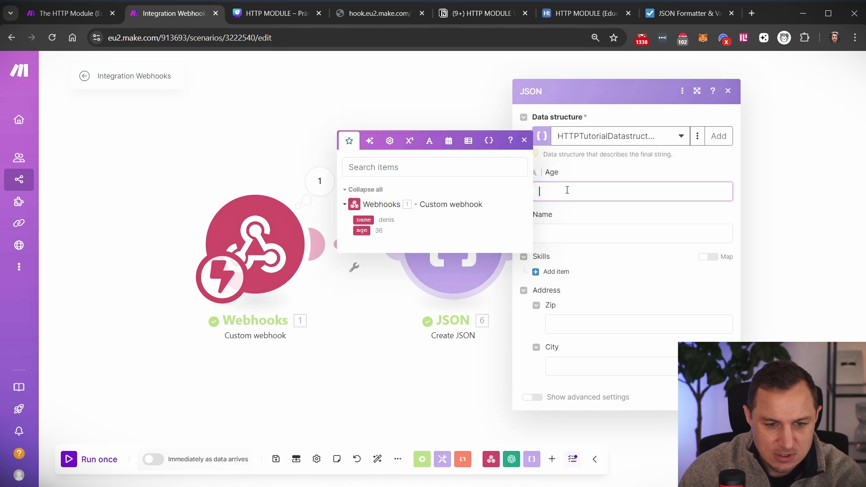
left_click(362, 230)
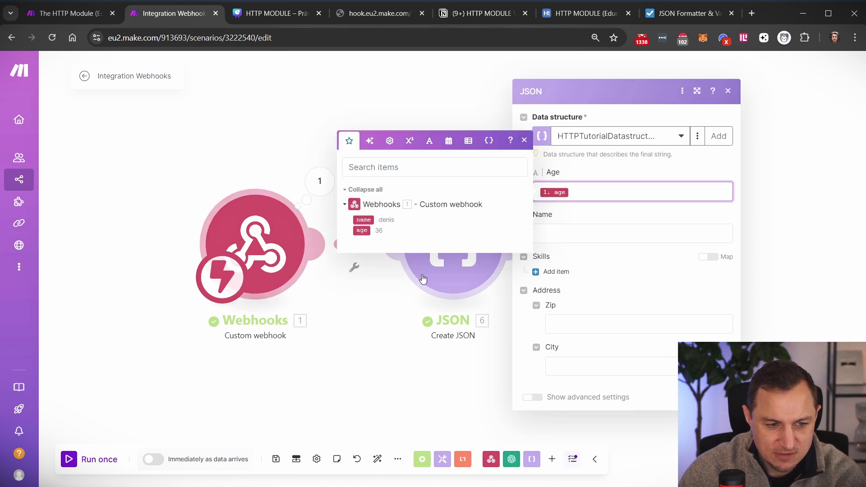
key("Tab")
left_click(364, 262)
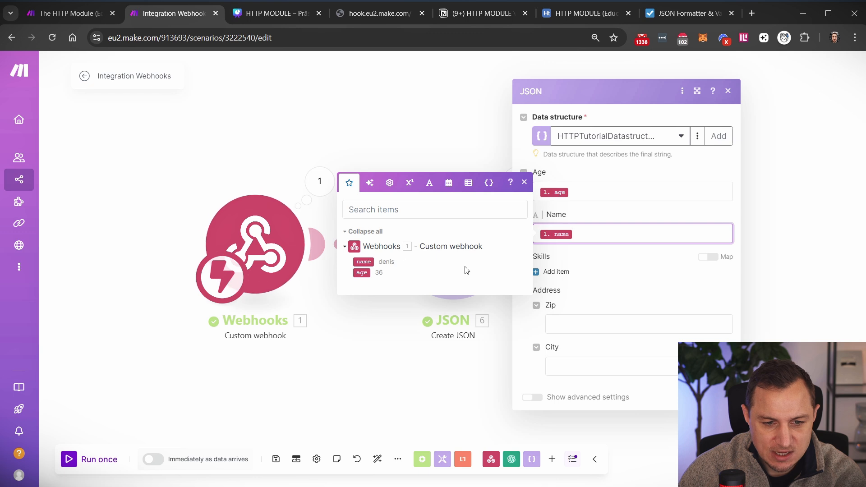
left_click(626, 274)
left_click(720, 397)
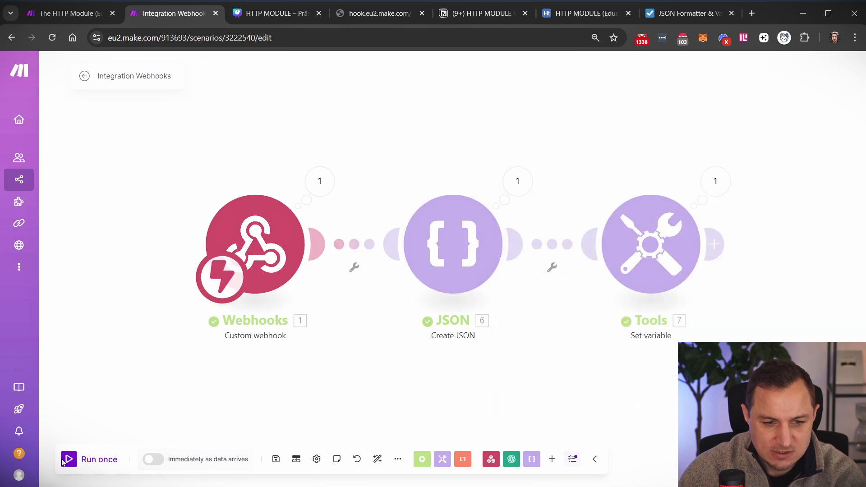
- Run the scenario once and resend the webhook request from its URL
left_click(67, 459)
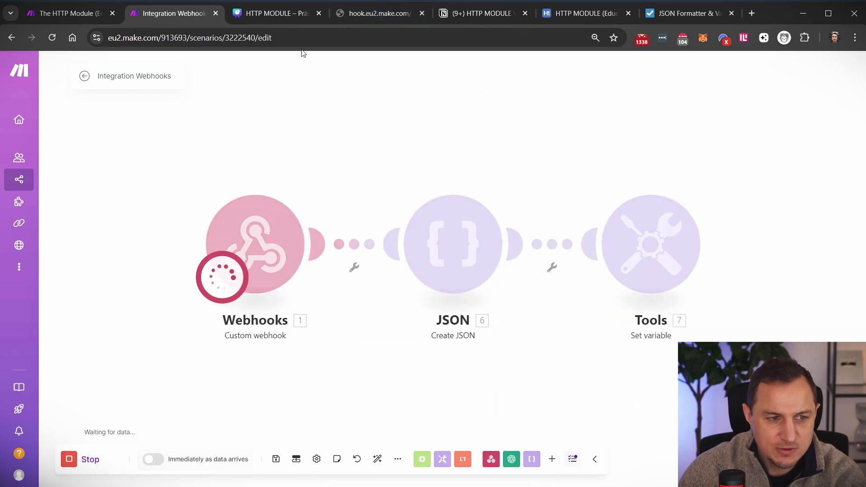
left_click(364, 13)
left_click(331, 34)
key("Return")
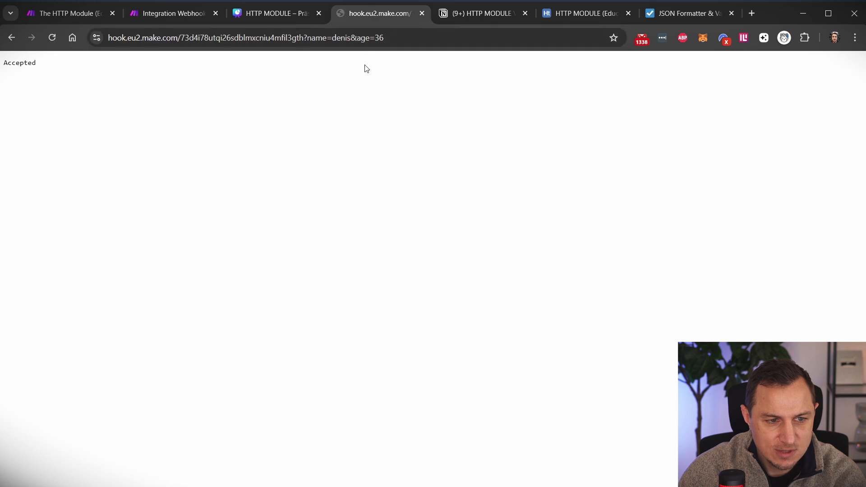
left_click(169, 13)
- Inspect Create JSON's output, confirming Age "36" and the webhook's name
left_click(516, 193)
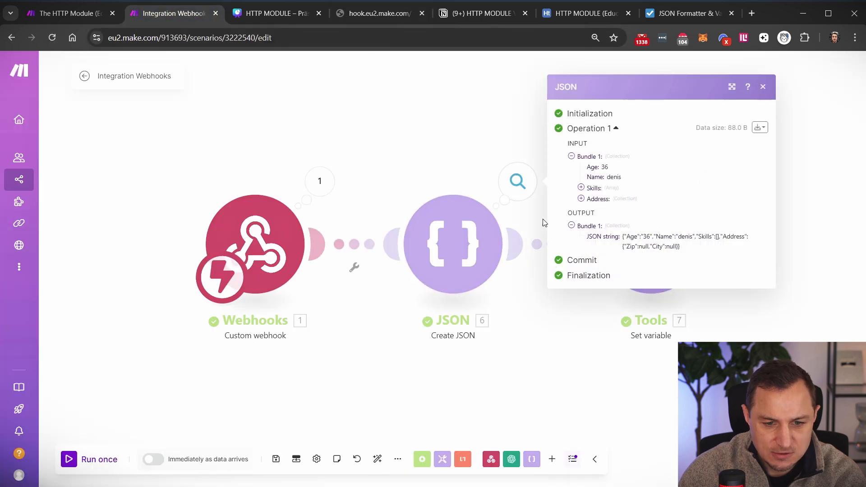
left_click_drag(622, 237, 715, 248)
left_click(658, 235)
left_click(731, 261)
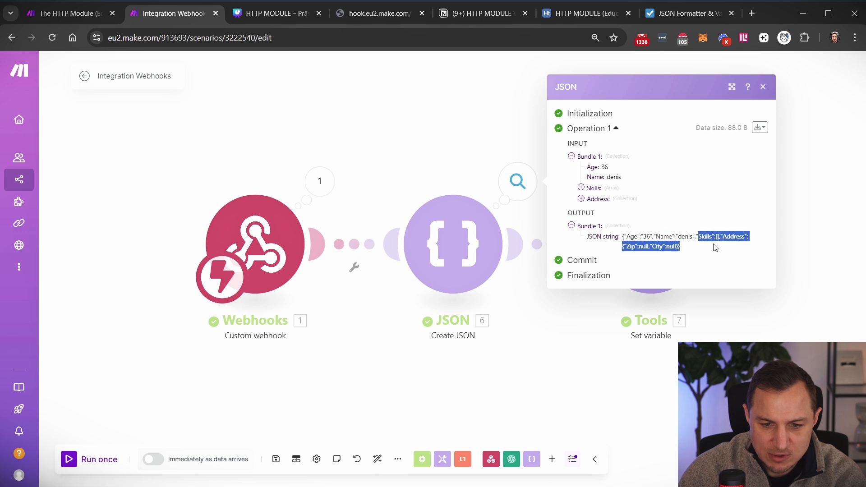
left_click(386, 207)
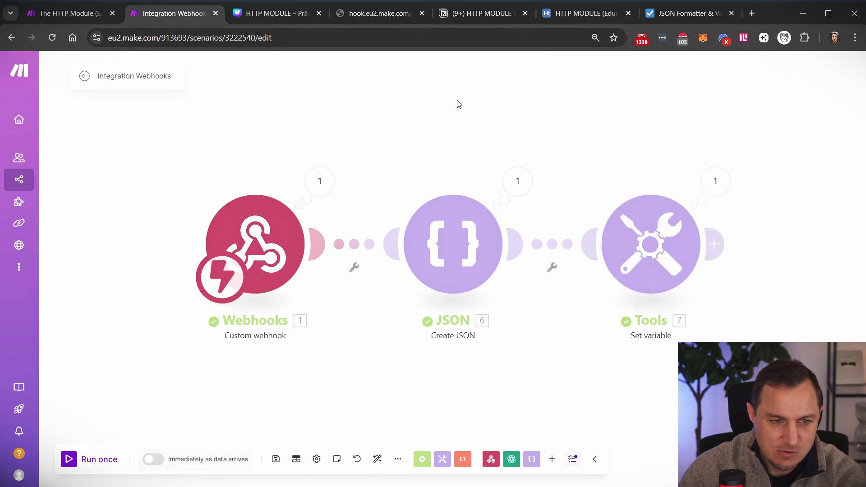
left_click(359, 10)
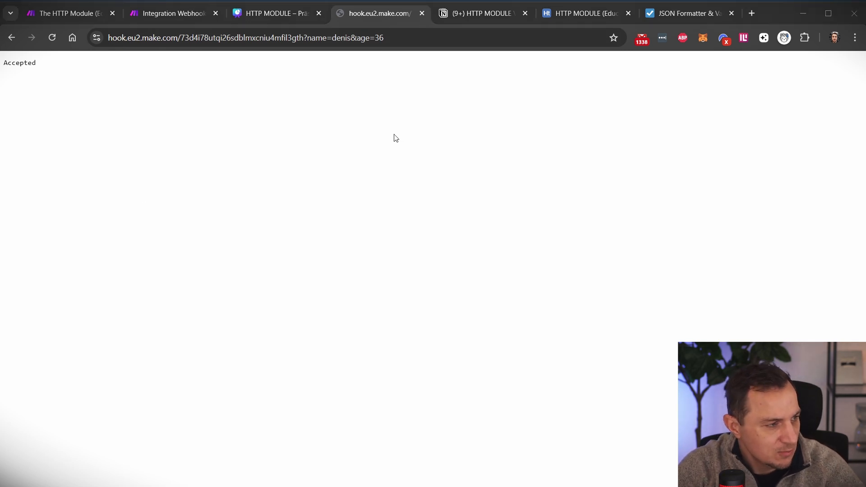
- Append '&skills=automation,coding,teaching&address' to the webhook URL and refer to the JSON sample
left_click(424, 38)
left_click(424, 37)
type("&")
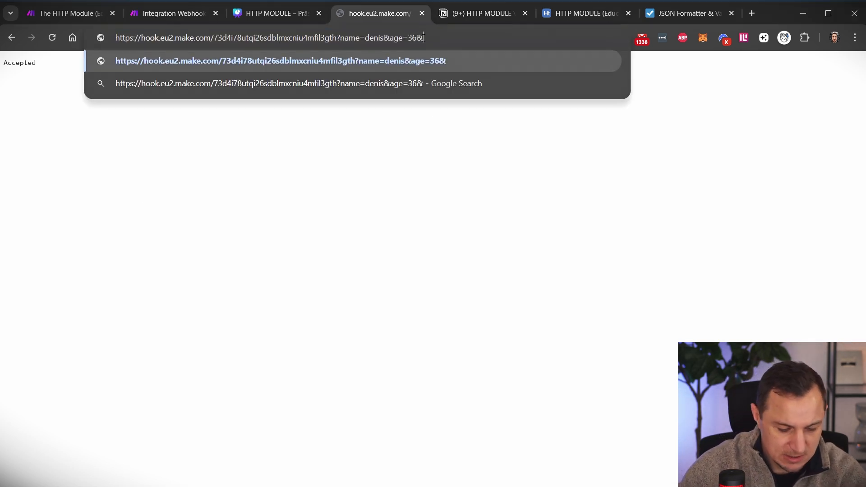
type("skil")
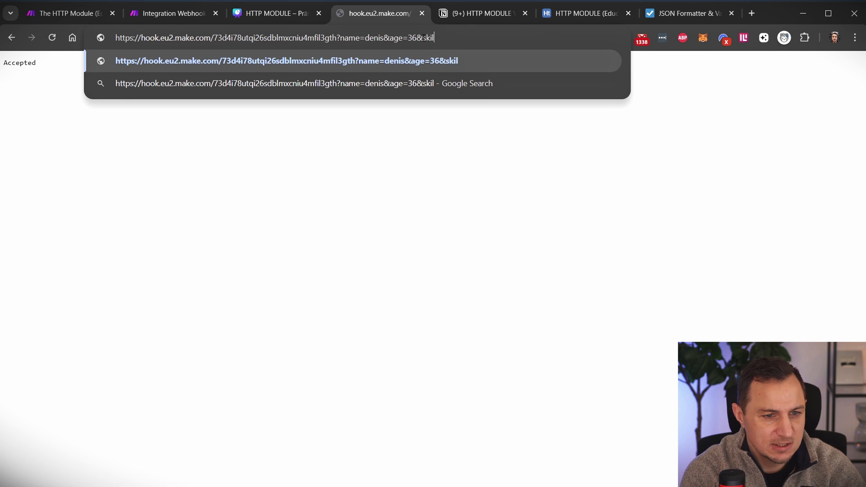
type("ls=automation,")
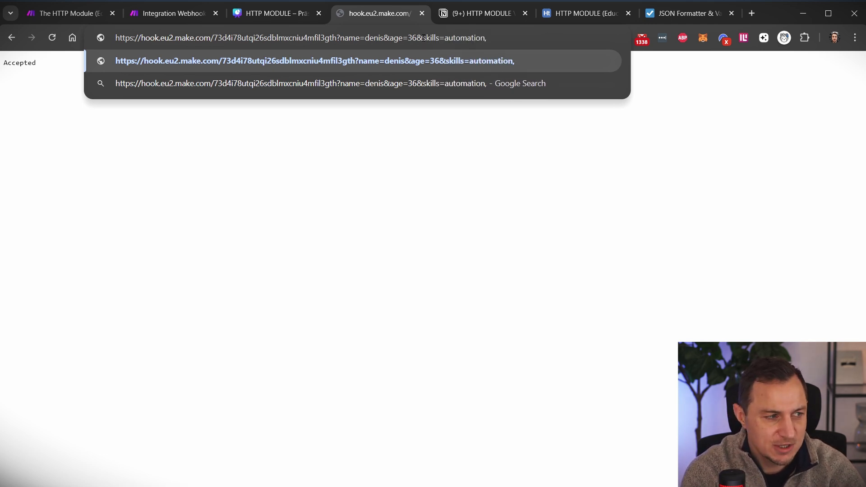
type("coding,teachin")
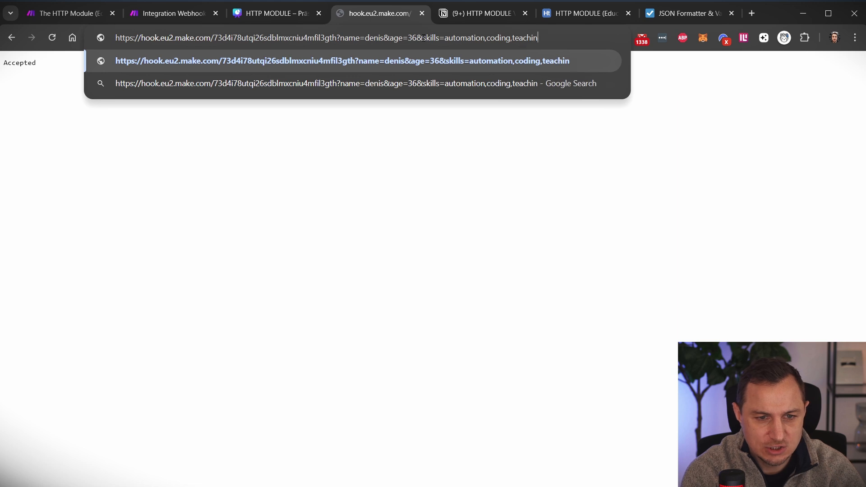
type("g")
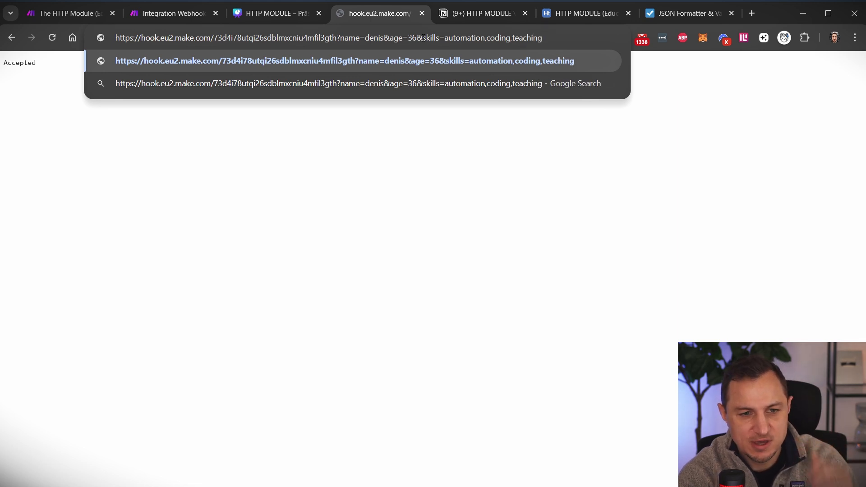
type("&")
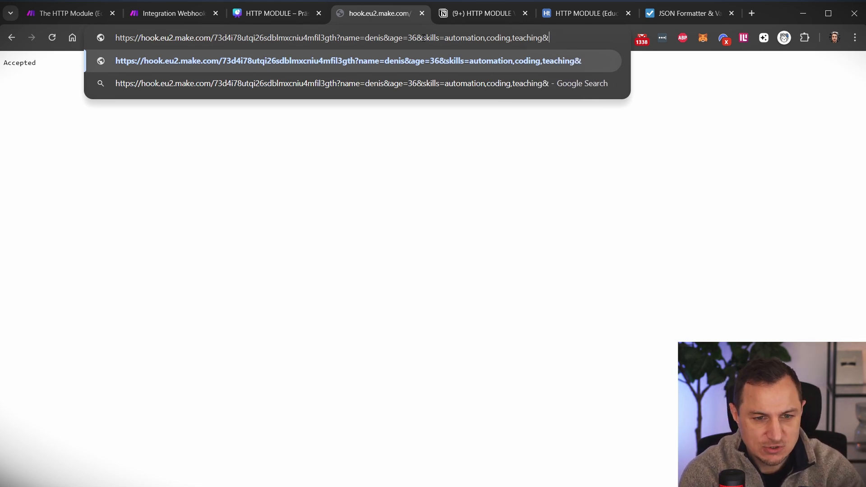
type("address")
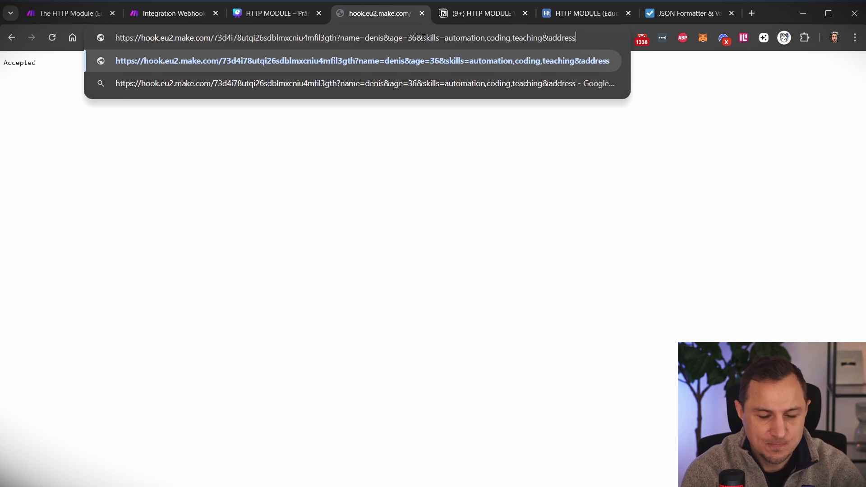
left_click(683, 13)
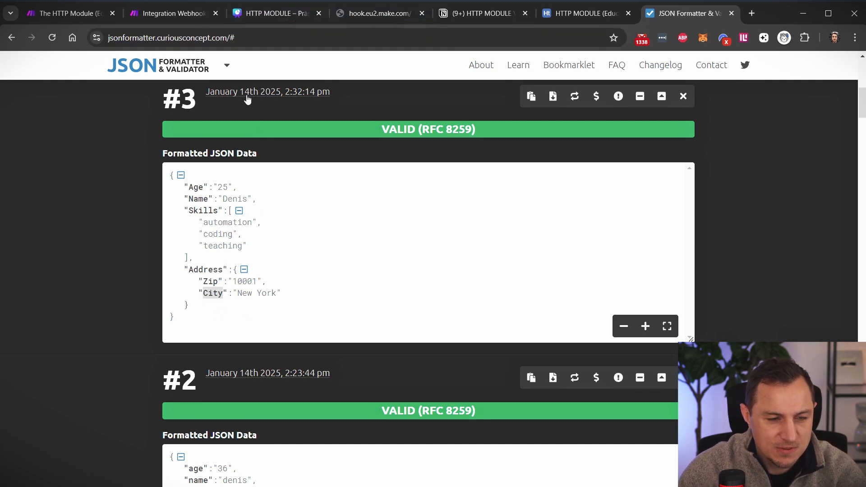
- Complete the webhook URL with address.zip=10001 and address.city=New%20York, then return to the scenario
left_click_drag(184, 269, 196, 301)
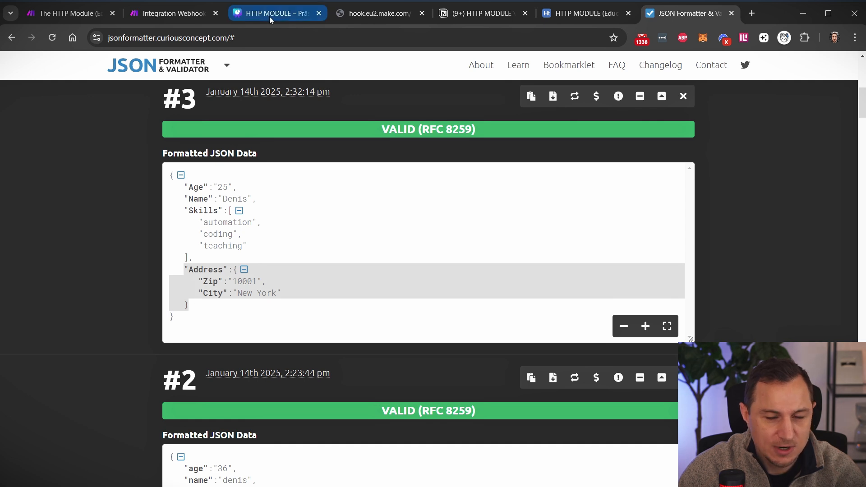
left_click(379, 13)
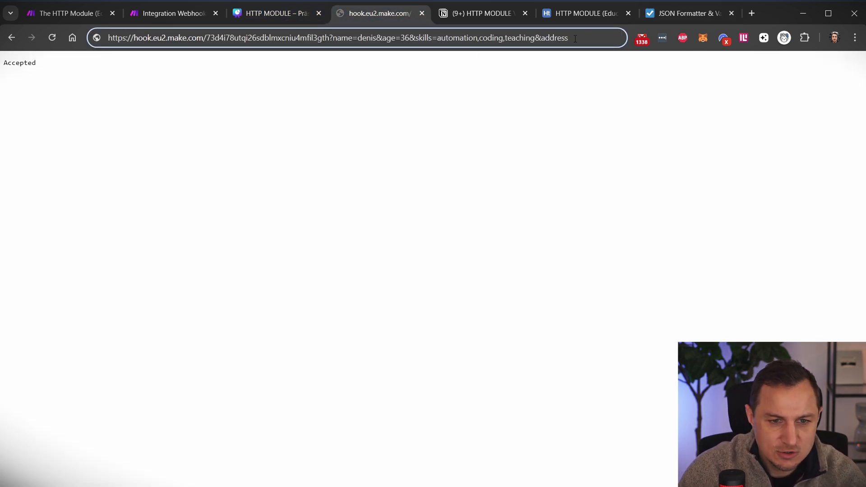
type(".z")
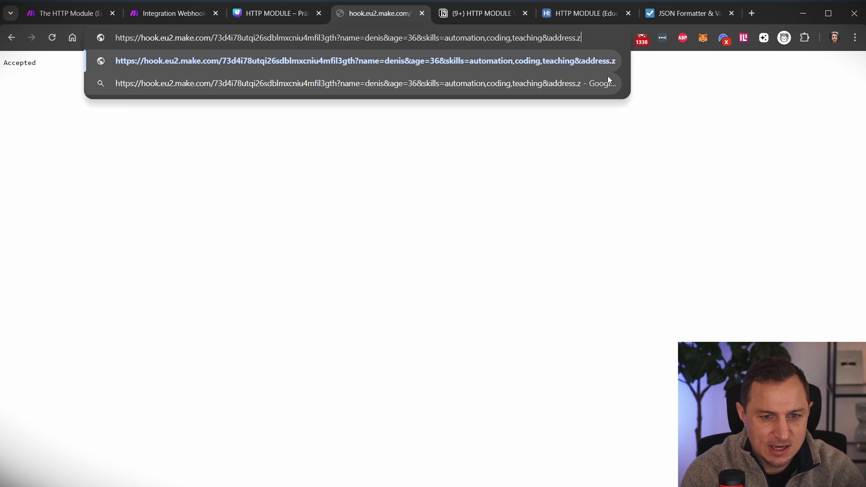
type("ip=10")
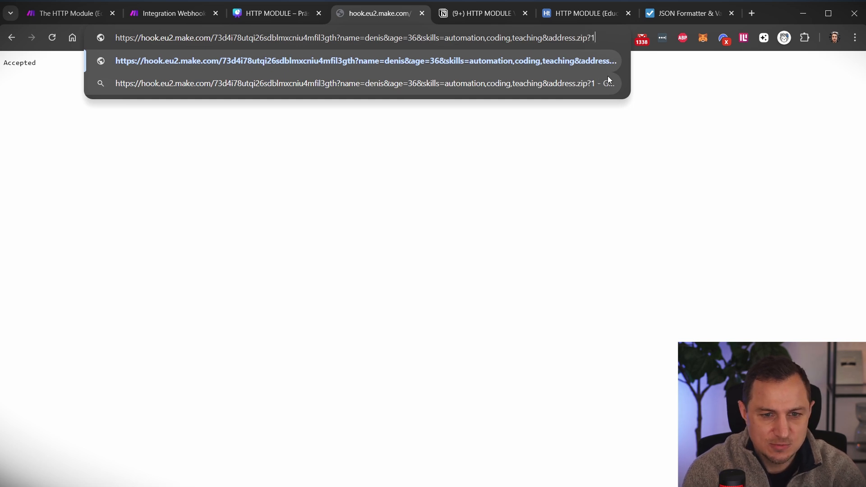
type("00")
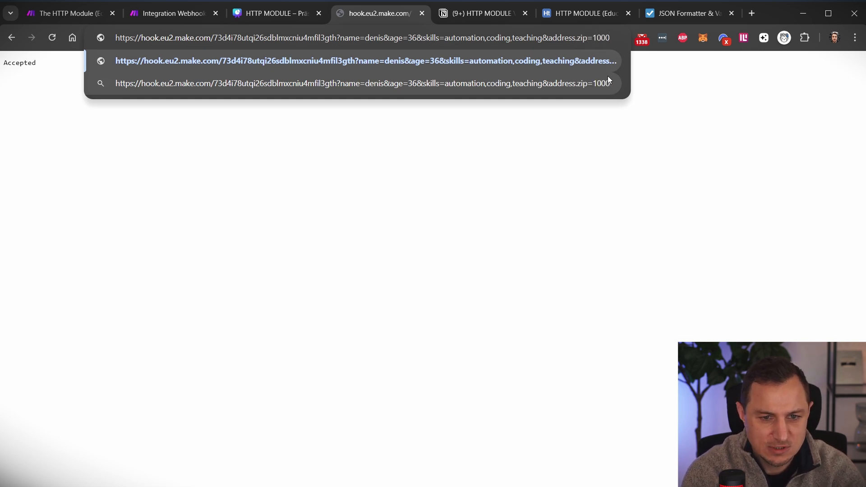
type("1,")
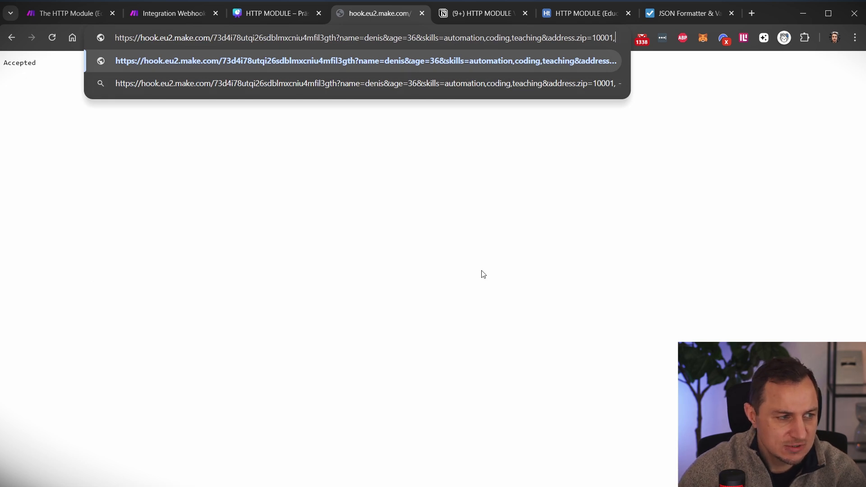
key("BackSpace")
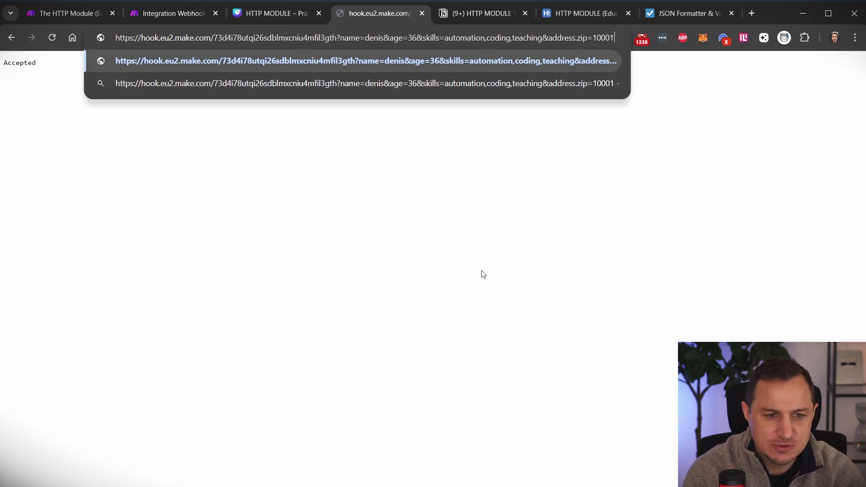
type("&")
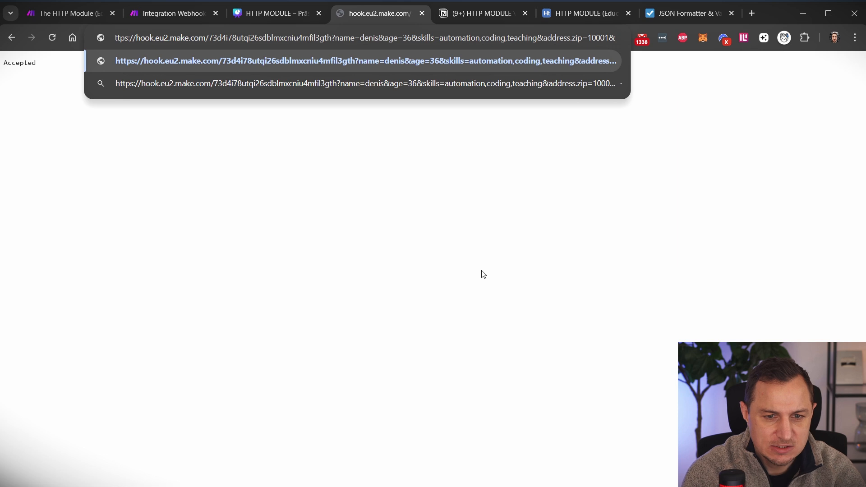
type("address.c")
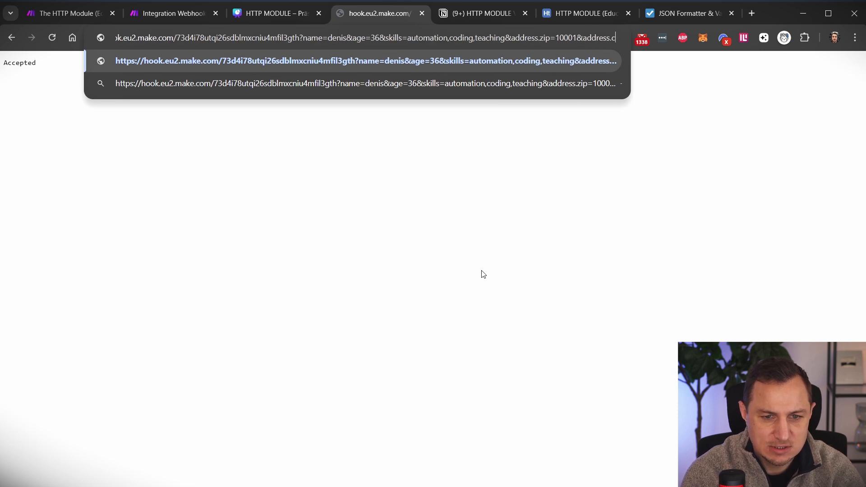
type("ity=")
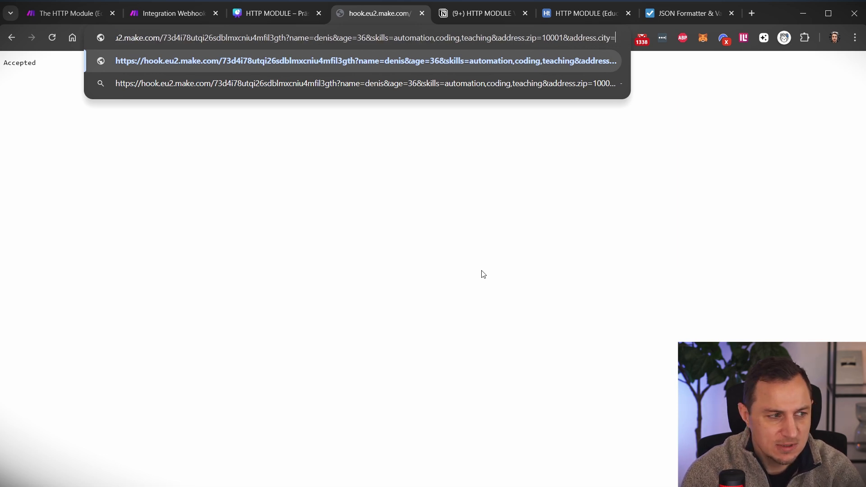
type("Ne")
type("w York")
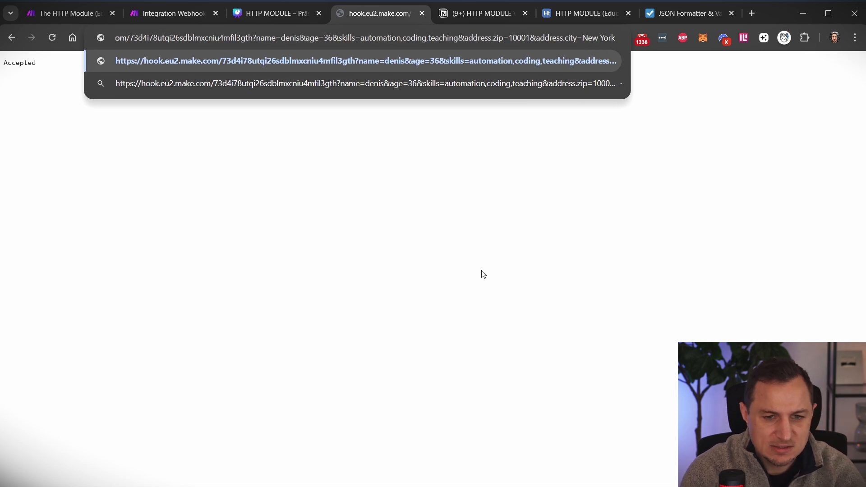
key("BackSpace")
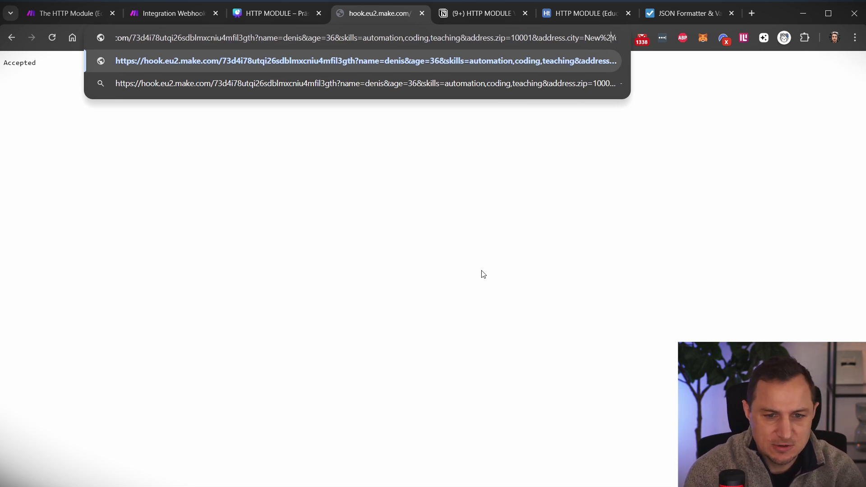
type("%20York")
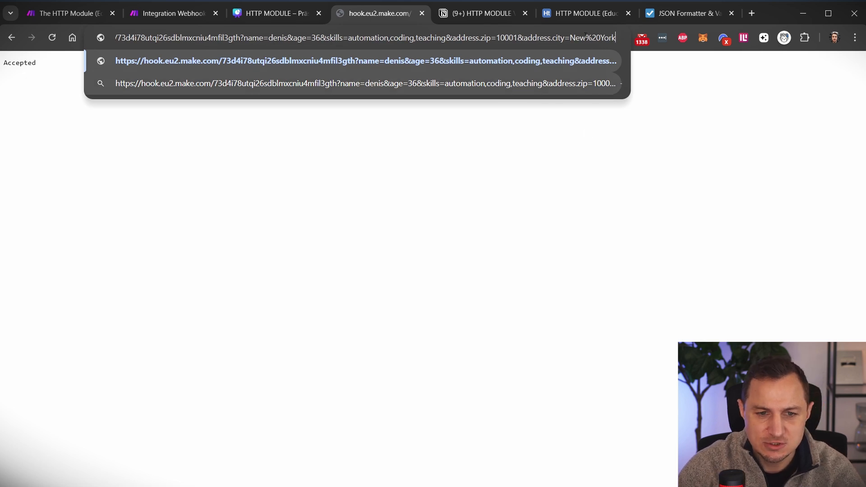
left_click_drag(586, 38, 613, 37)
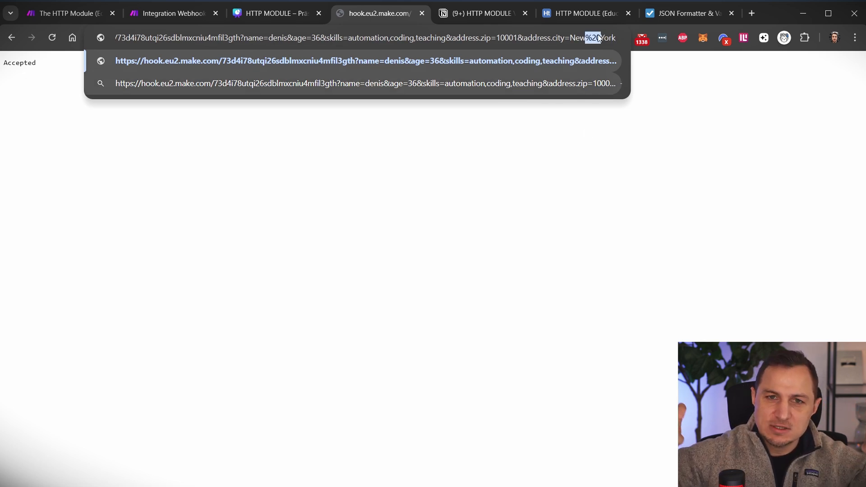
left_click(604, 38)
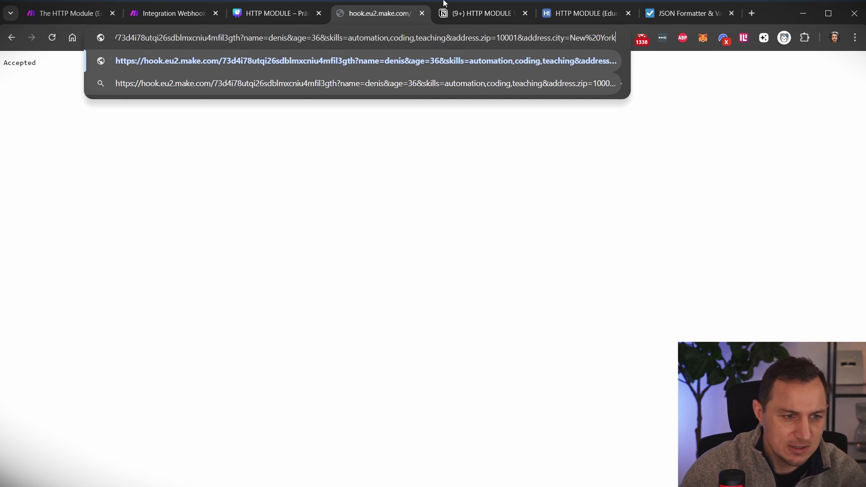
left_click(184, 13)
- Run the scenario once and resend the updated webhook URL
left_click(69, 460)
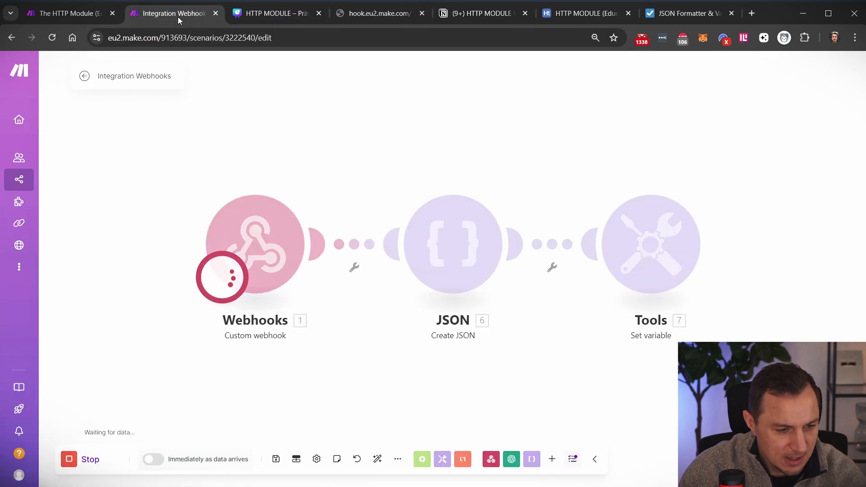
left_click(388, 13)
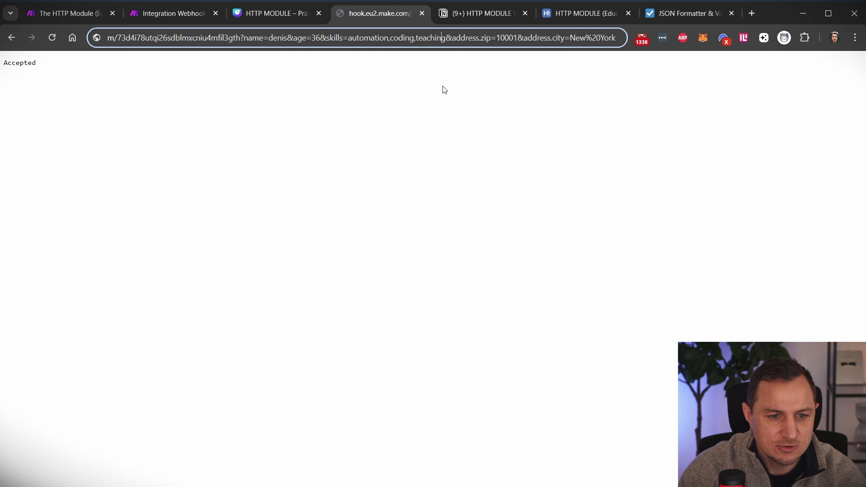
key("Return")
left_click(155, 18)
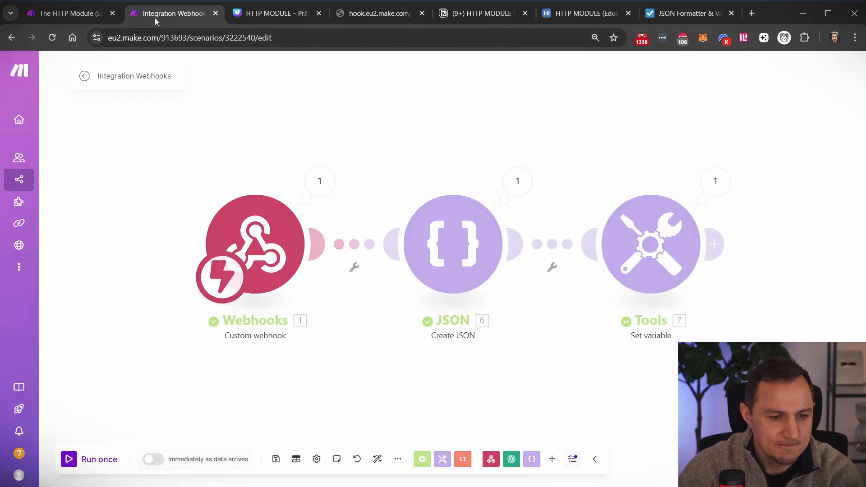
- Verify the webhook received address.zip 10001, address.city New York and the skills list
left_click(322, 183)
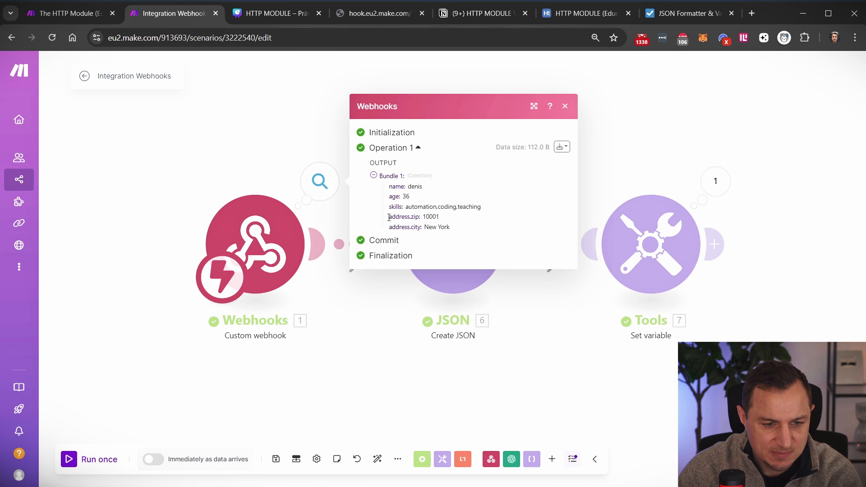
left_click_drag(389, 218, 446, 222)
left_click(396, 227)
left_click_drag(383, 231, 489, 227)
left_click(458, 216)
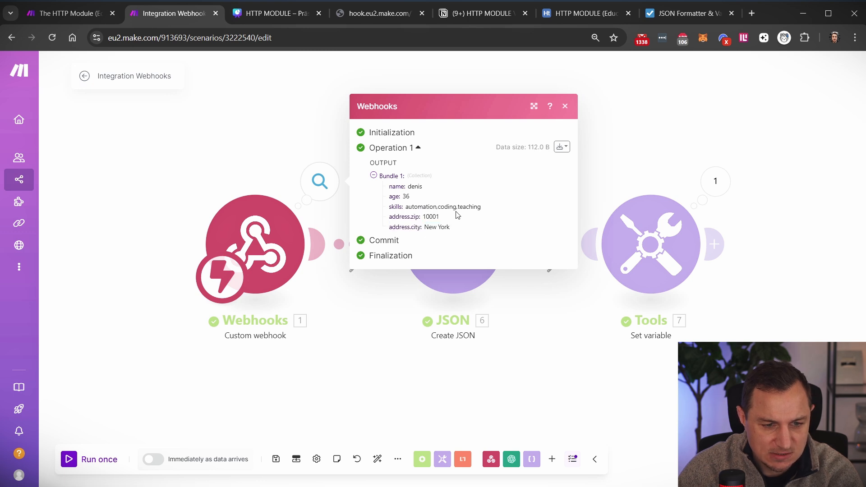
left_click_drag(390, 214, 499, 206)
left_click(491, 207)
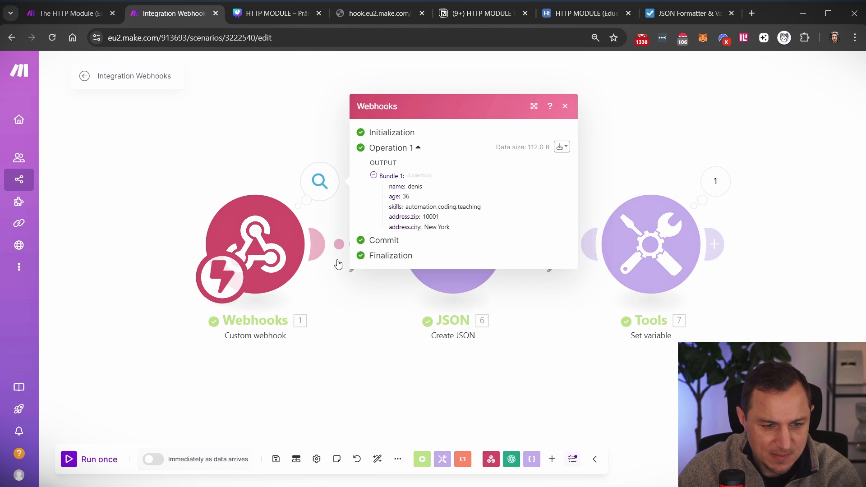
left_click(279, 134)
left_click(503, 244)
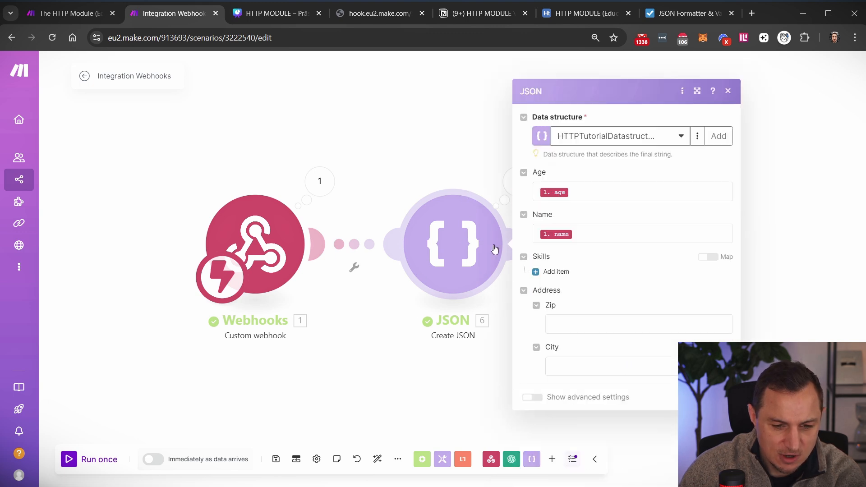
- Map the webhook's address.zip into Zip and address.city into City in Create JSON
left_click(580, 325)
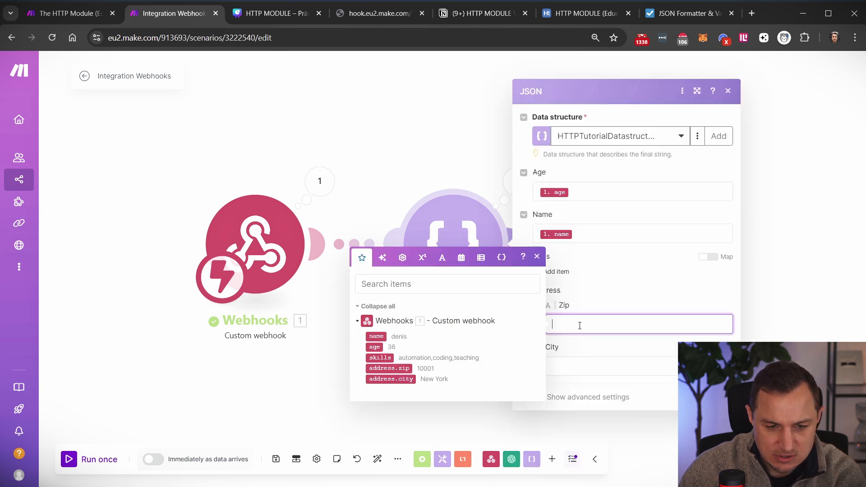
left_click(389, 368)
key("Tab")
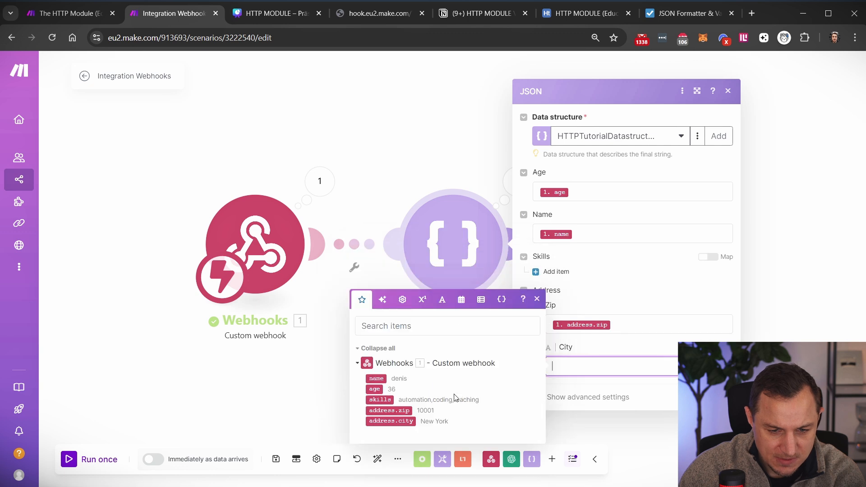
left_click(390, 420)
- Add a Skills item mapped to skills, save the module, and rerun with the webhook request
left_click(555, 272)
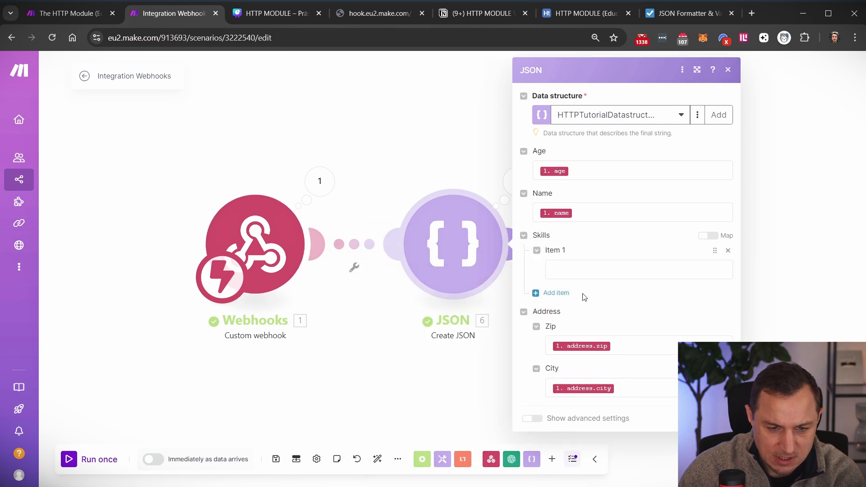
left_click(580, 270)
left_click(379, 303)
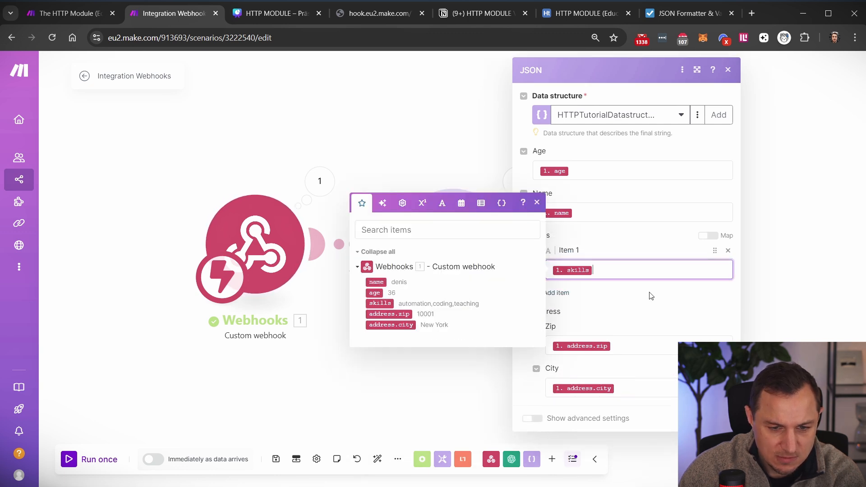
left_click(596, 300)
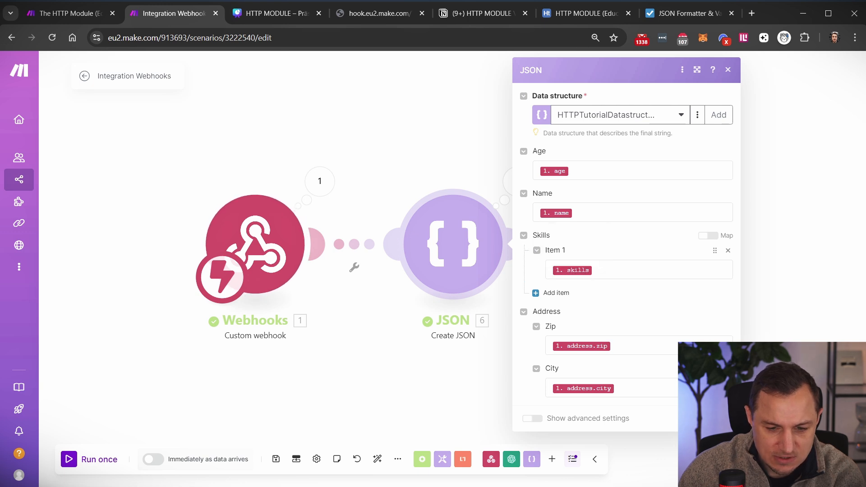
left_click(510, 335)
left_click(86, 459)
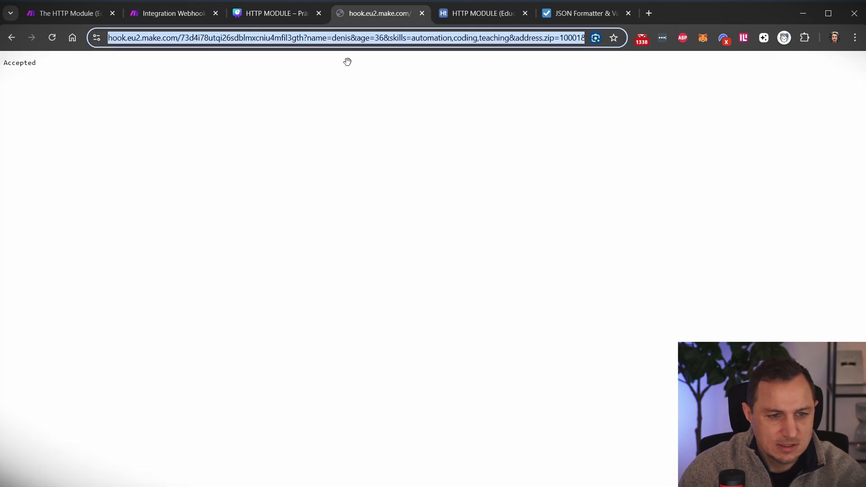
key("Return")
- Open the Create JSON module's run output and select its entire JSON string
left_click(197, 13)
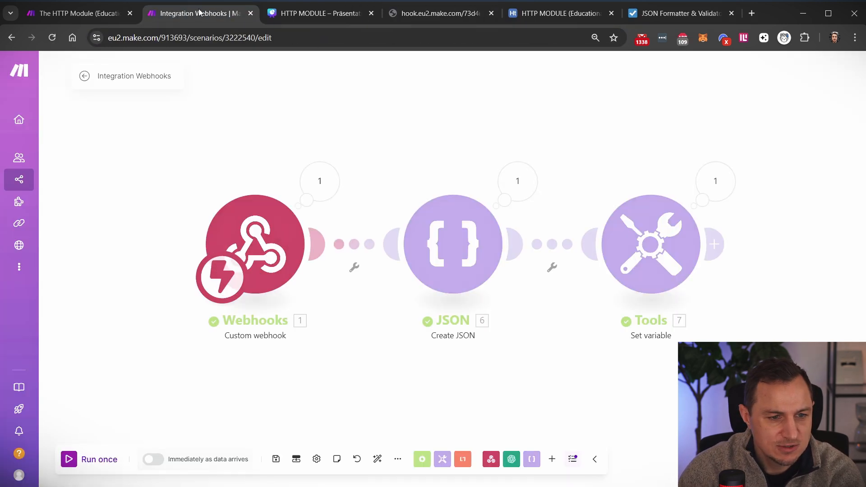
left_click(516, 181)
left_click_drag(623, 231, 706, 241)
left_click(658, 249)
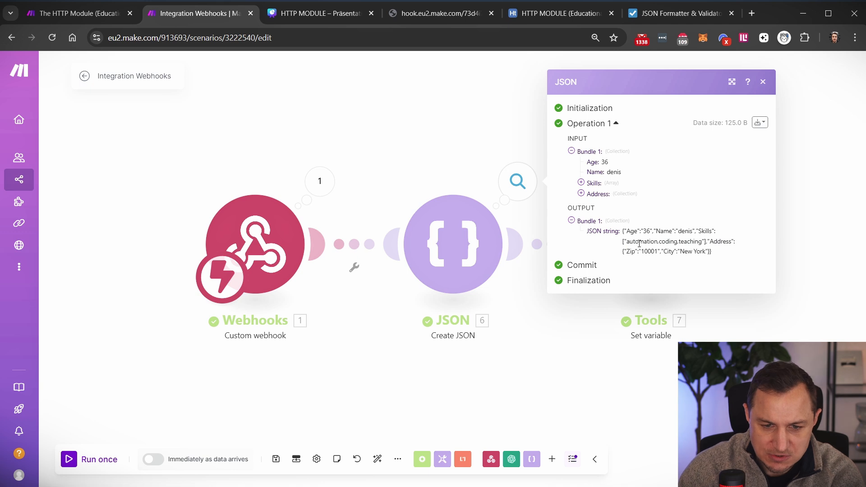
mouse_move(626, 242)
left_mouse_down()
mouse_move(700, 240)
mouse_move(625, 239)
left_mouse_up()
left_click(689, 237)
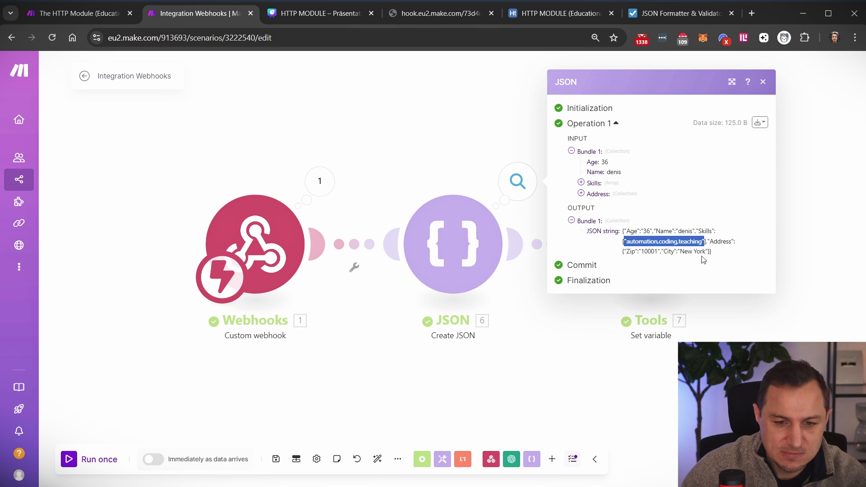
left_click_drag(711, 251, 625, 232)
key("ctrl+c")
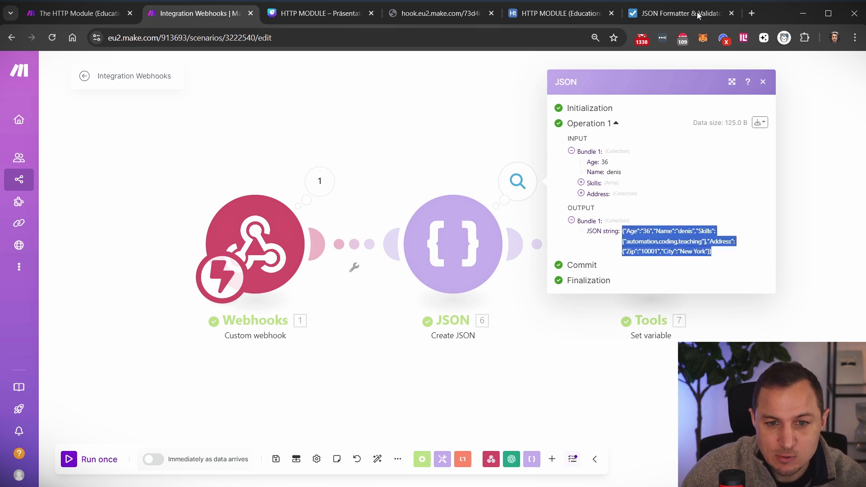
- Go to the JSON Formatter & Validator's JSON data input box
left_click(698, 16)
scroll(288, 217, "up", 9)
left_click(239, 209)
- Replace the formatter input with the copied JSON and validate it as entry #4
key("ctrl+a")
key("ctrl+v")
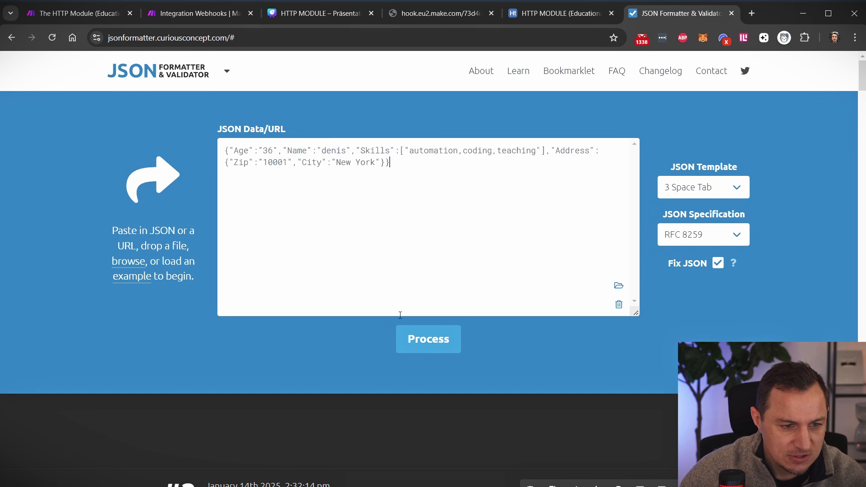
left_click(430, 346)
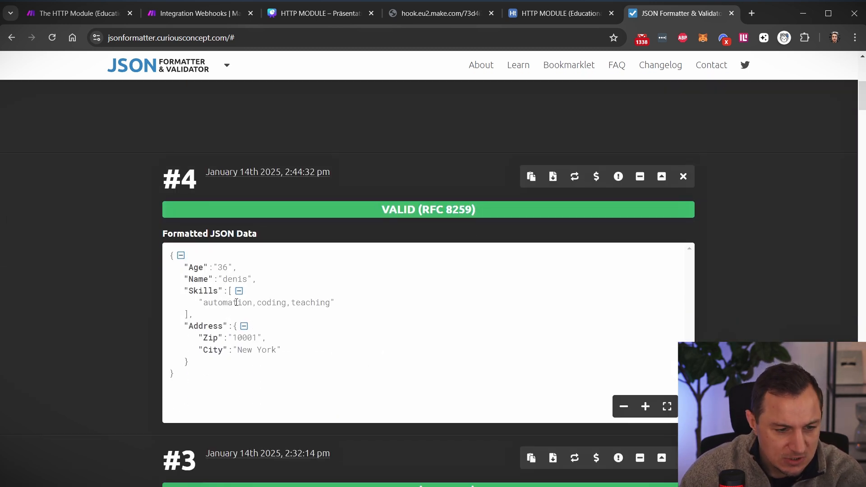
- Examine entry #4's Skills value, which is a single comma-joined string
scroll(236, 302, "down", 1)
left_click_drag(177, 318, 165, 208)
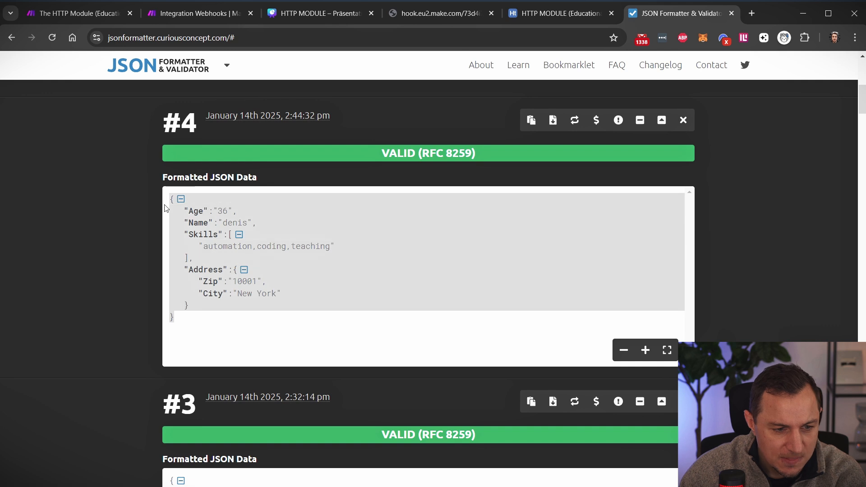
left_click(213, 244)
left_click_drag(346, 246, 197, 248)
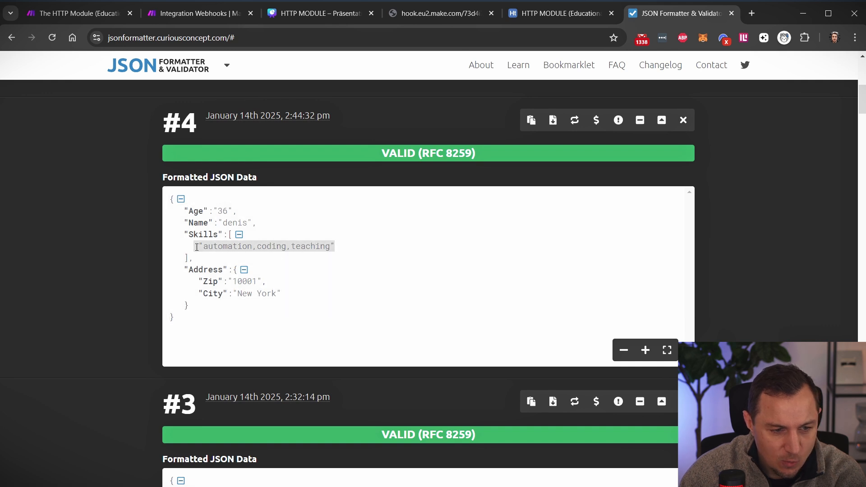
left_click(206, 243)
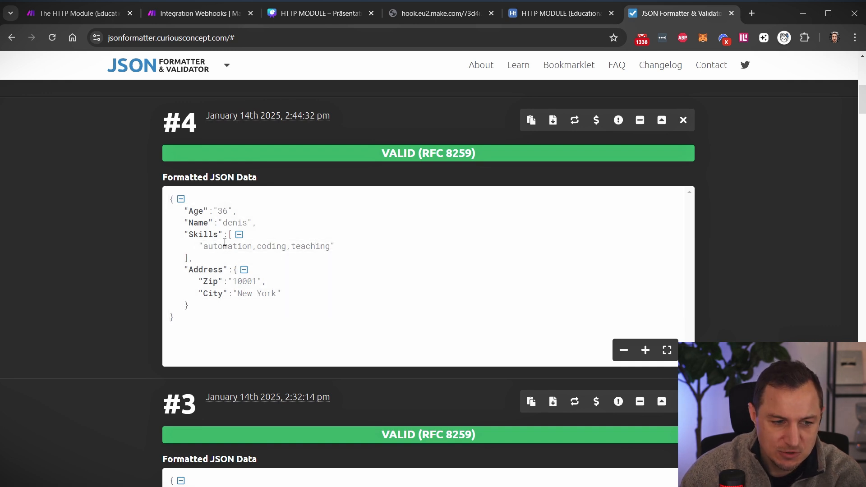
left_click_drag(257, 246, 212, 247)
scroll(306, 303, "down", 3)
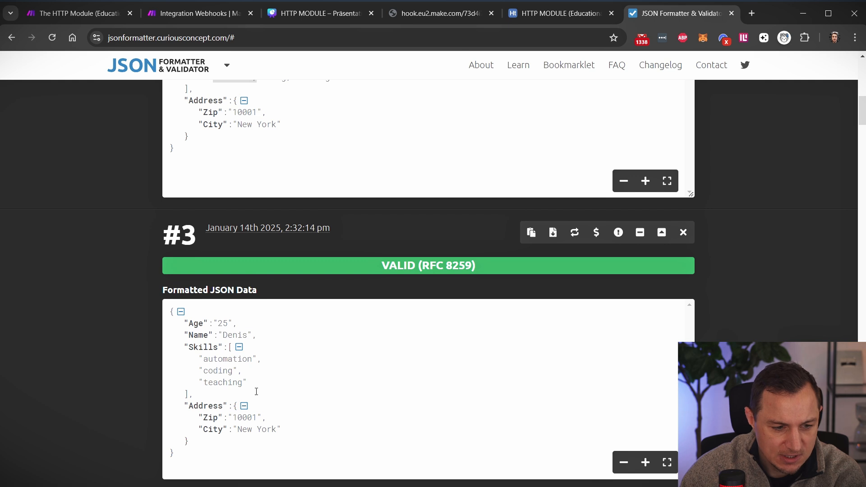
left_click_drag(256, 391, 177, 345)
scroll(252, 270, "up", 3)
left_click_drag(335, 247, 175, 230)
scroll(451, 203, "up", 10)
- Compare with entry #3's three-item Skills list, then return to the webhook URL
left_click(452, 162)
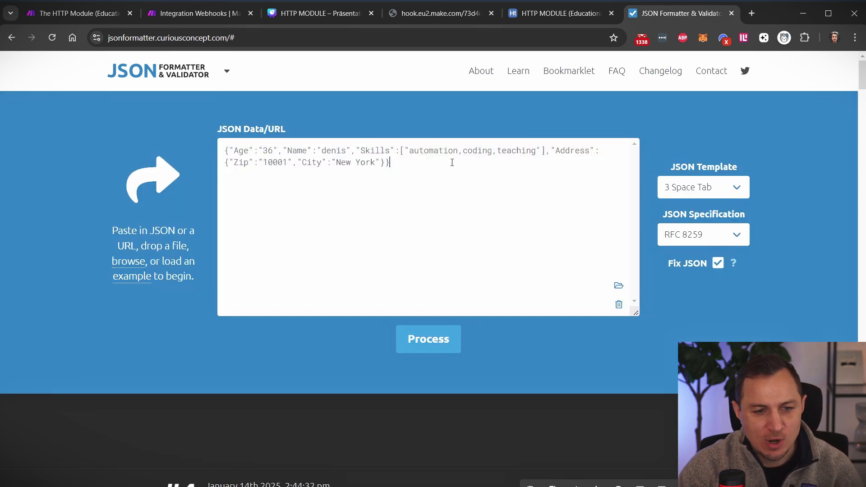
scroll(453, 225, "down", 15)
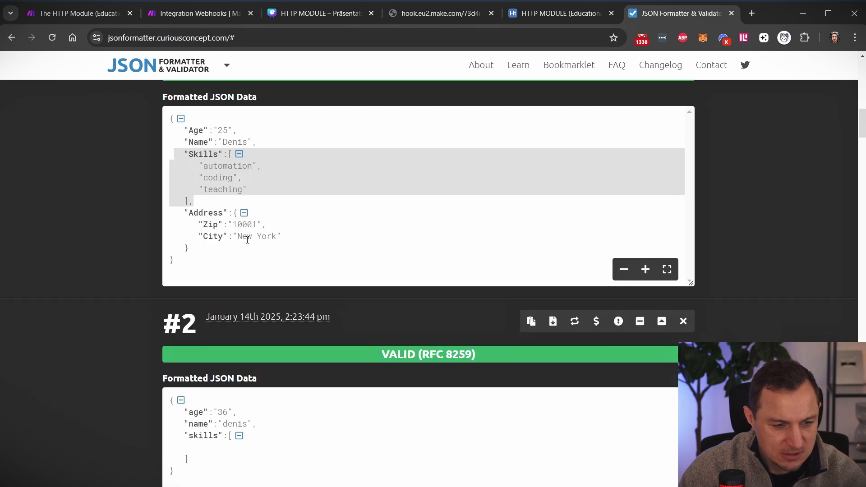
left_click_drag(247, 190, 180, 153)
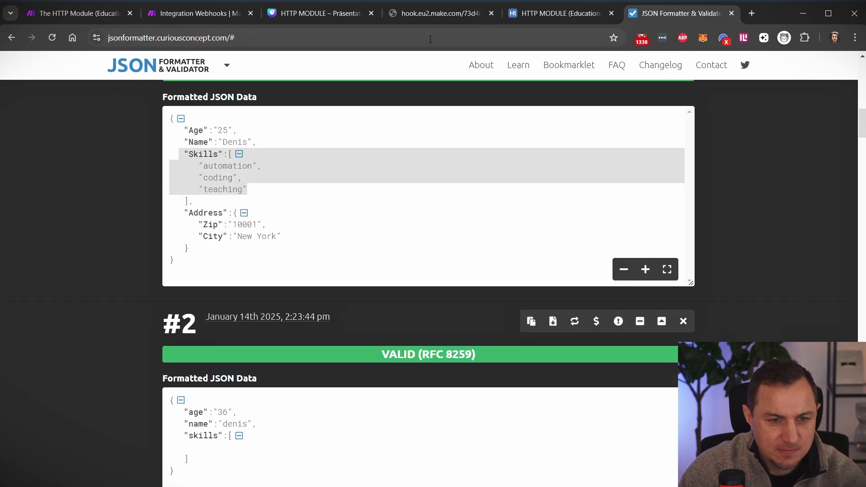
left_click(410, 13)
left_click(419, 37)
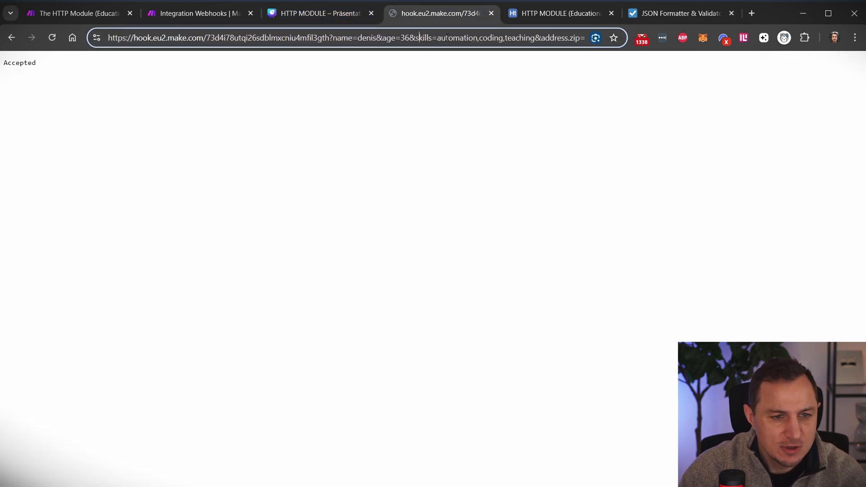
- Rewrite the URL with &skills= for automation, coding and teaching, then set Make to Run once
left_click_drag(505, 36, 541, 38)
left_click(499, 40)
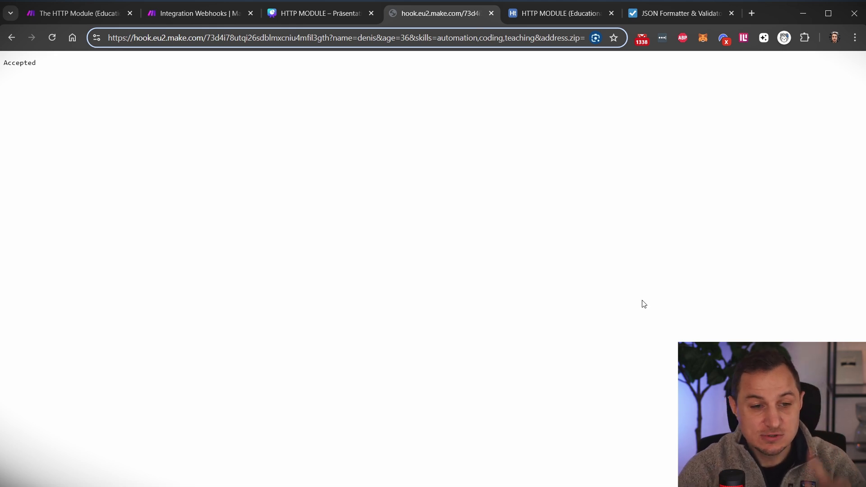
key("BackSpace")
type("&s")
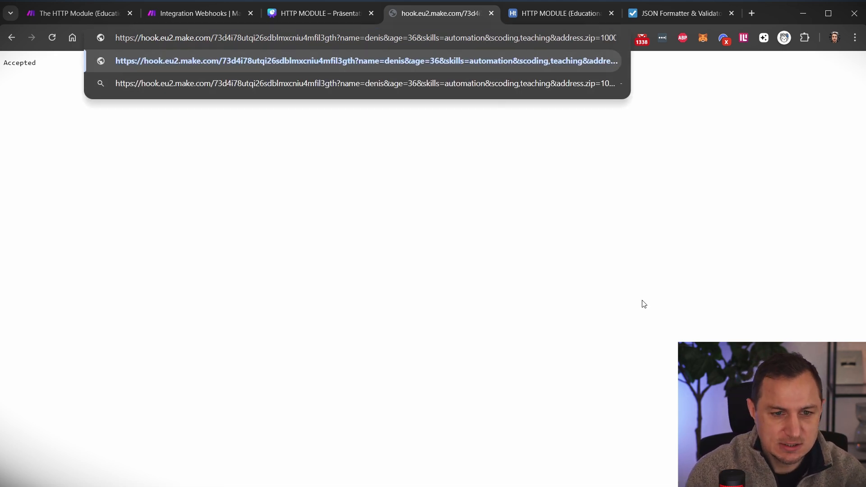
type("kills=")
key("Right")
key("Right")
key("Right")
key("Right")
key("Right")
key("BackSpace")
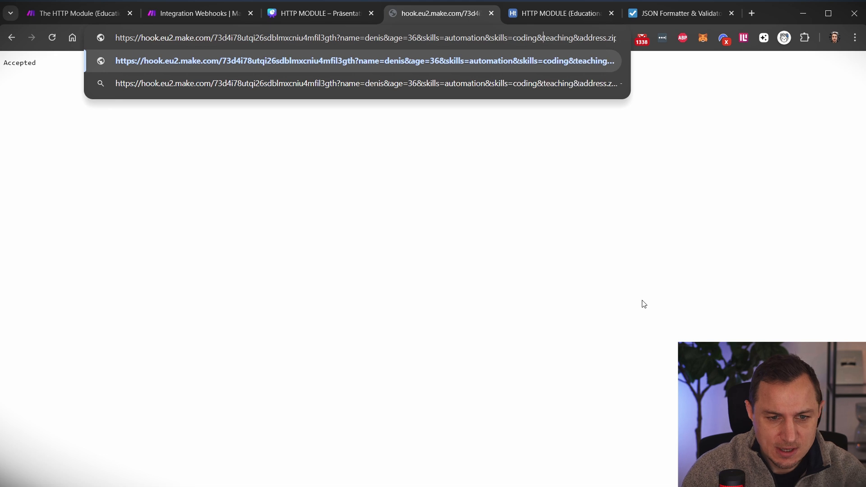
type("&skills=")
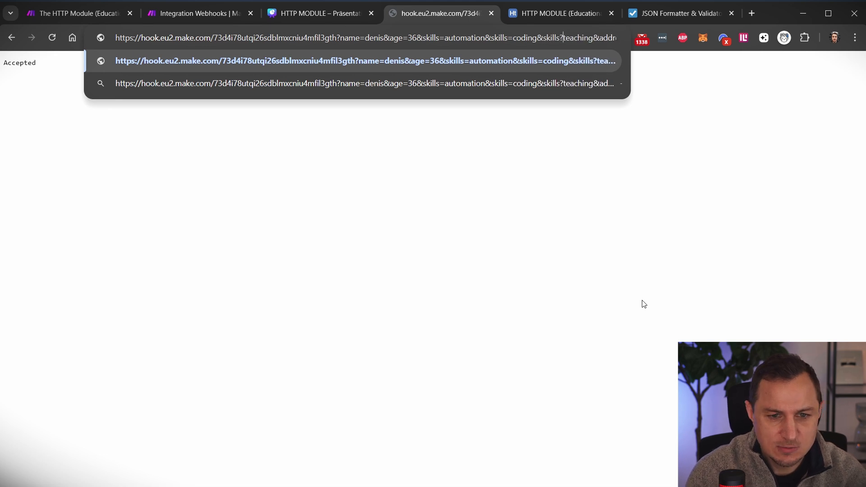
left_click(178, 14)
left_click(70, 467)
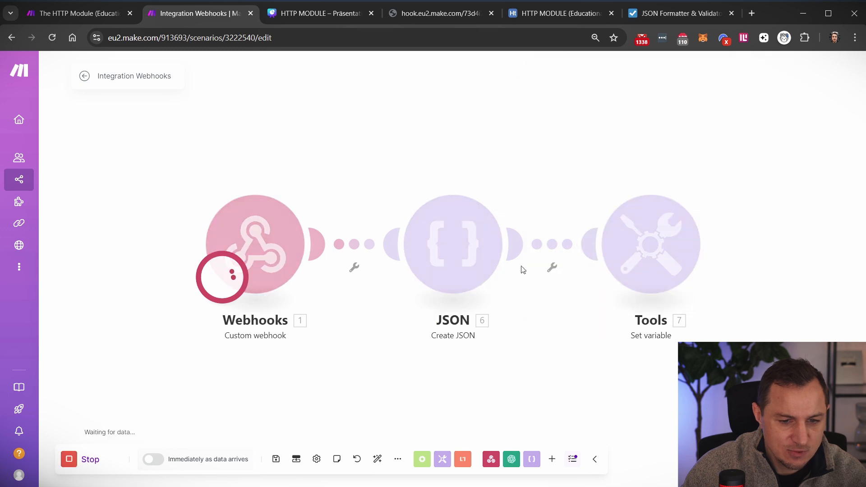
- Check the Create JSON output produced by the new webhook request
left_click(433, 14)
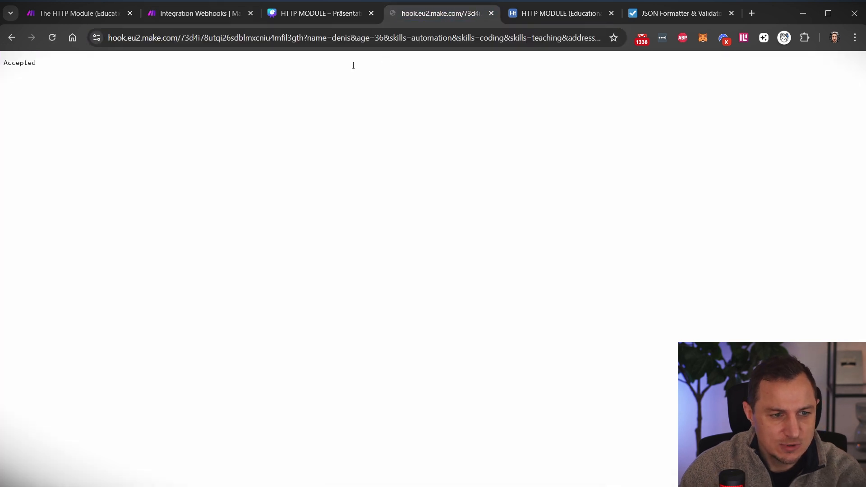
left_click(226, 23)
left_click(521, 183)
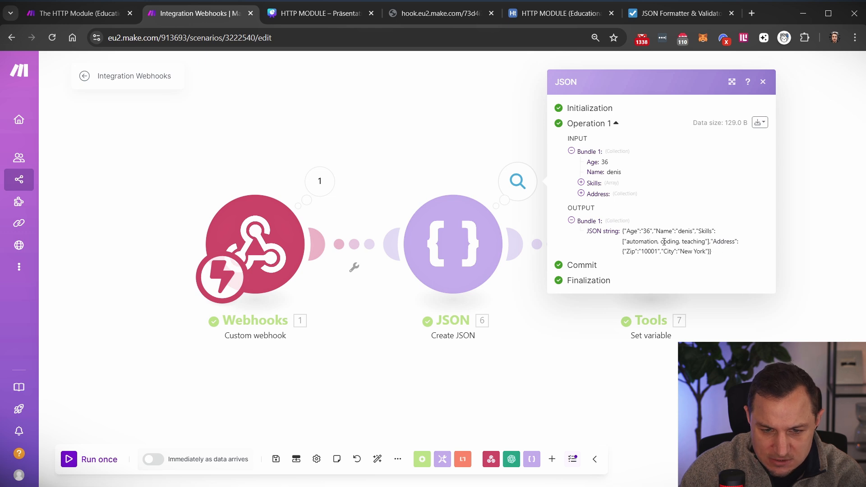
left_click(92, 459)
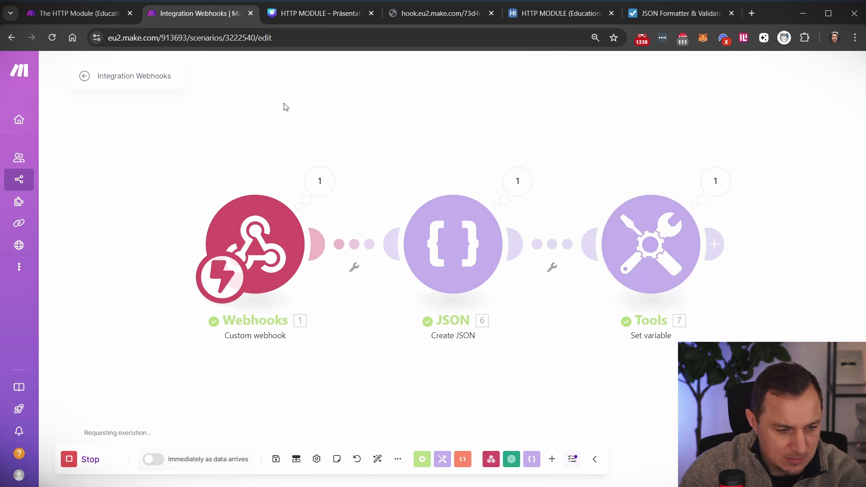
- Rerun the scenario with the resent webhook and open the JSON module's settings
left_click(465, 13)
left_click(424, 37)
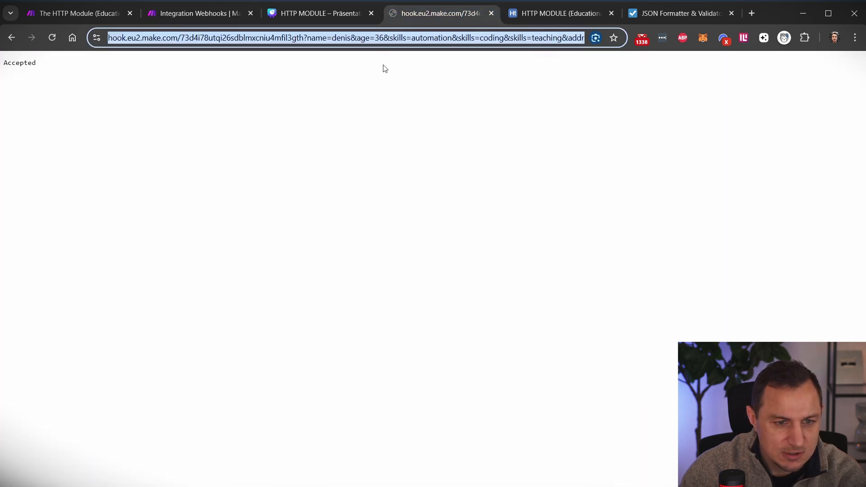
key("Return")
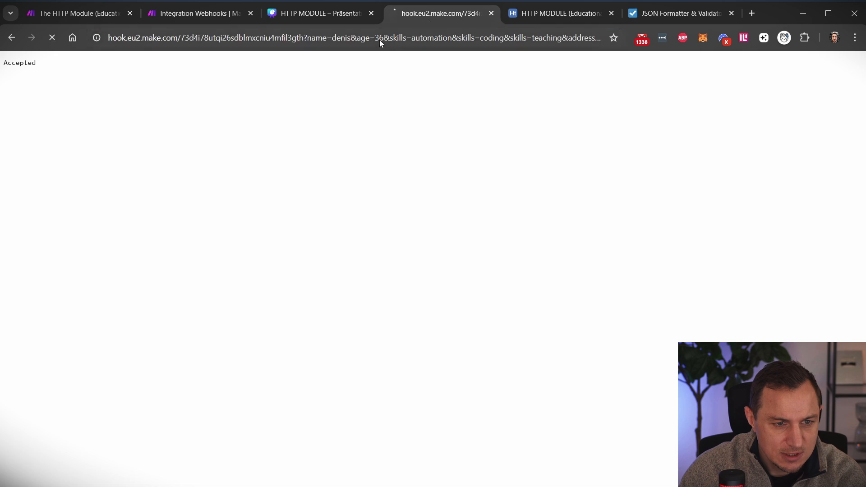
left_click(200, 14)
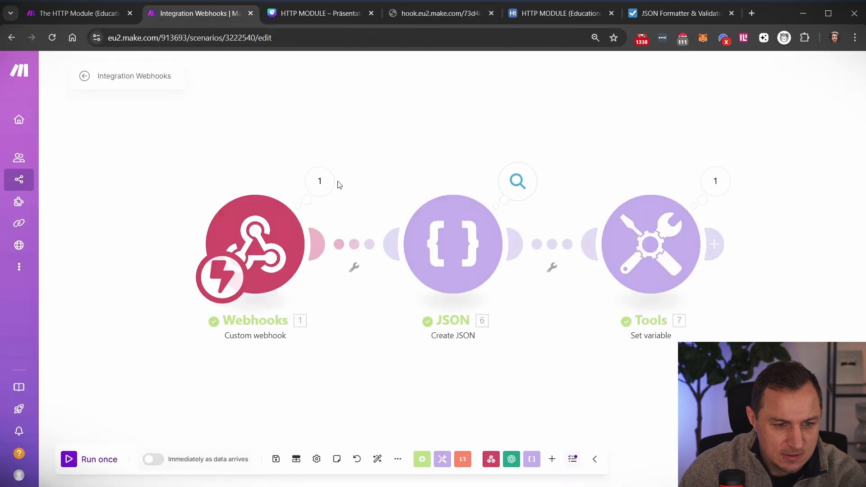
left_click(439, 236)
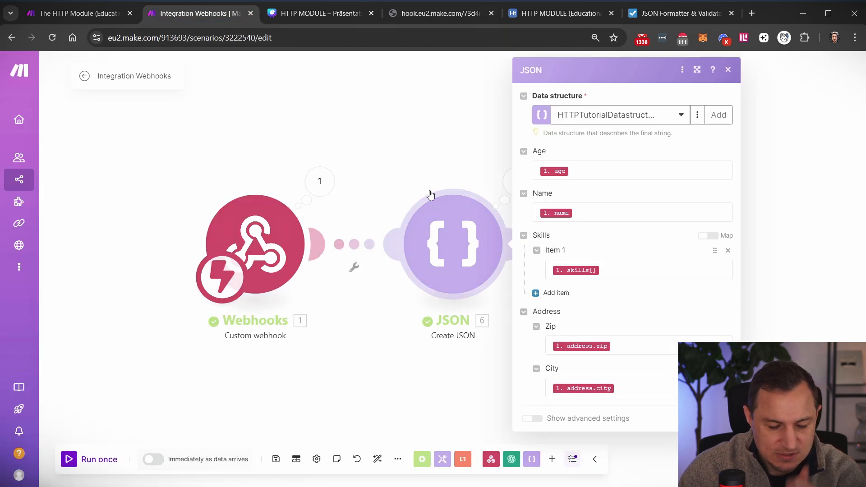
- Add Skills Items 2 and 3, each mapped to the webhook's skills array
left_click(554, 290)
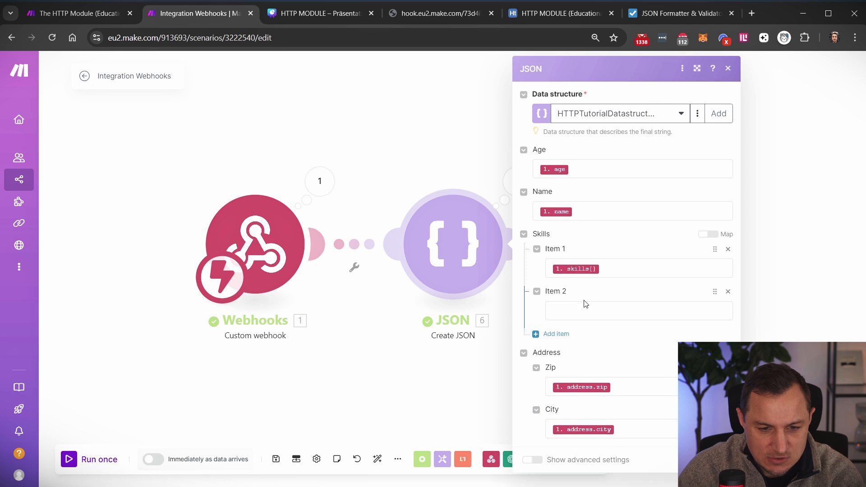
left_click(584, 305)
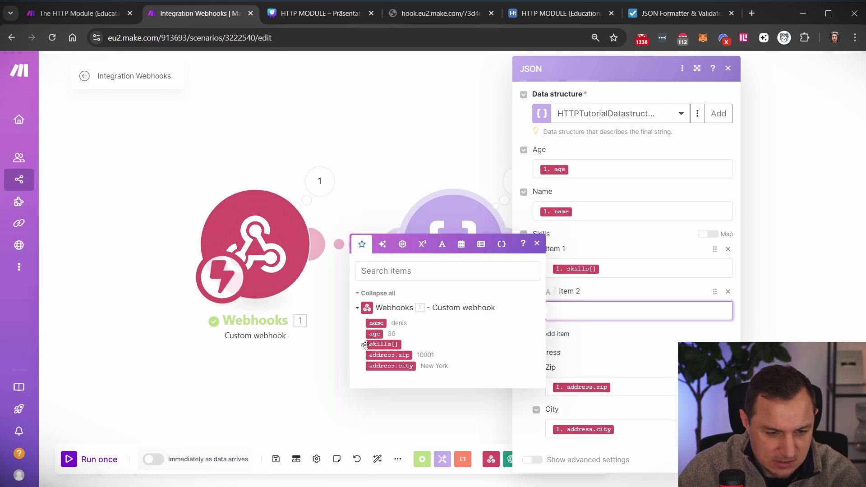
left_click(362, 344)
left_click(382, 355)
left_click(630, 274)
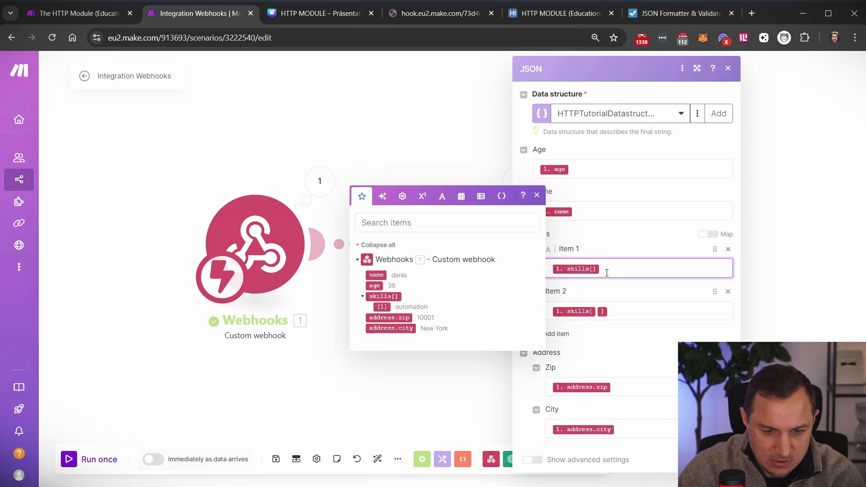
left_click(558, 334)
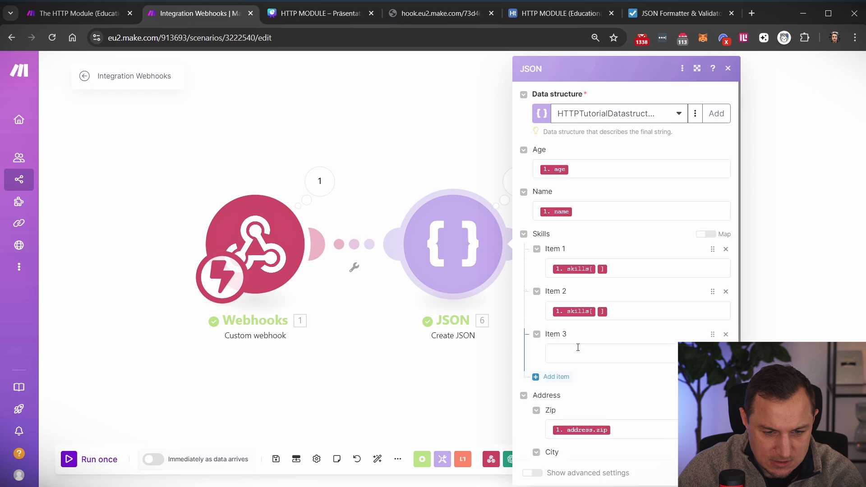
left_click(578, 347)
left_click(382, 392)
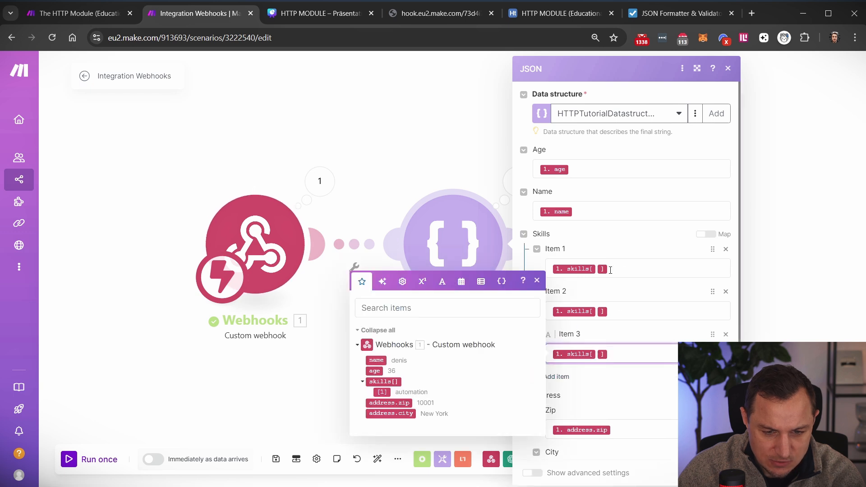
- Index the three Skills items as skills[0], skills[1] and skills[2], close, and Run once
left_click(601, 271)
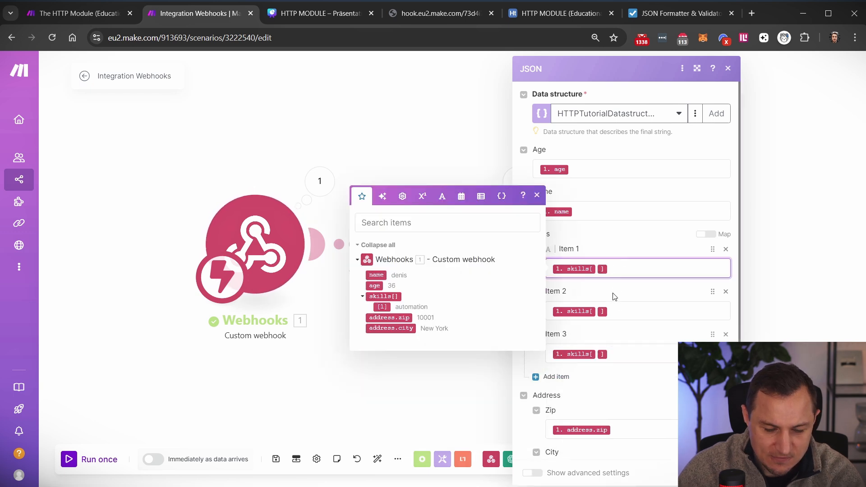
type("0")
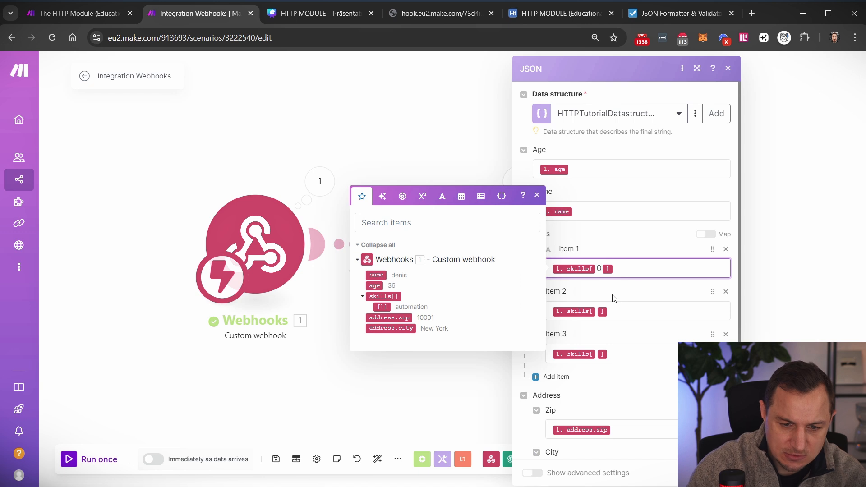
left_click(596, 312)
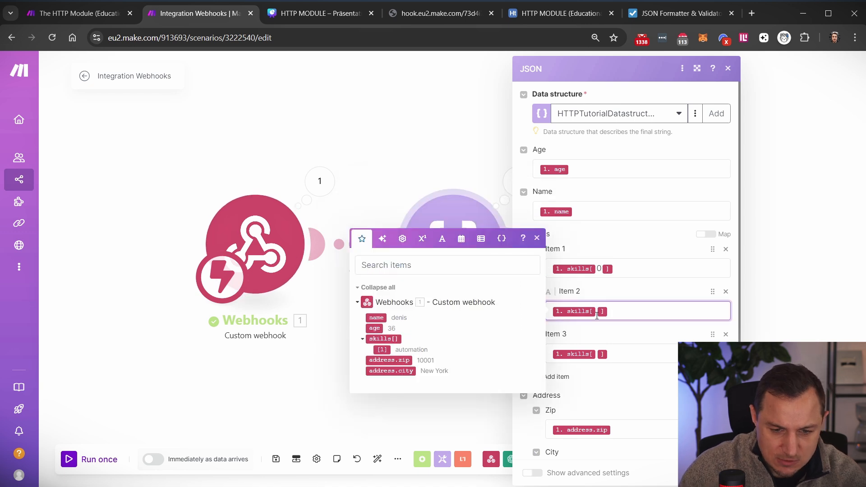
type("1")
left_click(597, 354)
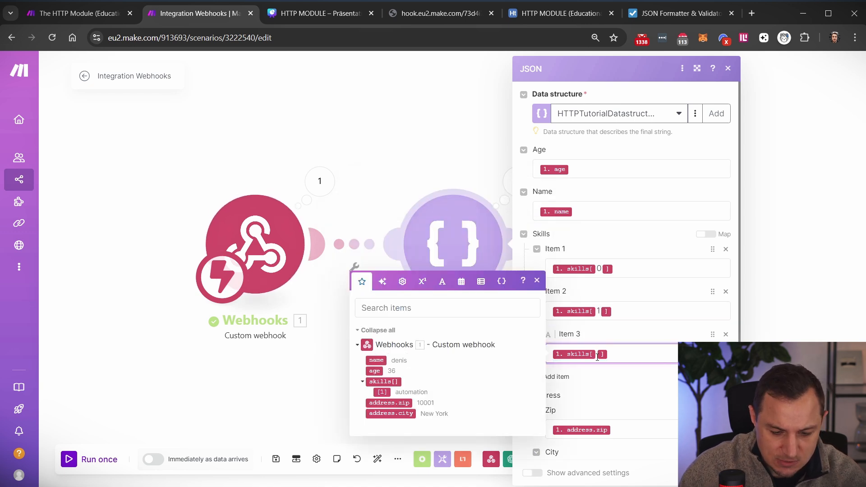
type("0")
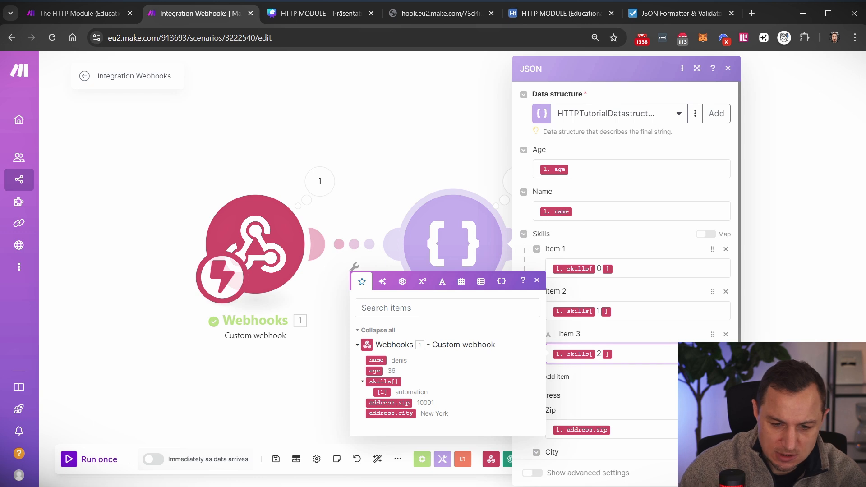
left_click(144, 447)
left_click(69, 466)
- Resend the webhook, inspect the Create JSON output, and check the URL's skills parameter
left_click(391, 20)
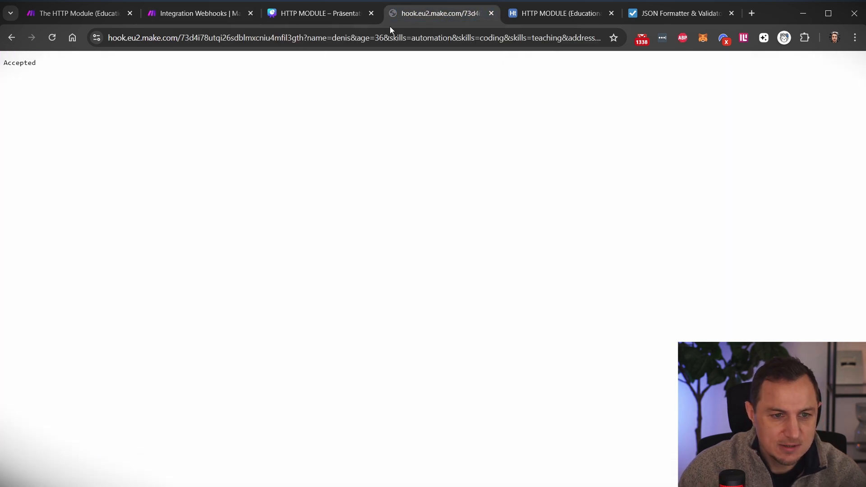
key("F5")
left_click(200, 14)
left_click(530, 175)
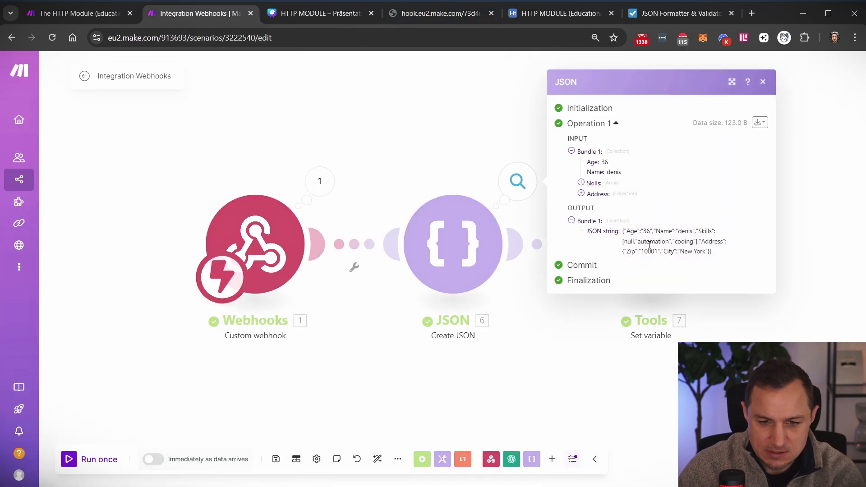
left_click_drag(632, 244, 710, 249)
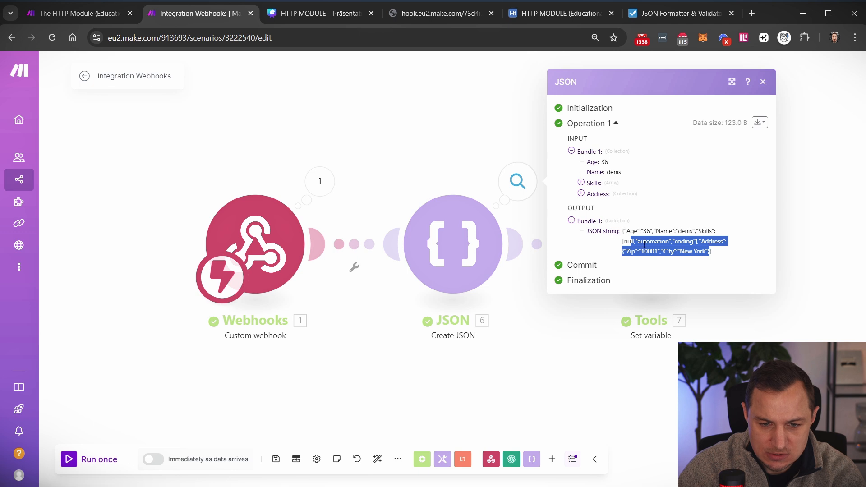
left_click(678, 242)
left_click(637, 249)
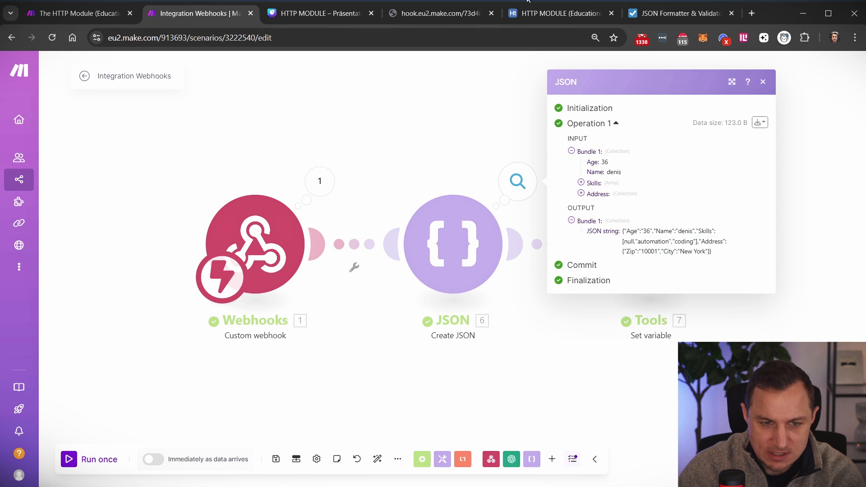
left_click(434, 14)
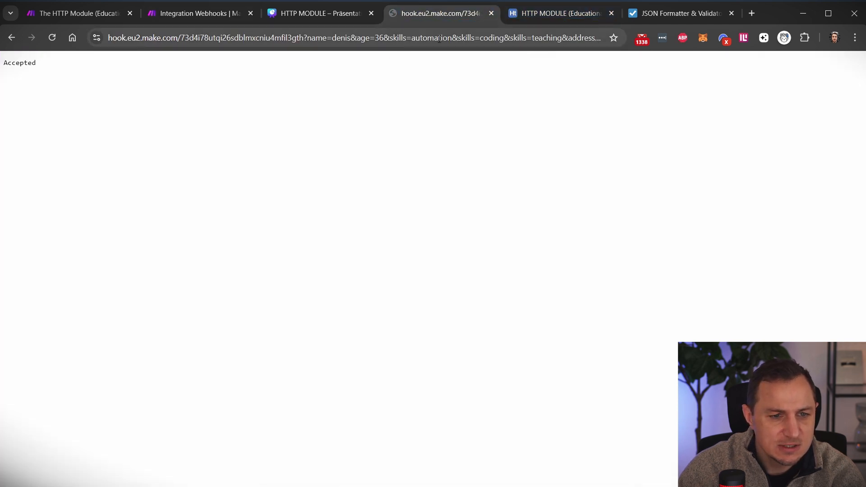
left_click(410, 40)
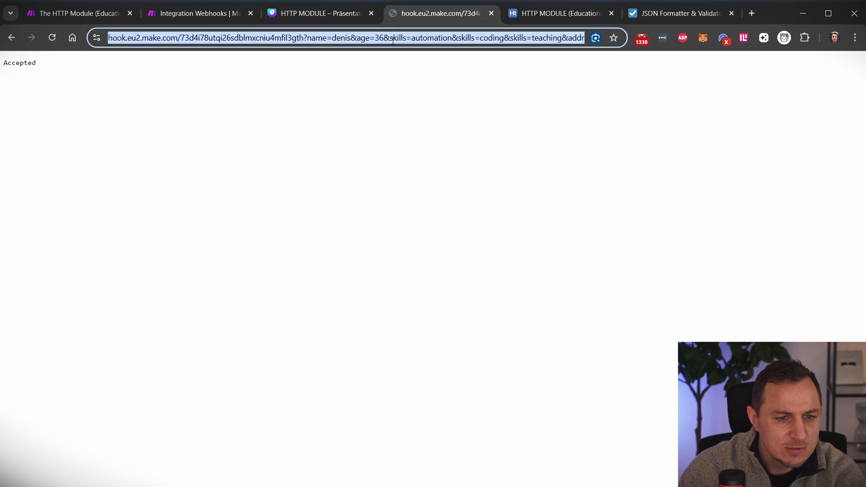
double_click(424, 38)
- Remap Create JSON's Skills items to skills[1], skills[2] and skills[3] and save
left_click(212, 13)
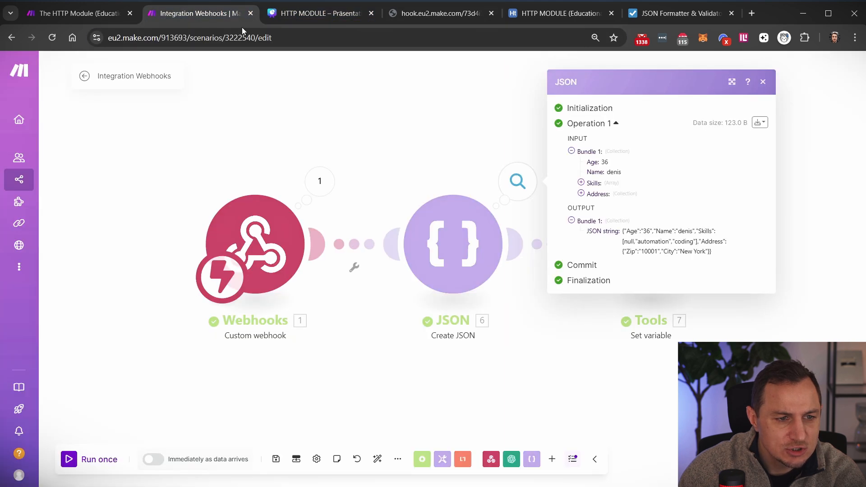
left_click(457, 237)
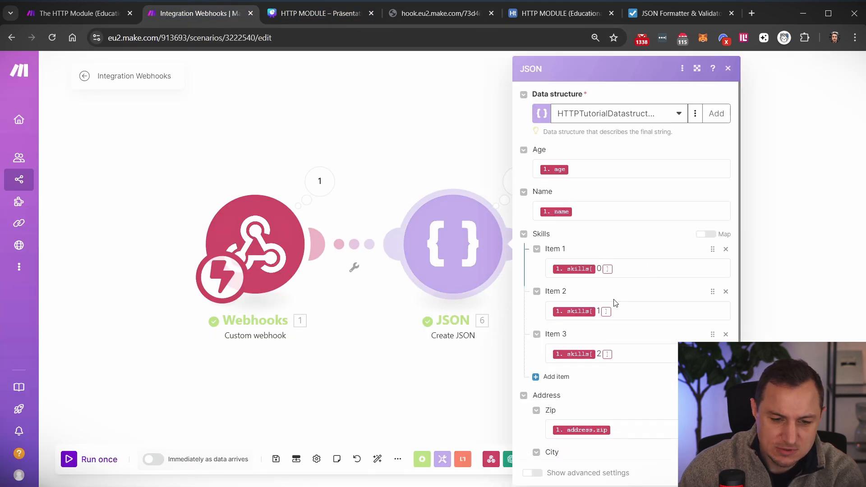
left_click(601, 269)
key("BackSpace")
type("1")
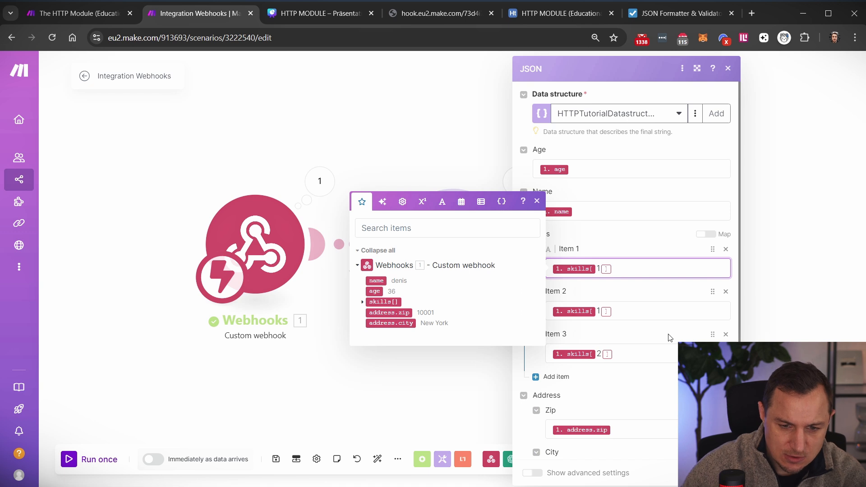
left_click(598, 311)
type("2")
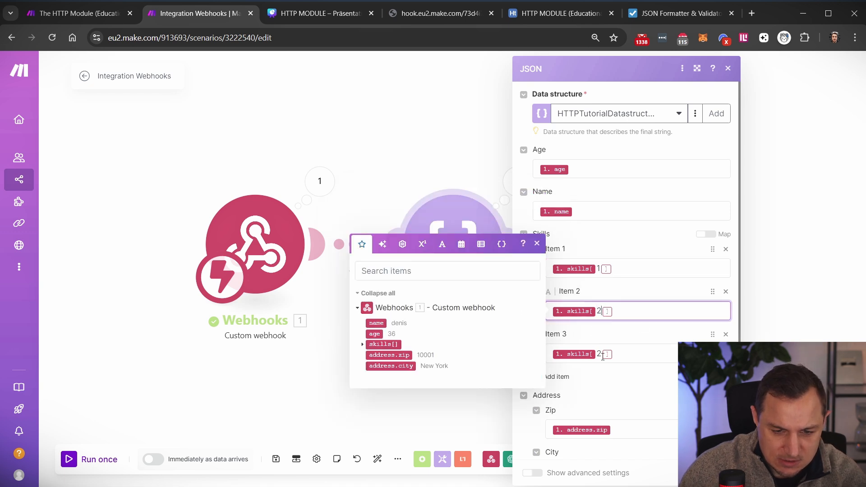
left_click(601, 355)
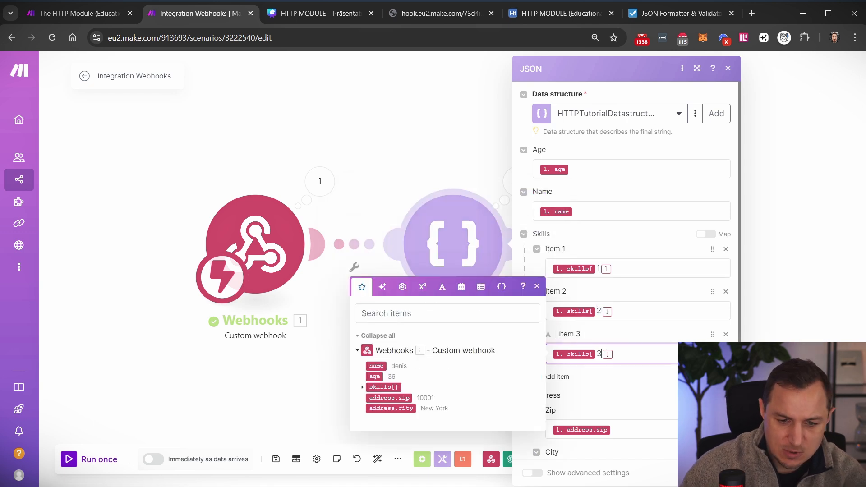
left_click(718, 473)
- Rerun the scenario and select the new Create JSON output string for the formatter
left_click(72, 460)
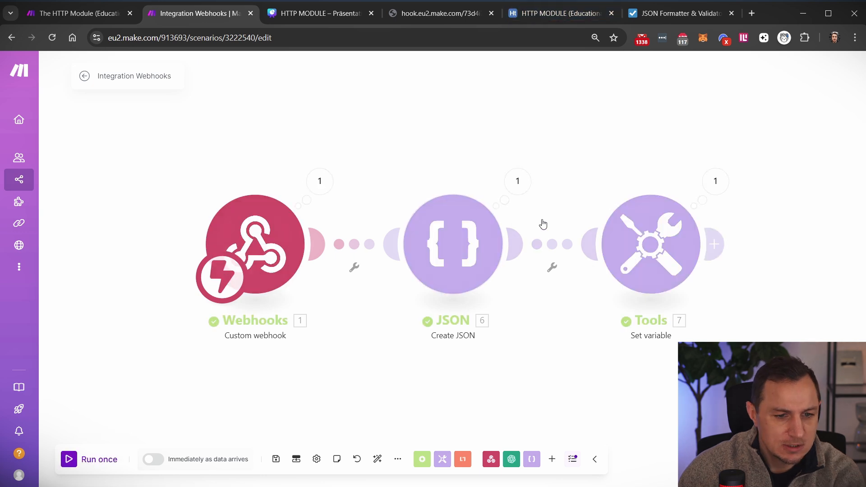
left_click(517, 181)
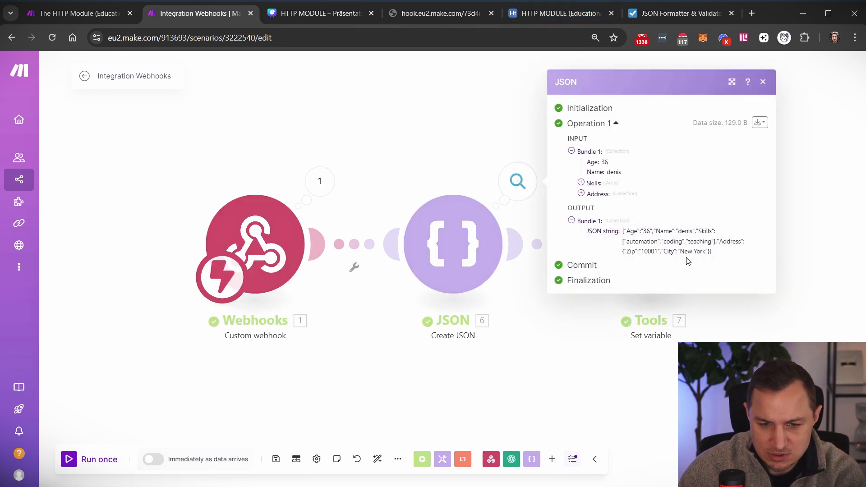
left_click_drag(737, 270, 623, 228)
key("ctrl+c")
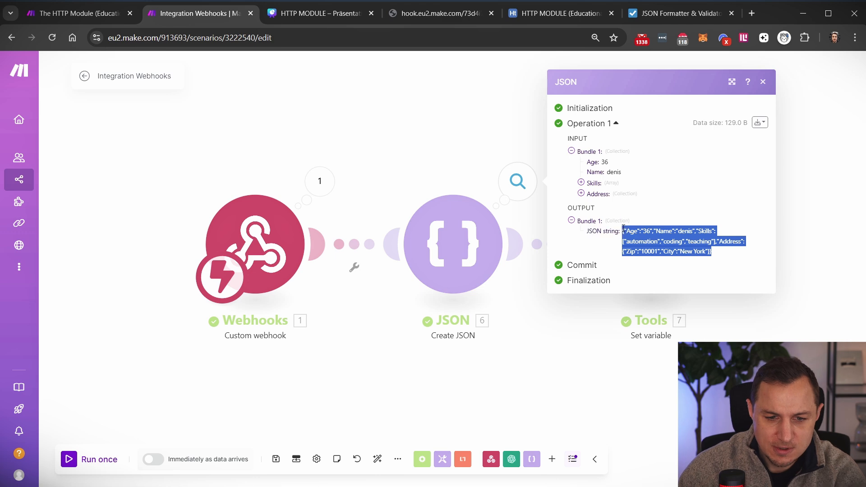
left_click(681, 13)
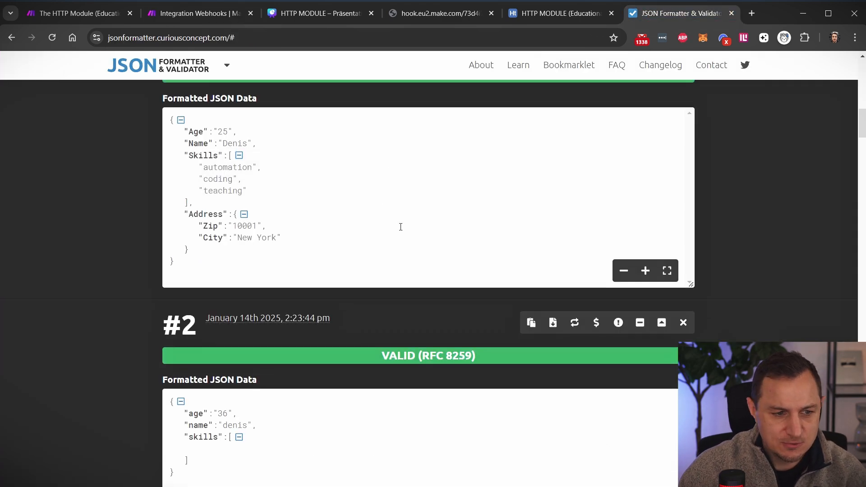
scroll(272, 230, "up", 10)
- Replace the formatter input with the new JSON and validate it as entry #5
scroll(271, 230, "up", 4)
left_click(300, 202)
key("ctrl+a")
key("ctrl+v")
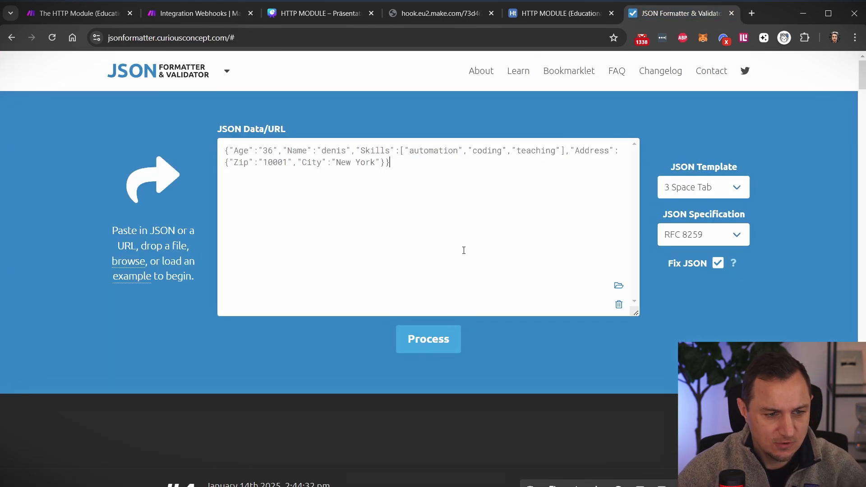
left_click(420, 348)
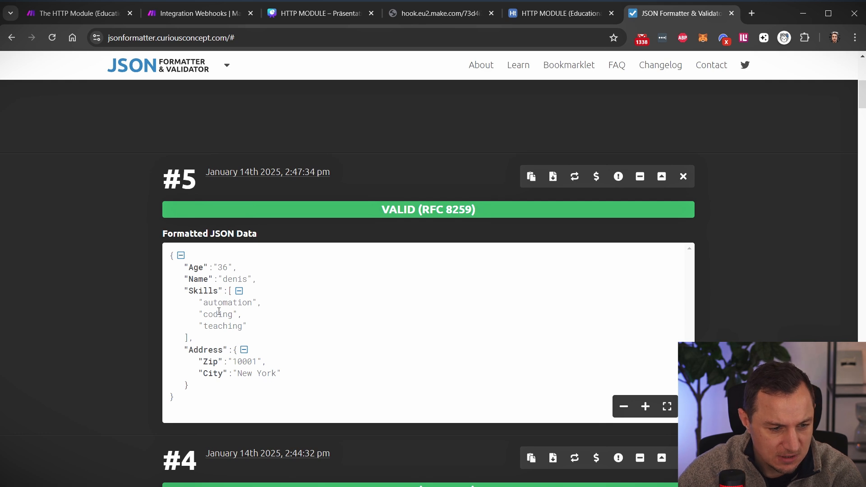
- Confirm the three skills in result #5, then return to the Integration Webhooks scenario
left_click_drag(201, 302, 263, 324)
left_click(210, 327)
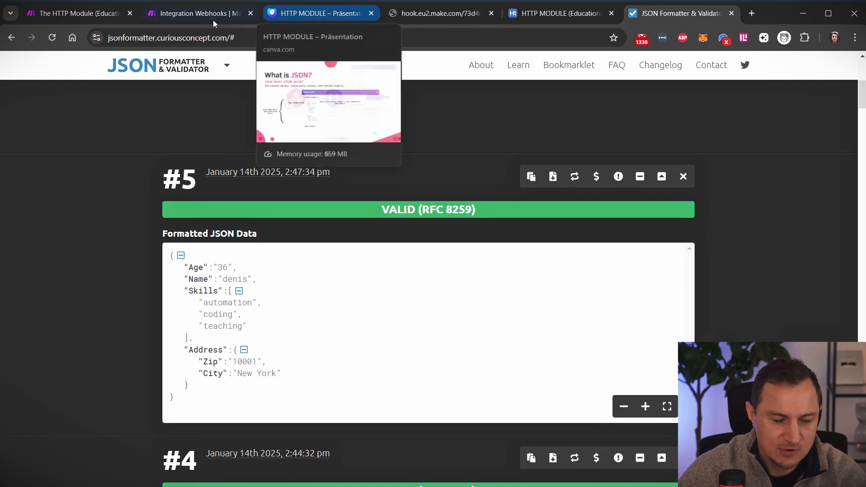
left_click(197, 14)
left_click(393, 136)
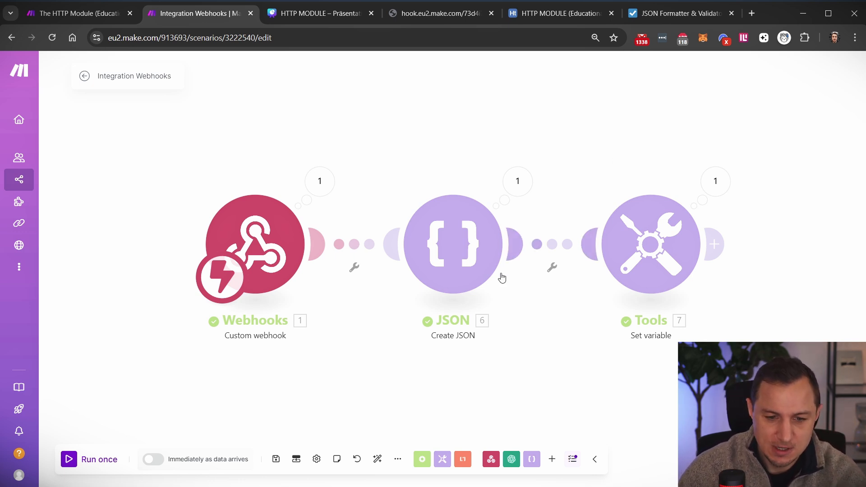
- Move Set variable aside and review the tutorial scenario's Parse JSON output and Airtable record
left_click_drag(650, 262, 758, 246)
left_click(75, 12)
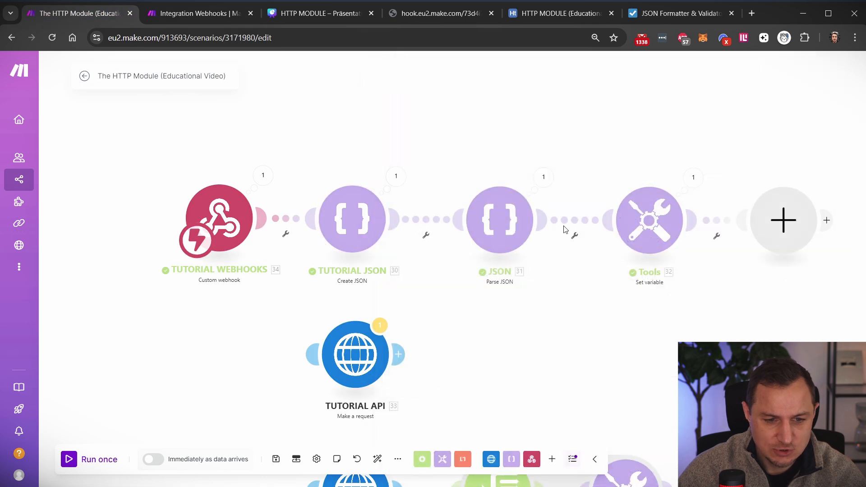
left_click(534, 182)
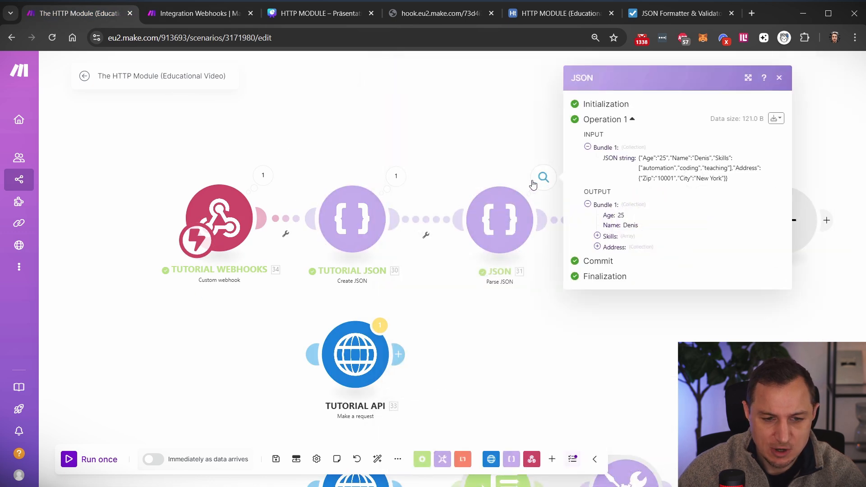
left_click(477, 157)
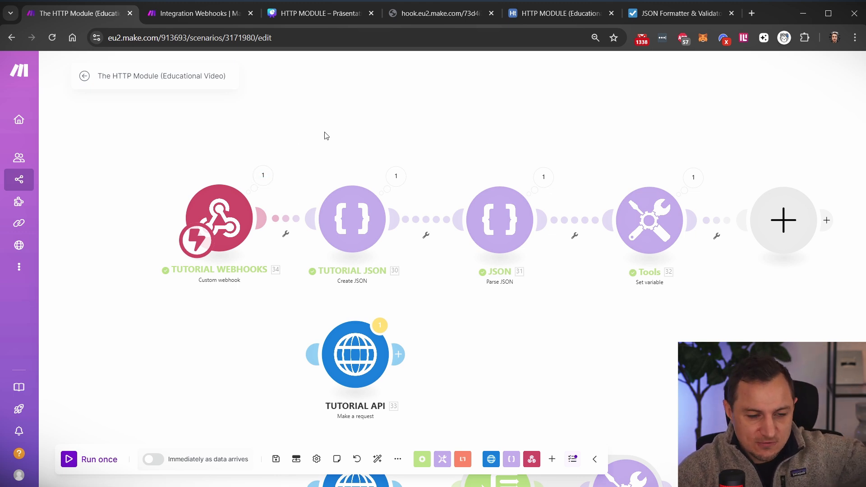
left_click(263, 175)
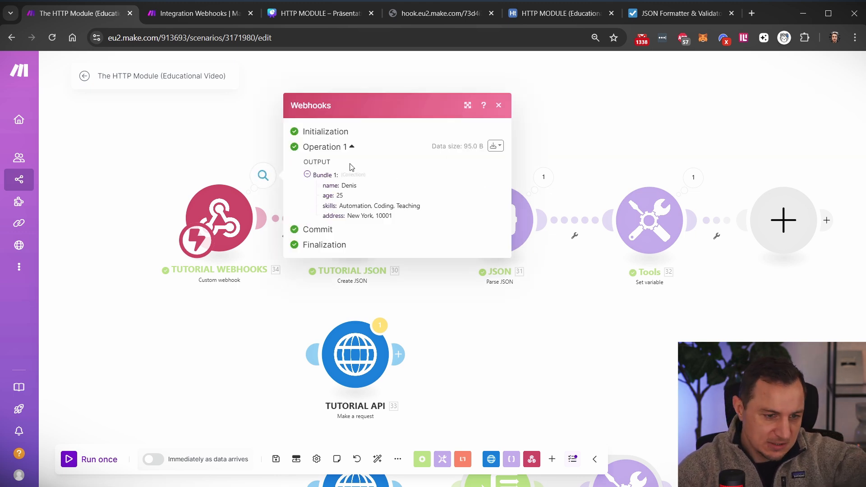
left_click(571, 15)
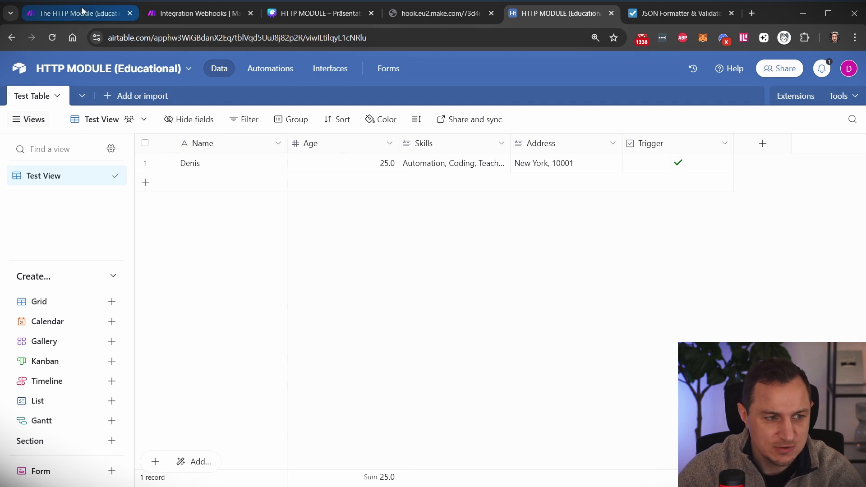
left_click(185, 14)
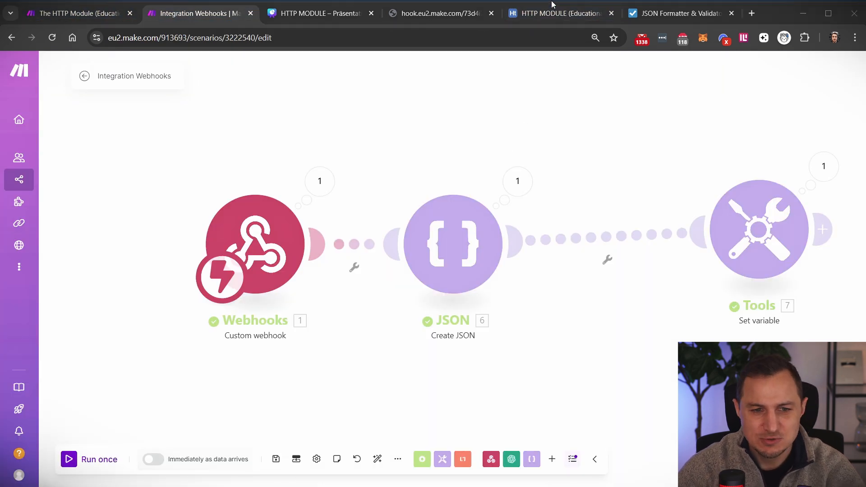
left_click(586, 15)
left_click(271, 73)
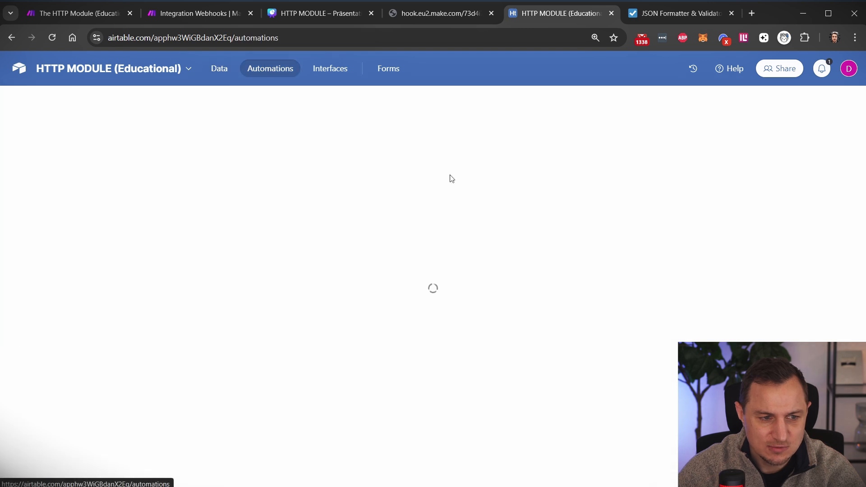
left_click(77, 14)
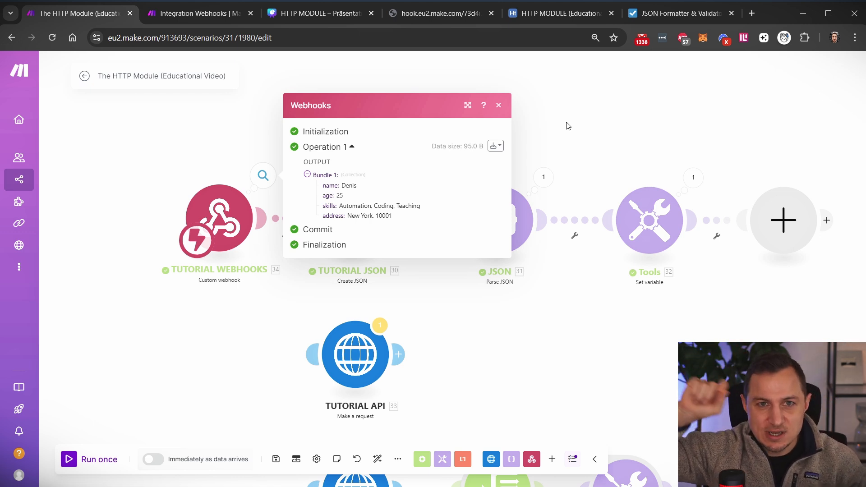
- View the What is JSON slide and recheck the Create JSON output string
left_click(337, 13)
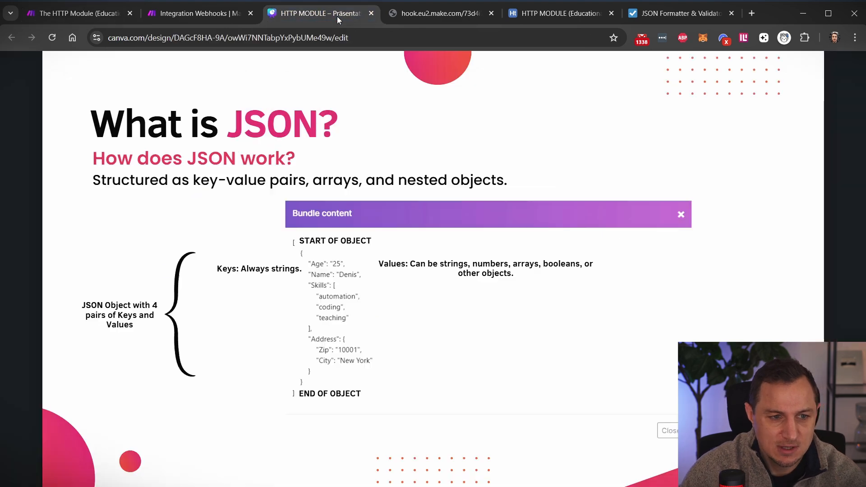
left_click(203, 13)
left_click(517, 185)
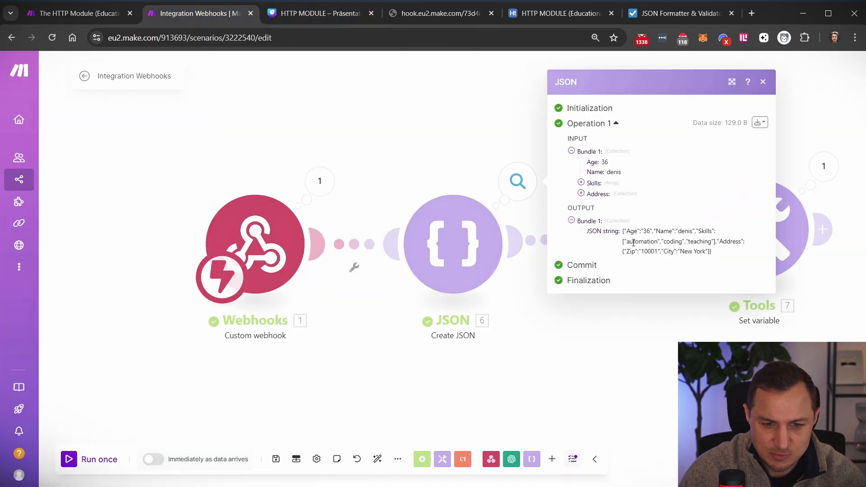
left_click_drag(624, 233, 727, 262)
left_click(654, 304)
- Cancel the route filter setup and delete the Set variable module
left_click(528, 247)
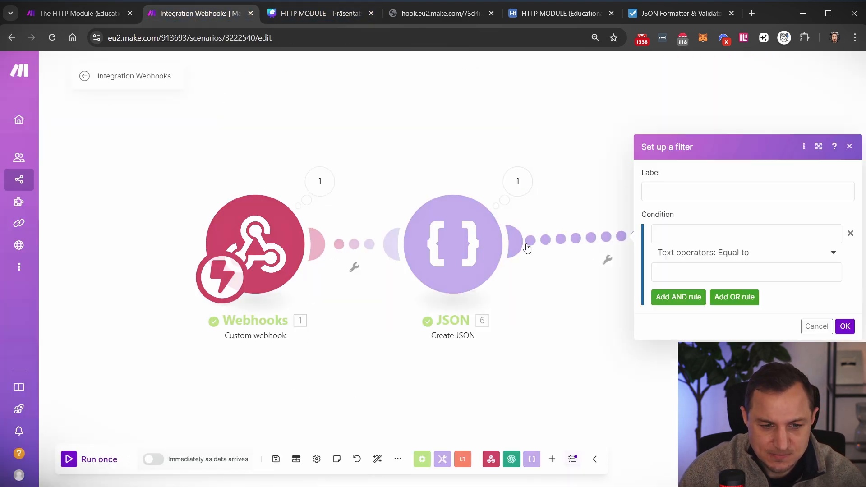
left_click(701, 357)
right_click(764, 243)
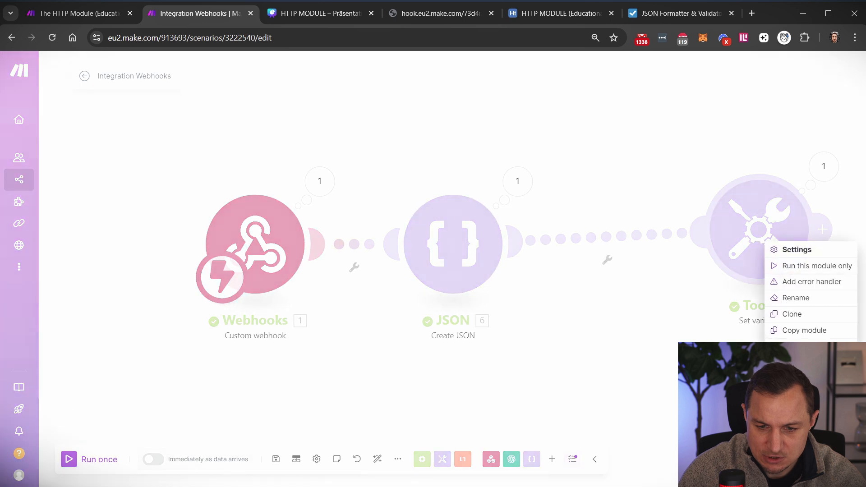
left_click(785, 348)
- Add a JSON Parse JSON module after Create JSON
left_click(563, 261)
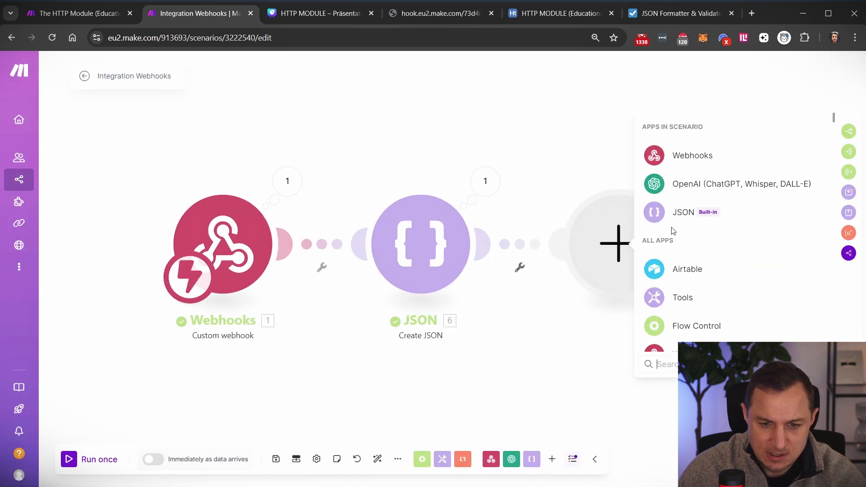
left_click(663, 210)
left_click(690, 308)
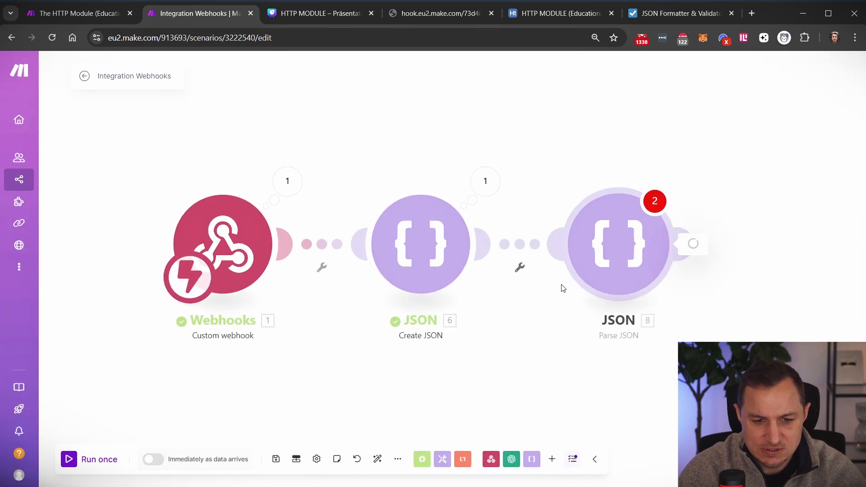
left_click(620, 261)
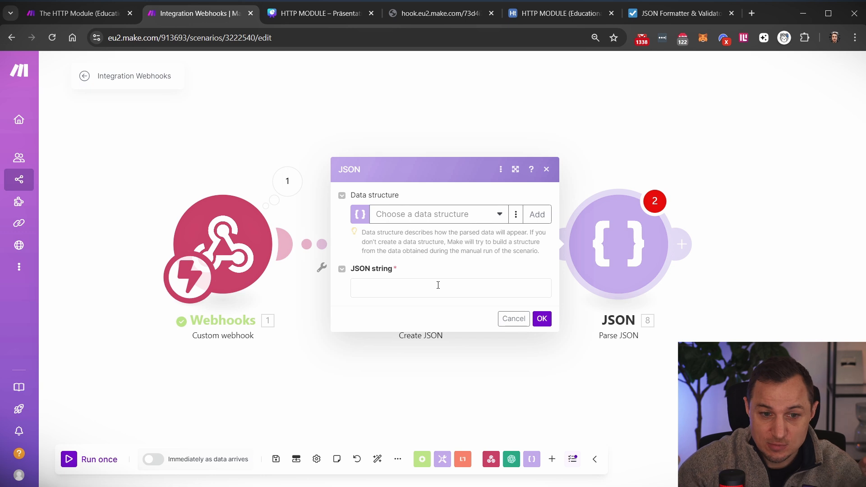
- Set Parse JSON to HTTPTutorialDatastructure with Create JSON's JSON string mapped, then add a following module
left_click(424, 220)
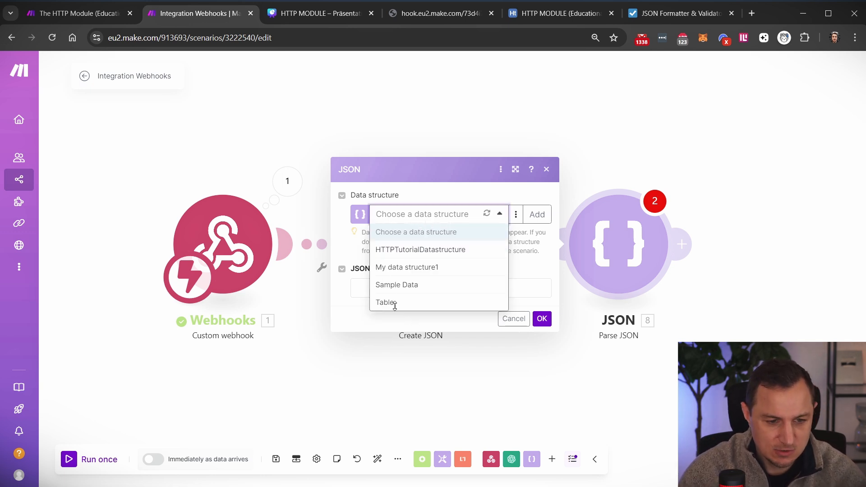
left_click(428, 251)
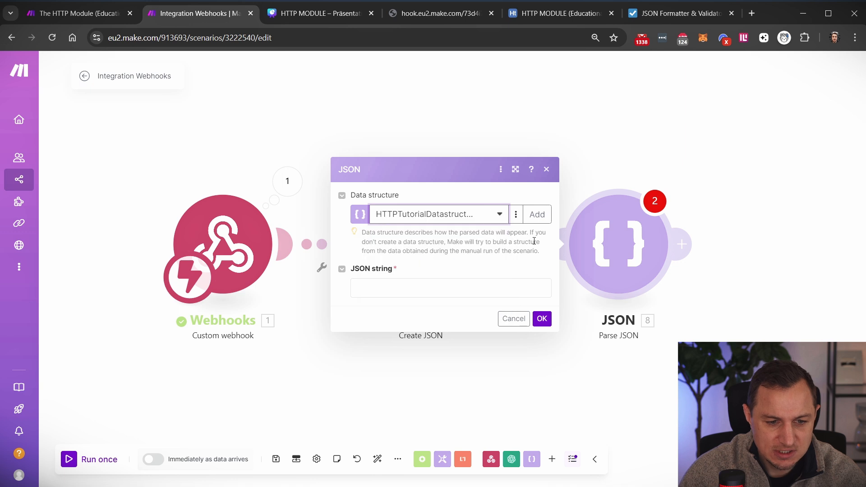
left_click(420, 289)
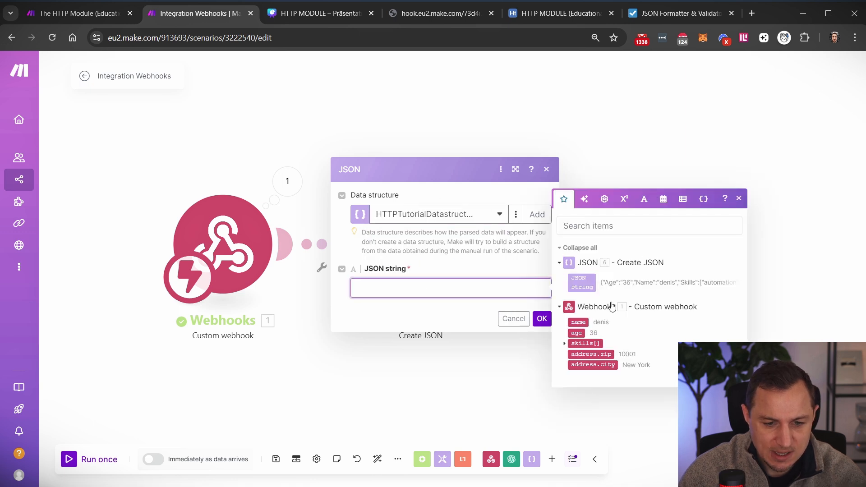
left_click(582, 284)
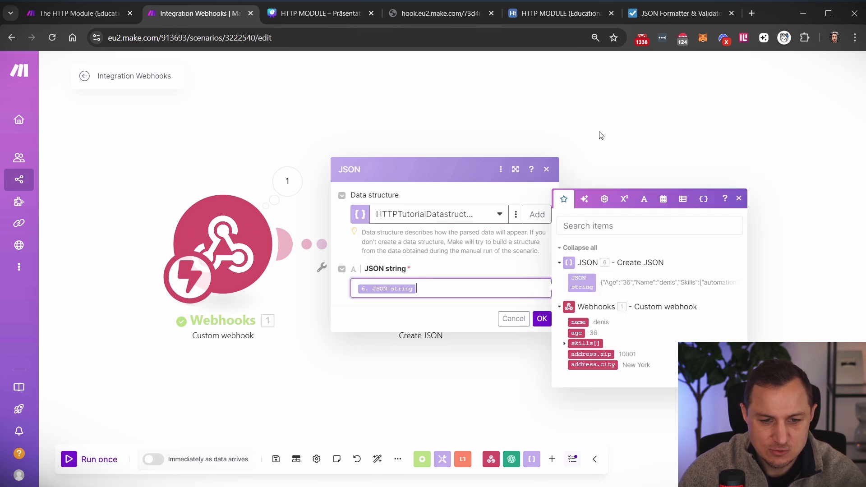
left_click(541, 319)
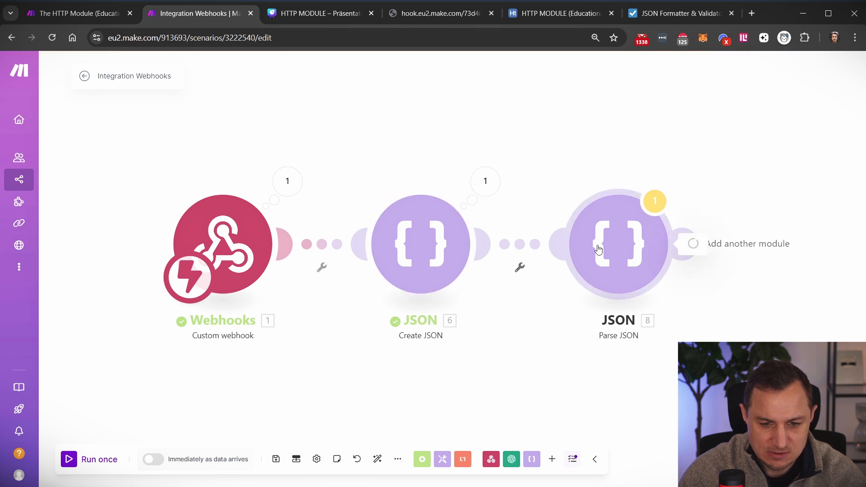
left_click(630, 220)
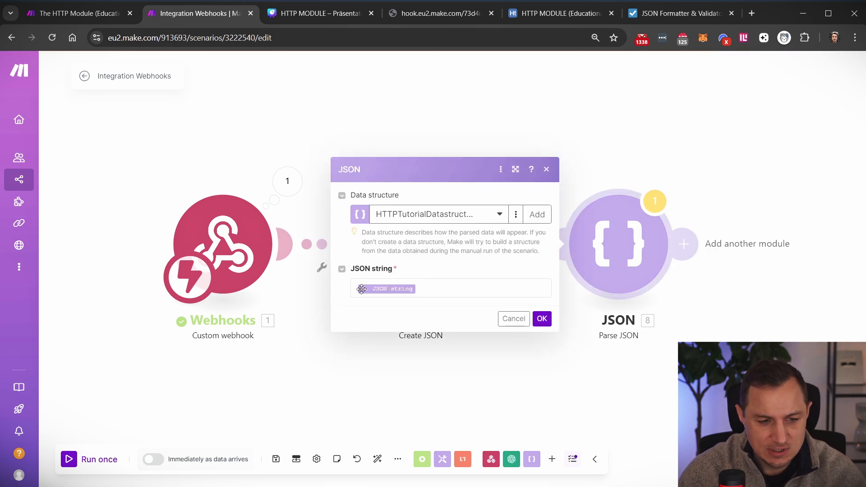
left_click(364, 371)
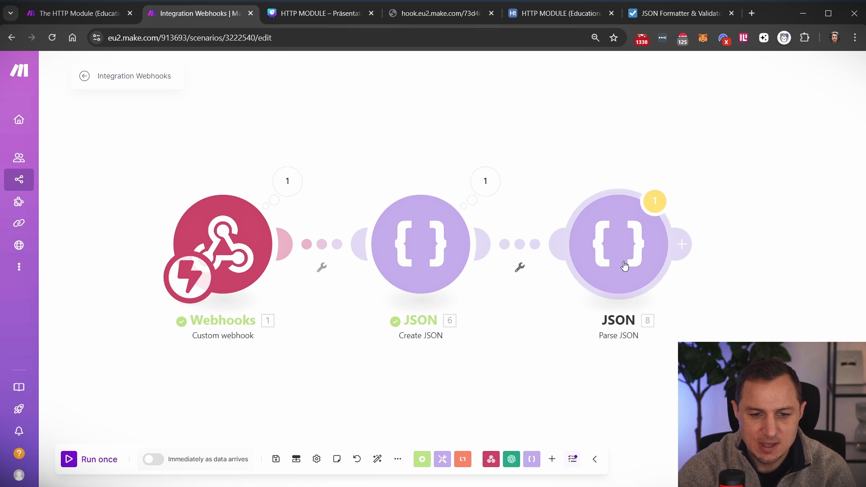
left_click(722, 243)
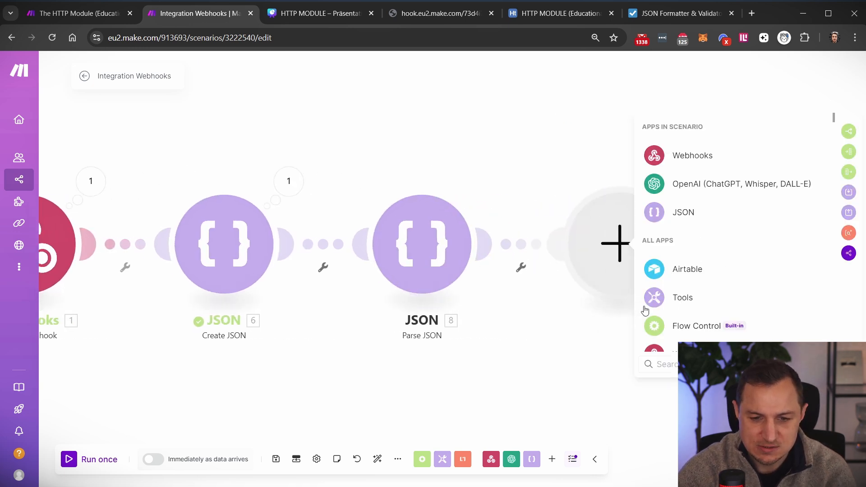
- Add a Tools Set variable module named 'name' with Parse JSON's 8. Name as its value
left_click(675, 299)
left_click(676, 332)
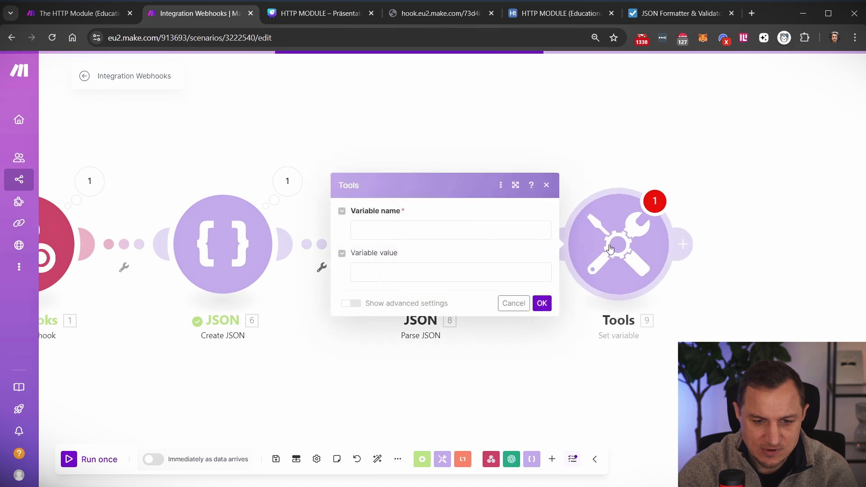
left_click(431, 231)
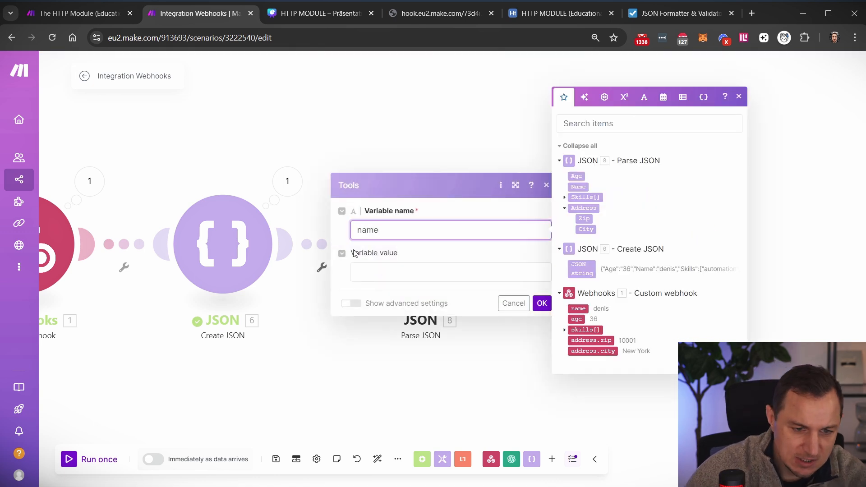
left_click(361, 272)
left_click(580, 230)
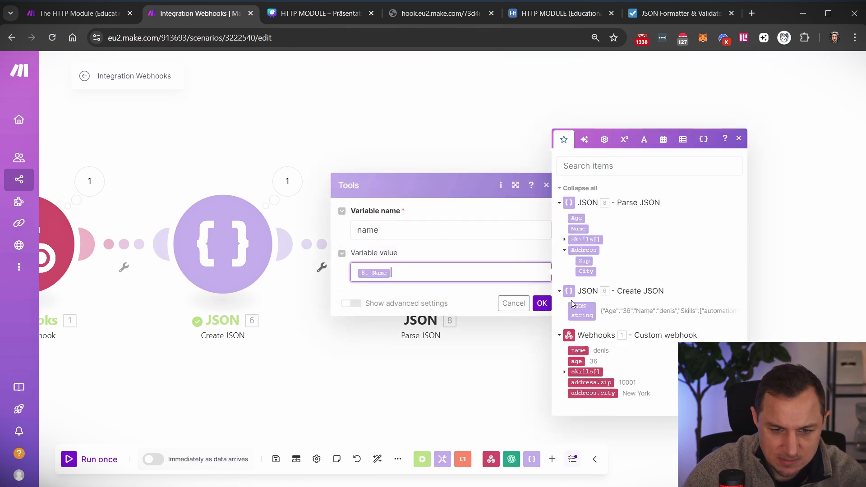
left_click(542, 303)
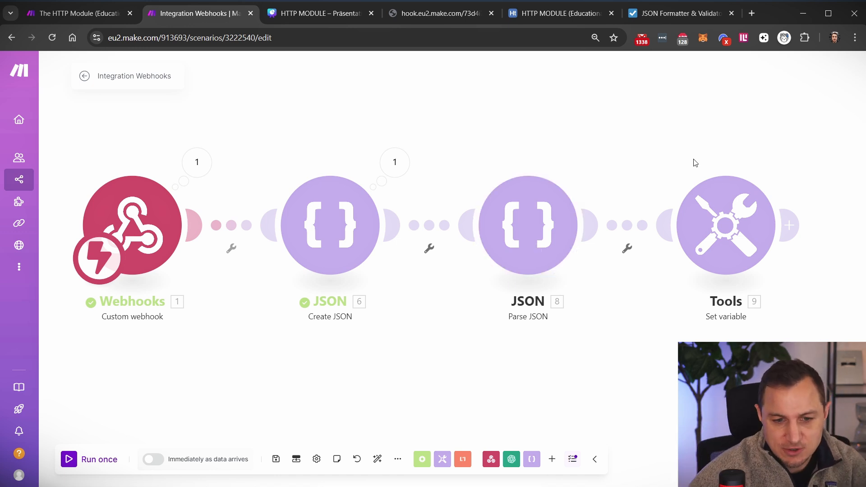
- Run the scenario once and re-send the webhook URL from its browser tab
left_click(68, 463)
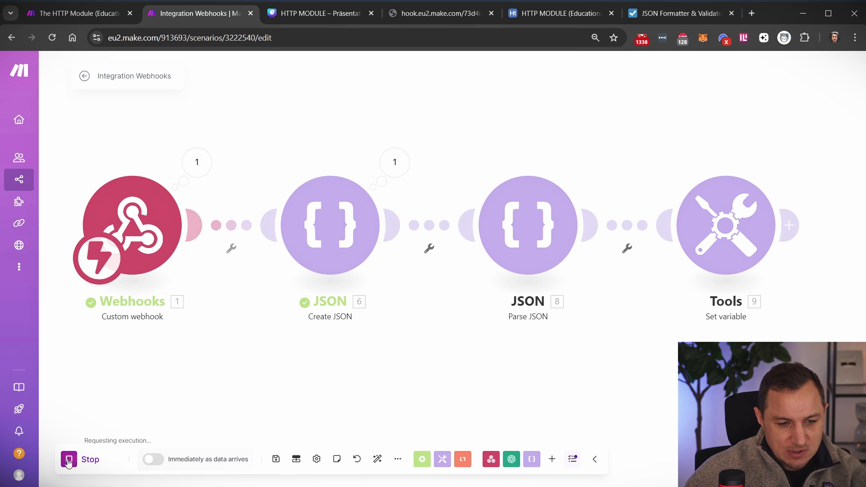
left_click(413, 18)
left_click(321, 39)
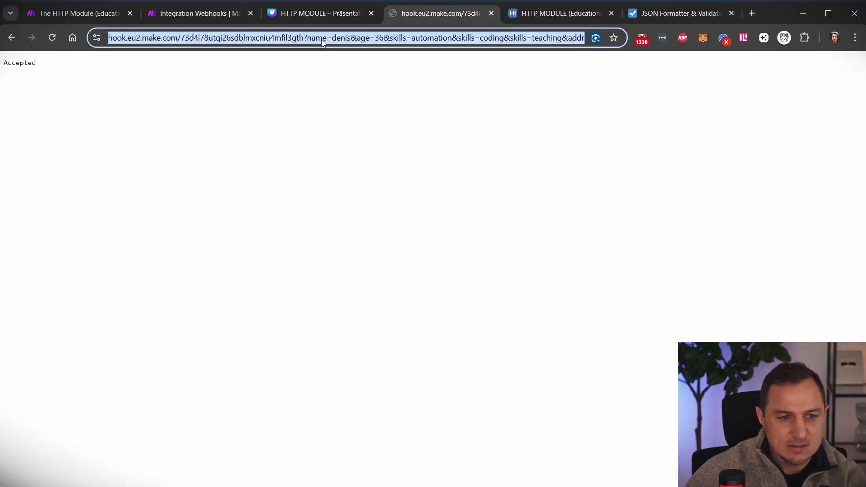
left_click(199, 13)
- Check Parse JSON's output: Age 36, Name, Skills, and Address Zip 10001, City New York
left_click(618, 181)
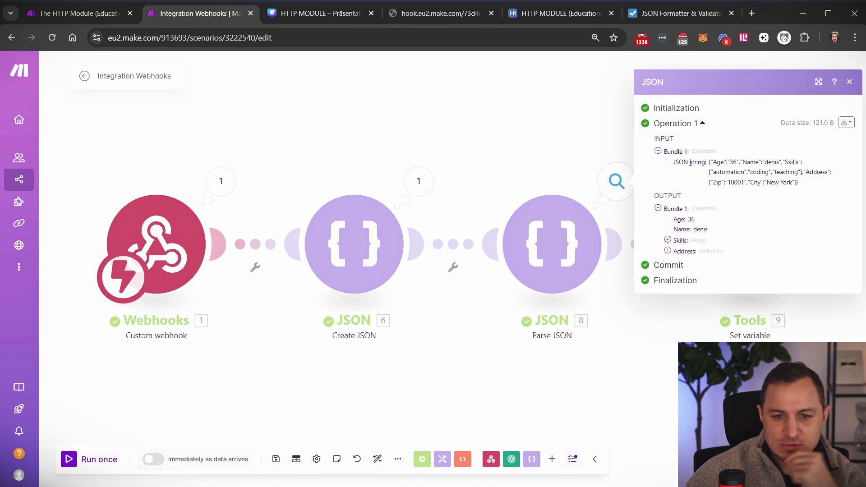
left_click_drag(714, 165, 802, 188)
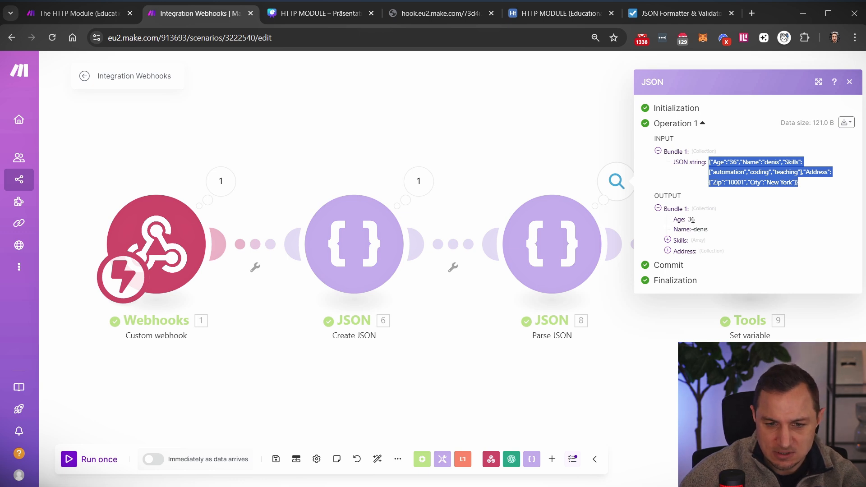
left_click_drag(681, 228, 738, 233)
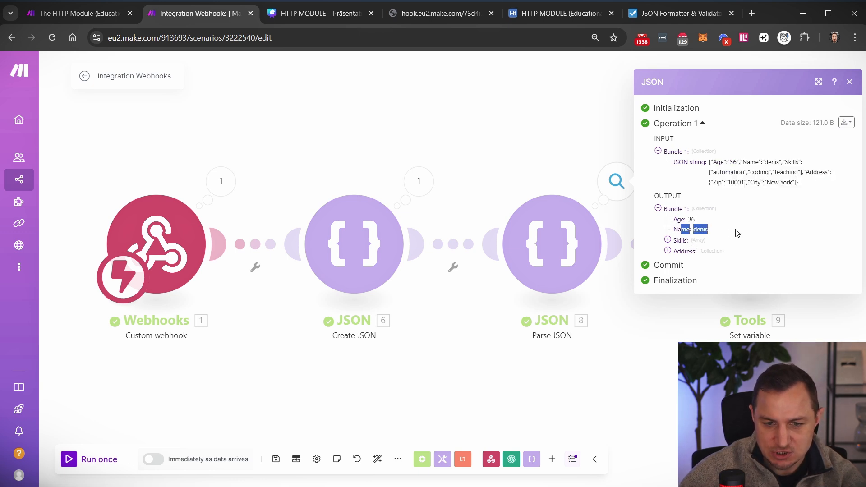
left_click(679, 241)
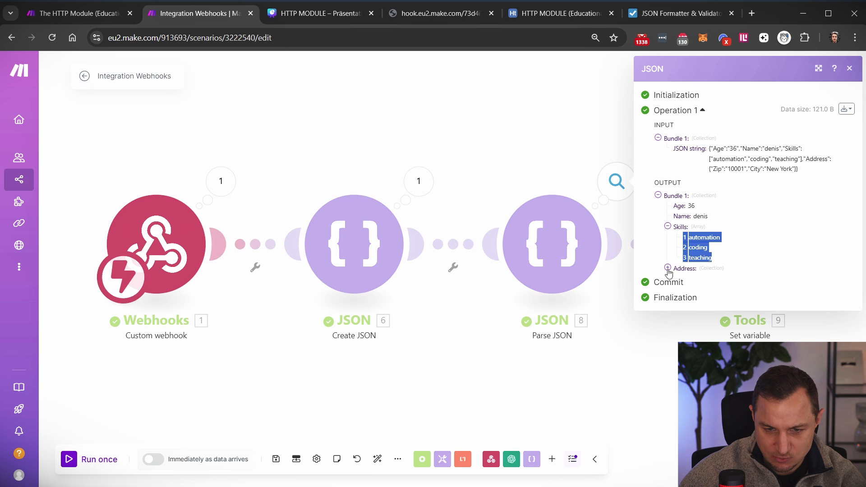
left_click(668, 268)
left_click_drag(683, 276, 741, 289)
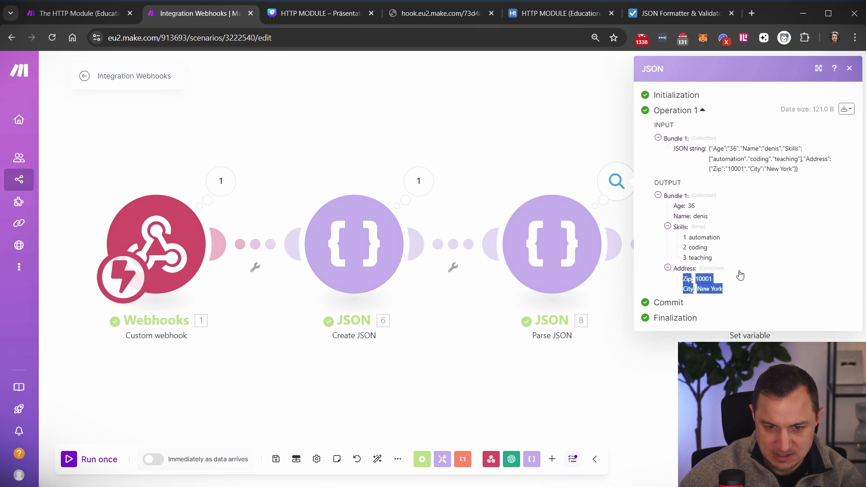
left_click(614, 157)
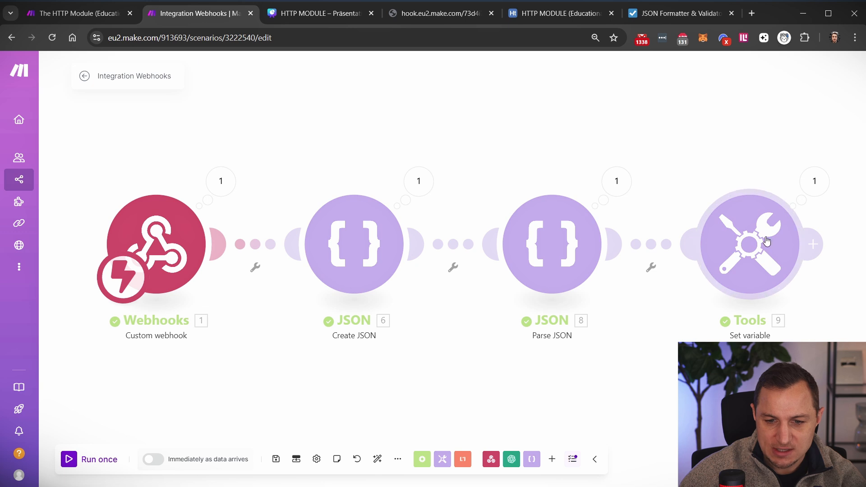
- Delete the mapped Name from the Set variable's value field
left_click(736, 215)
left_click(558, 270)
key("BackSpace")
key("BackSpace")
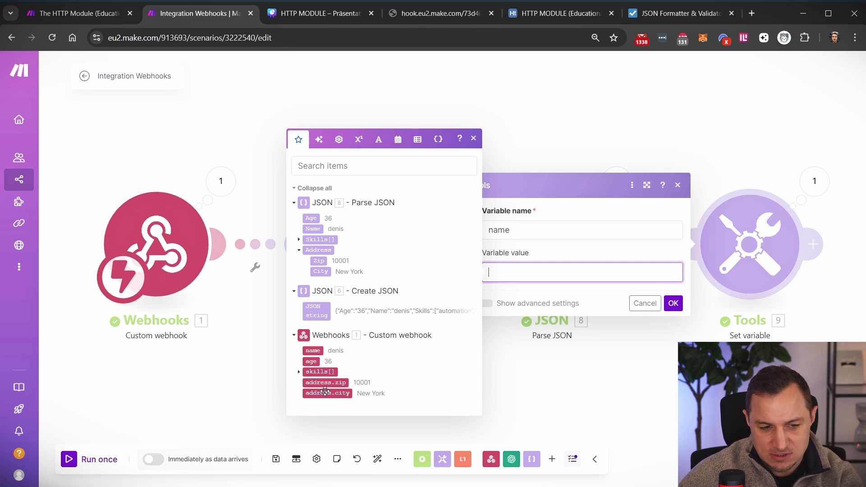
- Close the emptied Set variable settings and marquee-select the Create JSON and Parse JSON modules
left_click(535, 131)
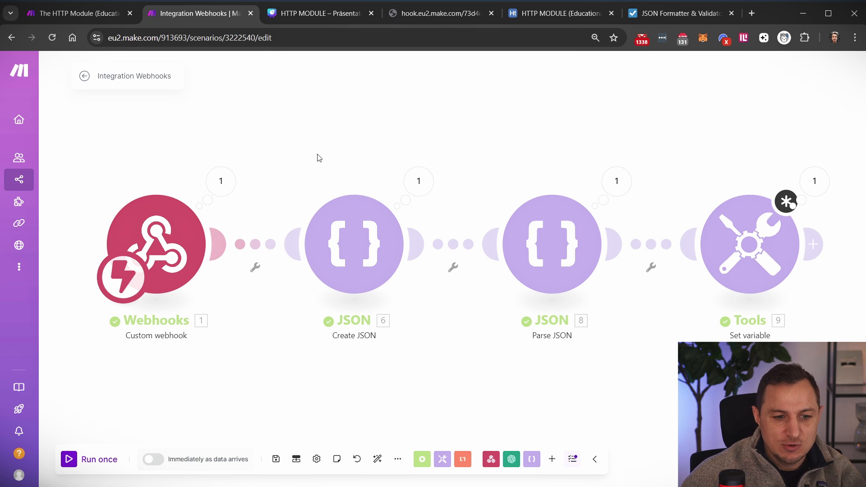
left_click_drag(313, 152, 436, 362)
mouse_move(462, 116)
left_mouse_down()
mouse_move(572, 294)
mouse_move(673, 413)
left_mouse_up()
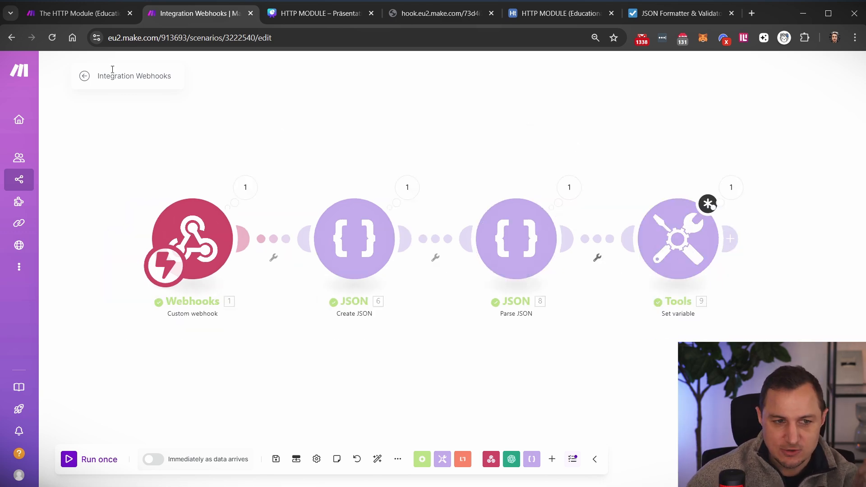
- Switch to The HTTP Module (Educational Video) scenario and survey its webhook, API and request modules
left_click(79, 13)
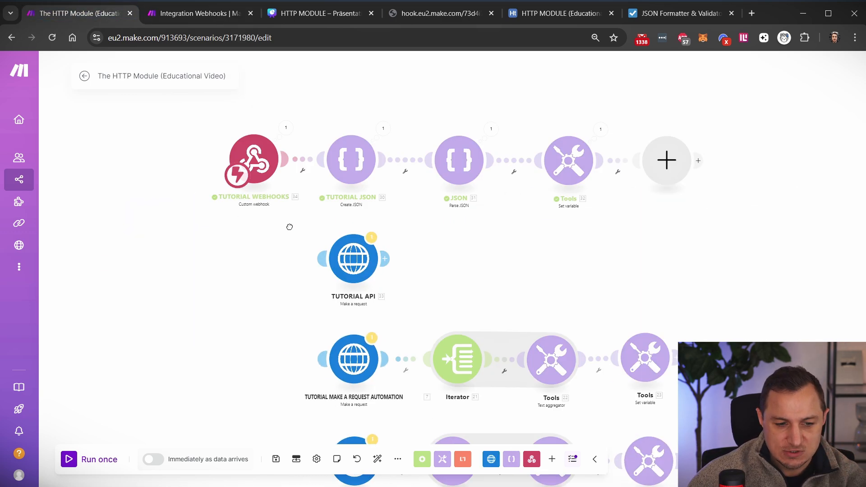
scroll(289, 227, "up", 3)
scroll(316, 212, "up", 2)
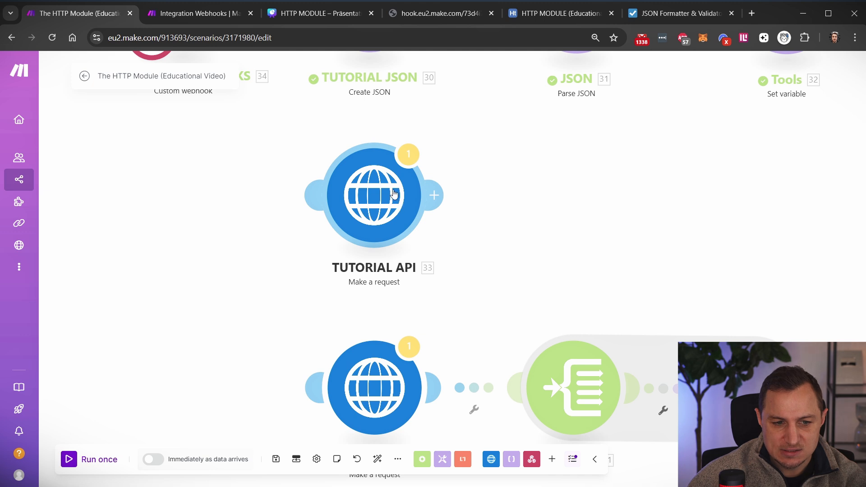
scroll(280, 257, "down", 2)
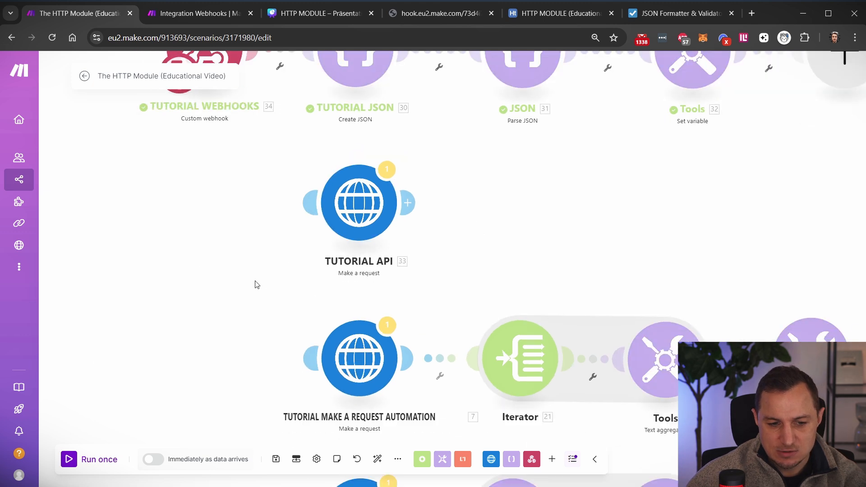
left_click_drag(256, 284, 167, 151)
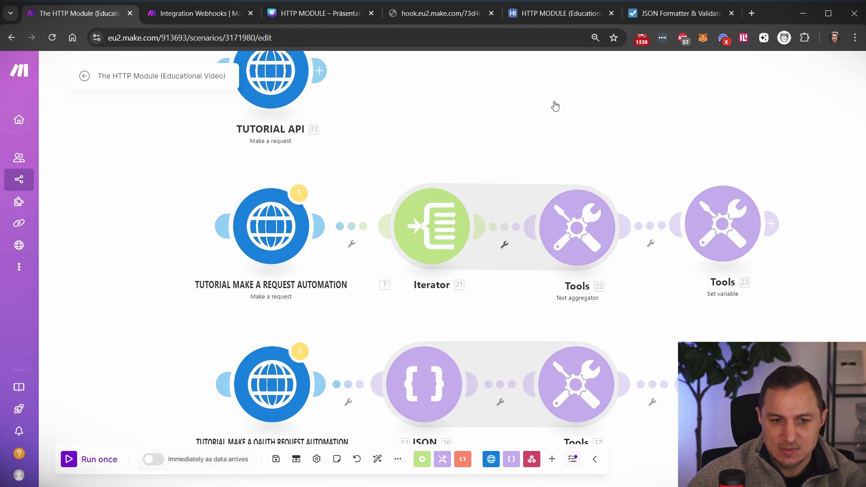
left_click_drag(555, 106, 574, 312)
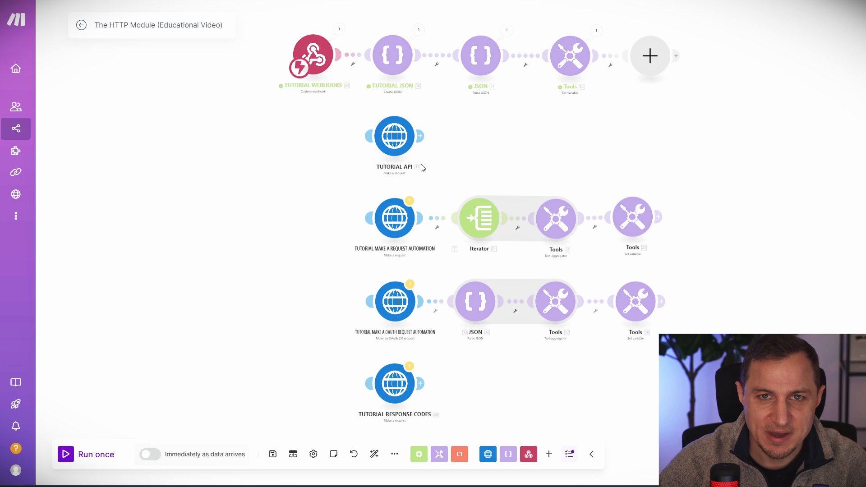
scroll(346, 175, "up", 2)
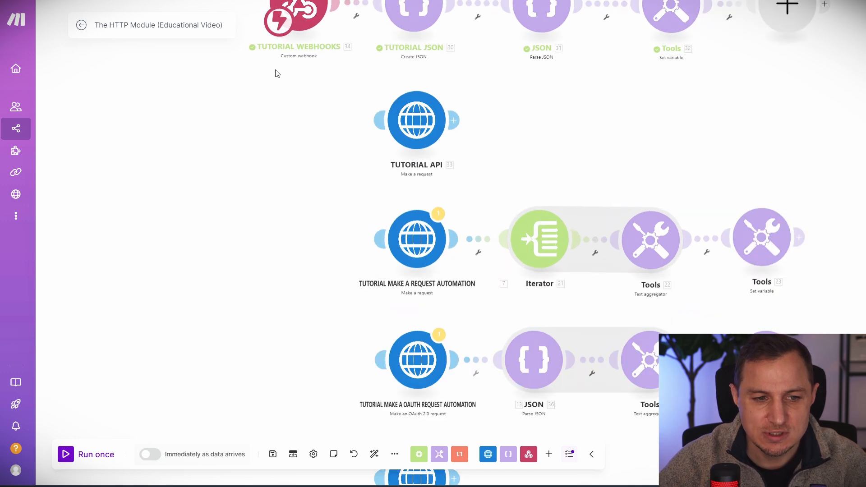
left_click_drag(293, 176, 248, 251)
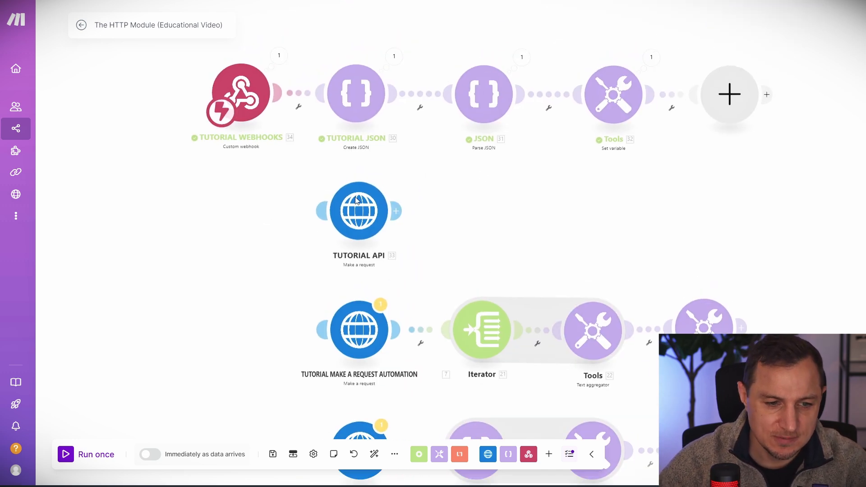
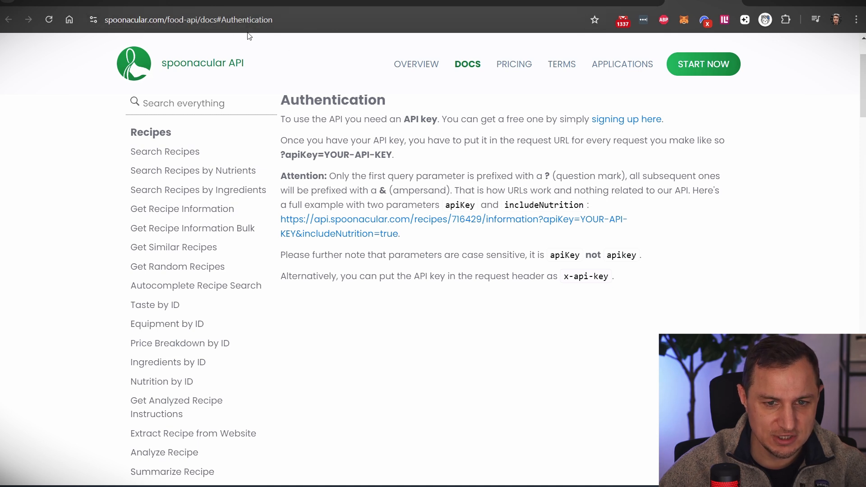
- Browse the Search Recipes endpoint documentation in the Spoonacular docs
left_click(166, 153)
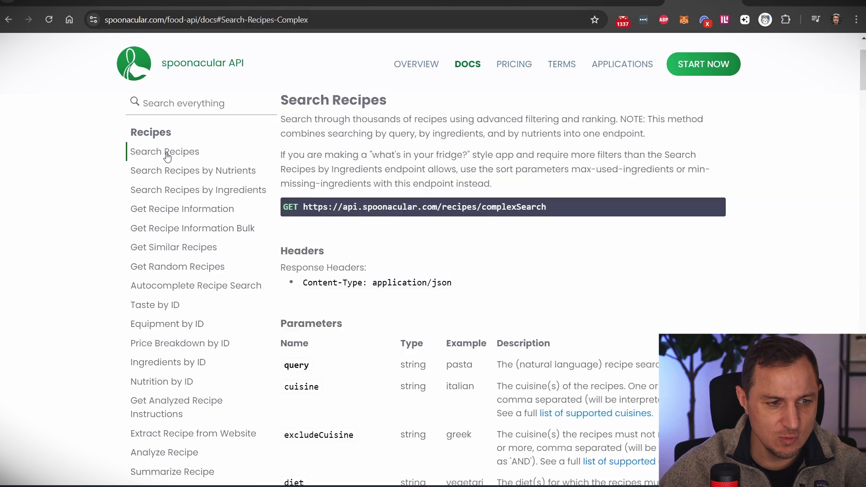
scroll(438, 273, "down", 3)
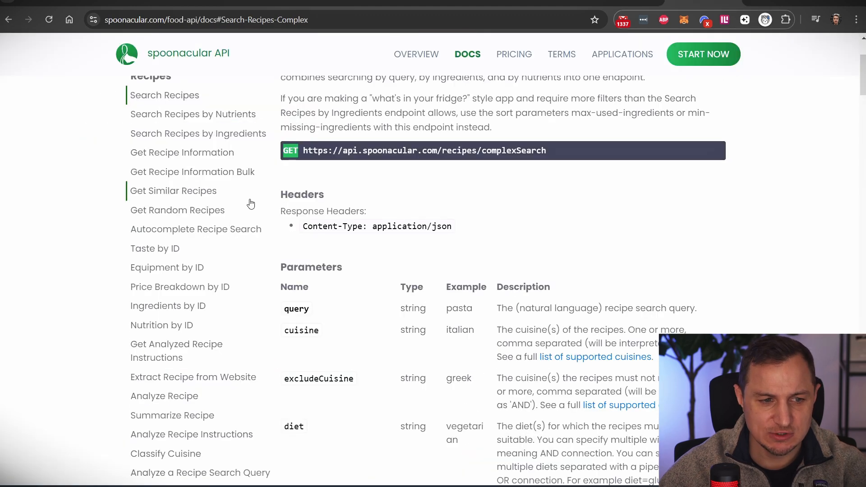
left_click_drag(280, 154, 293, 145)
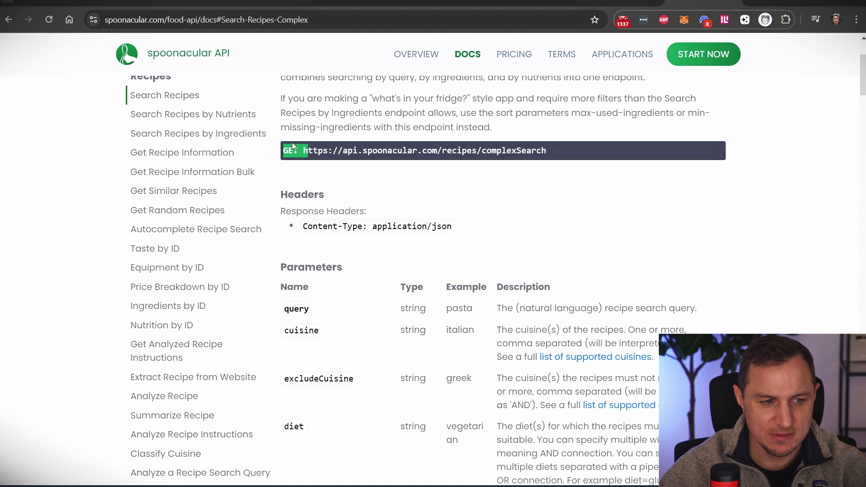
- Open Get Random Recipes and inspect its GET method and application/json Content-Type header
left_click(183, 212)
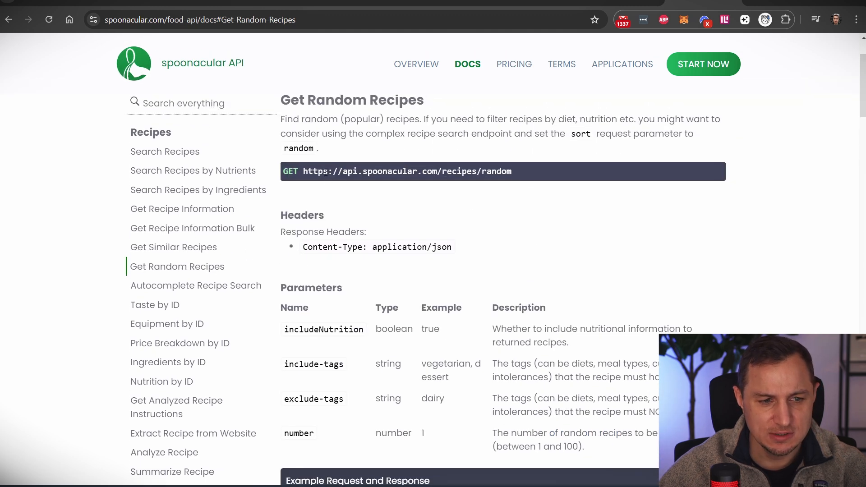
left_click_drag(299, 172, 526, 165)
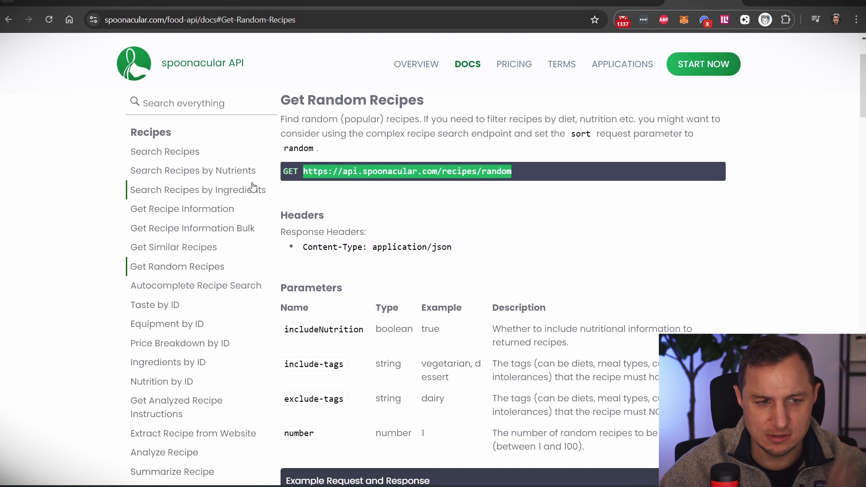
left_click(285, 174)
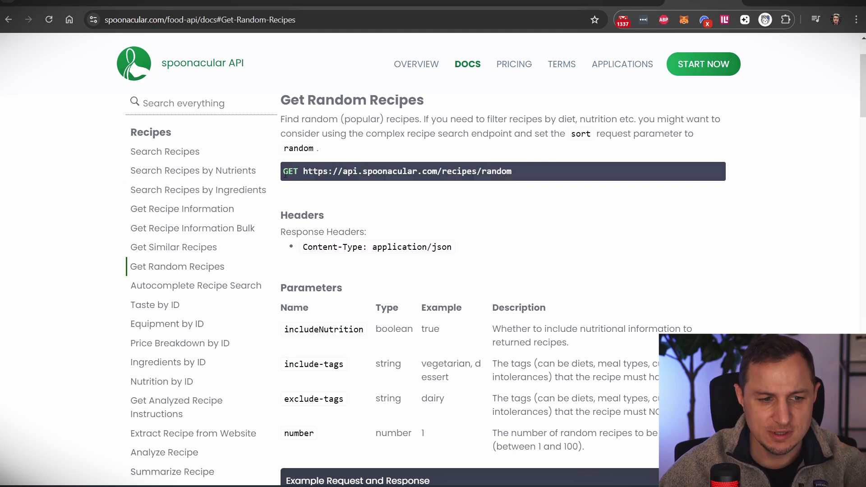
left_click(333, 250)
left_click_drag(275, 233, 361, 231)
left_click(431, 232)
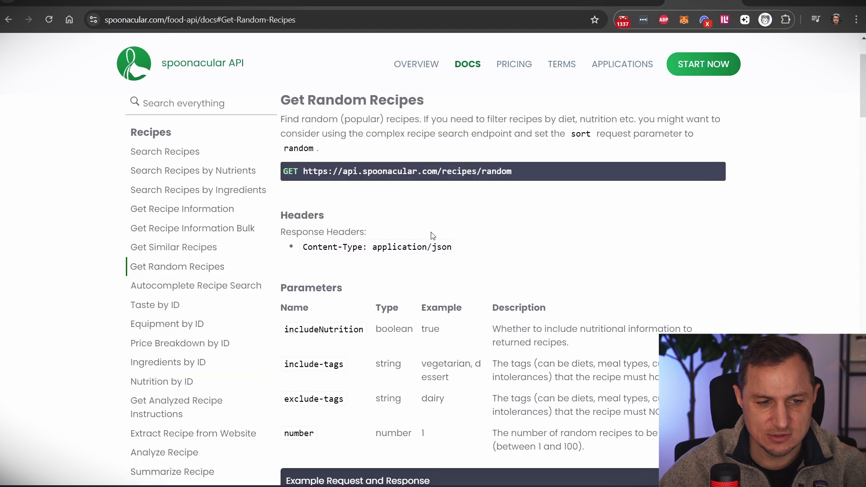
left_click_drag(454, 248, 378, 247)
left_click(419, 246)
triple_click(436, 249)
left_click(500, 241)
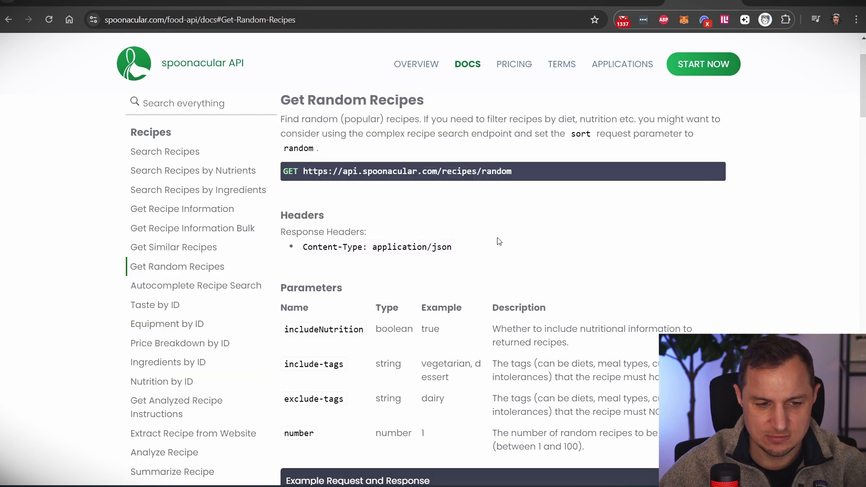
scroll(510, 232, "down", 2)
scroll(509, 229, "up", 3)
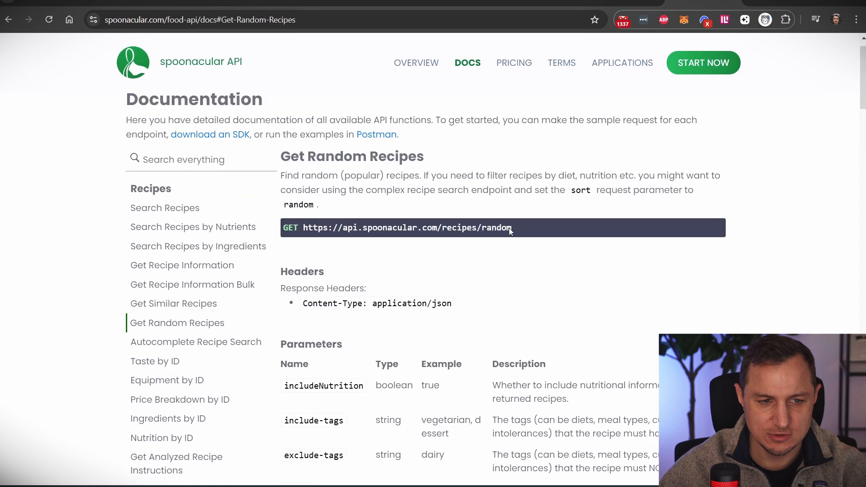
scroll(509, 229, "down", 4)
scroll(339, 199, "down", 1)
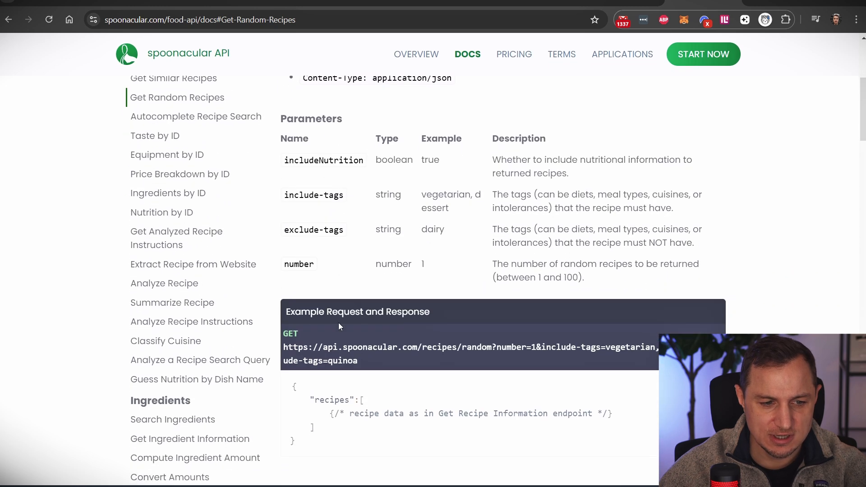
scroll(365, 311, "down", 1)
scroll(412, 284, "up", 5)
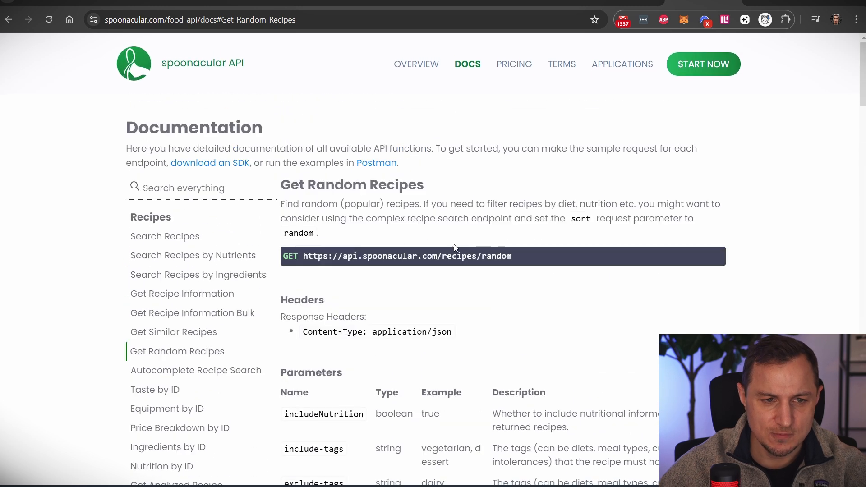
left_click_drag(507, 254, 301, 253)
key("ctrl+c")
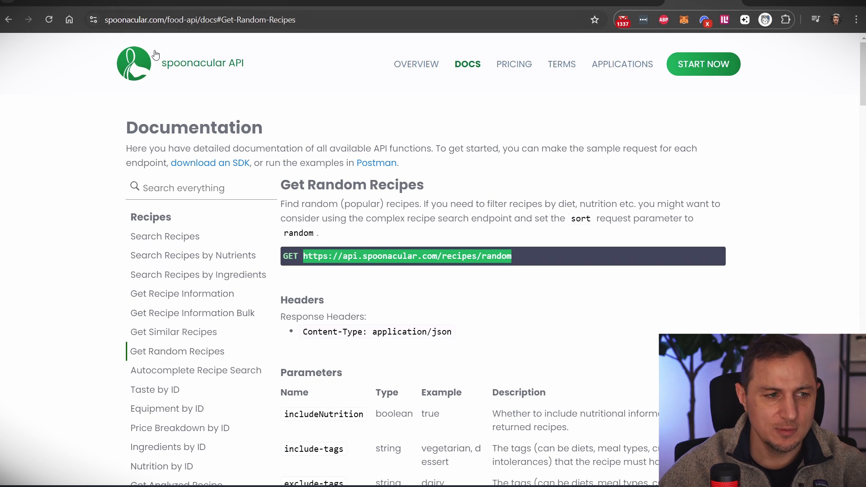
- Delete the Create JSON, Parse JSON and Tools modules after the webhook
left_click(118, 3)
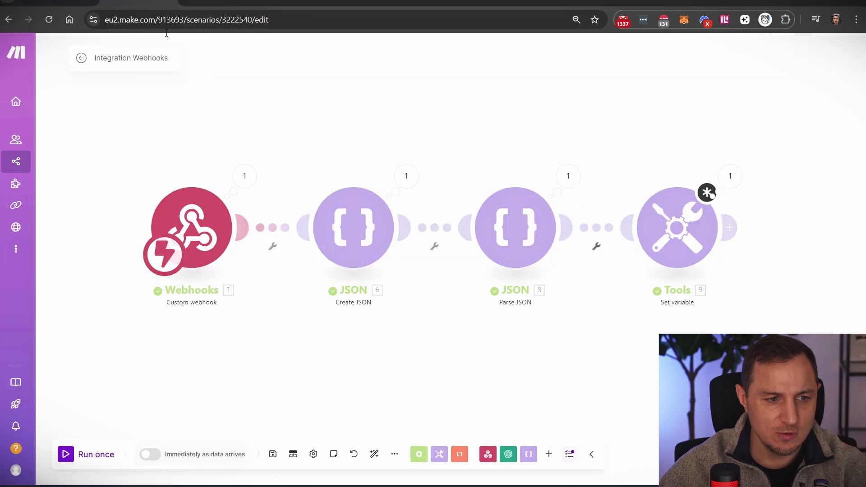
right_click(366, 232)
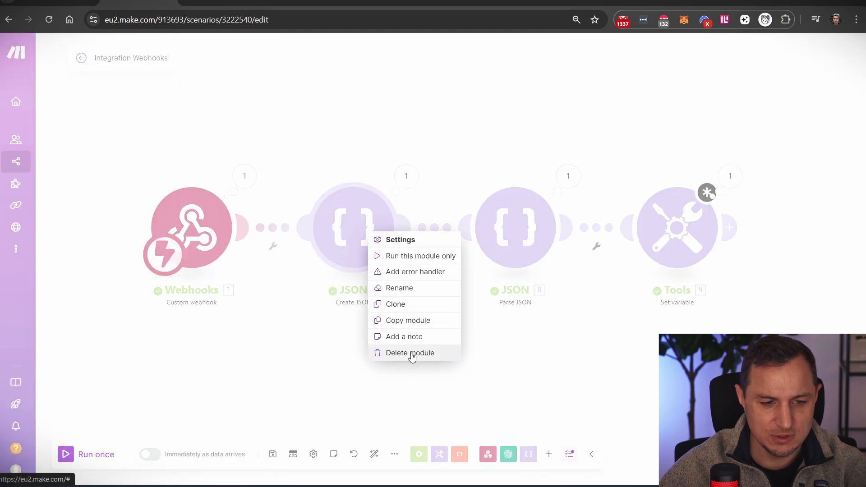
left_click(411, 354)
left_click(547, 234)
right_click(501, 242)
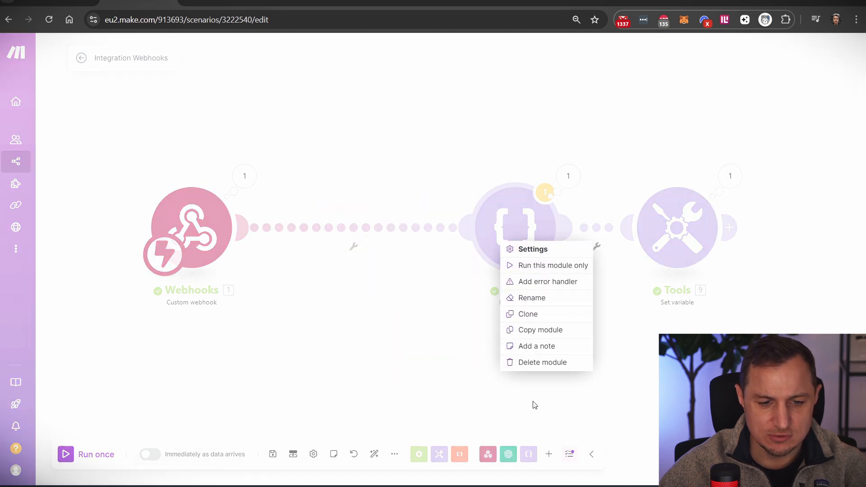
left_click(535, 363)
left_click(730, 245)
right_click(676, 237)
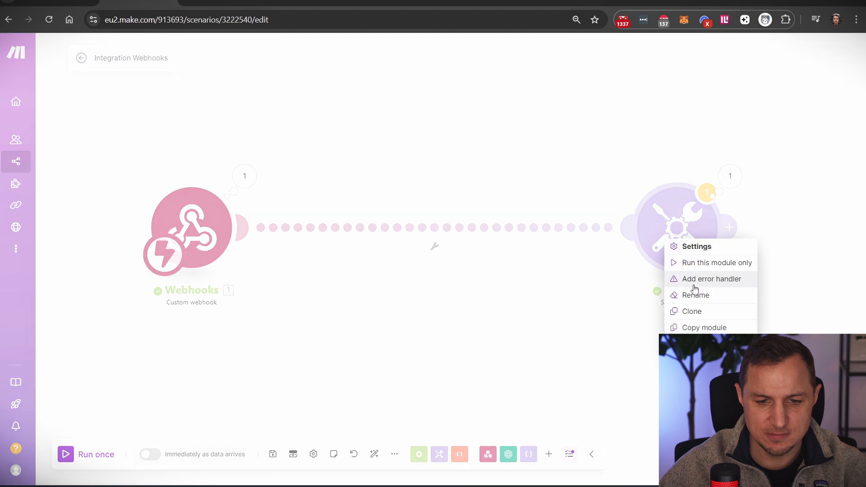
left_click(716, 361)
- Add an HTTP Make a request module with the random recipes URL pasted in
left_click(335, 233)
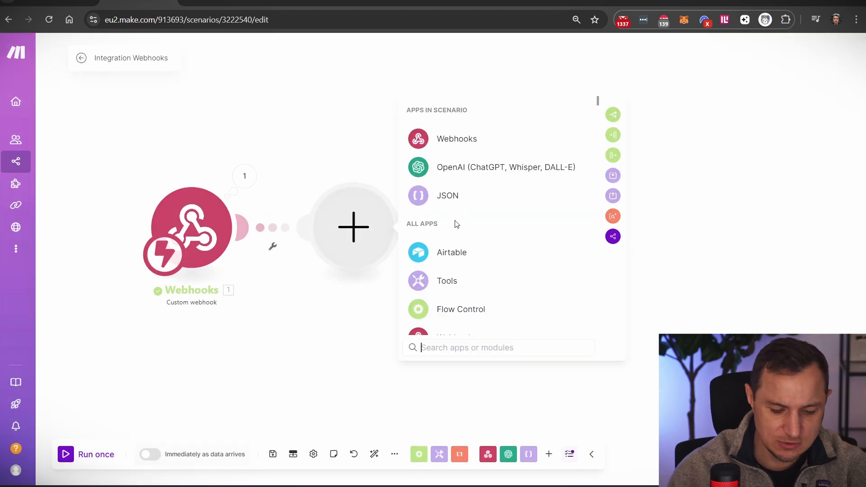
type("http")
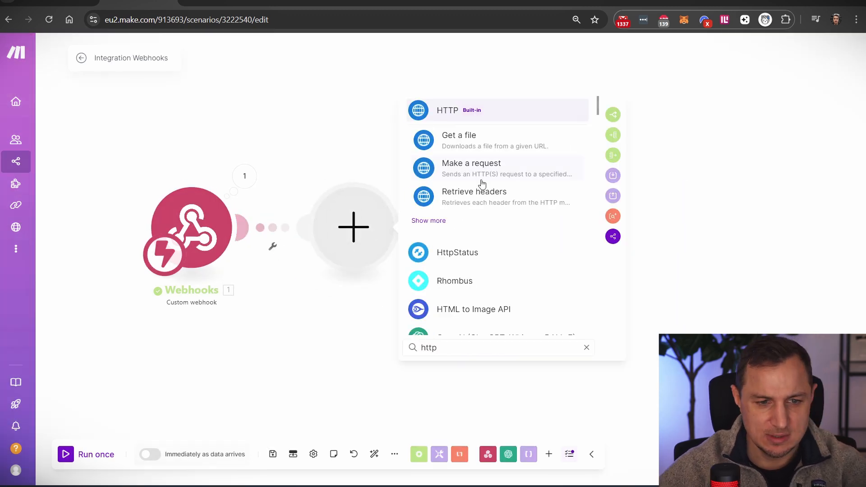
left_click(477, 168)
left_click(455, 132)
key("ctrl+v")
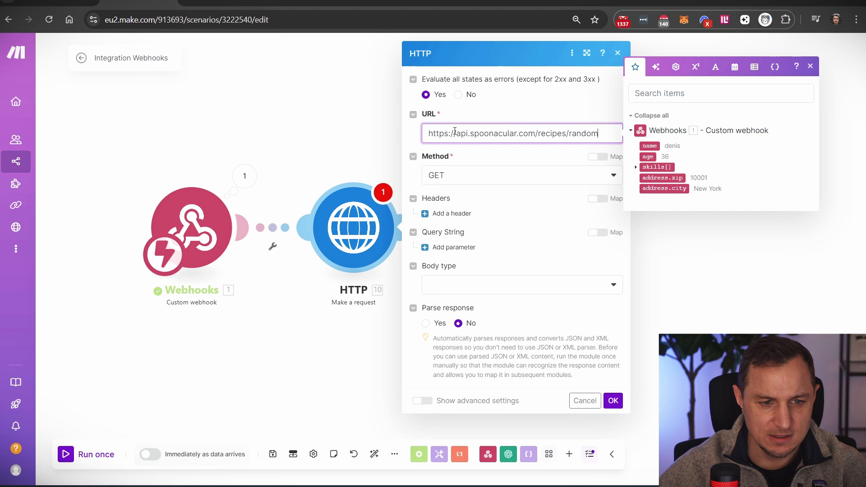
left_click(578, 116)
- Check the reference tutorial scenario's request method, keeping it as GET
left_click(703, 1)
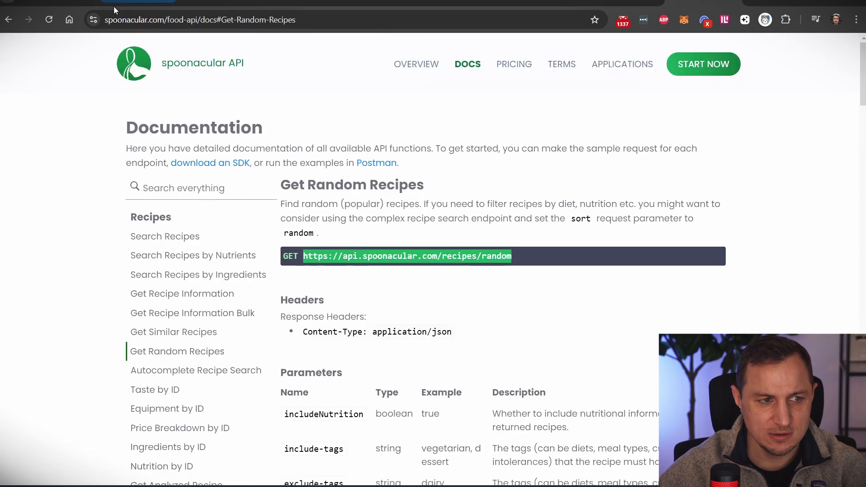
left_click(135, 2)
left_click(453, 184)
left_click(439, 204)
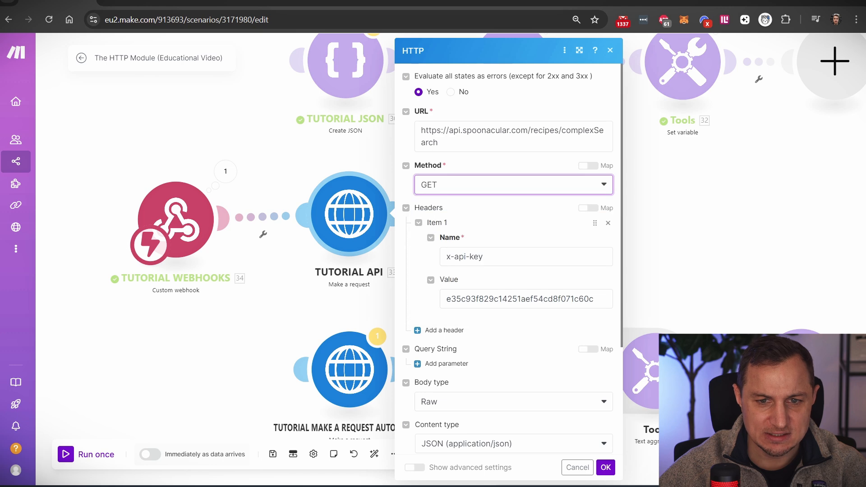
- Review the Get Random Recipes docs again and go to the API console sign-up page
left_click(703, 2)
left_click(151, 237)
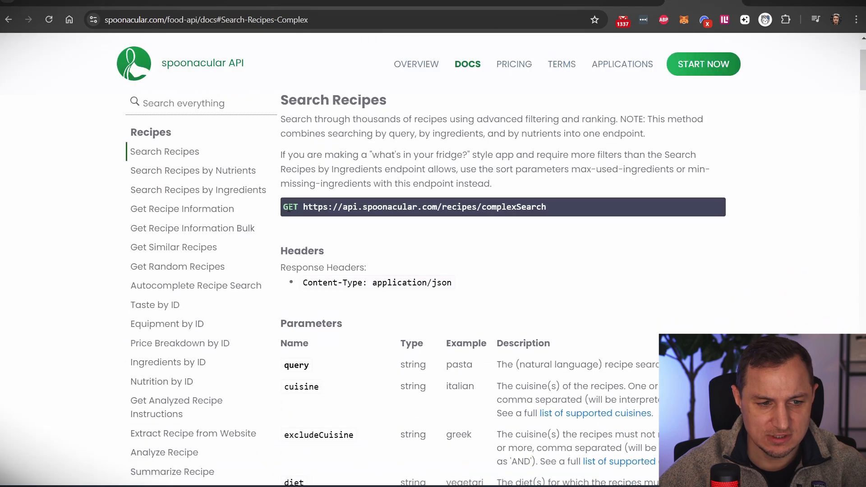
key("alt+Left")
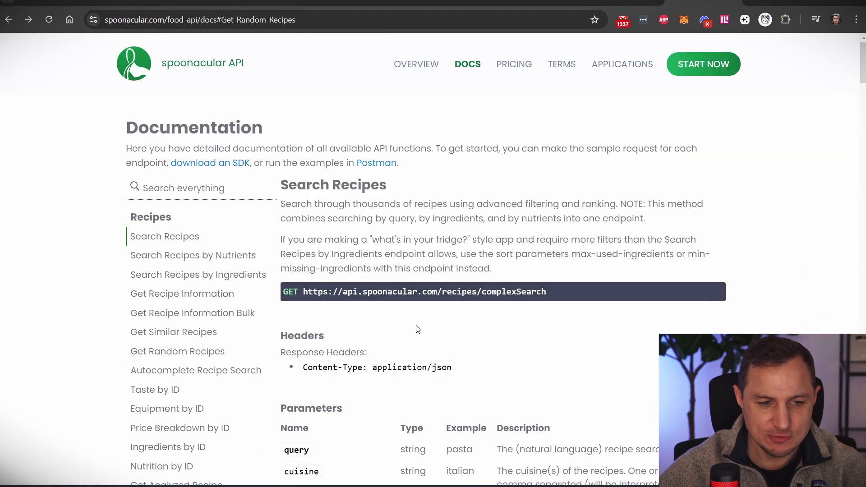
scroll(420, 329, "down", 3)
left_click_drag(382, 255, 588, 267)
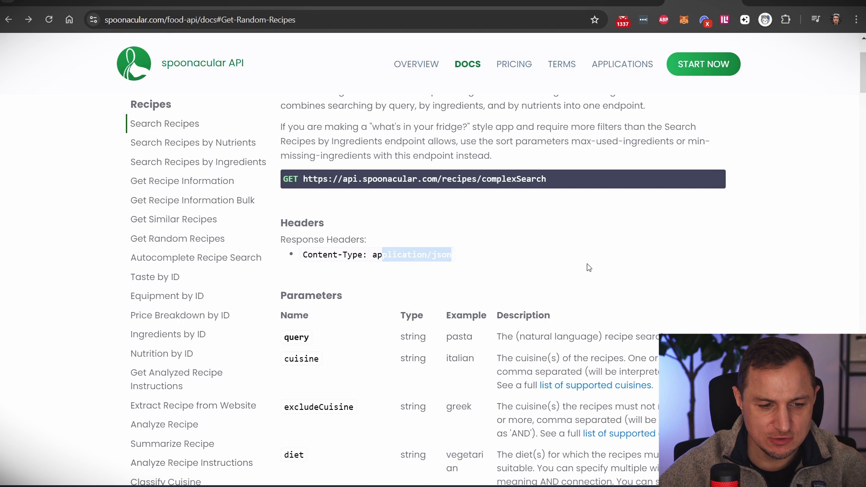
scroll(587, 257, "up", 3)
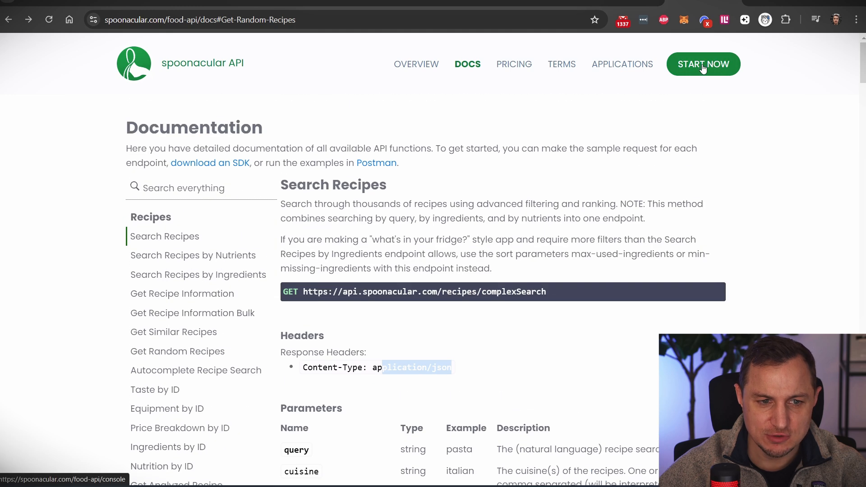
left_click(717, 63)
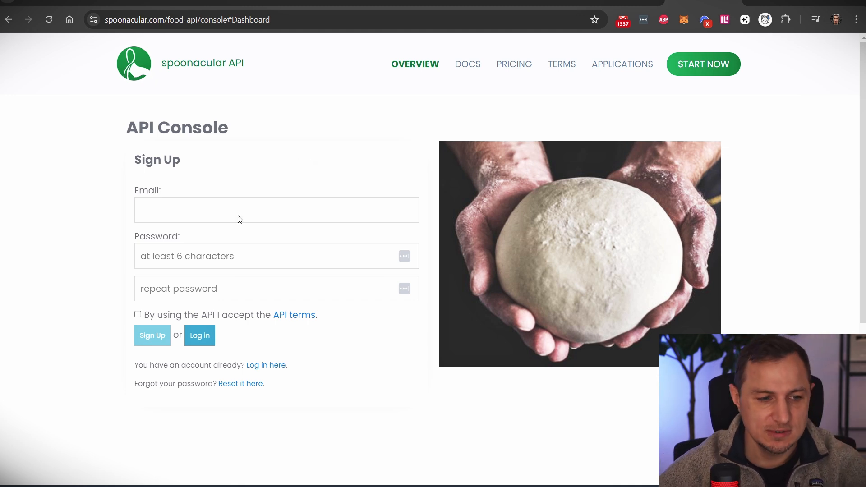
- Copy the API key from the reference scenario's HTTP header
left_click(117, 5)
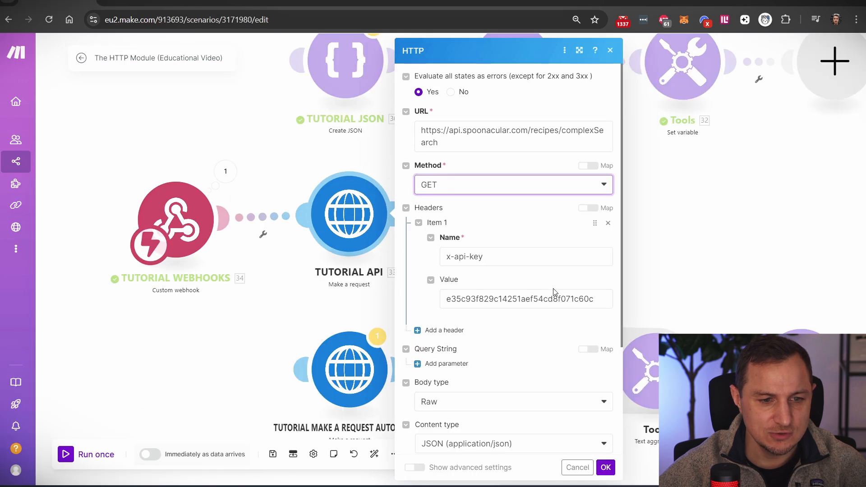
left_click(555, 293)
key("ctrl+a")
key("ctrl+c")
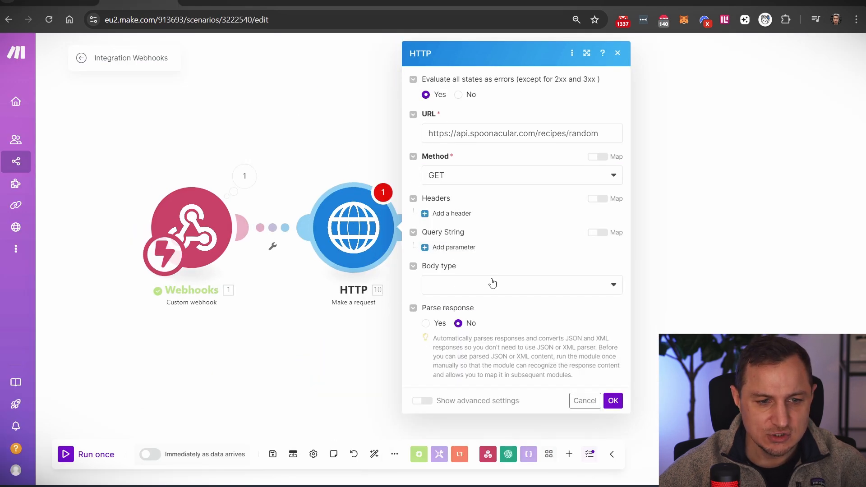
- Add a request header to the HTTP module with the API key as its value
left_click(452, 214)
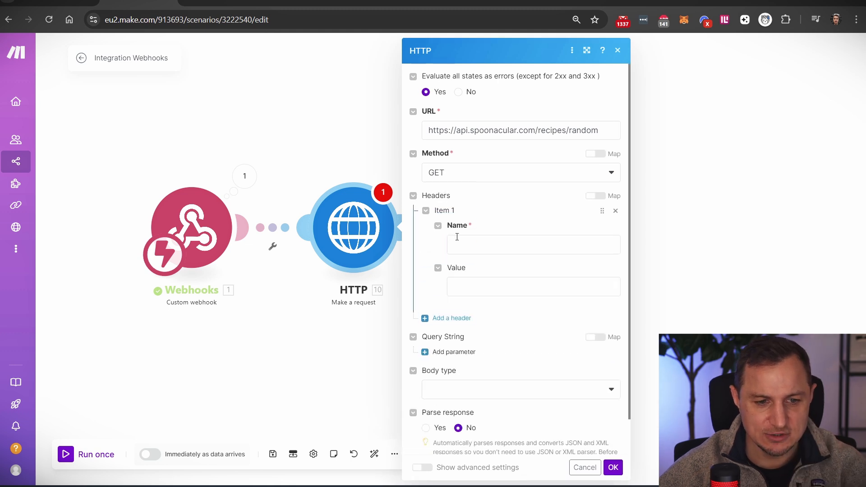
left_click(477, 243)
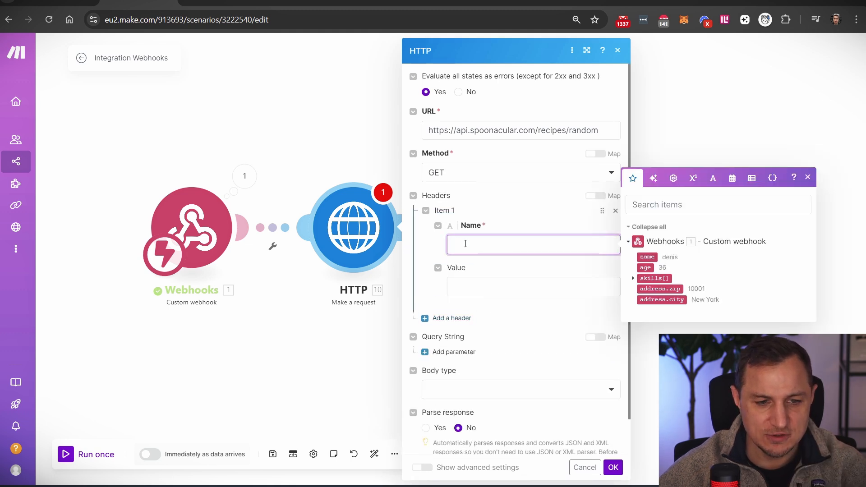
left_click(483, 292)
key("ctrl+v")
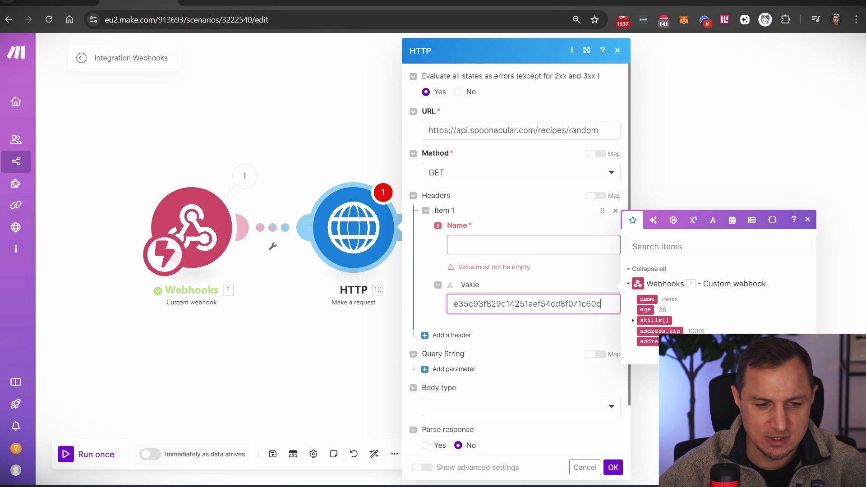
left_click(703, 6)
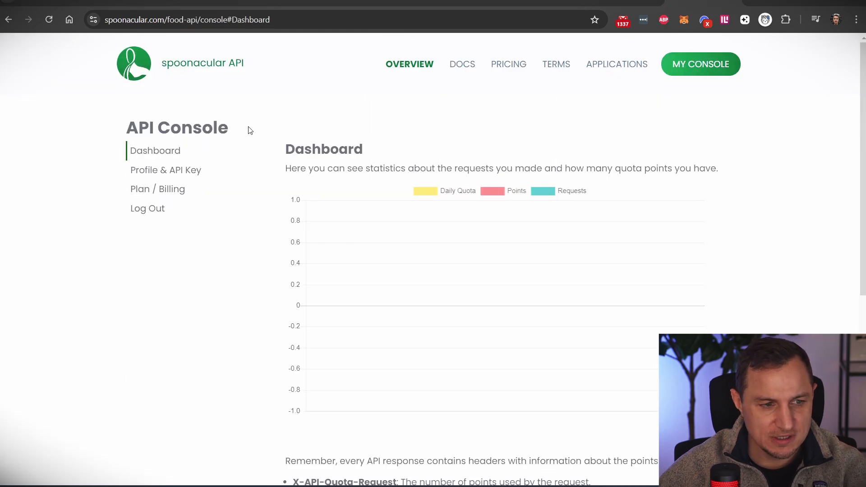
- Open the Profile & API Key page and try to reveal the masked key
left_click(156, 178)
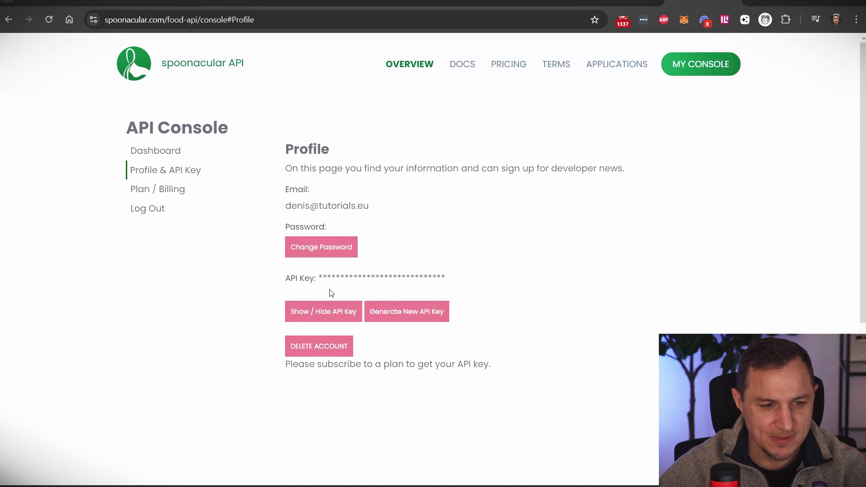
left_click(327, 314)
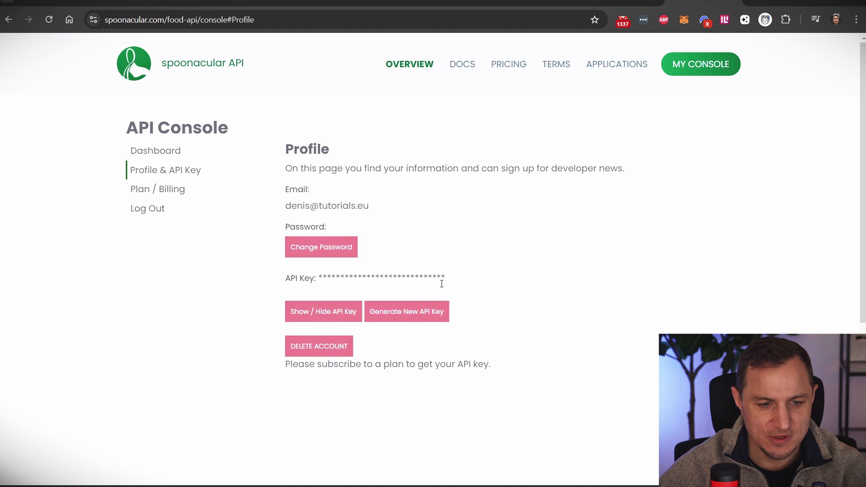
left_click(436, 319)
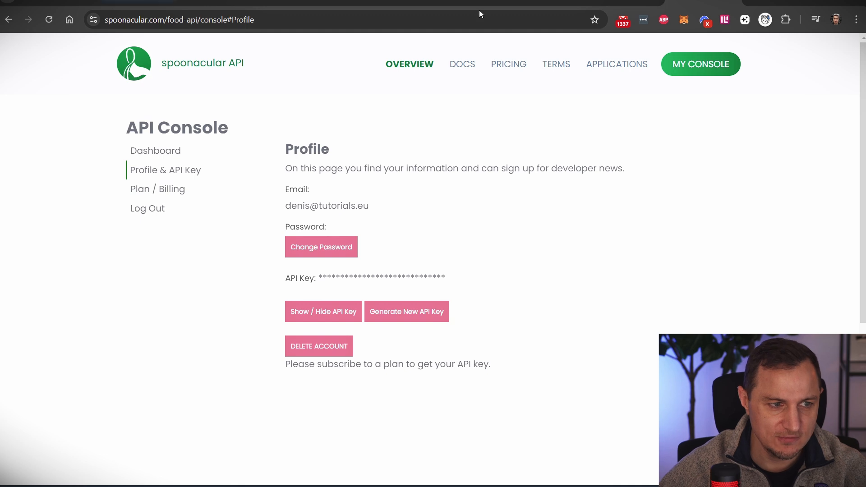
- Check the empty header Name in Make, then open the Spoonacular API documentation
left_click(151, 3)
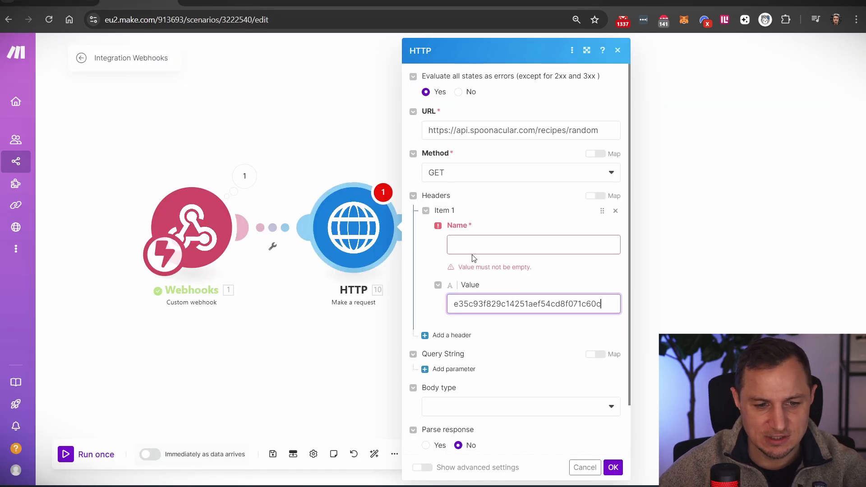
left_click(507, 236)
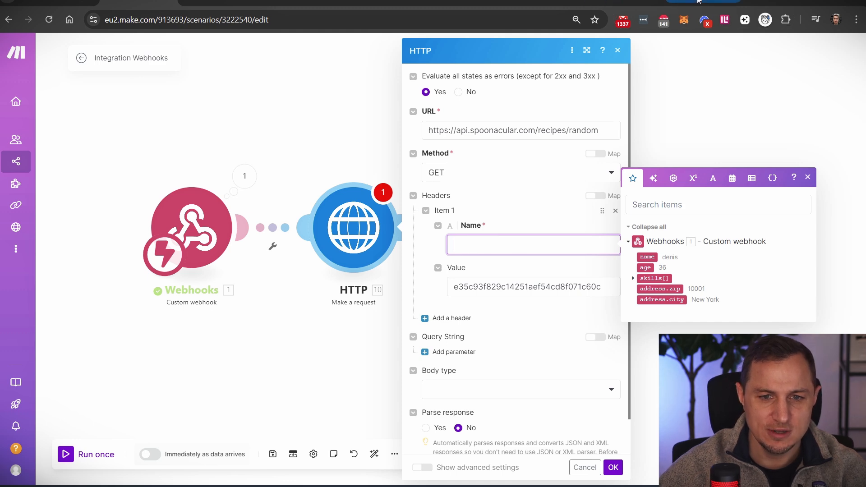
left_click(703, 2)
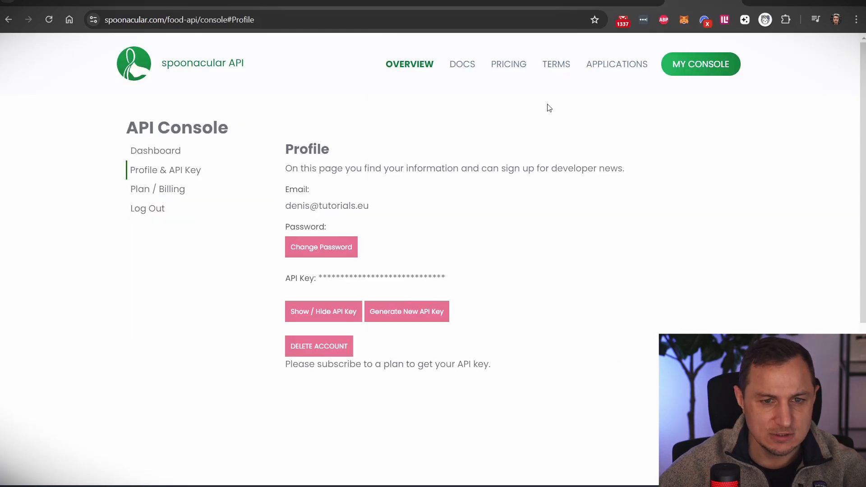
left_click(464, 67)
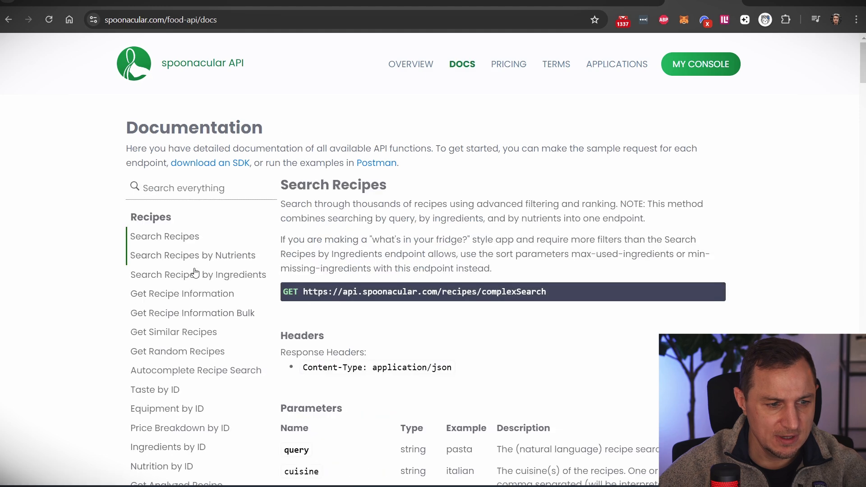
scroll(226, 309, "down", 8)
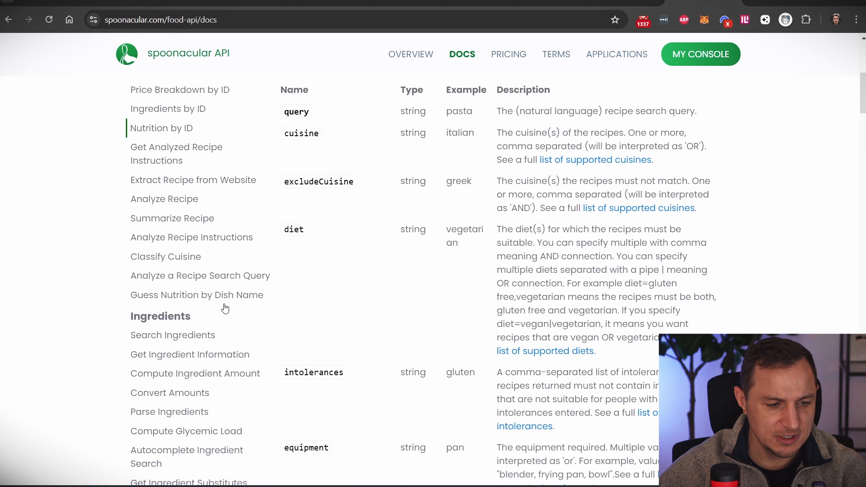
- Search the docs for 'auth' and read the ?apiKey=YOUR-API-KEY authentication example
scroll(170, 236, "up", 8)
left_click(194, 192)
type("auth")
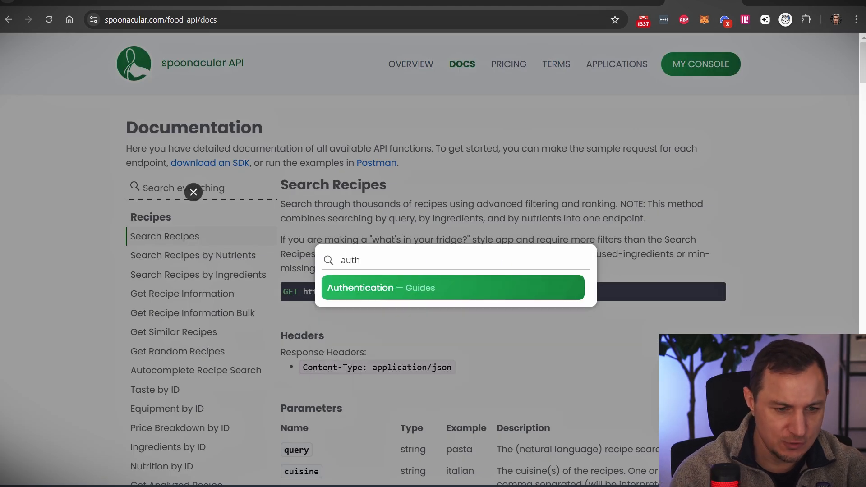
left_click(424, 285)
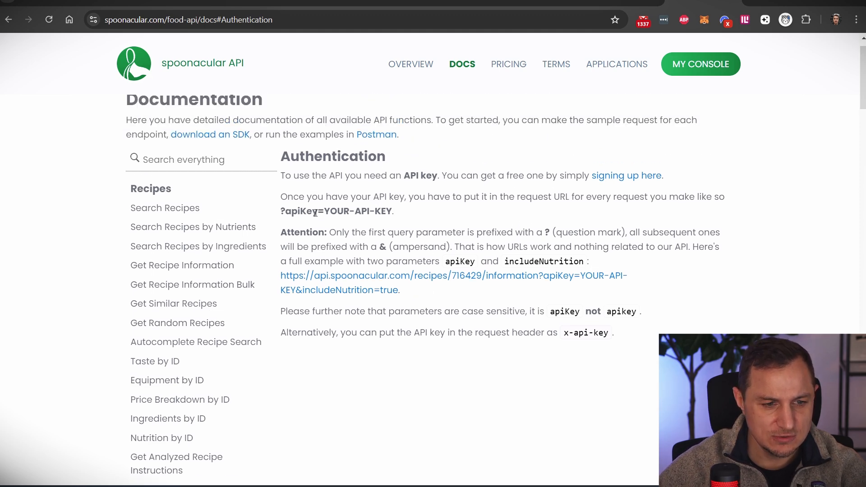
left_click_drag(325, 212, 284, 211)
left_click(344, 229)
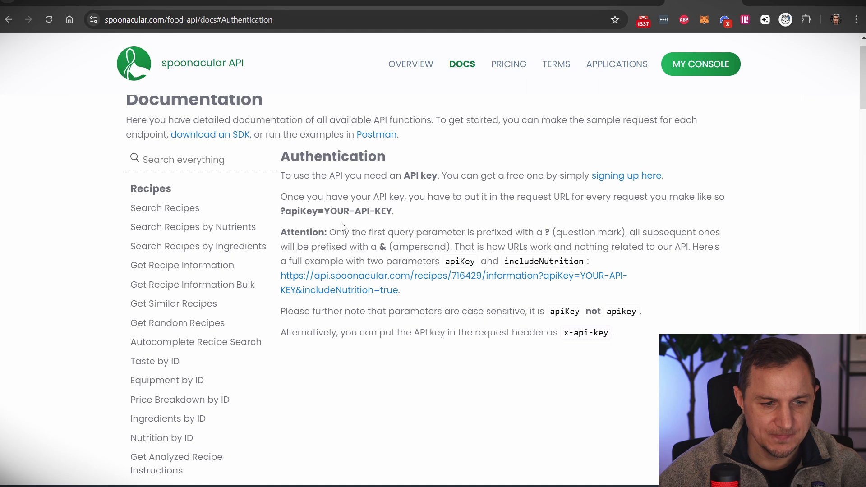
double_click(332, 212)
double_click(360, 213)
left_click(383, 213)
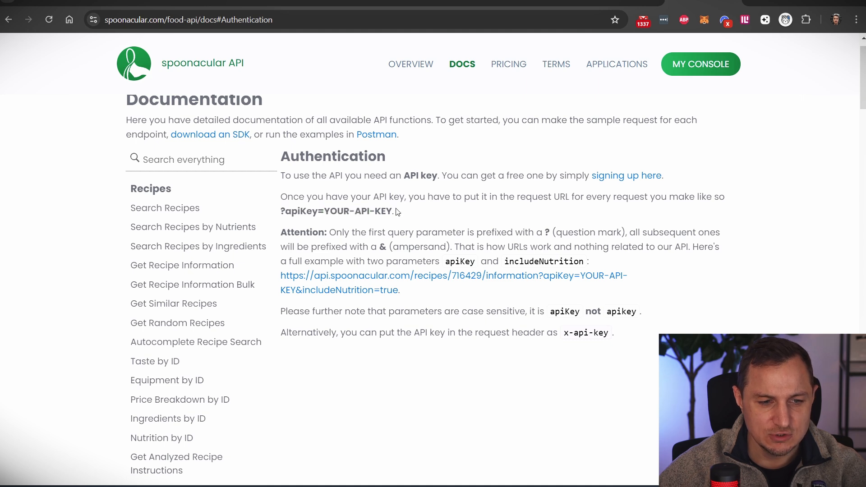
left_click_drag(391, 209, 288, 211)
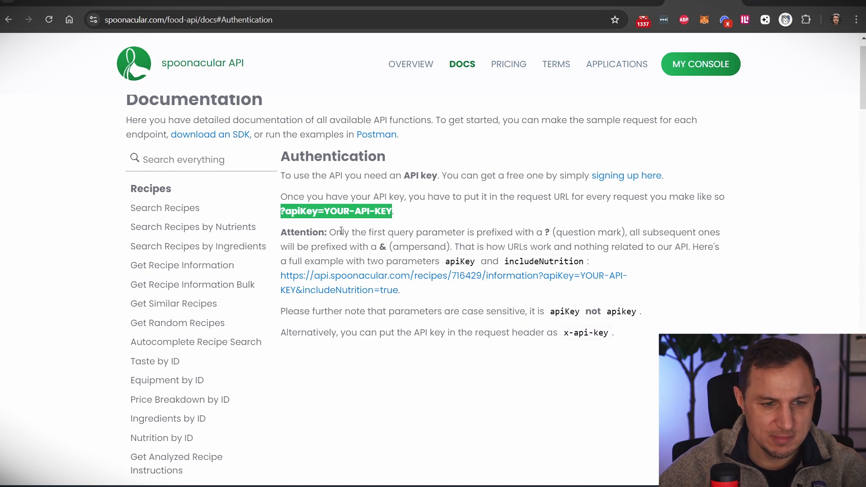
- Copy the Get Random Recipes URL and load it from the address bar
left_click(173, 323)
scroll(358, 95, "down", 1)
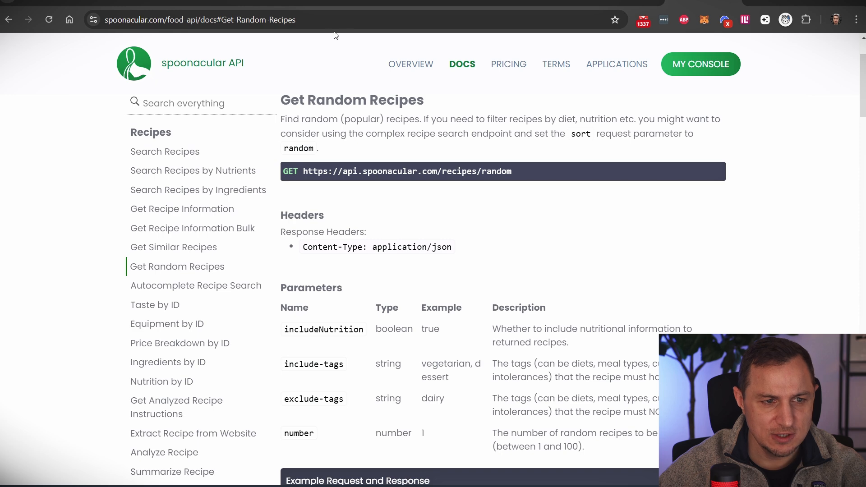
left_click_drag(527, 172, 307, 174)
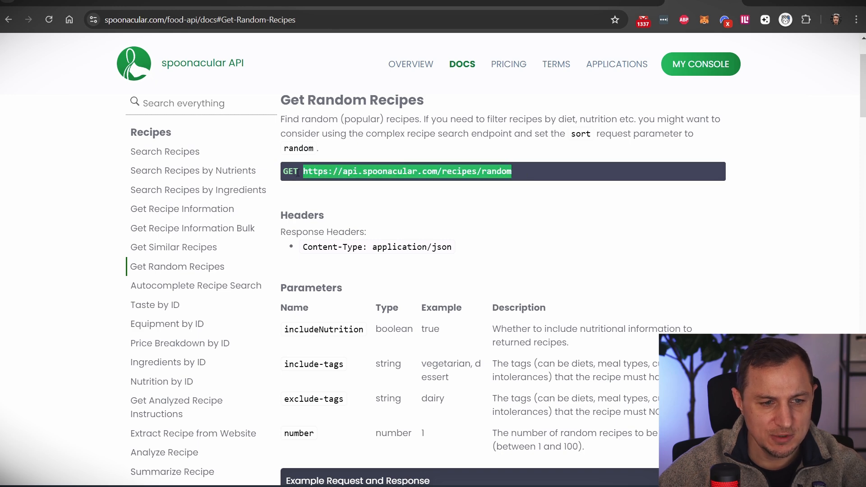
left_click(323, 13)
type("https://api.spoonacular.com/recipes/random")
key("Return")
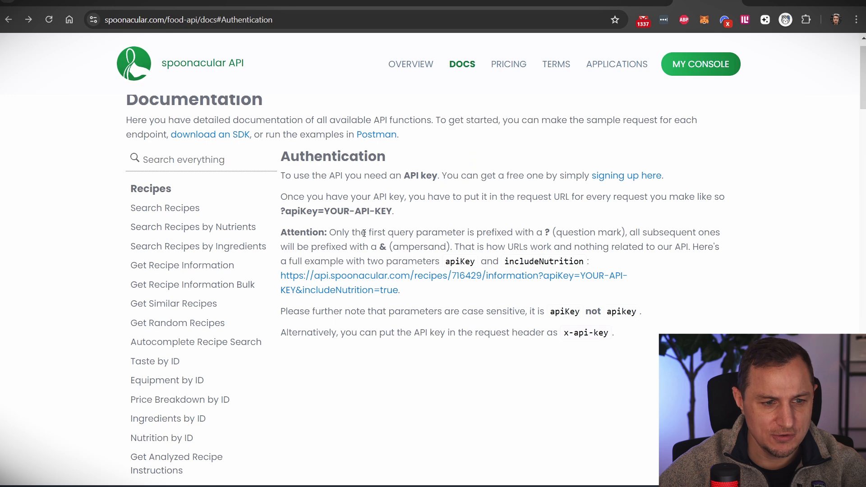
left_click_drag(280, 211, 319, 213)
key("ctrl+c")
- Append ?apiKey= to the random recipes endpoint URL
left_click(649, 2)
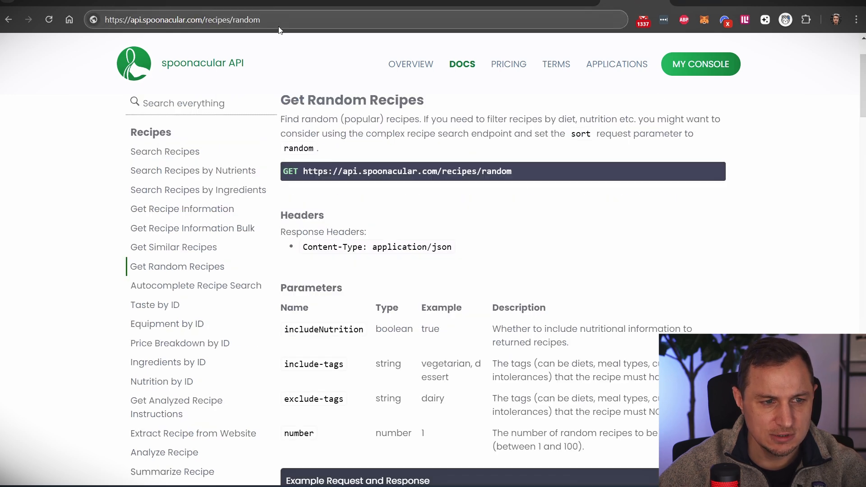
left_click(311, 22)
left_click(313, 21)
key("ctrl+v")
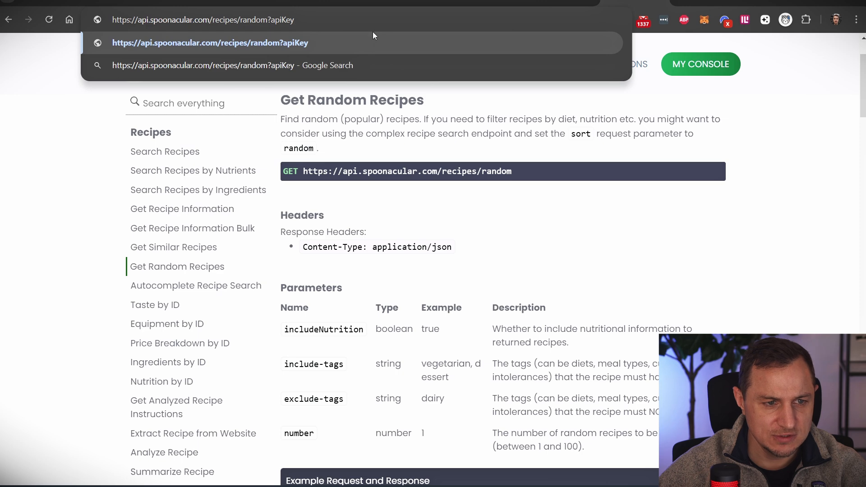
type("=")
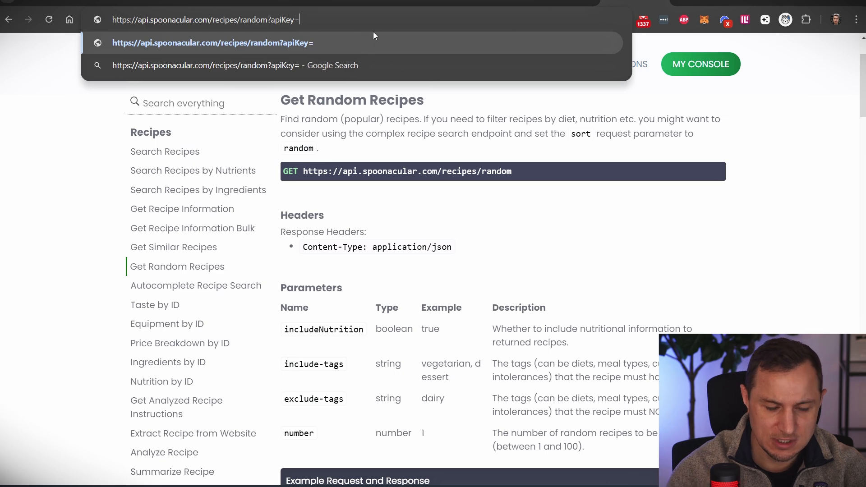
- Paste the API key from Make's header value after apiKey= and load the JSON response
left_click(134, 2)
double_click(496, 304)
key("ctrl+c")
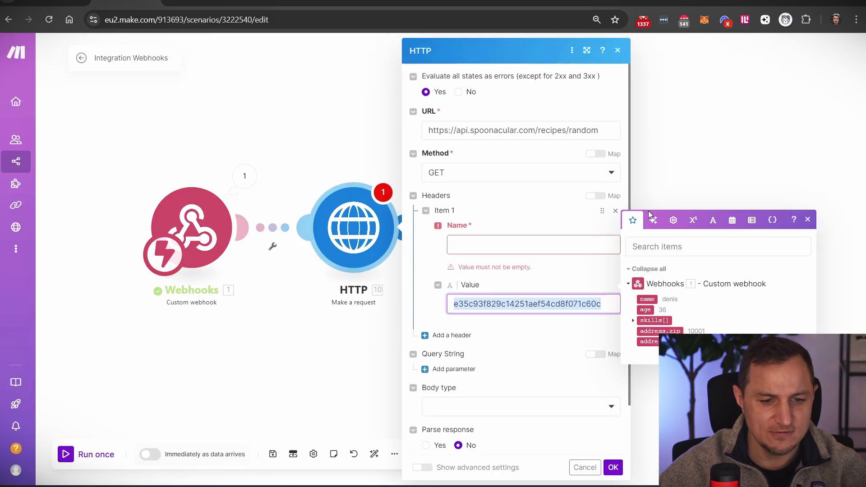
left_click(705, 1)
left_click(306, 20)
left_click(636, 1)
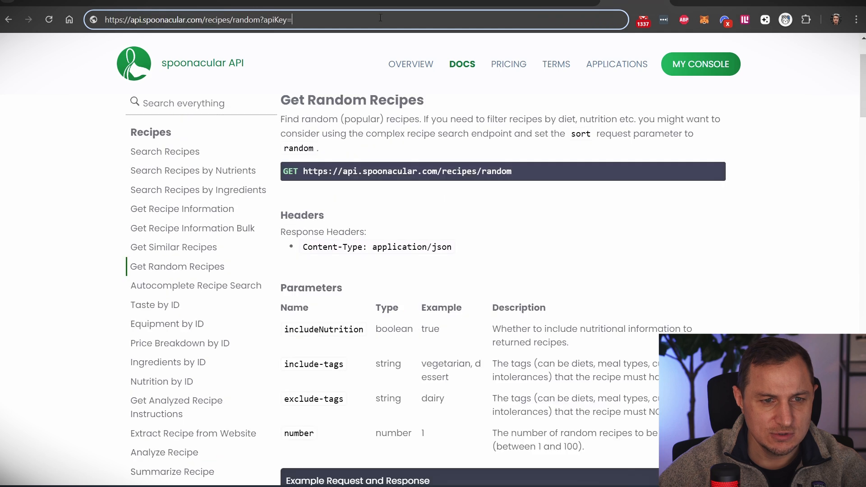
left_click(379, 19)
key("ctrl+v")
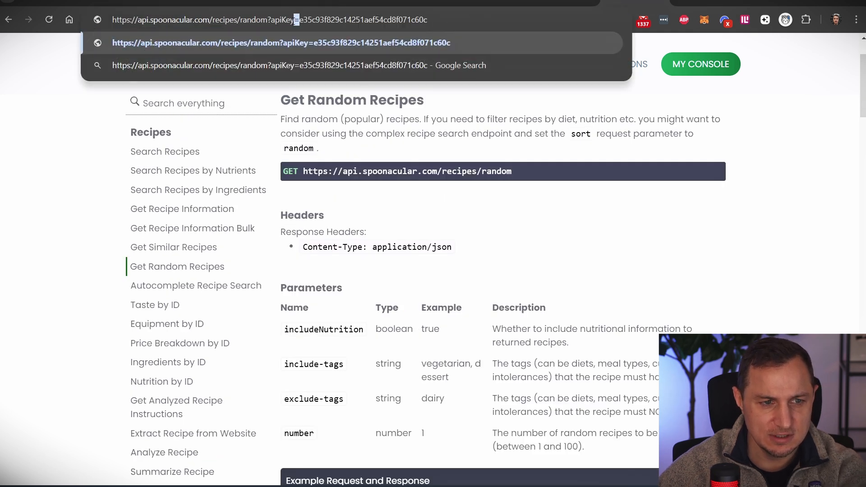
key("Return")
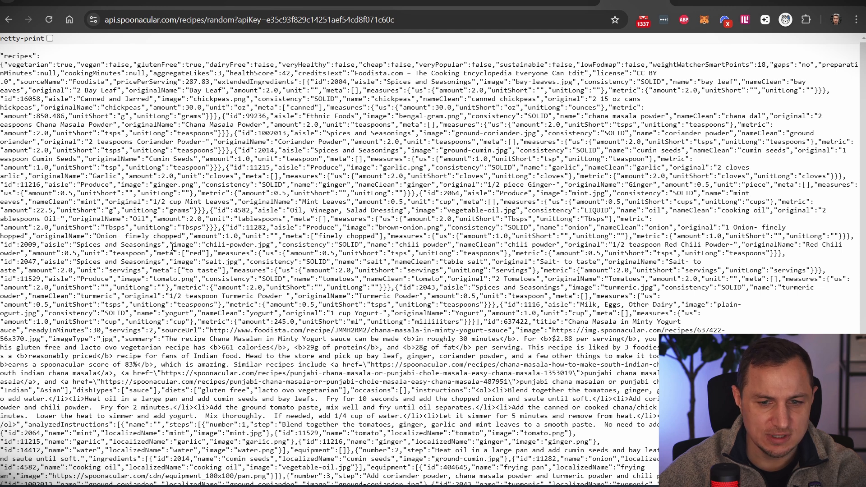
scroll(286, 288, "down", 3)
scroll(54, 129, "up", 3)
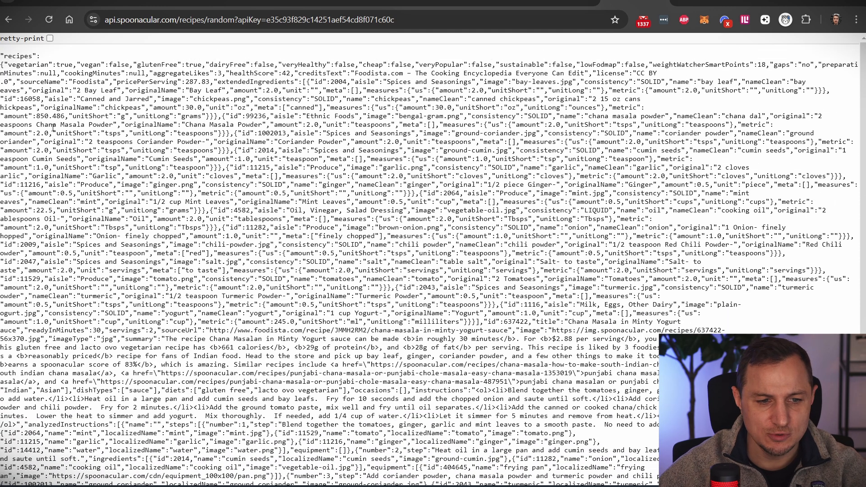
left_click(50, 39)
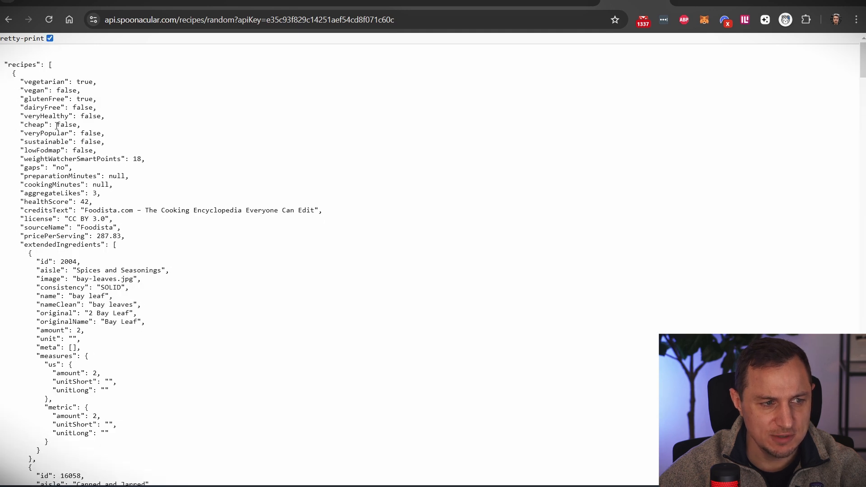
scroll(79, 264, "down", 20)
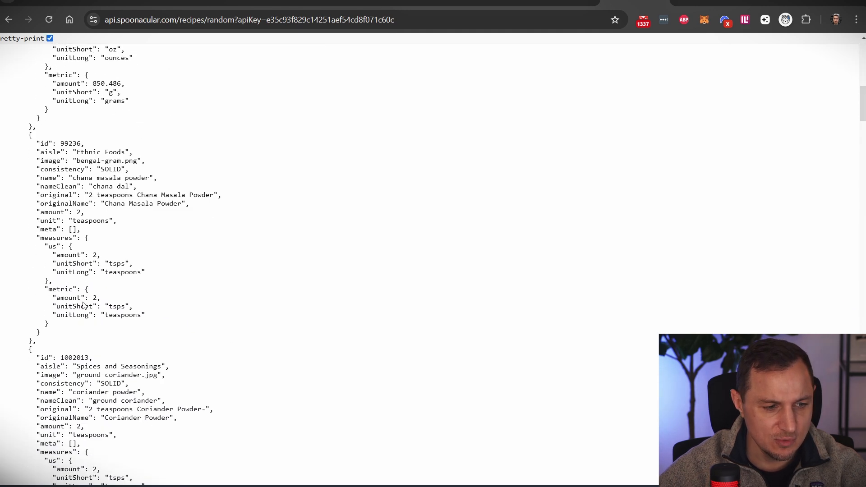
scroll(316, 261, "down", 20)
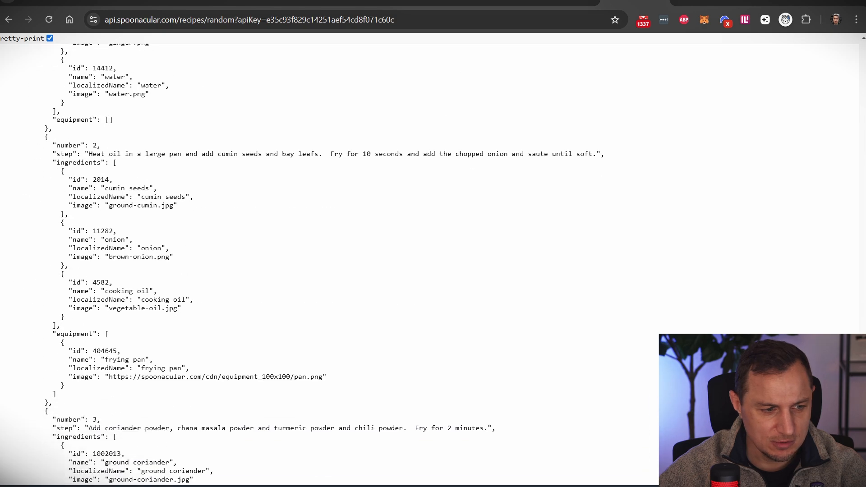
scroll(55, 91, "up", 20)
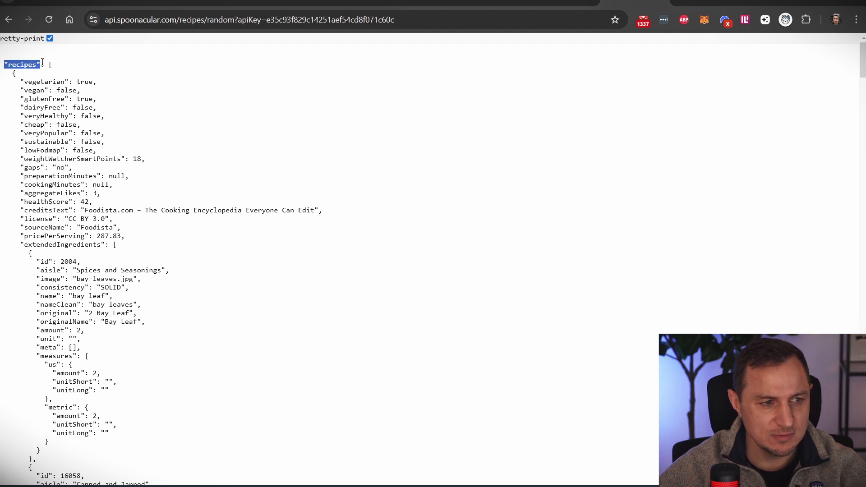
left_click(22, 64)
left_click_drag(38, 65, 3, 65)
left_click(85, 67)
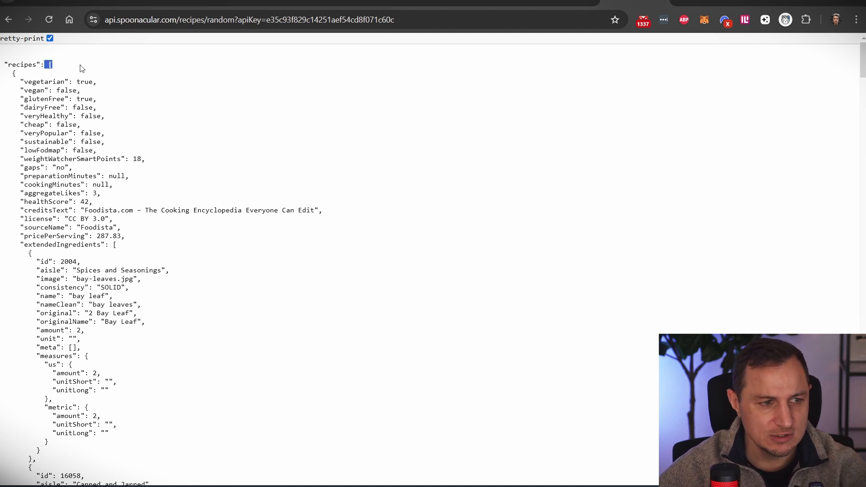
left_click(58, 66)
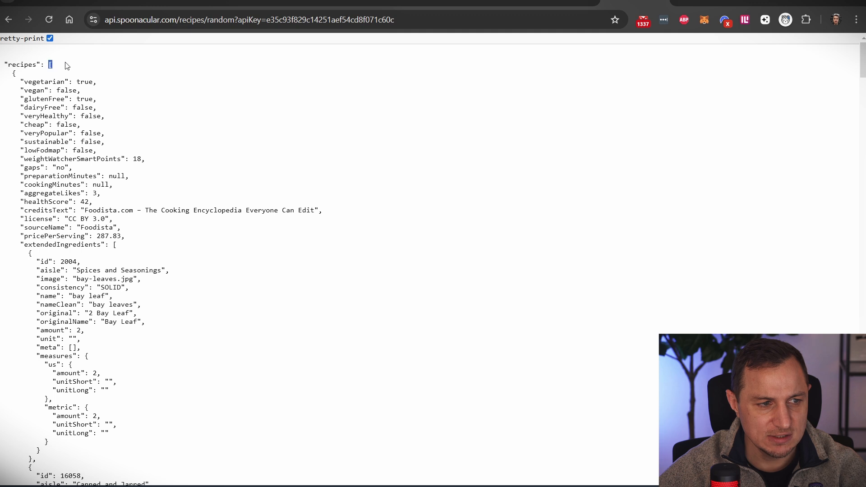
left_click(149, 67)
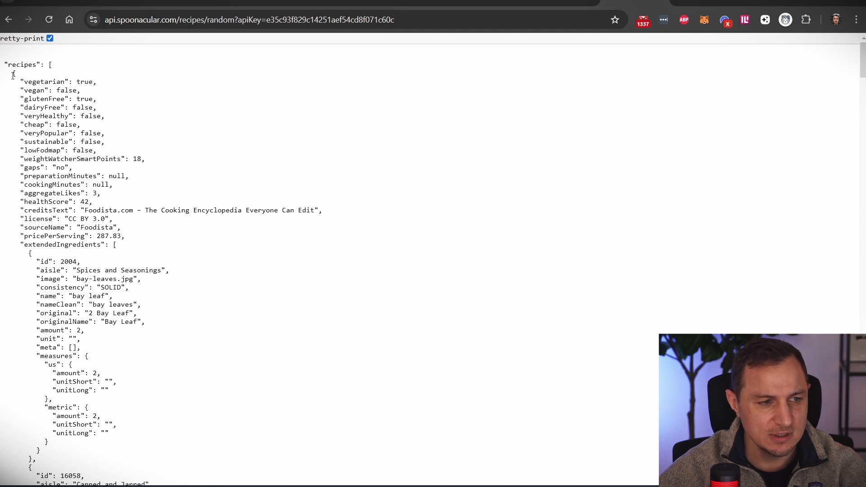
left_click_drag(13, 74, 83, 412)
scroll(56, 388, "down", 15)
scroll(75, 406, "up", 10)
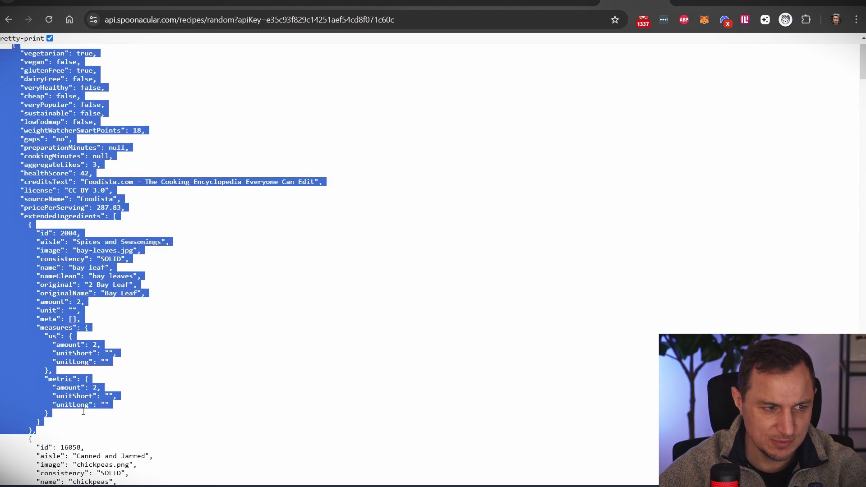
scroll(156, 136, "up", 1)
left_click(113, 115)
triple_click(41, 79)
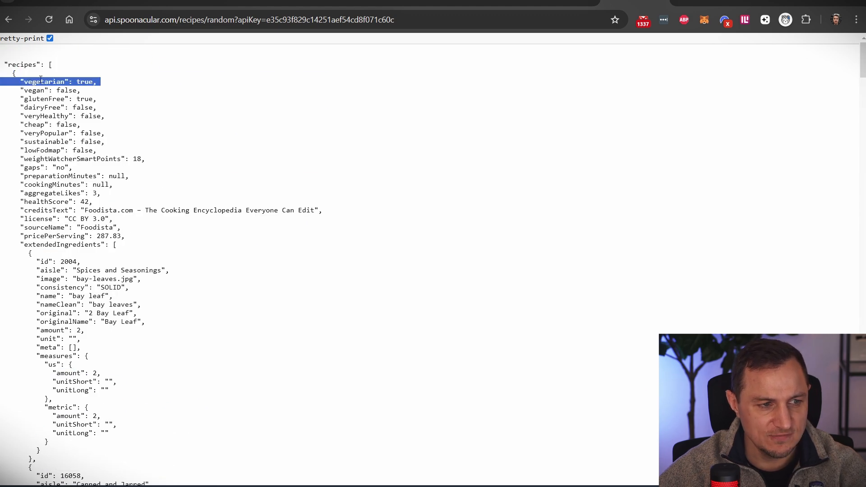
triple_click(33, 90)
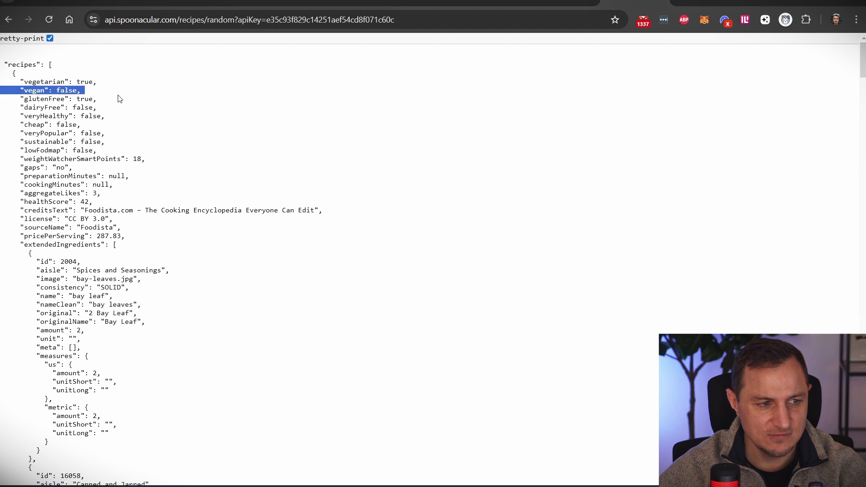
triple_click(90, 91)
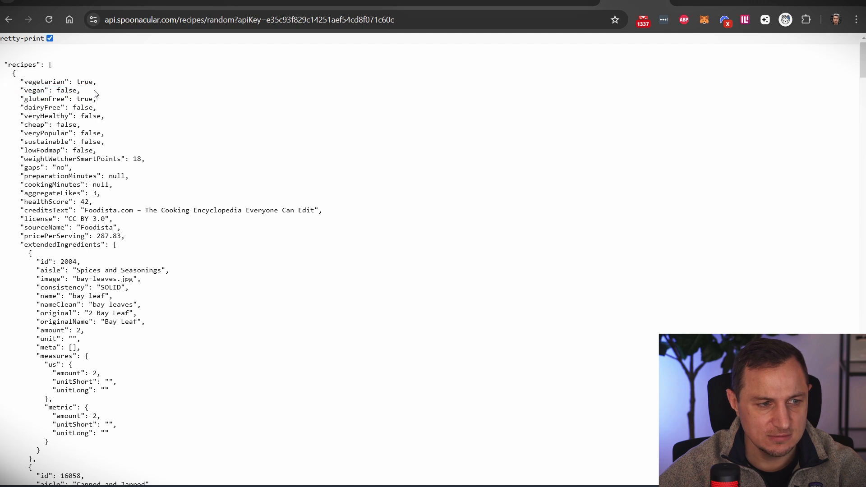
triple_click(55, 99)
left_click(119, 108)
left_click_drag(120, 108, 11, 119)
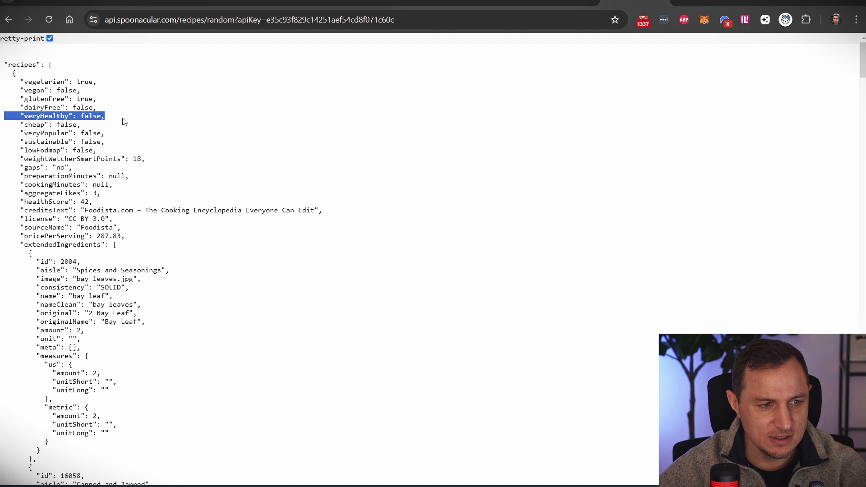
left_click_drag(125, 125, 10, 127)
left_click_drag(120, 134, 8, 134)
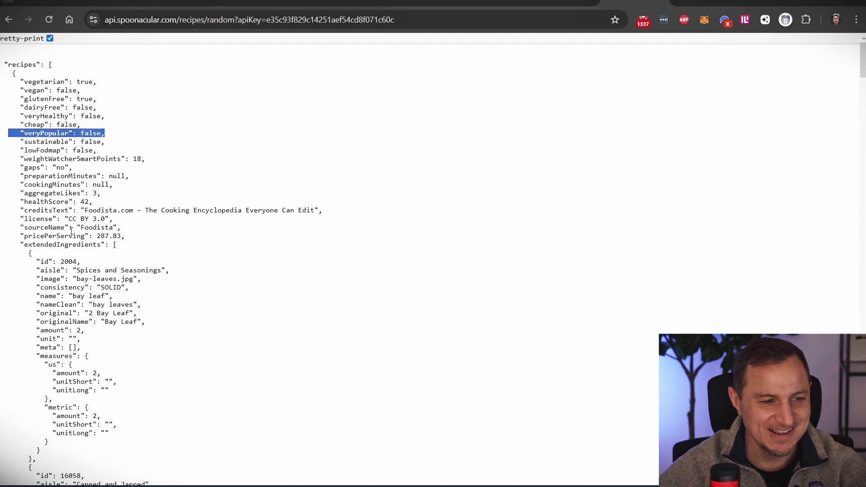
left_click(100, 161)
scroll(68, 203, "down", 3)
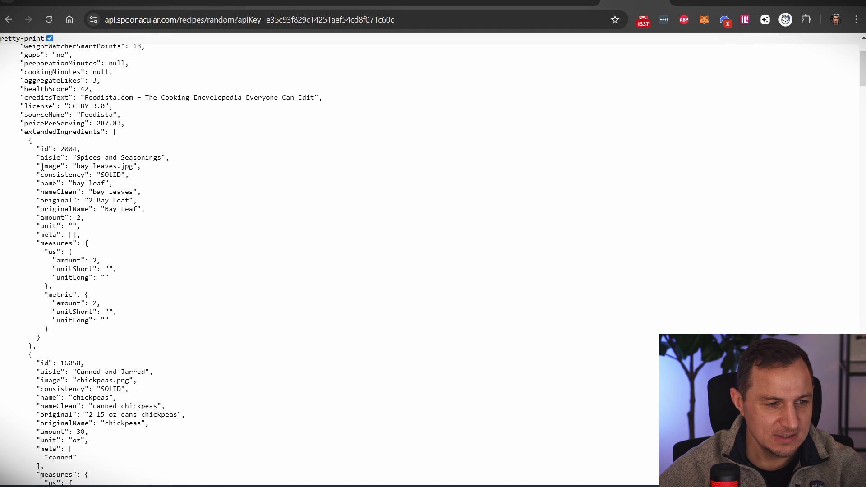
double_click(95, 137)
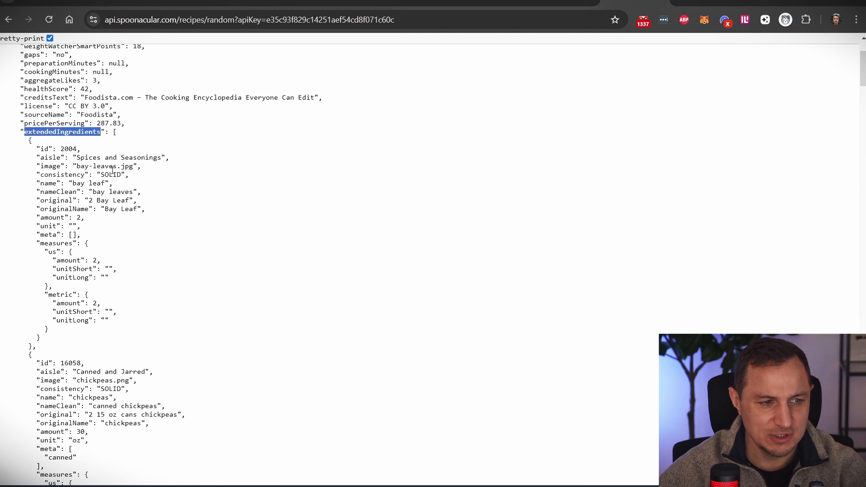
left_click_drag(23, 143, 32, 354)
scroll(145, 249, "down", 6)
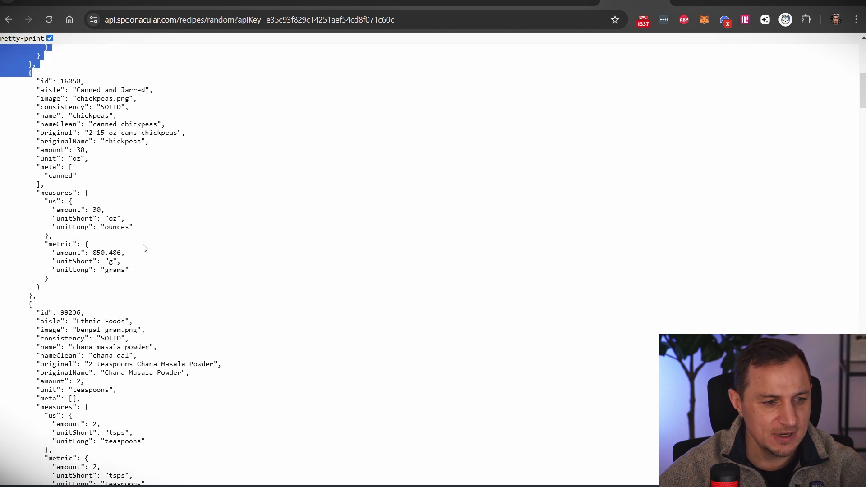
scroll(99, 379, "down", 13)
left_click_drag(51, 124, 113, 378)
left_click(248, 249)
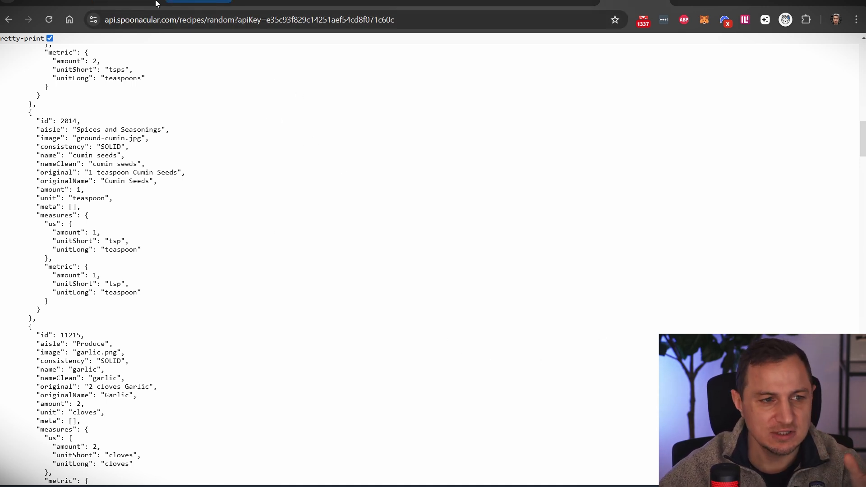
- Set the HTTP header name to x-api-key, copied from the authentication docs
left_click(128, 2)
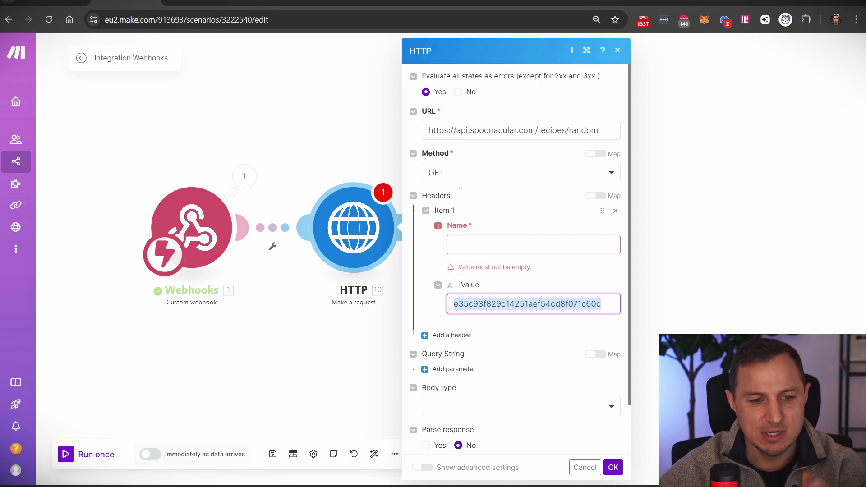
left_click(488, 247)
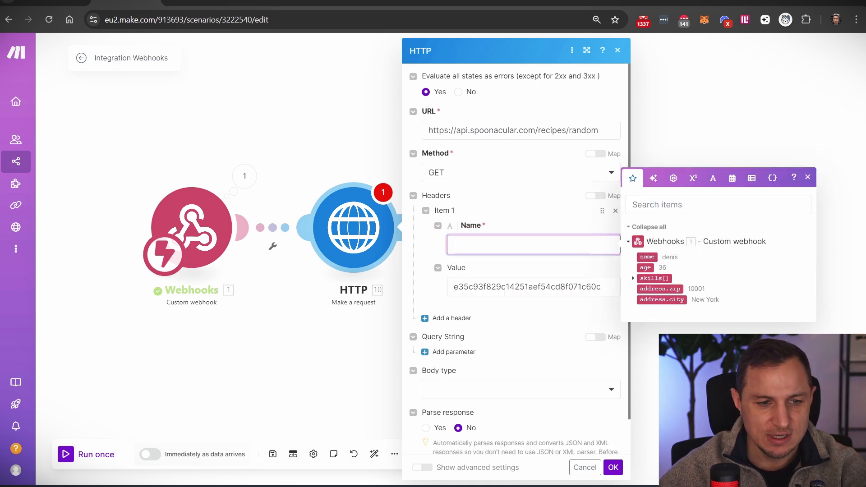
left_click(692, 3)
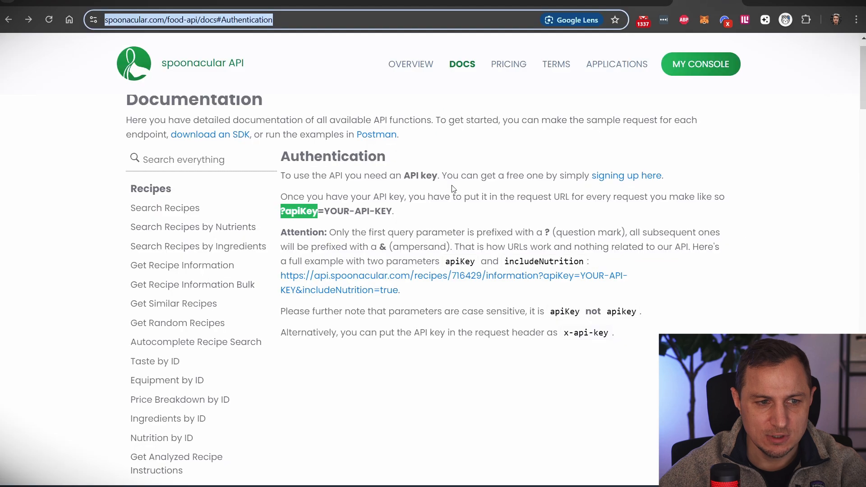
left_click(479, 226)
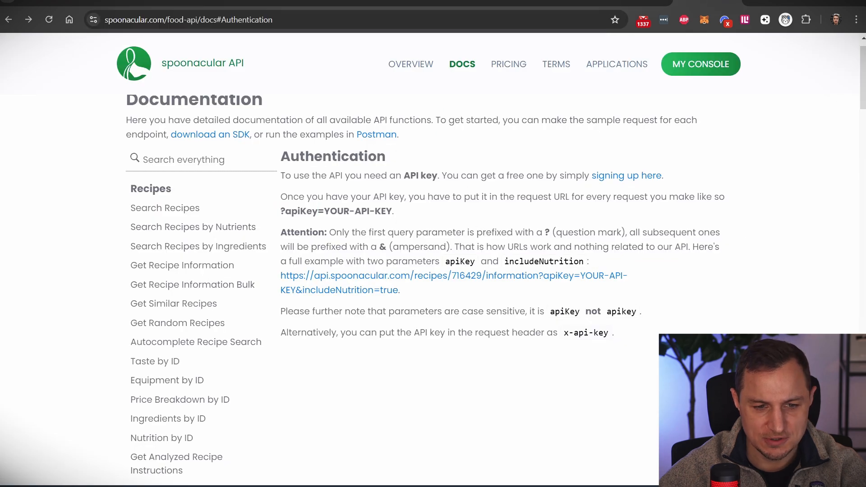
left_click_drag(285, 333, 545, 332)
left_click_drag(467, 333, 605, 333)
left_click(584, 333)
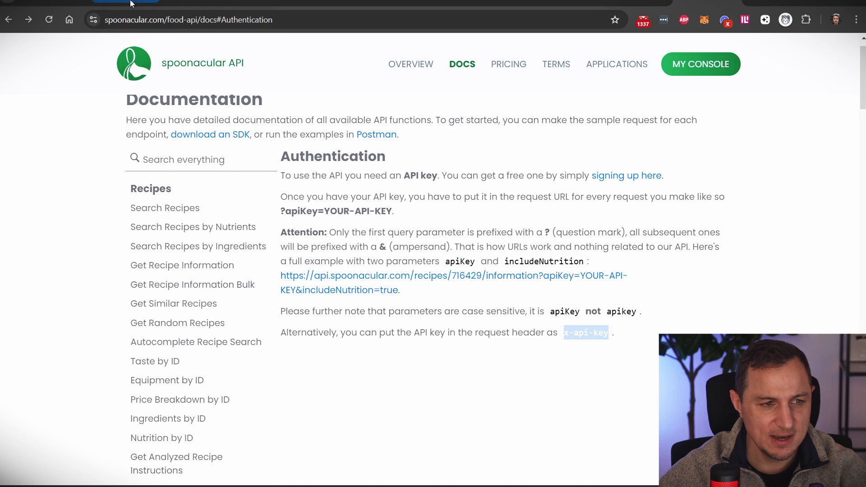
left_click(131, 3)
key("ctrl+v")
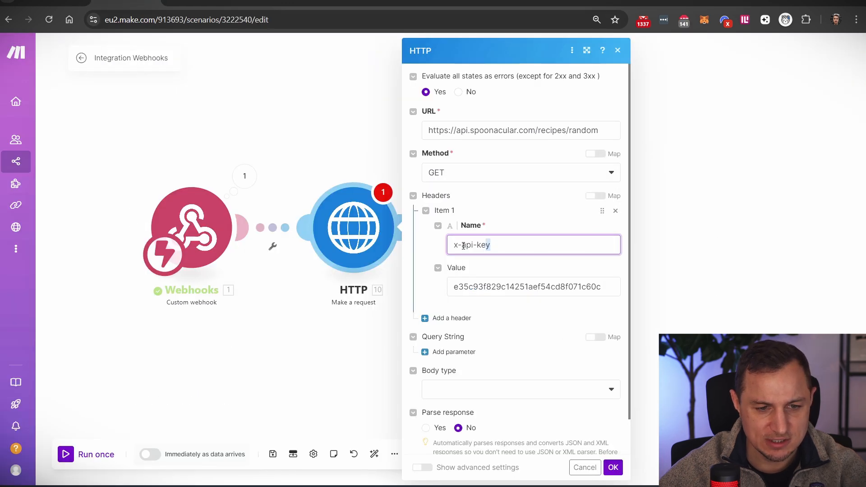
left_click_drag(463, 246, 448, 248)
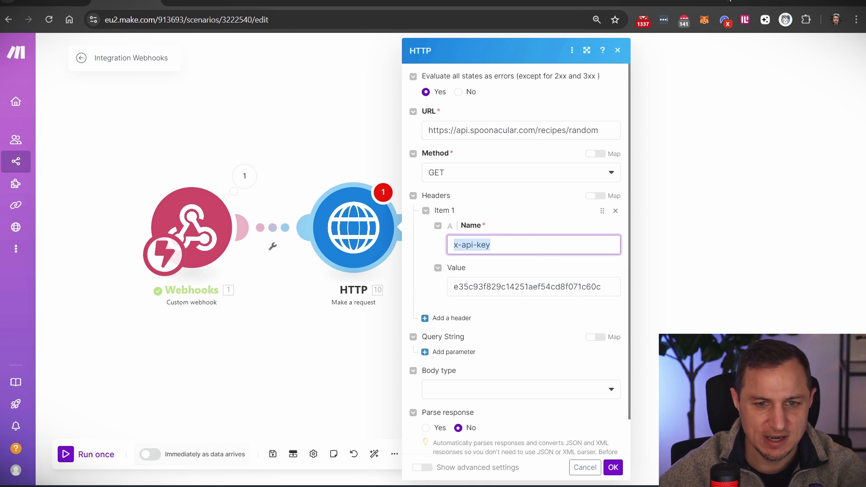
- Set the request body type to Raw with content type JSON (application/json)
left_click(706, 2)
left_click(693, 67)
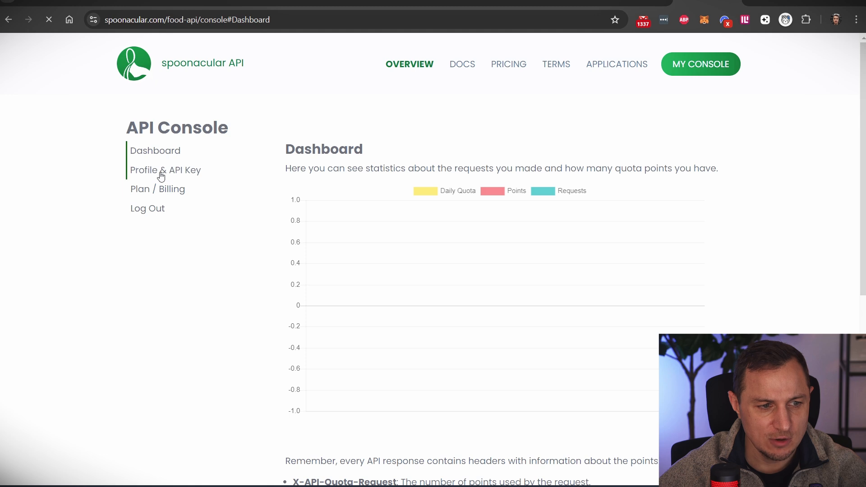
left_click(162, 171)
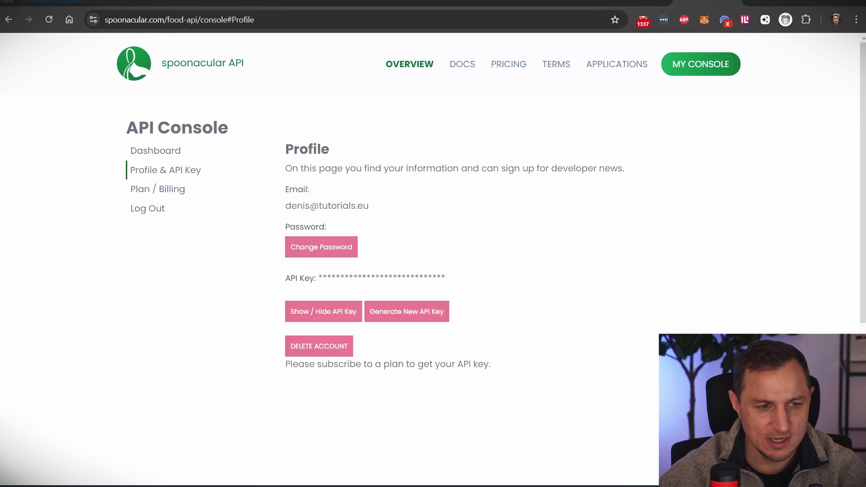
left_click(126, 2)
scroll(505, 311, "down", 1)
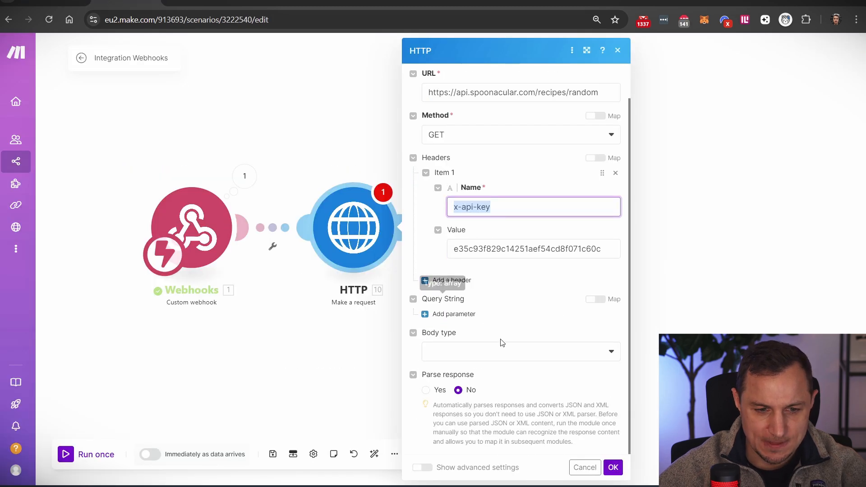
left_click(505, 354)
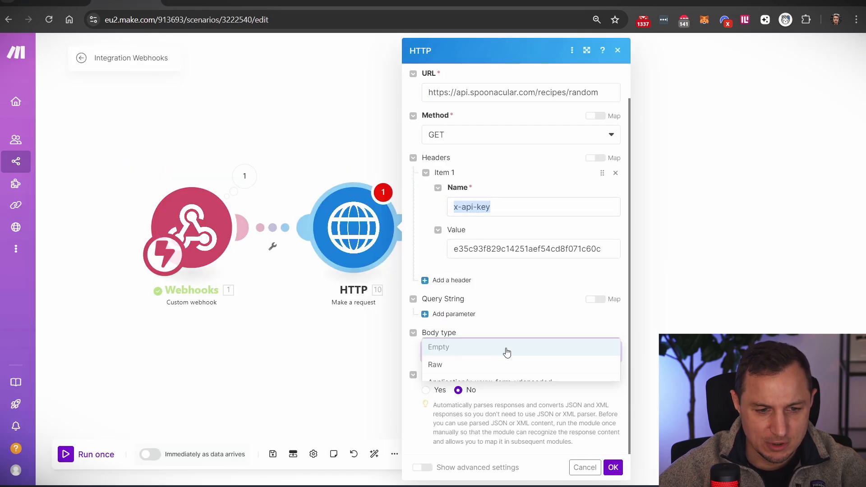
left_click(458, 365)
scroll(493, 354, "down", 2)
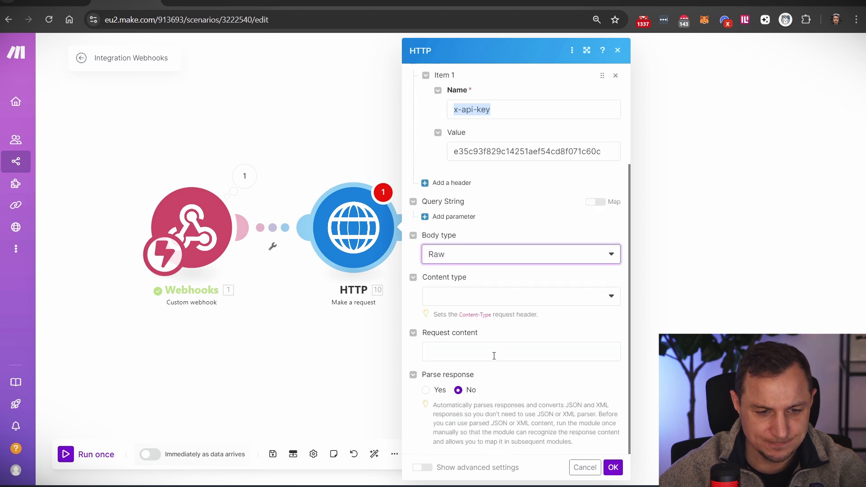
left_click(502, 295)
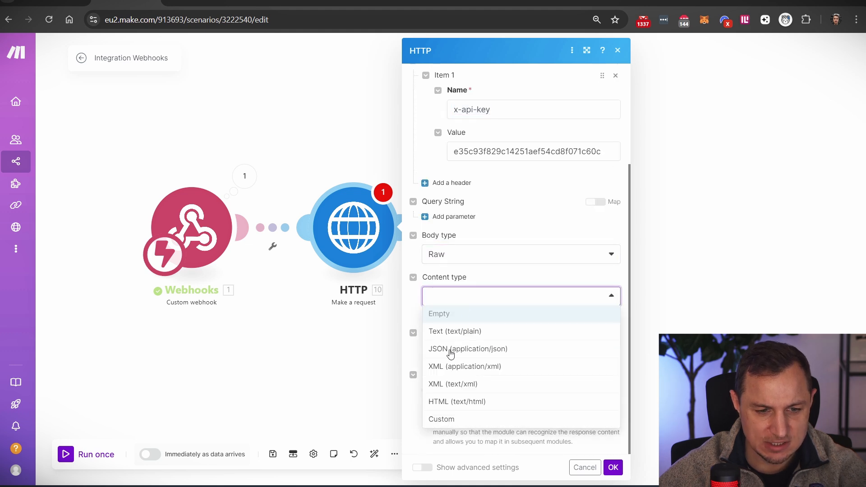
left_click(480, 350)
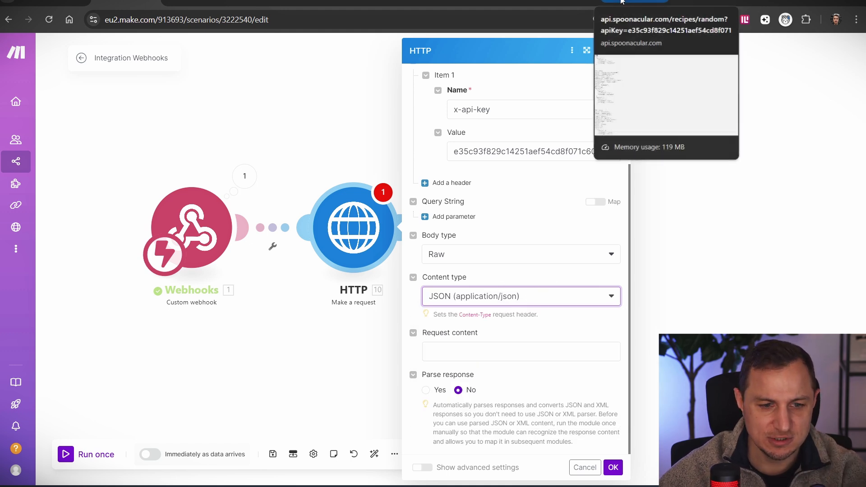
- Compare against the recipe JSON response and save the HTTP module settings
left_click(630, 2)
scroll(393, 165, "up", 20)
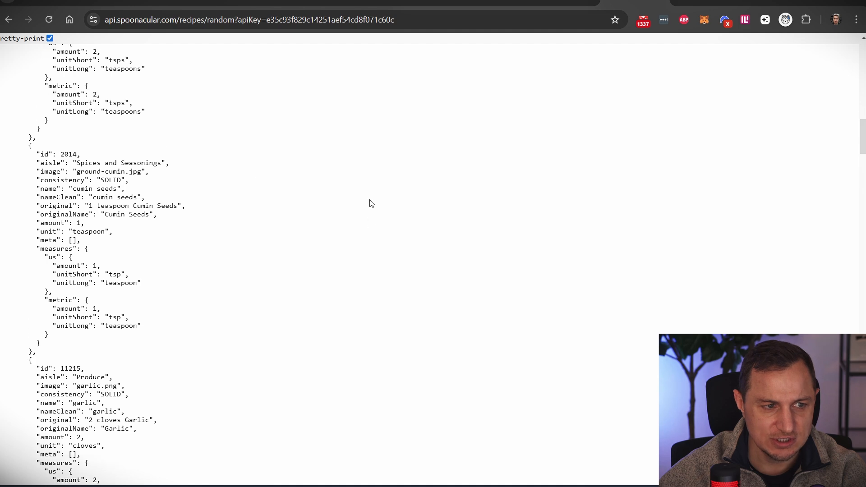
left_click(126, 3)
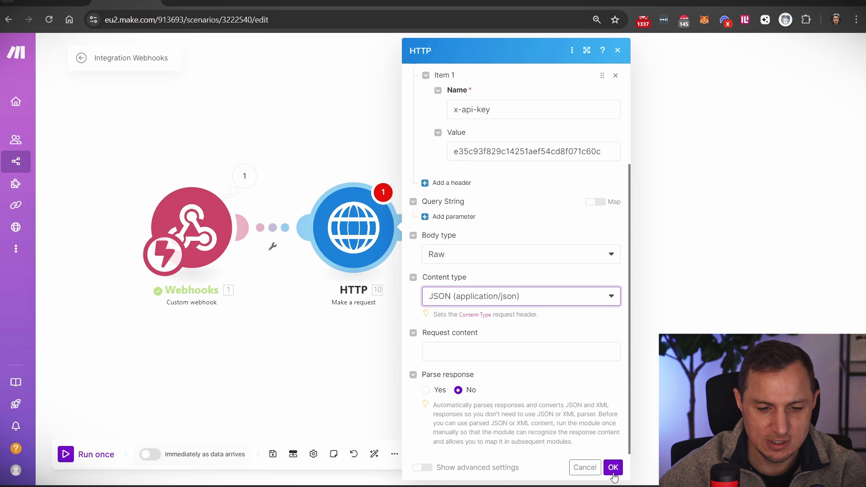
left_click(614, 469)
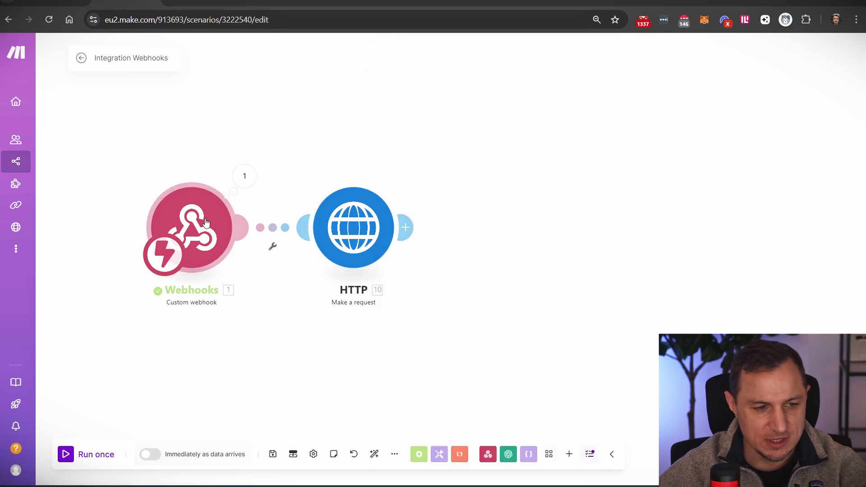
- Disconnect and delete the old Webhooks module from the HTTP module
left_click(66, 454)
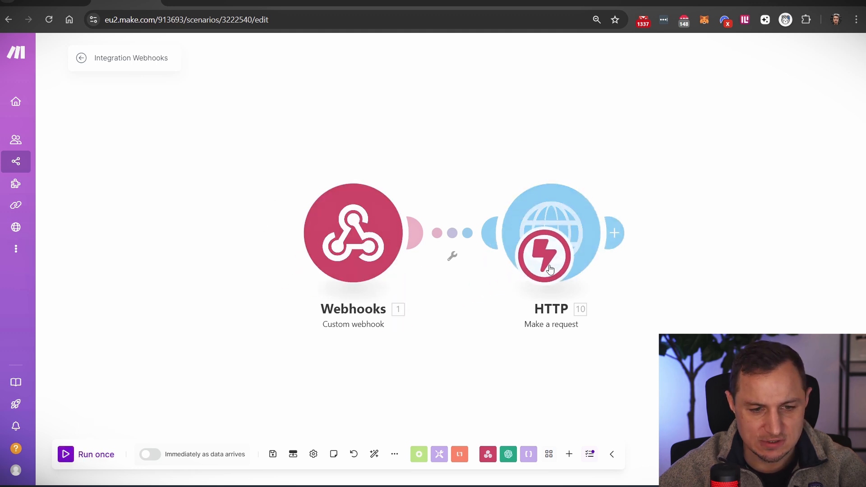
right_click(453, 233)
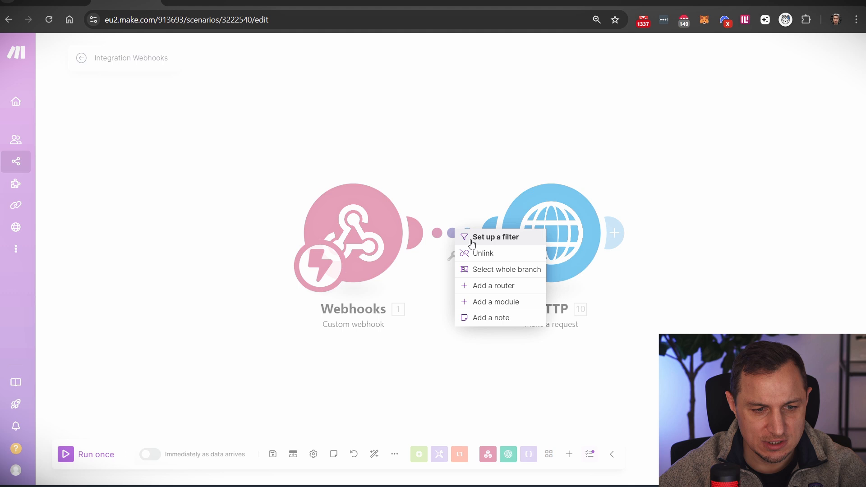
left_click(491, 258)
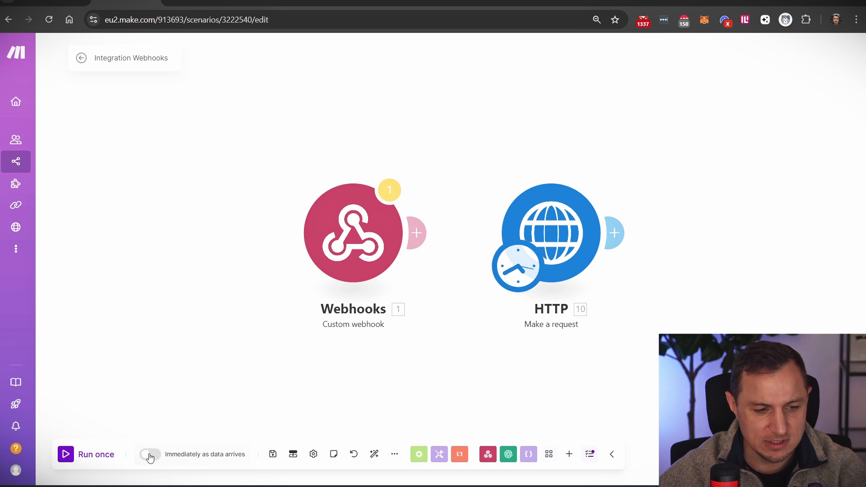
left_click_drag(349, 260, 317, 191)
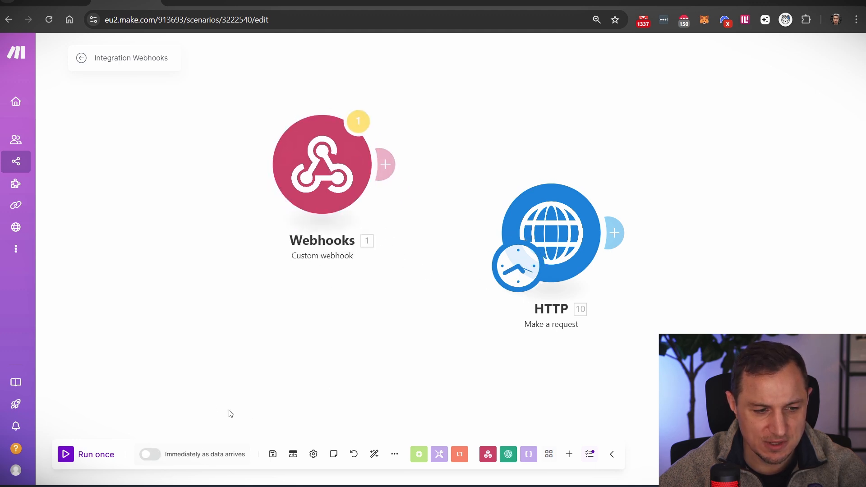
right_click(318, 177)
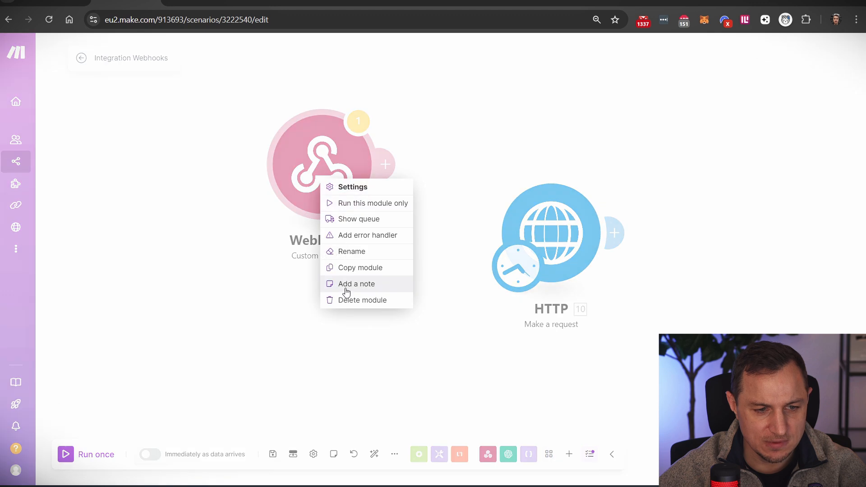
left_click(350, 301)
left_click(149, 455)
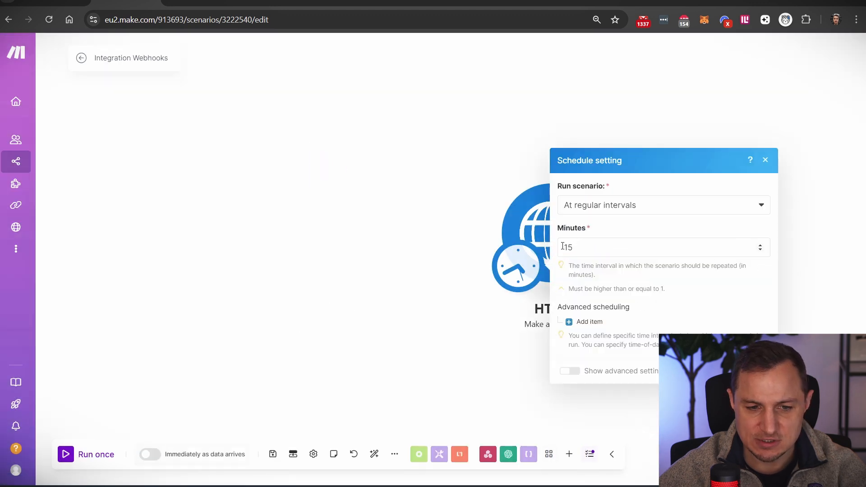
left_click_drag(595, 248, 548, 249)
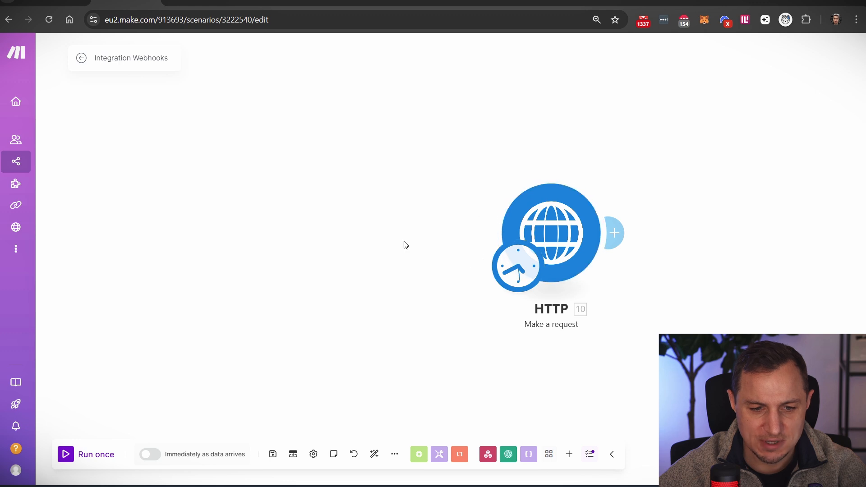
- Add a Custom webhook on WebhookTutorial, copy its address, and run the scenario once
right_click(318, 227)
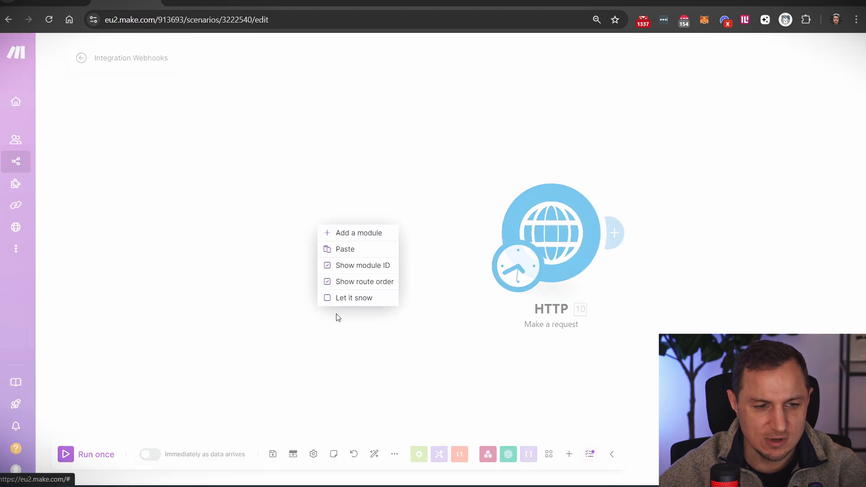
left_click(350, 234)
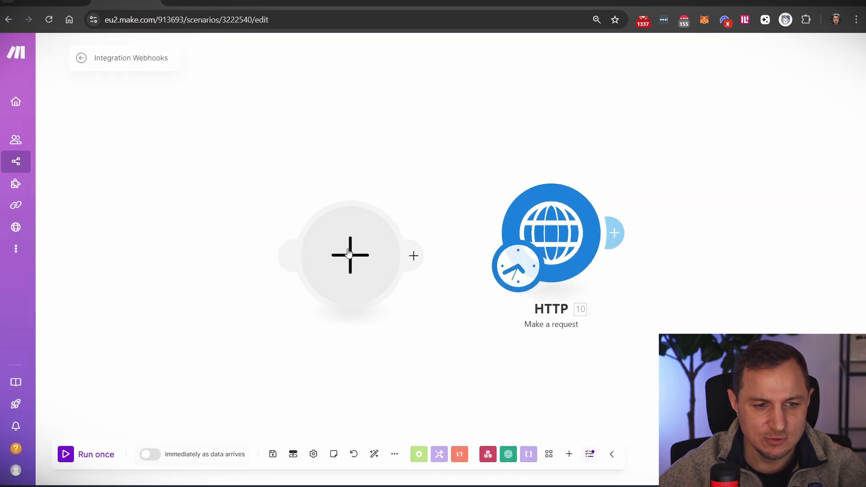
left_click(454, 166)
left_click(477, 247)
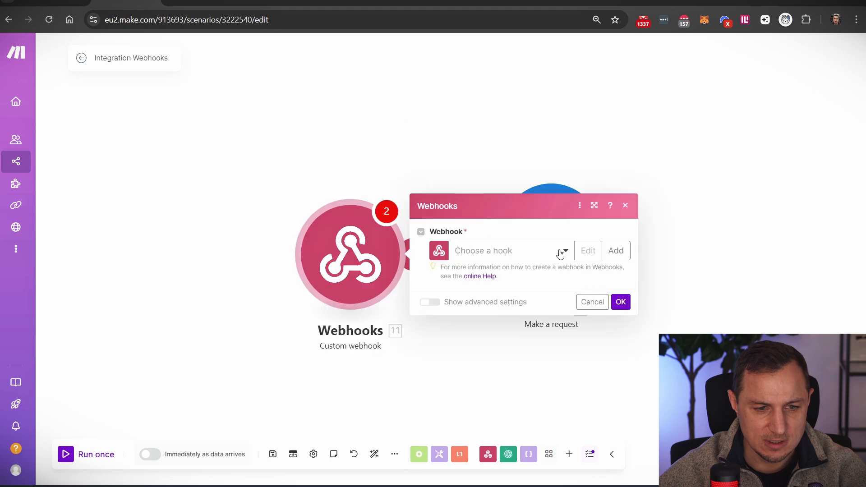
left_click(562, 251)
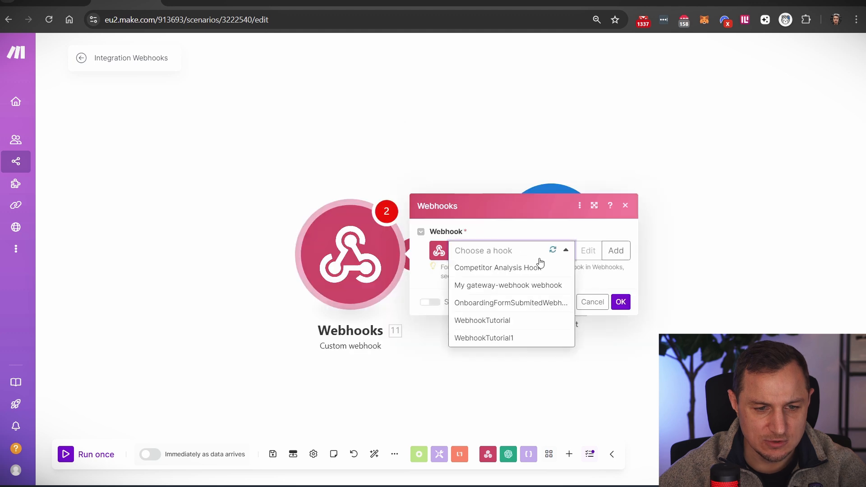
left_click(489, 321)
left_click(581, 276)
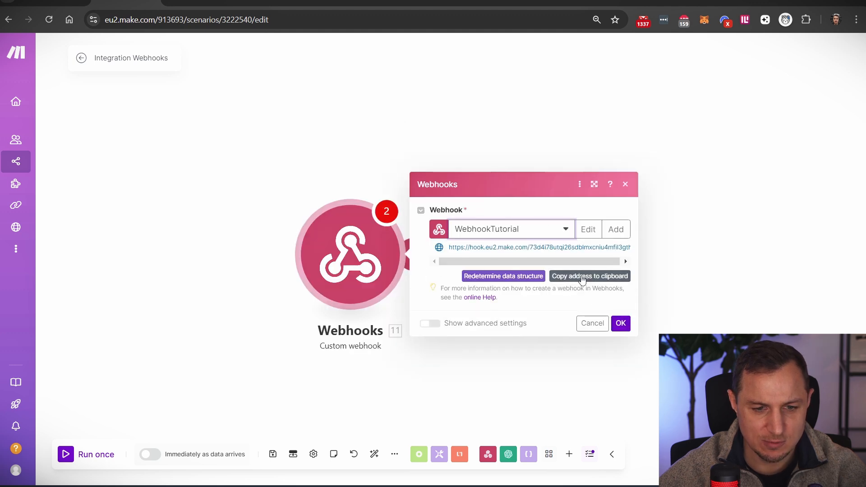
left_click(621, 323)
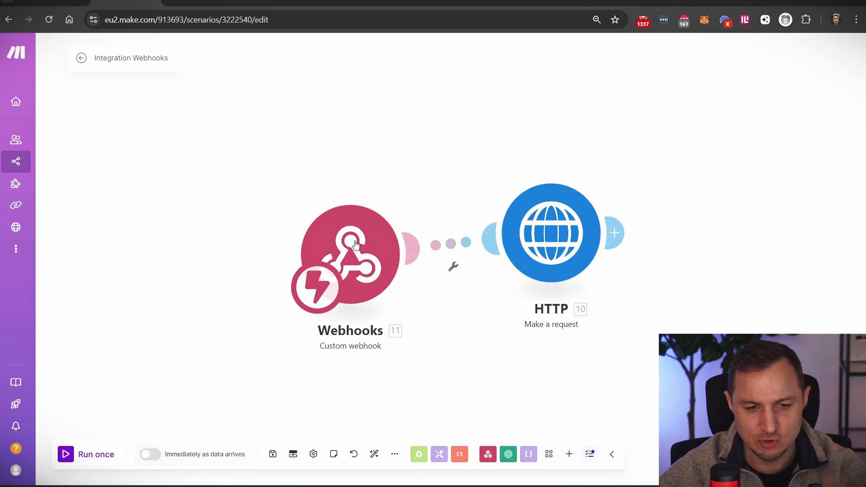
left_click(69, 455)
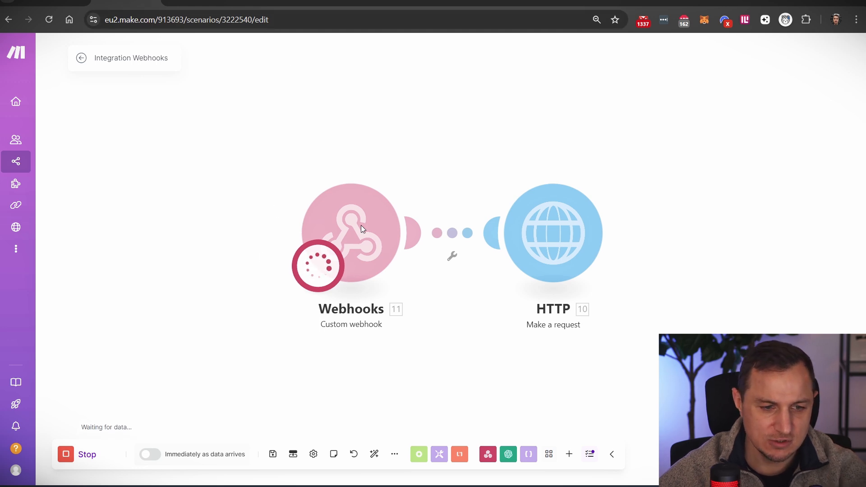
- Call the copied webhook address from the browser and return to Make's completed run
left_click(261, 3)
key("ctrl+l")
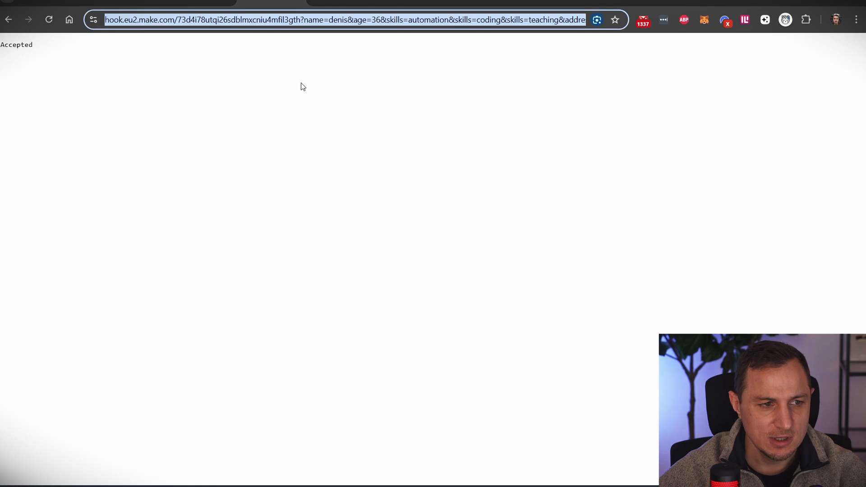
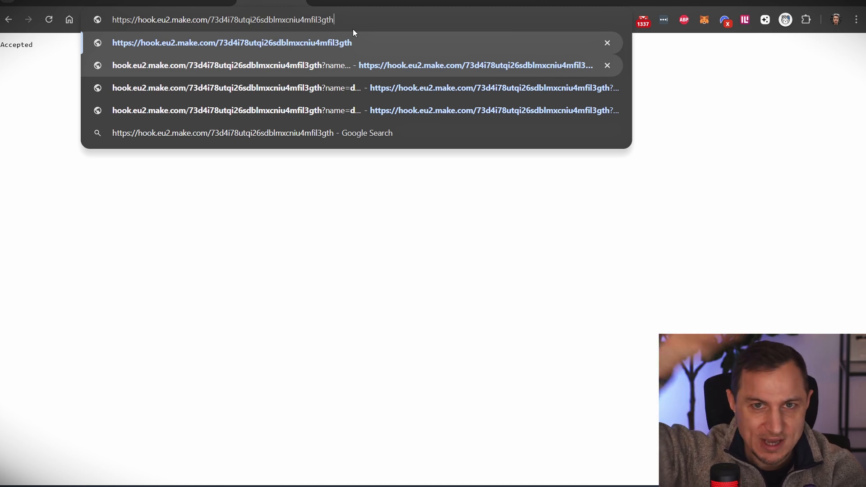
key("Return")
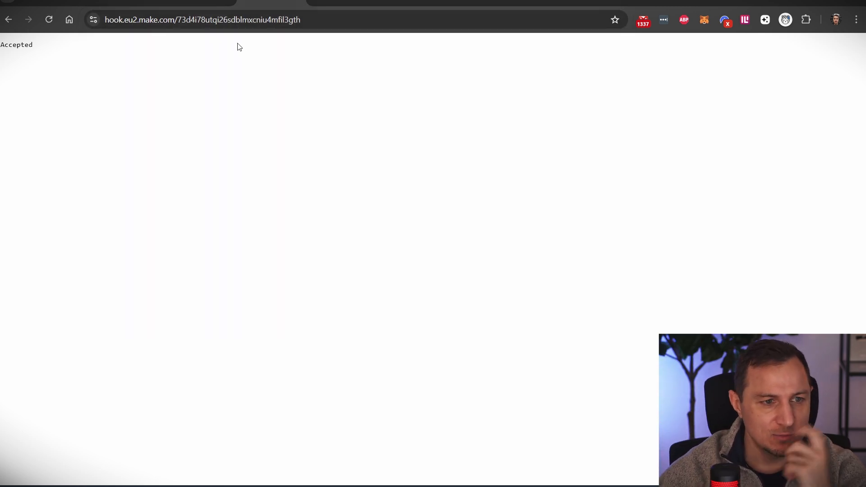
left_click(99, 2)
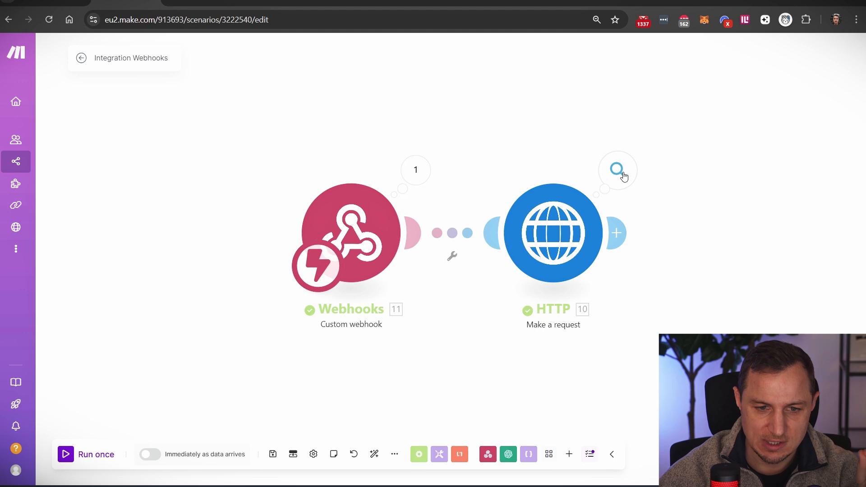
- Open the HTTP module's run details and inspect the request's Query String and URL
left_click(618, 175)
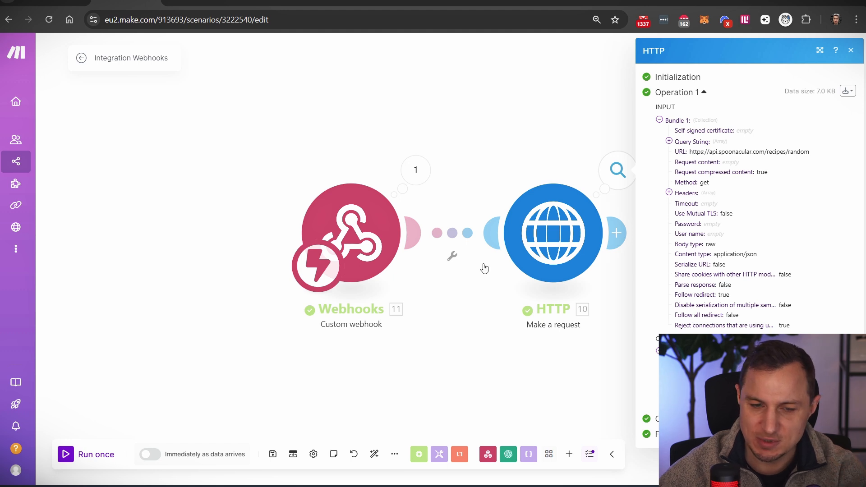
left_click(669, 141)
left_click(669, 141)
left_click(669, 142)
left_click(669, 141)
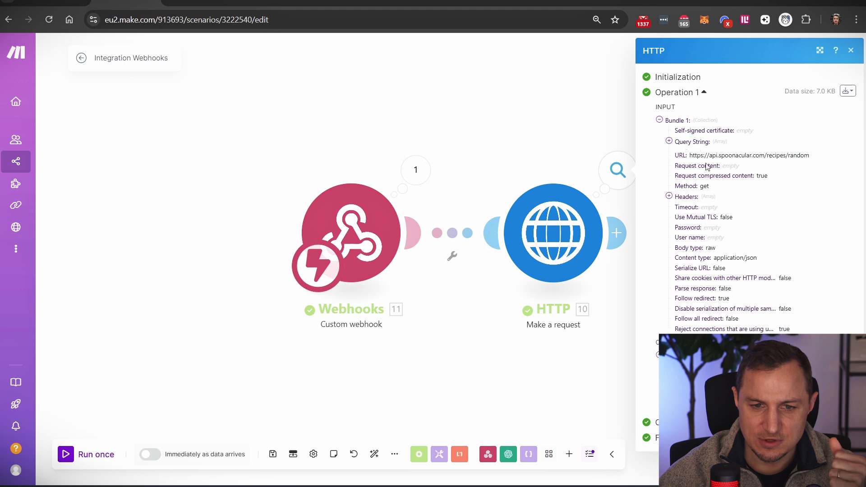
triple_click(691, 153)
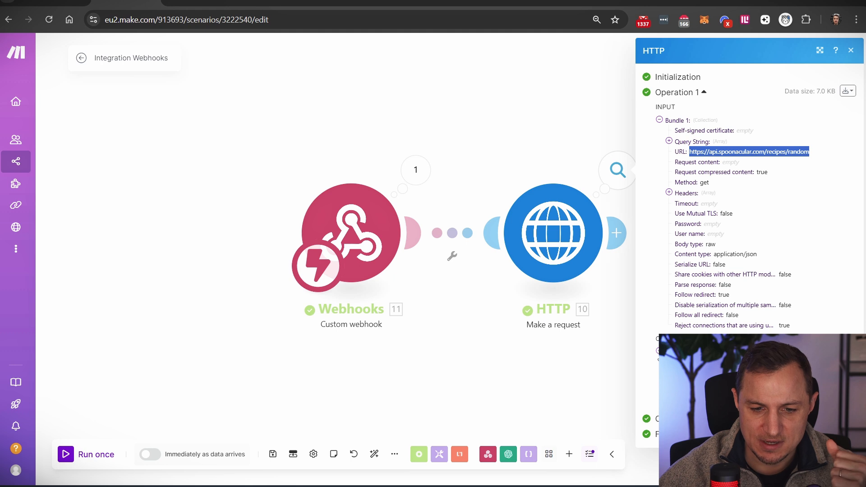
- Expand the output's returned Data, select the Spoonacular recipe JSON, and go to the JSON Formatter
left_click(660, 352)
left_click(661, 351)
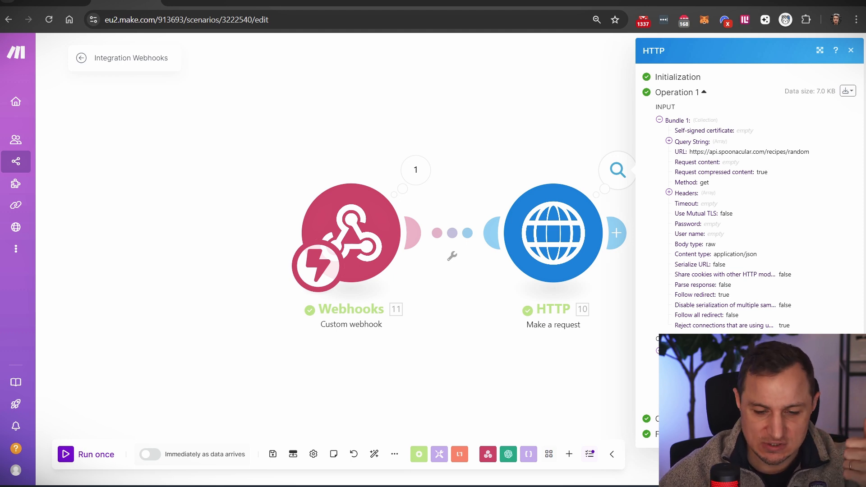
left_click(669, 393)
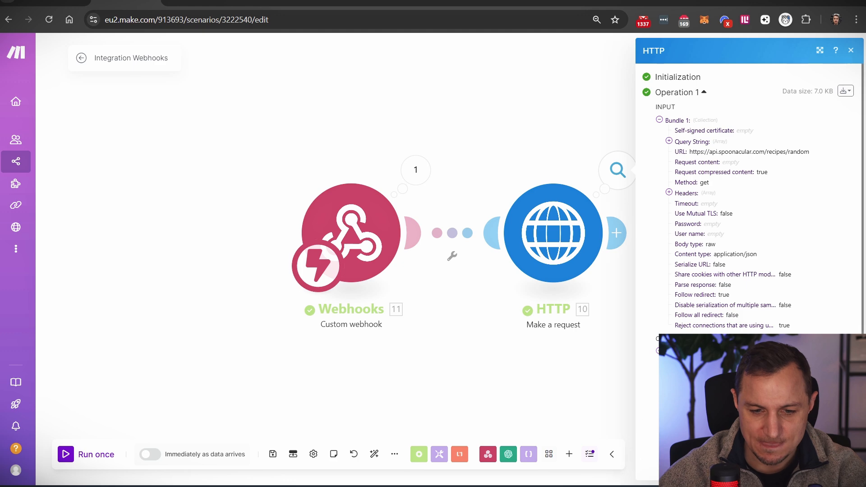
left_click(669, 373)
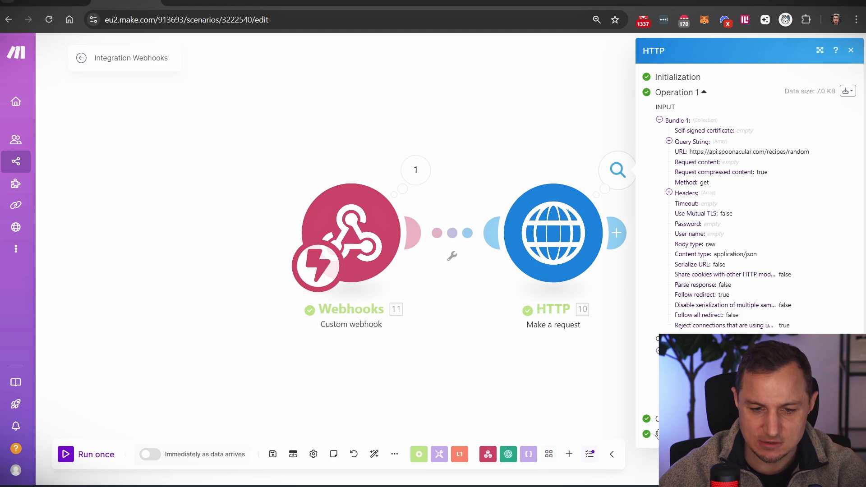
left_click(669, 394)
scroll(669, 252, "down", 8)
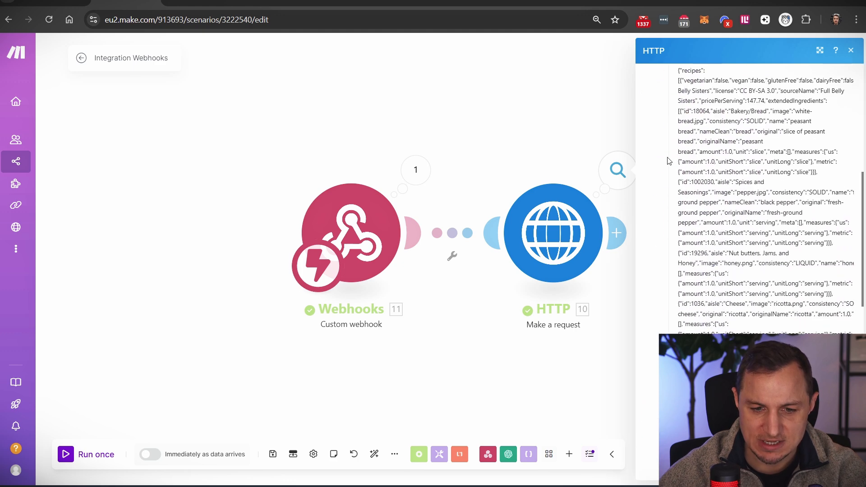
scroll(670, 162, "up", 3)
left_click_drag(677, 180, 707, 338)
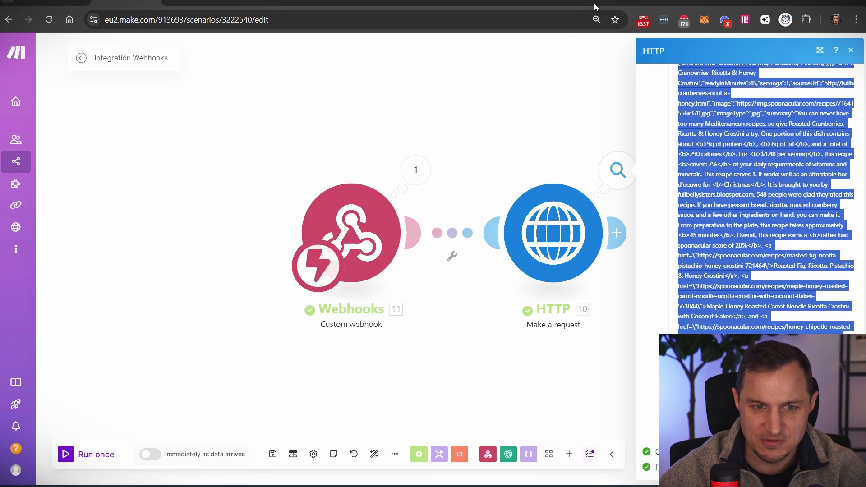
left_click(421, 4)
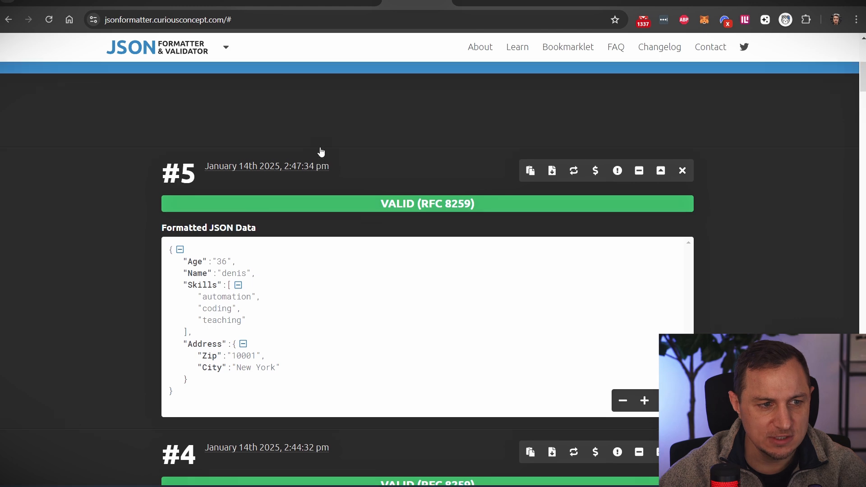
- Replace the formatter's input with the copied recipe JSON and format and validate it
scroll(321, 152, "up", 6)
left_click(319, 145)
key("ctrl+a")
key("ctrl+v")
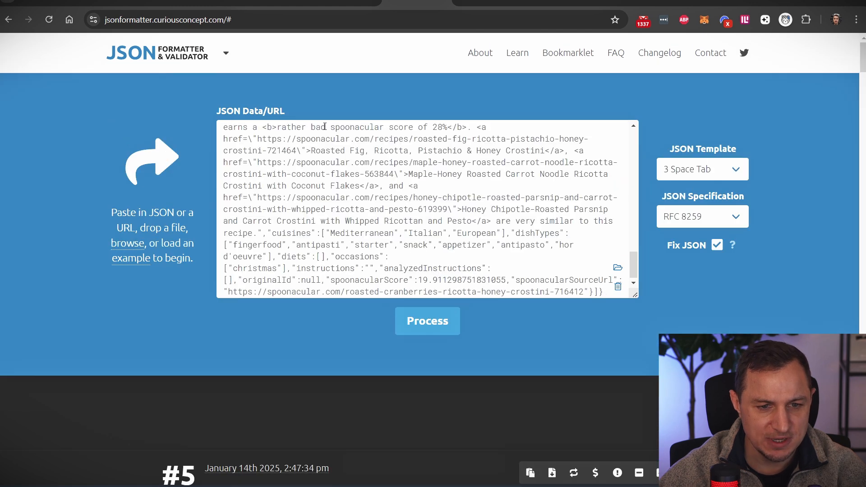
left_click(449, 331)
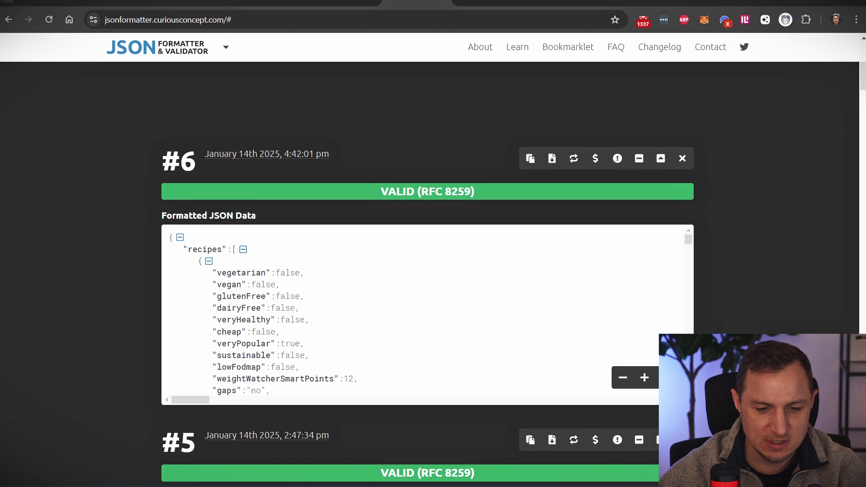
scroll(699, 329, "down", 4)
scroll(697, 294, "up", 1)
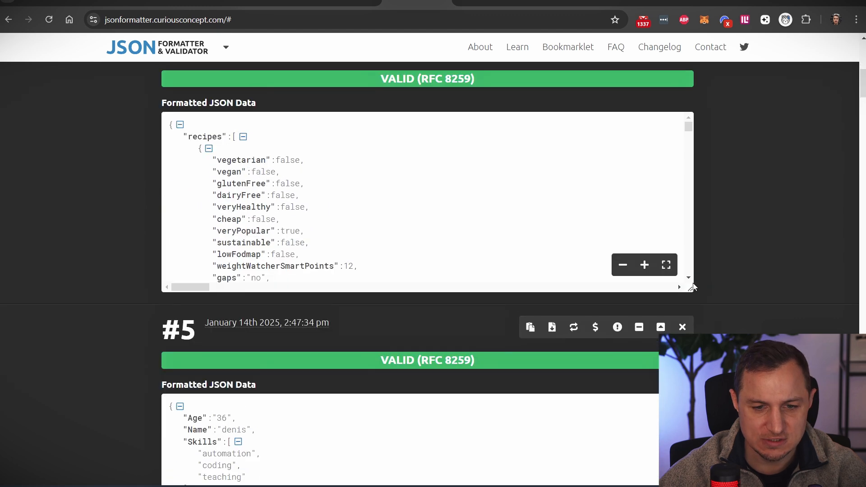
left_click_drag(690, 286, 690, 455)
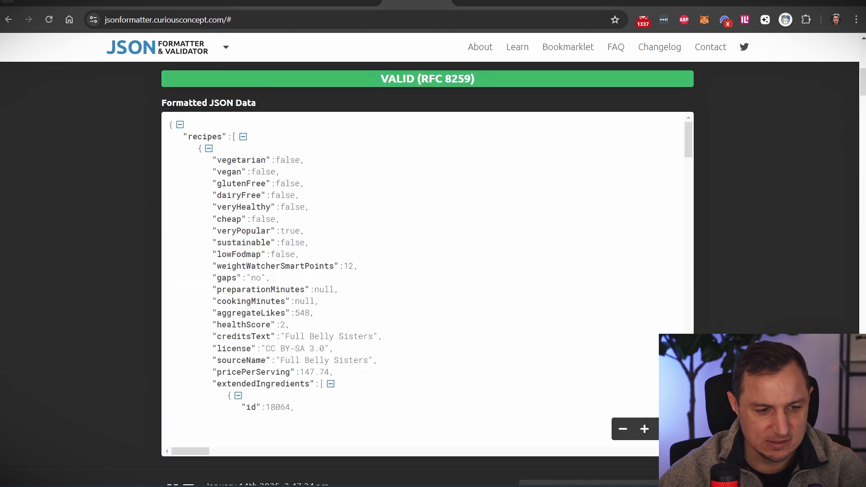
- Toggle the recipes array and first recipe, selecting the fields from vegetarian to extendedIngredients
left_click(243, 137)
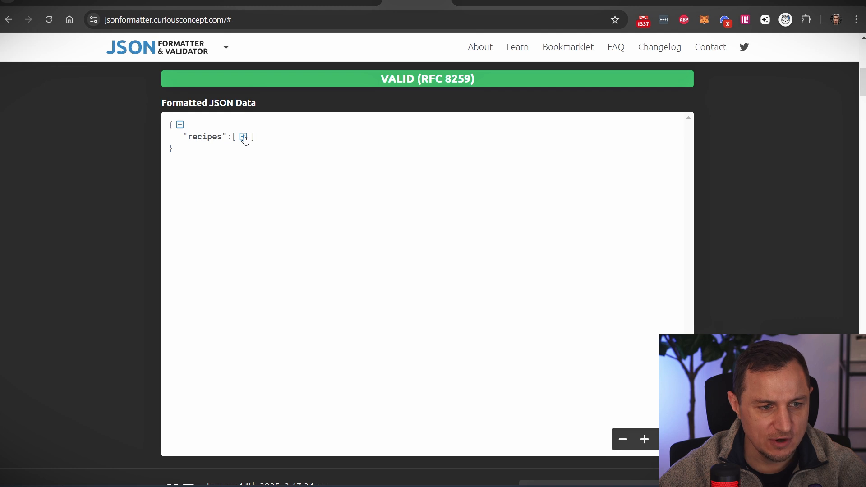
left_click(243, 137)
left_click(209, 148)
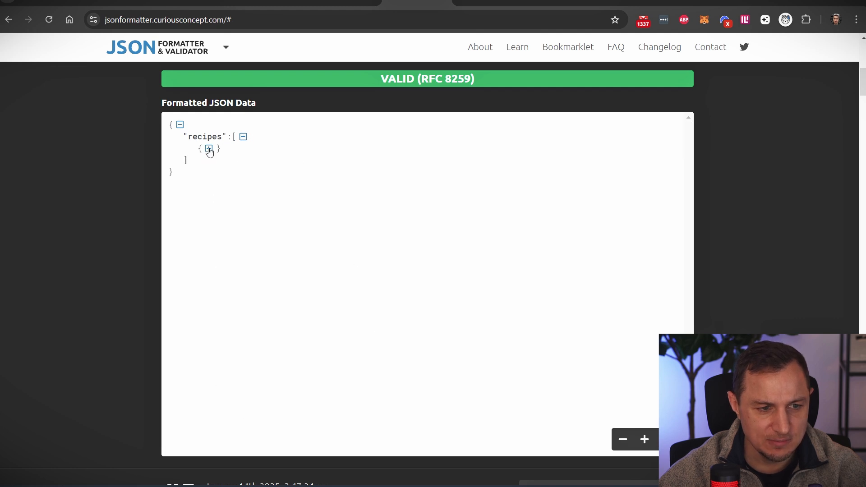
left_click(209, 149)
left_click(209, 149)
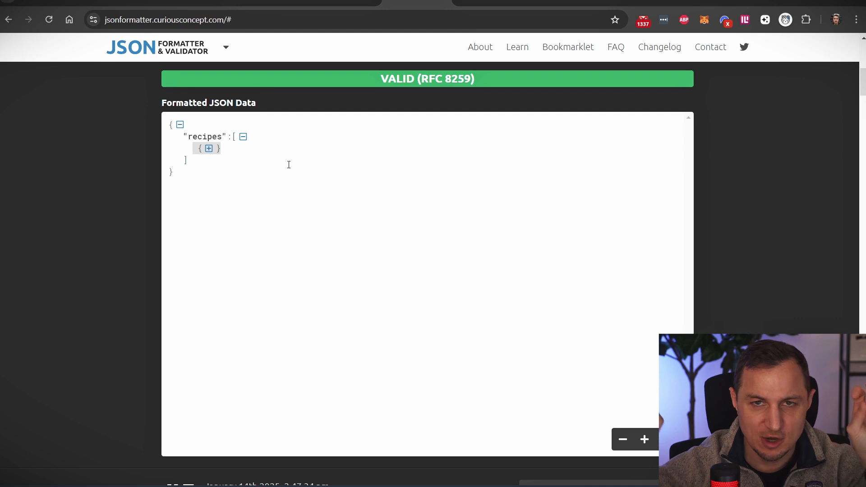
left_click(209, 149)
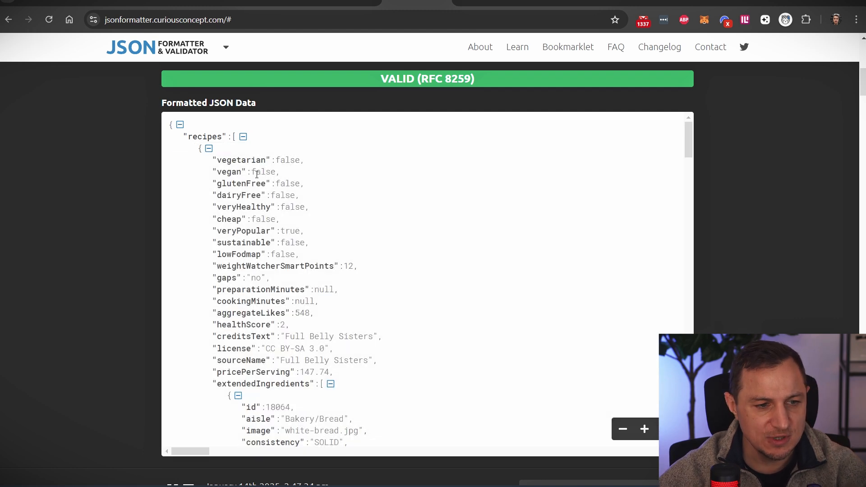
left_click_drag(214, 165, 328, 388)
scroll(351, 319, "down", 3)
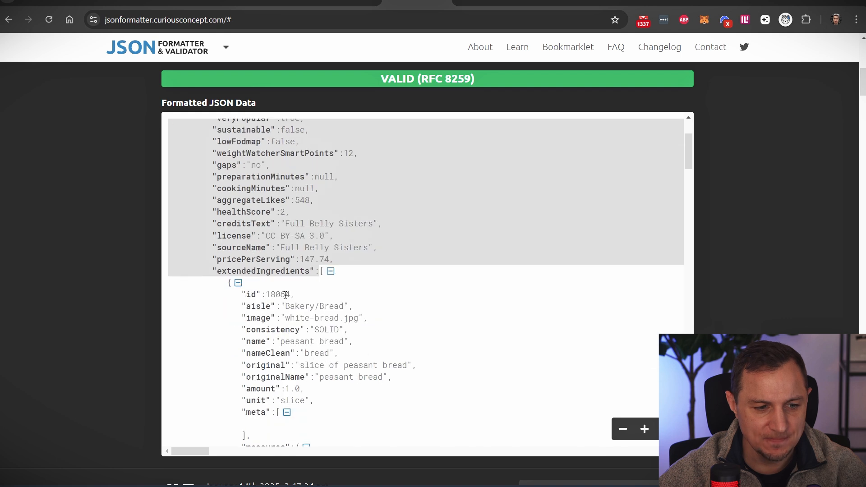
left_click(286, 274)
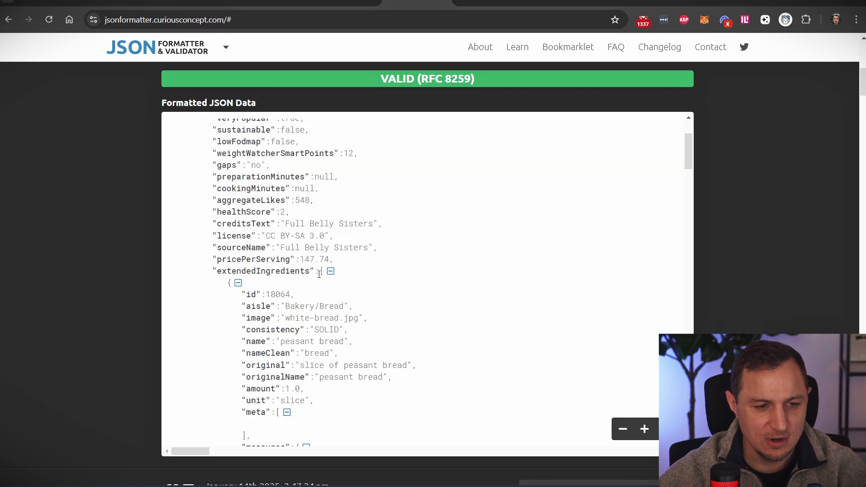
- Highlight extendedIngredients and collapse the first, second and honey ingredient objects
double_click(238, 277)
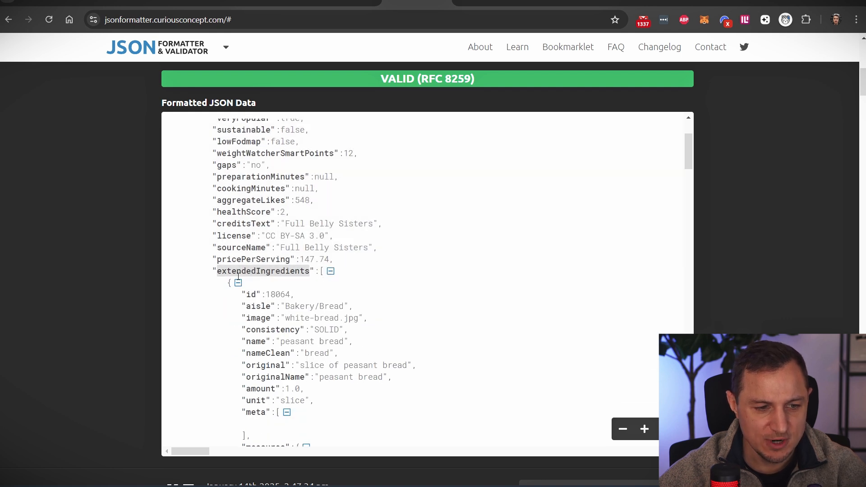
left_click(330, 271)
left_click(331, 271)
scroll(244, 241, "down", 3)
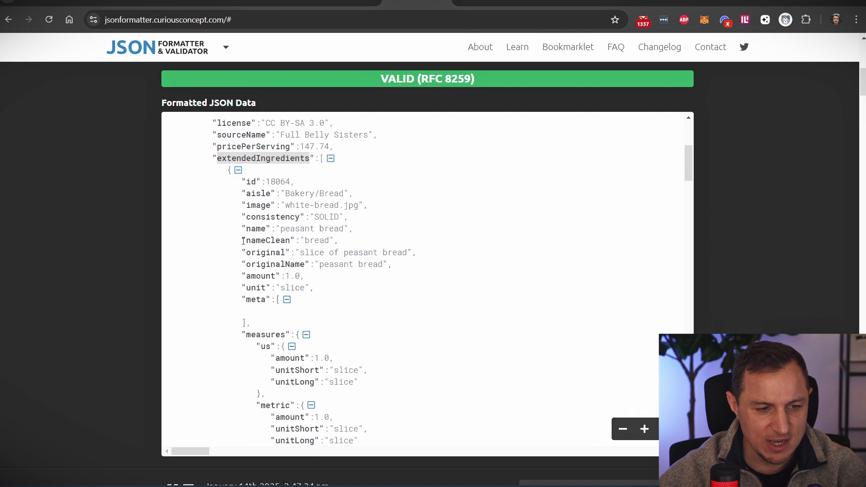
left_click(238, 171)
left_click(239, 182)
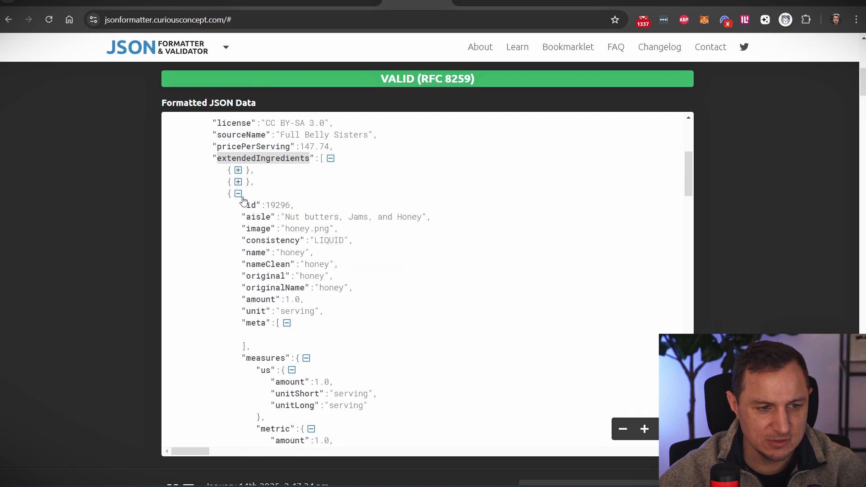
left_click(238, 194)
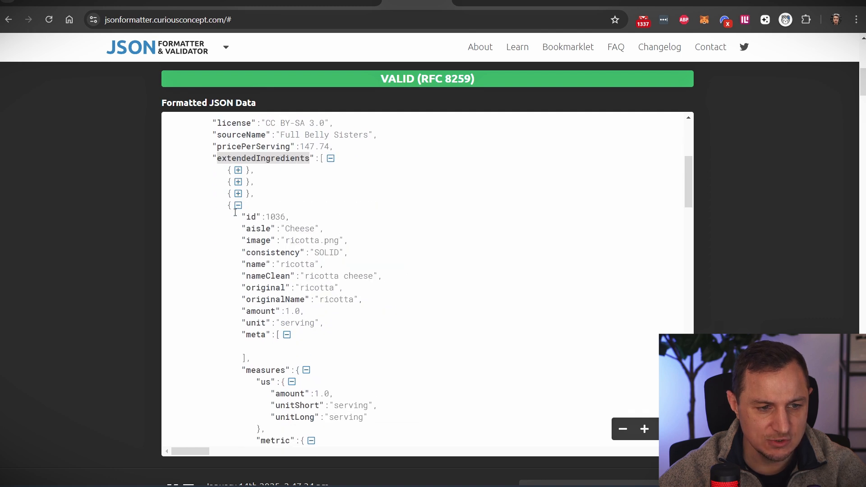
- Collapse the ricotta, goat cheese, sea salt and roasted cranberry sauce ingredient objects
double_click(297, 229)
left_click(238, 206)
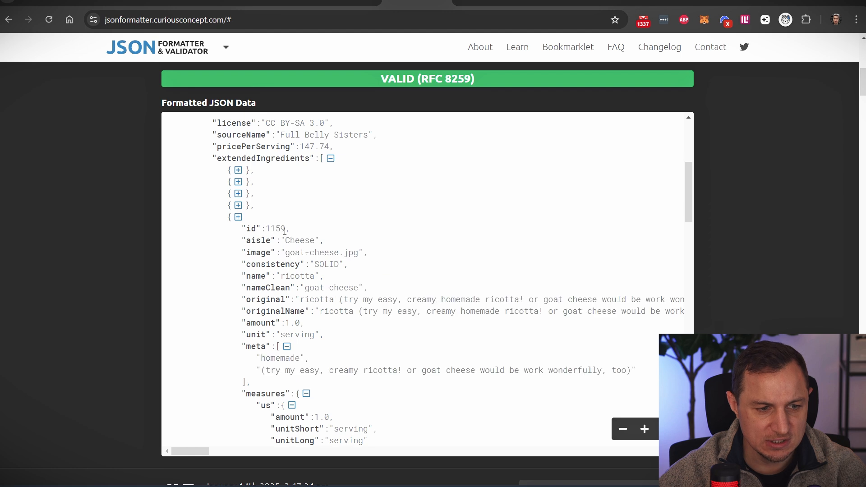
left_click(239, 217)
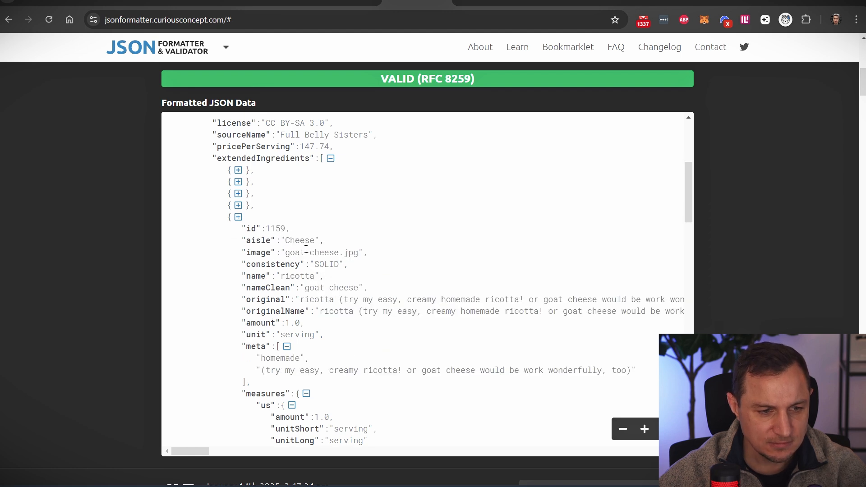
left_click_drag(246, 252, 364, 254)
left_click(238, 217)
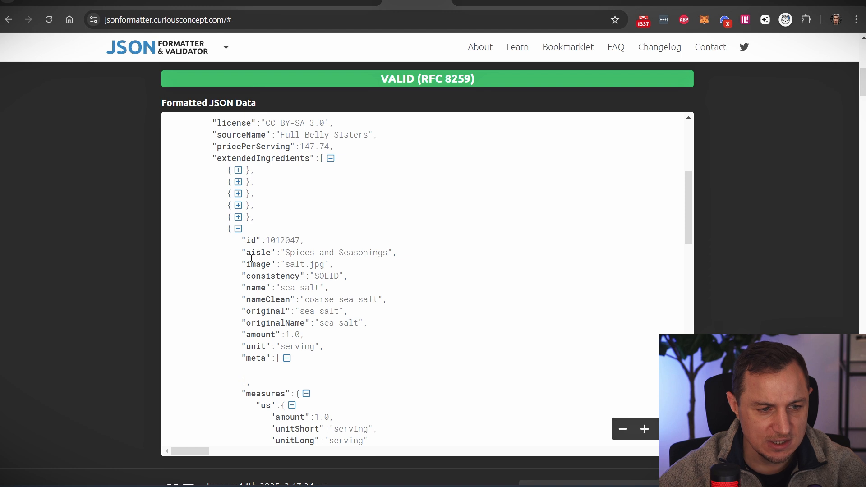
left_click(238, 229)
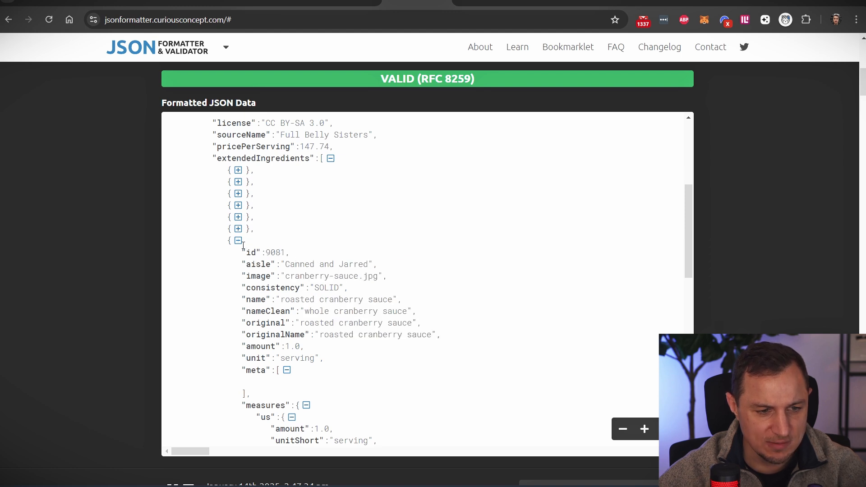
left_click(239, 240)
- Scroll through the rest of the formatted recipe JSON, then return to the Make scenario
scroll(243, 246, "down", 1)
scroll(243, 246, "up", 1)
left_click_drag(250, 241, 185, 170)
scroll(268, 241, "down", 2)
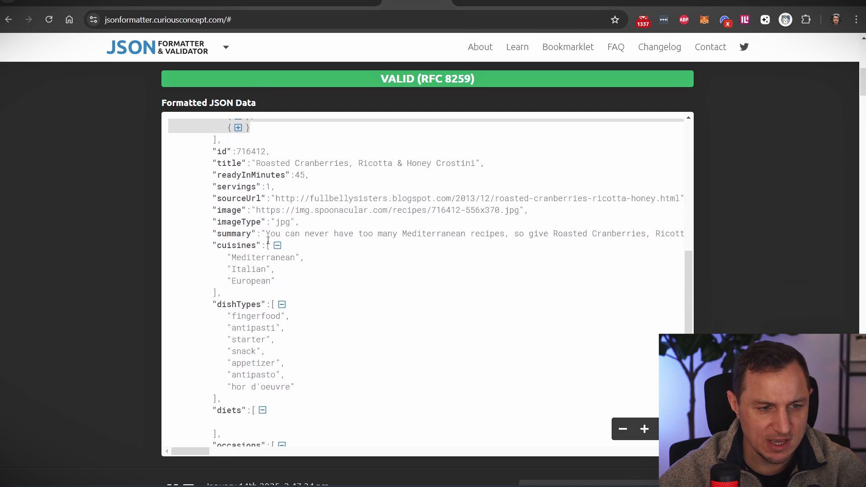
scroll(270, 269, "down", 3)
scroll(213, 241, "down", 1)
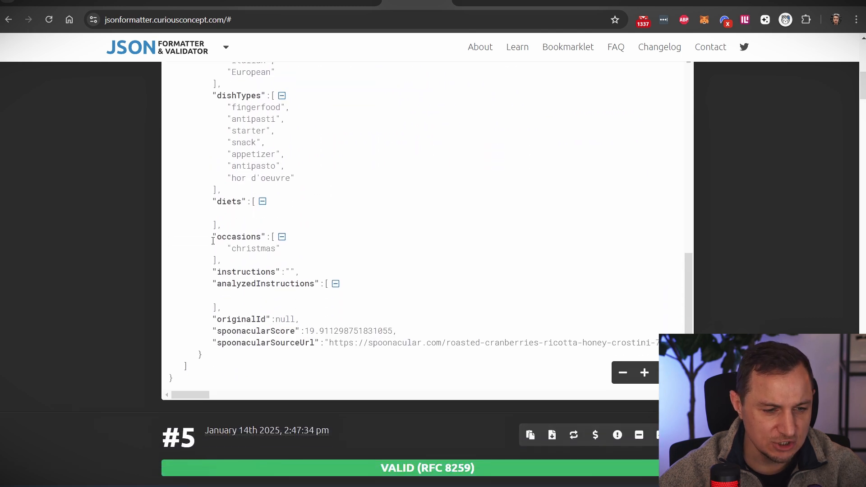
scroll(405, 335, "up", 15)
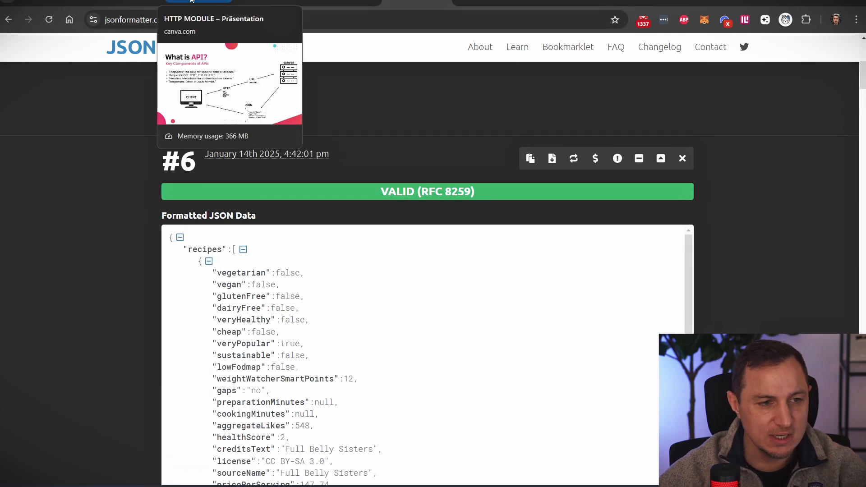
left_click(115, 4)
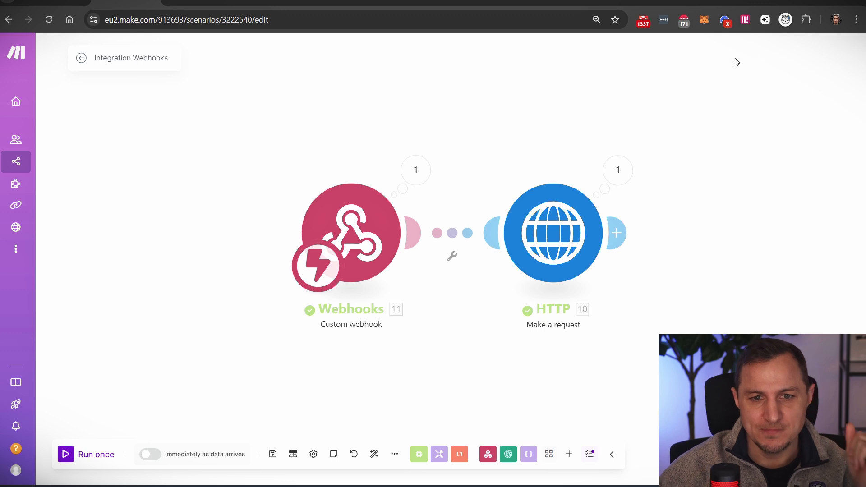
- Go to the Spoonacular API Console profile page with the masked API key
left_click(706, 3)
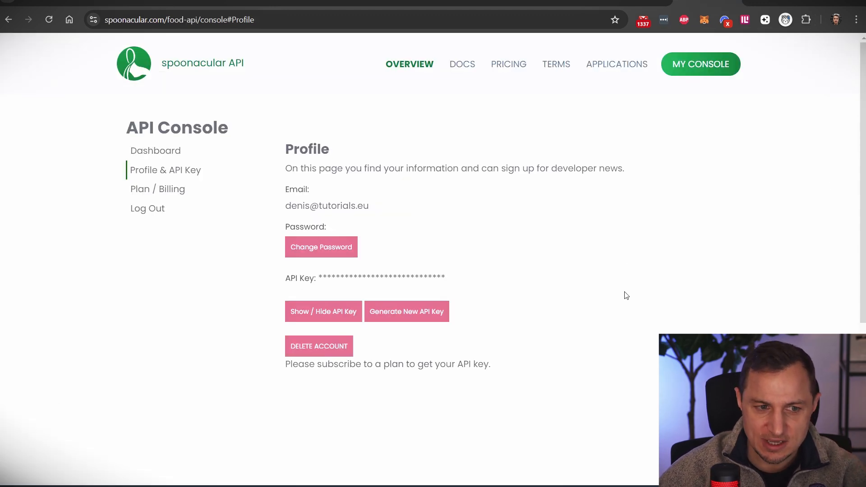
- Open Spoonacular's API Pricing page listing plans from Free through Enterprise
left_click(517, 61)
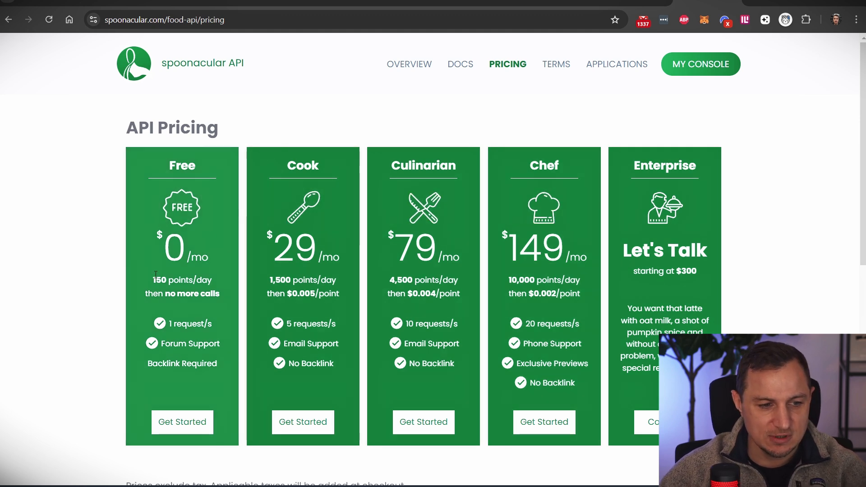
left_click_drag(153, 279, 220, 284)
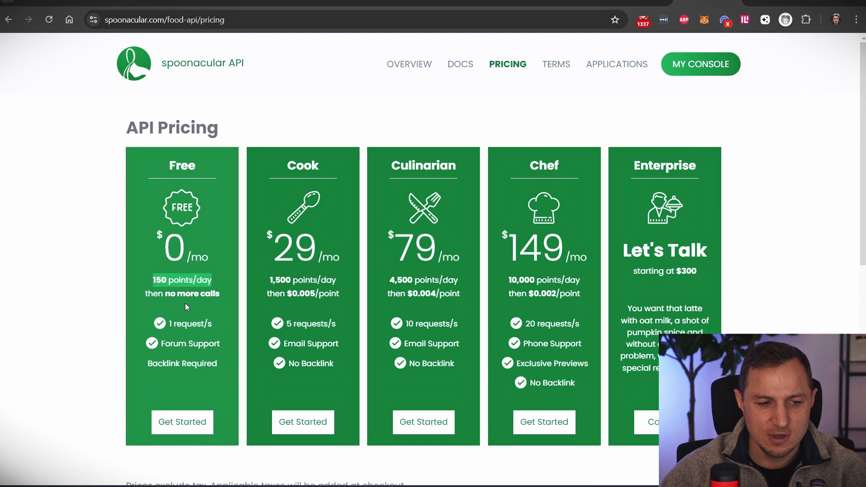
left_click_drag(171, 323, 220, 324)
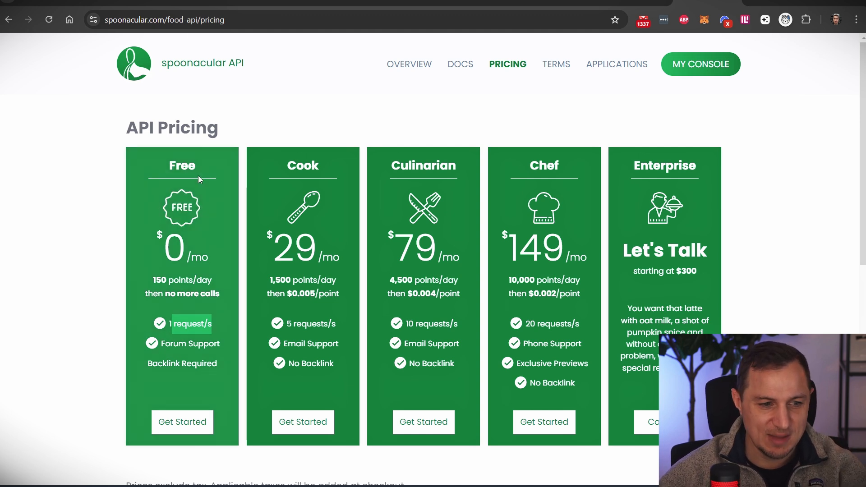
left_click_drag(162, 171, 224, 172)
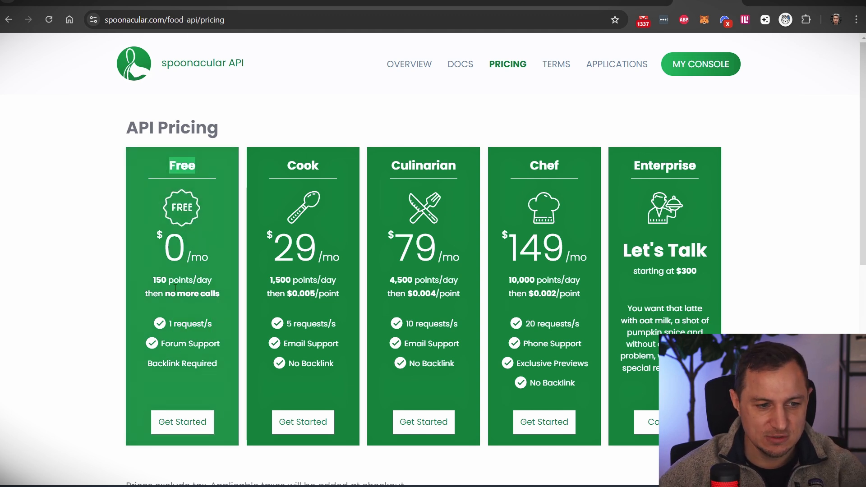
left_click(332, 85)
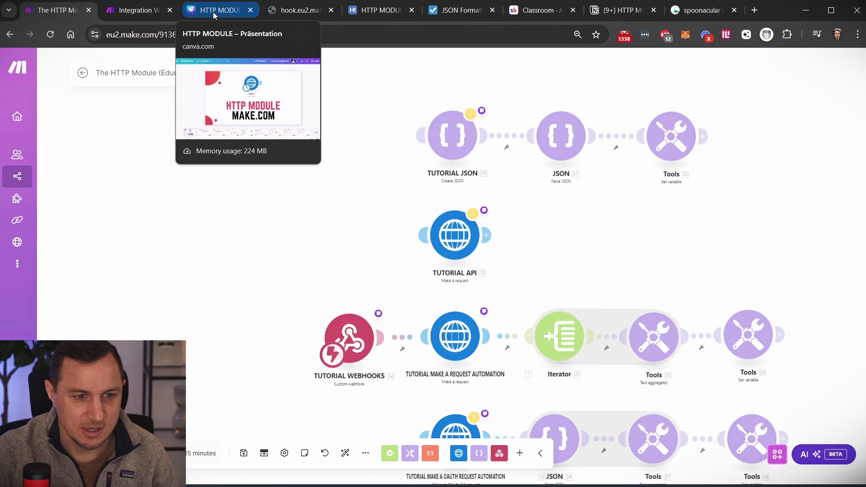
- In the Integration Webhooks scenario, start a new module after the Custom webhook and browse HTTP
left_click(135, 10)
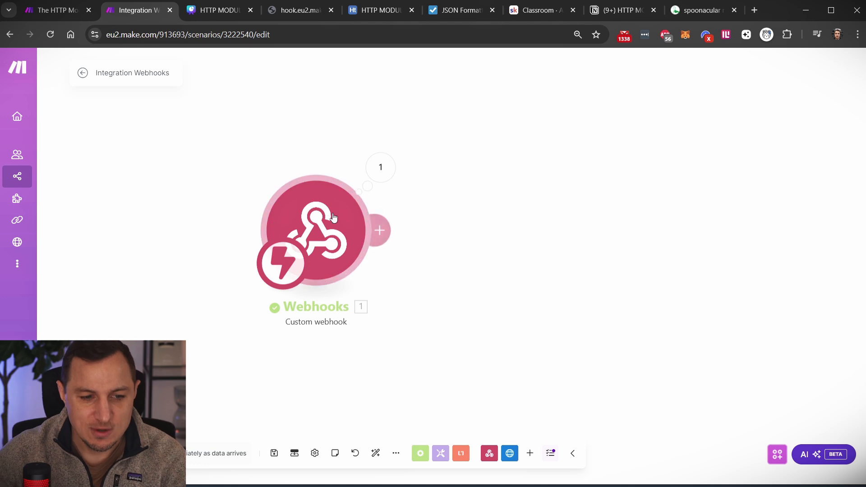
left_click(380, 229)
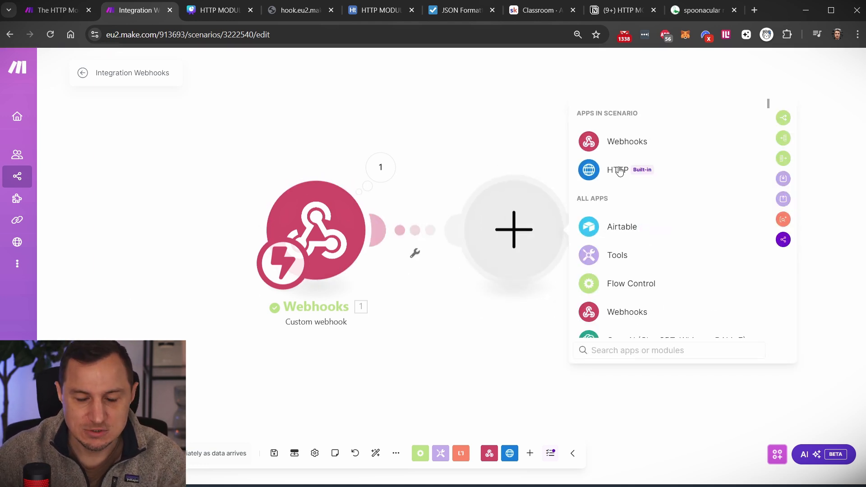
left_click(616, 170)
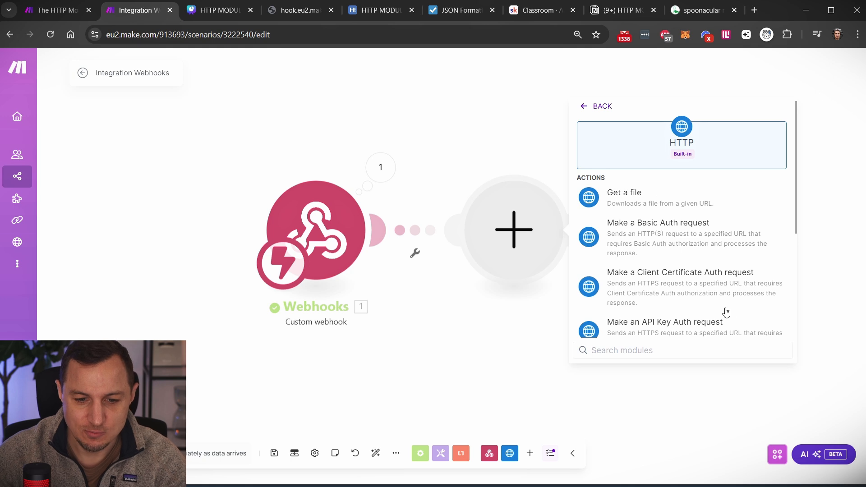
scroll(705, 291, "down", 3)
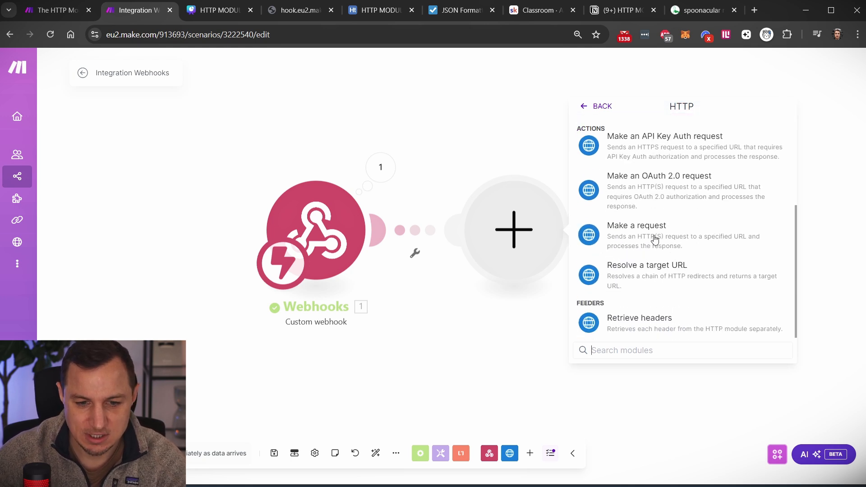
scroll(656, 242, "up", 5)
left_click(597, 106)
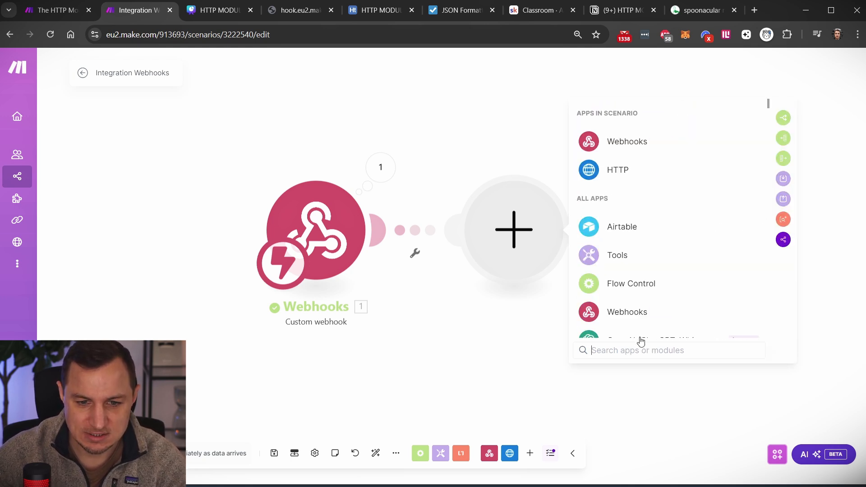
- Search 'http' and add the HTTP Make a request module, leaving it unconfigured
type("http")
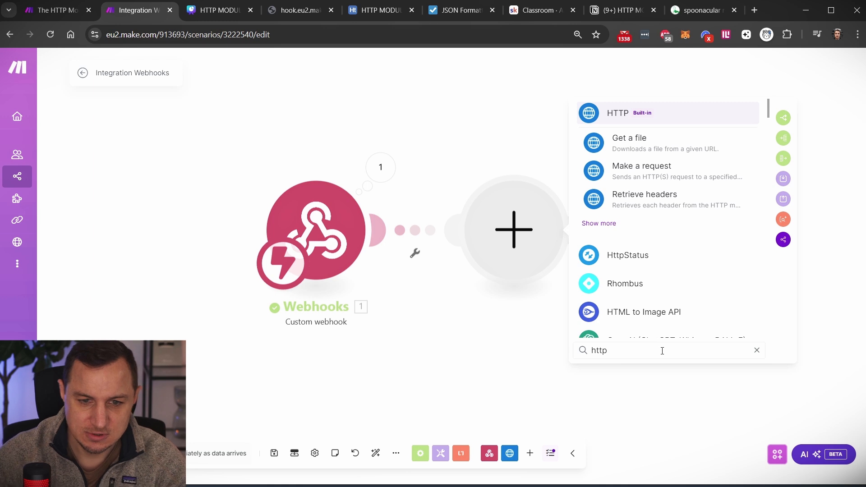
left_click(619, 118)
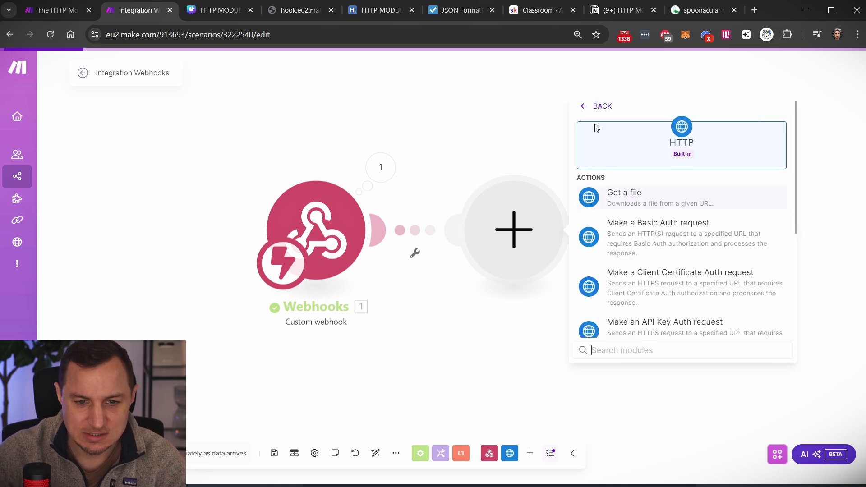
scroll(702, 304, "down", 5)
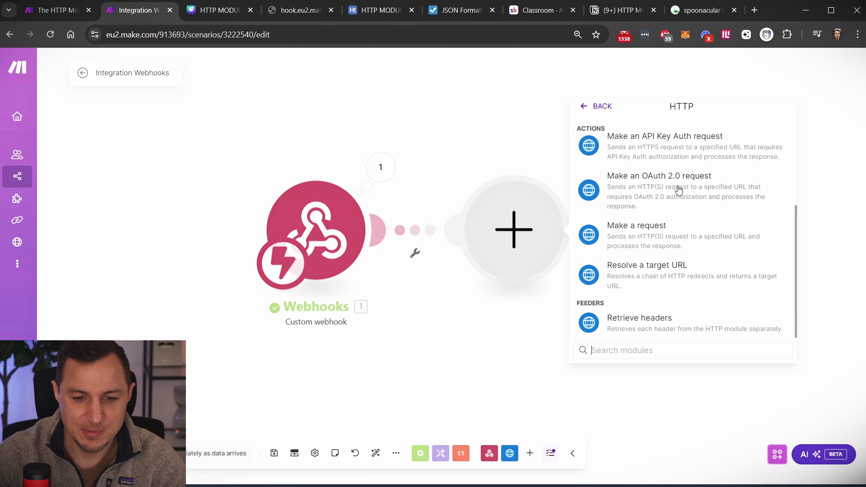
left_click(635, 235)
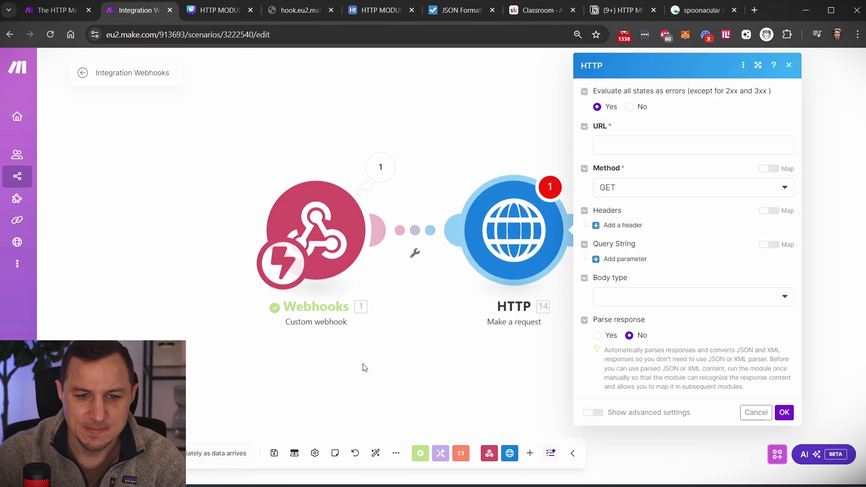
left_click(485, 152)
- Add an empty module after HTTP Make a request and scroll the All apps list
left_click(582, 229)
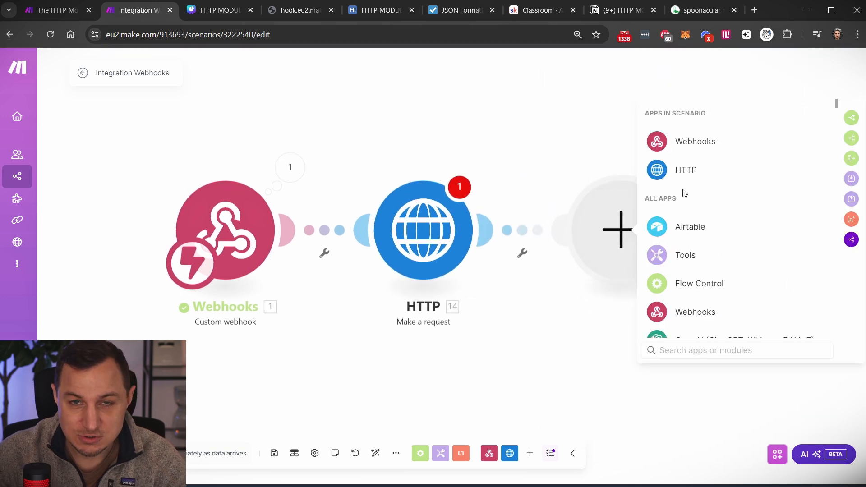
scroll(711, 234, "down", 15)
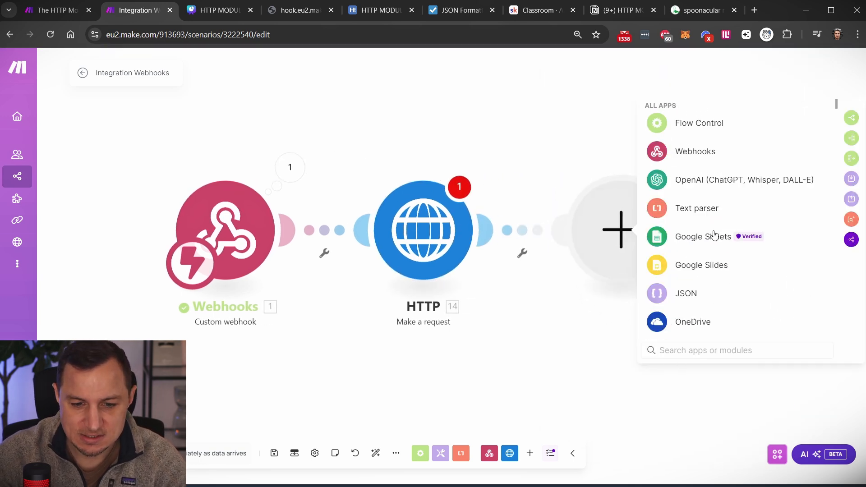
scroll(668, 189, "down", 6)
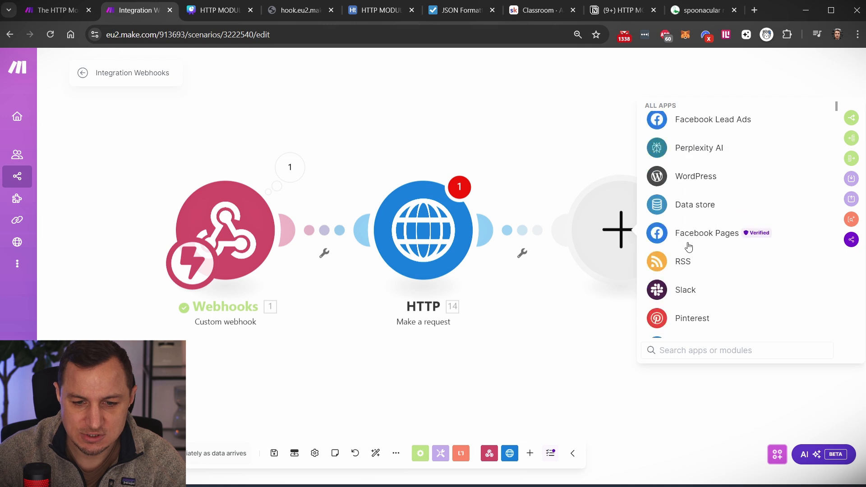
scroll(694, 203, "up", 5)
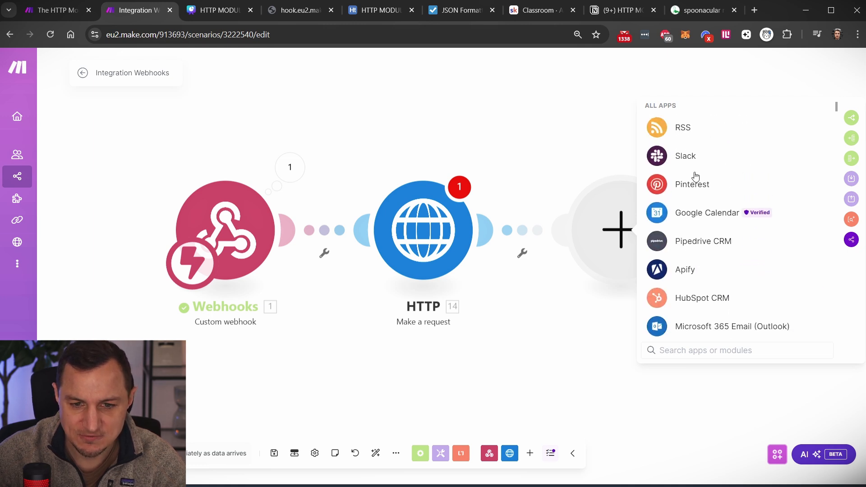
scroll(704, 159, "down", 5)
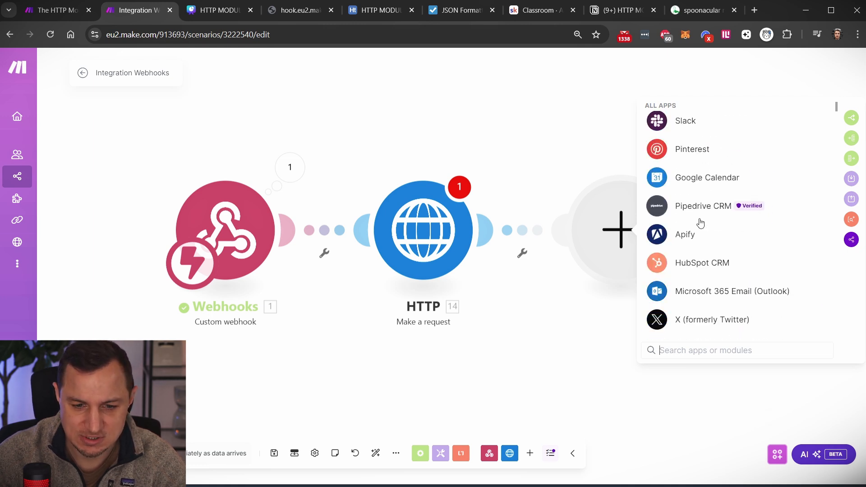
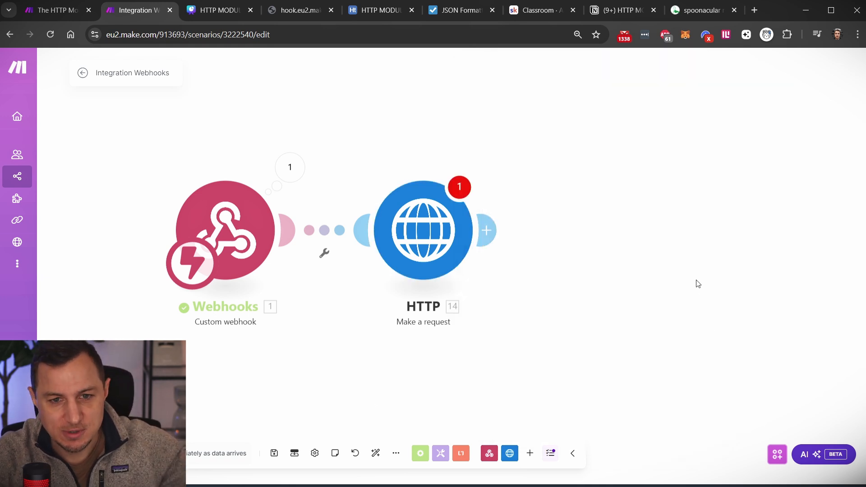
- Bring up the Spoonacular Search Recipes API documentation (GET /recipes/complexSearch)
left_click(697, 13)
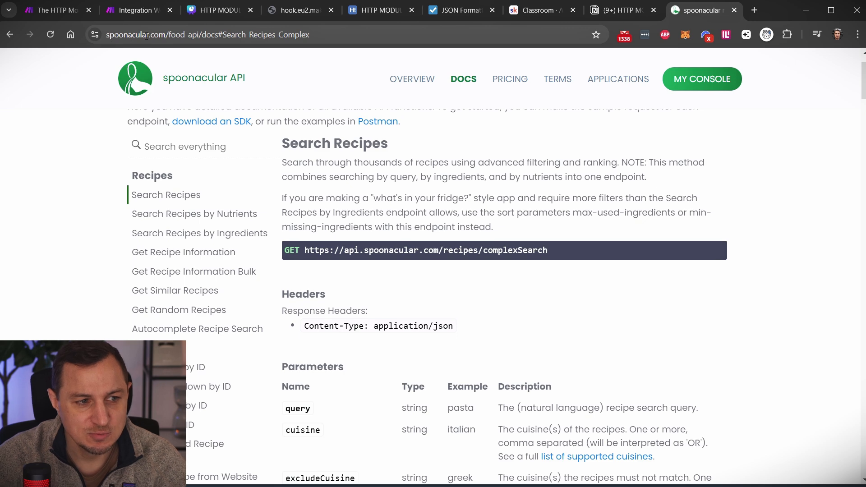
- Review the Search Recipes and Get Random Recipes endpoint docs and their URLs
scroll(397, 153, "up", 1)
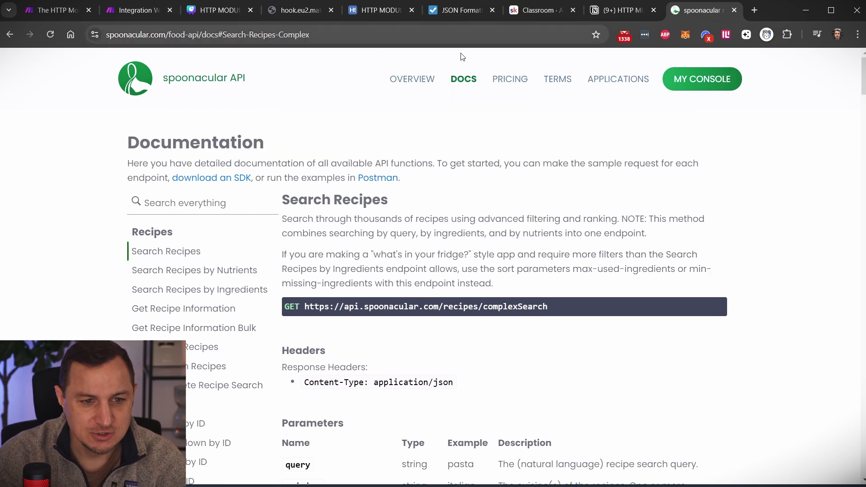
mouse_move(483, 84)
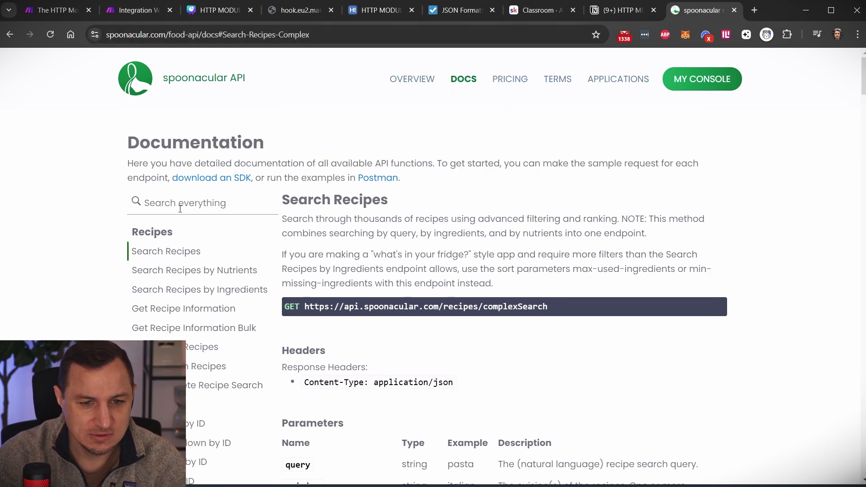
scroll(315, 246, "down", 2)
scroll(189, 176, "up", 2)
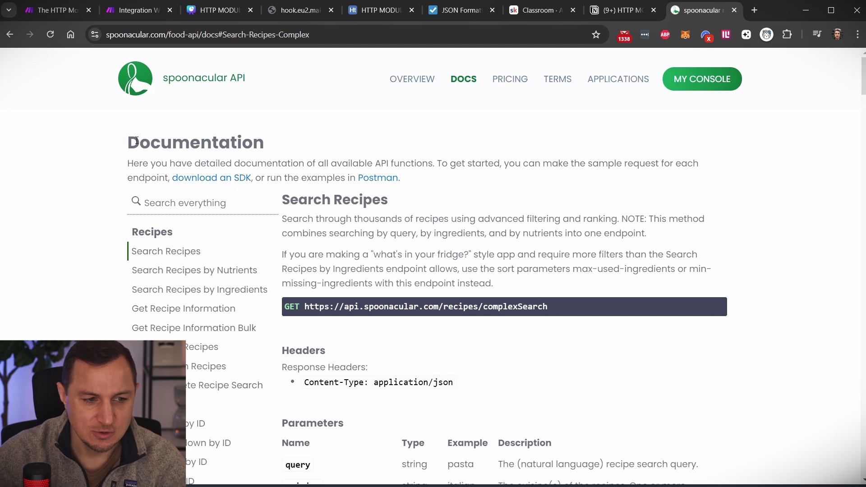
left_click_drag(136, 140, 285, 139)
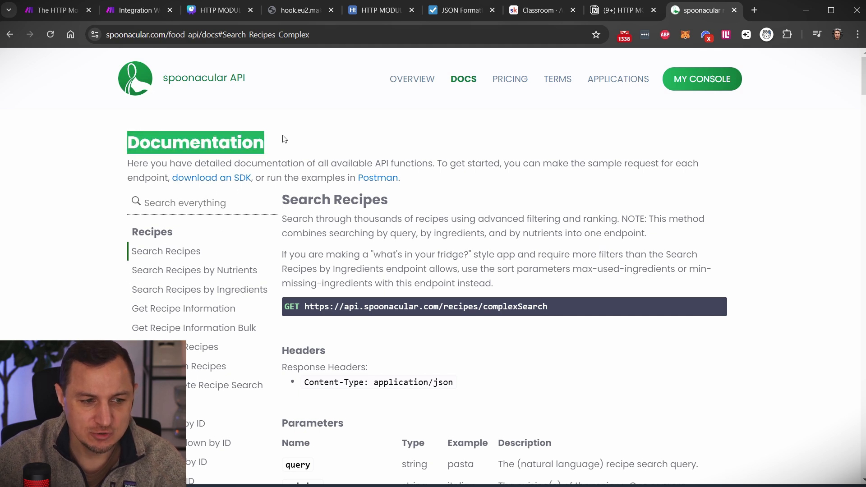
left_click(352, 141)
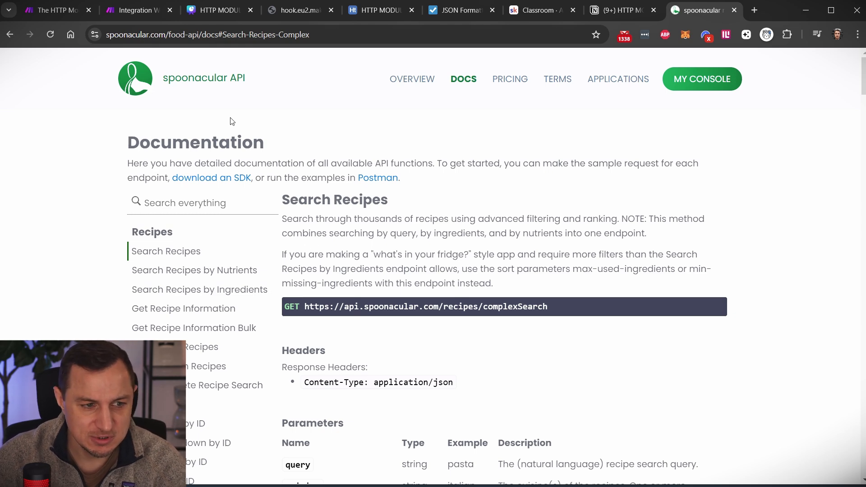
left_click_drag(286, 203, 397, 199)
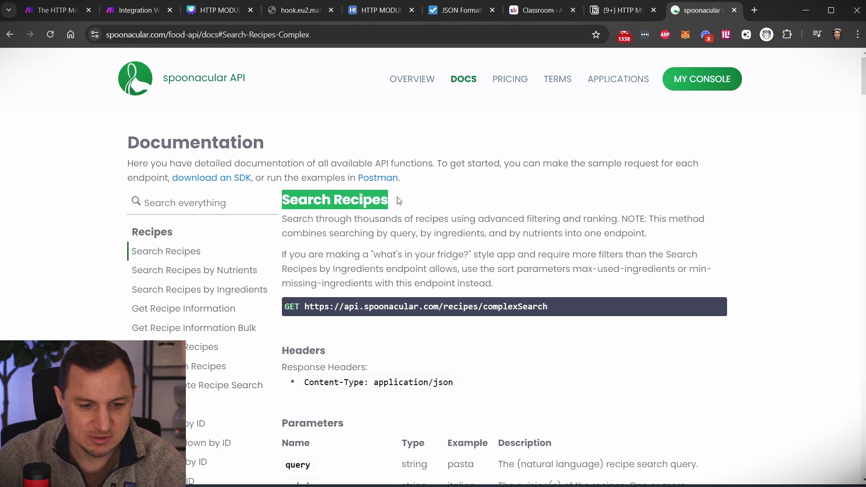
scroll(215, 319, "down", 1)
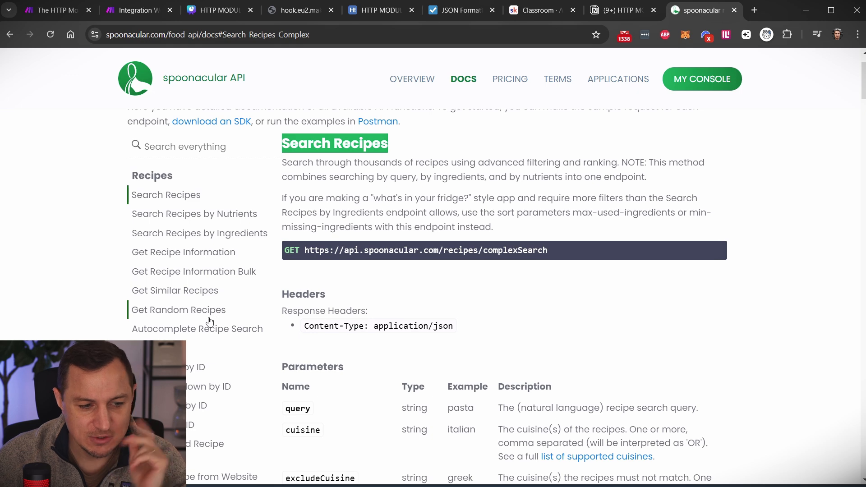
left_click(170, 315)
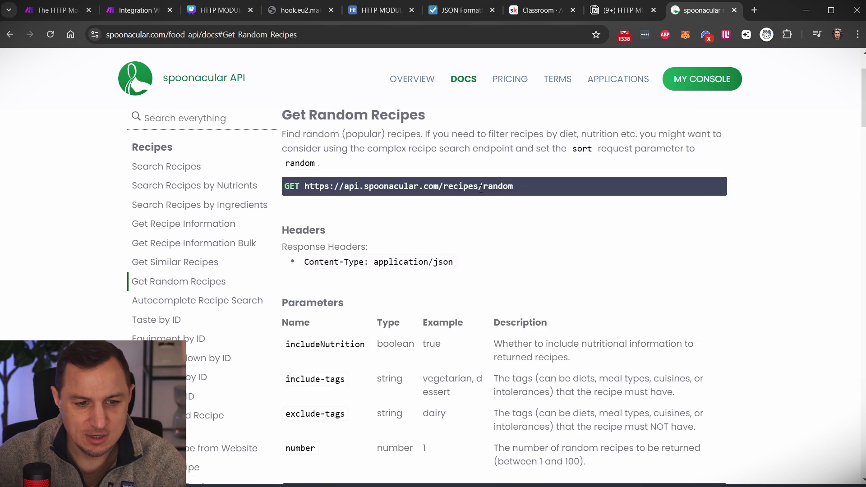
left_click_drag(514, 187, 305, 189)
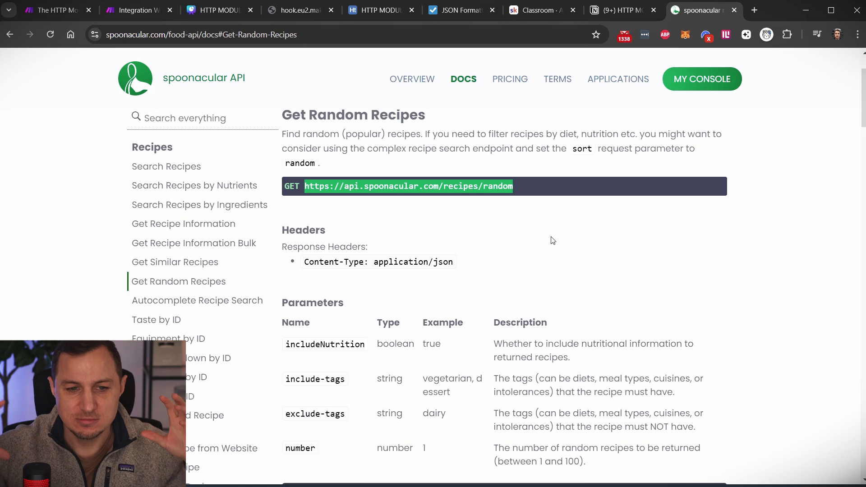
left_click(175, 171)
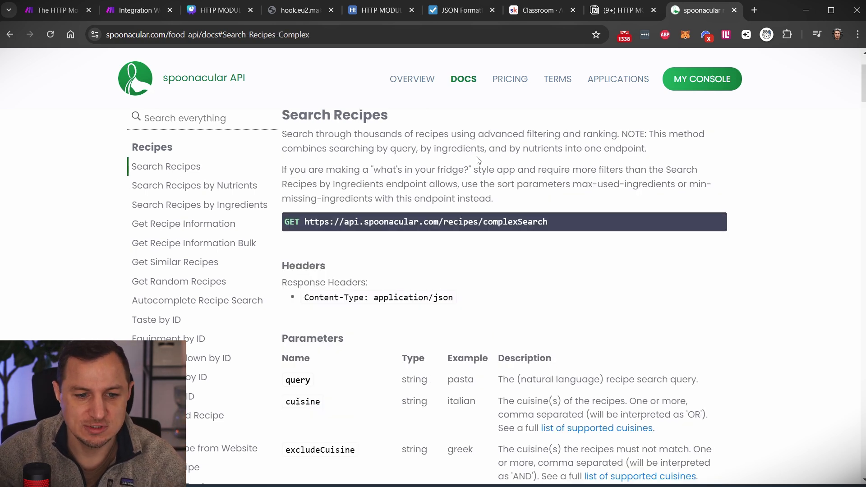
double_click(289, 339)
left_click_drag(550, 228, 305, 224)
key("ctrl+c")
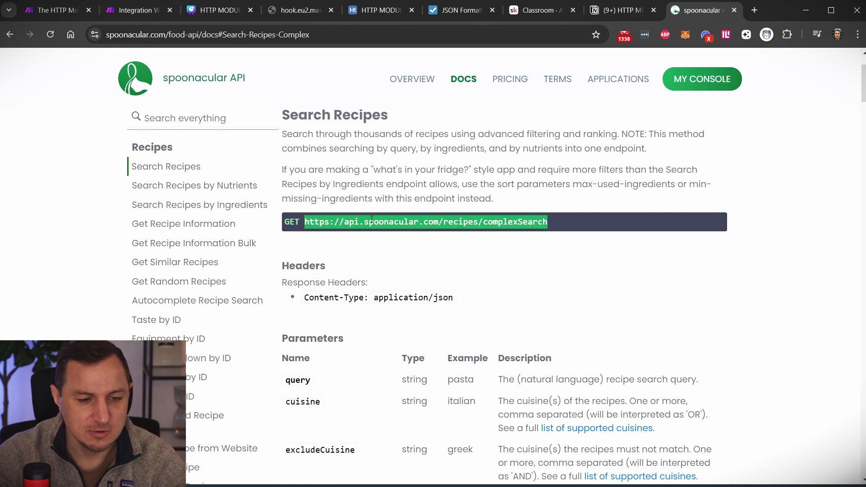
left_click(130, 10)
left_click(434, 224)
- Paste the complexSearch URL into the HTTP module's URL field and add an empty header Item 1
left_click(543, 147)
key("ctrl+v")
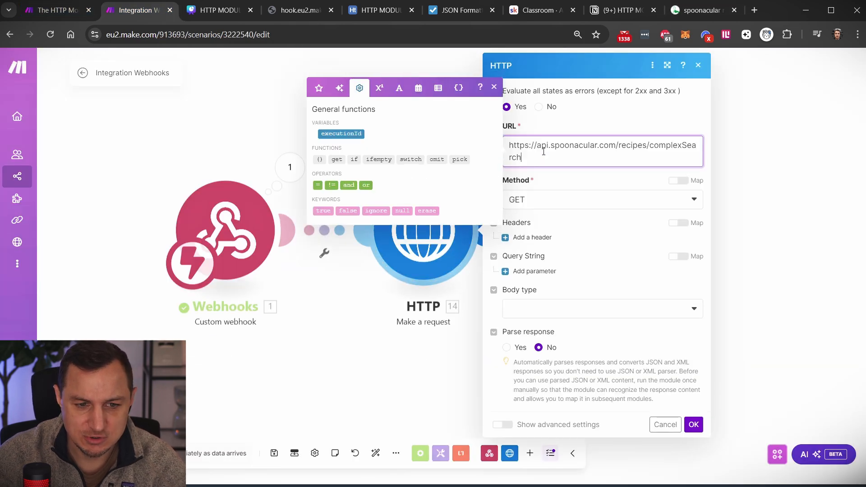
left_click(599, 120)
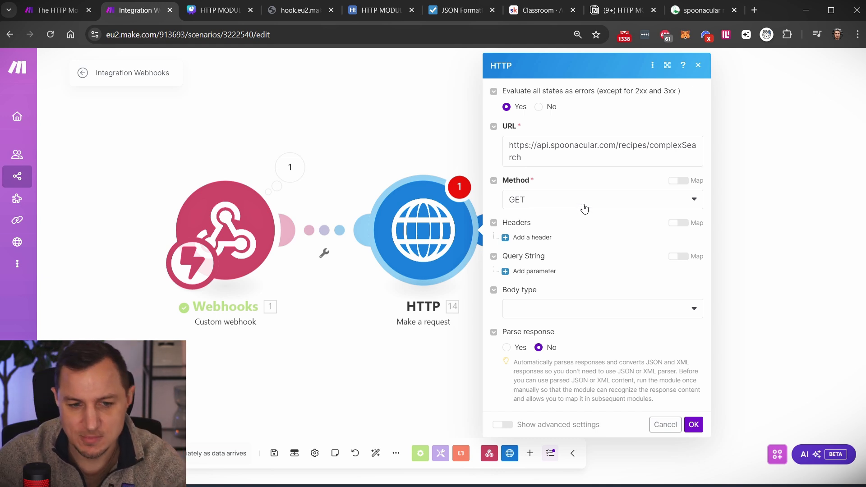
left_click(538, 239)
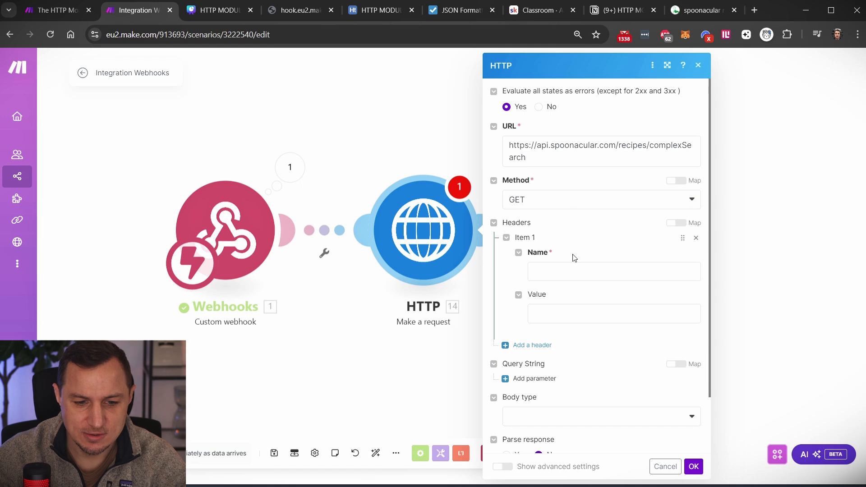
left_click(702, 10)
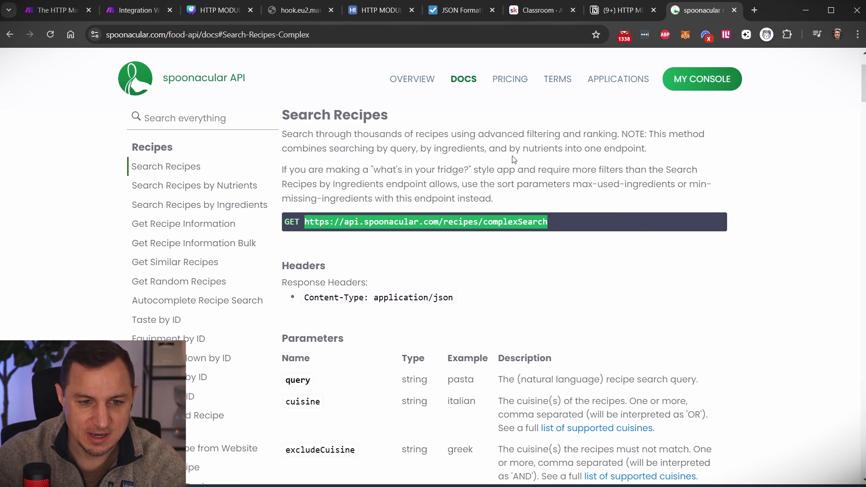
- Look over Spoonacular's pricing plans and the console's Profile & API Key page
left_click(514, 81)
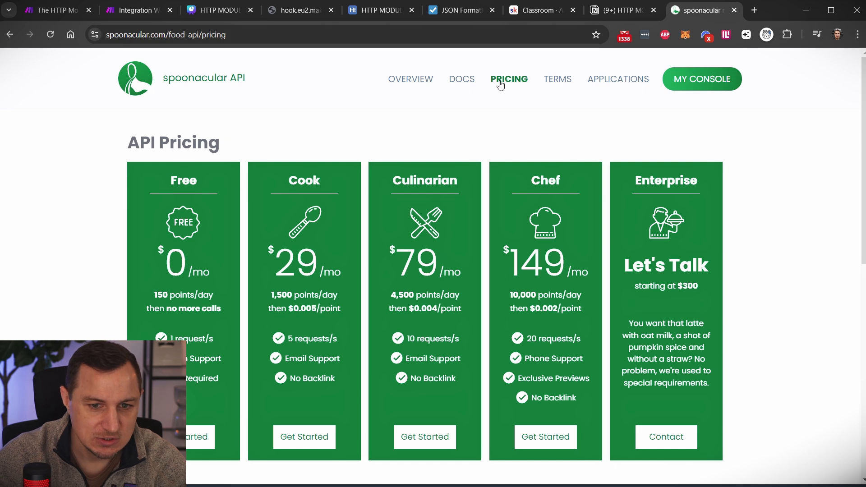
left_click(712, 79)
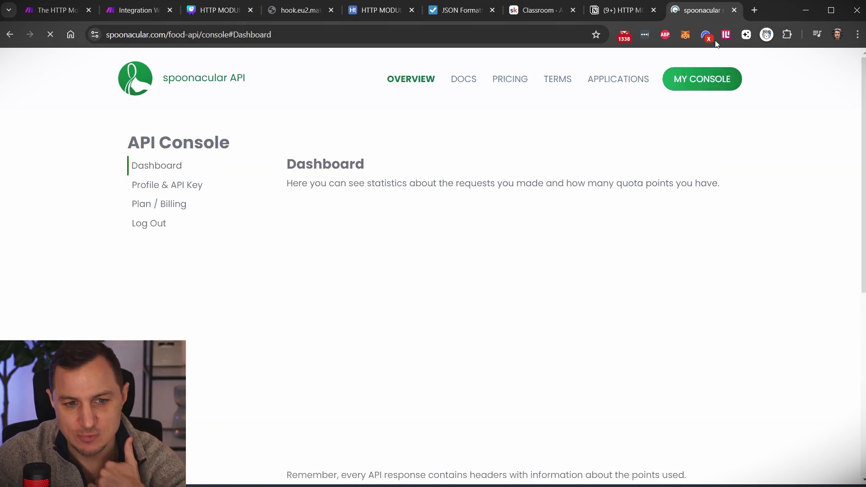
left_click(158, 190)
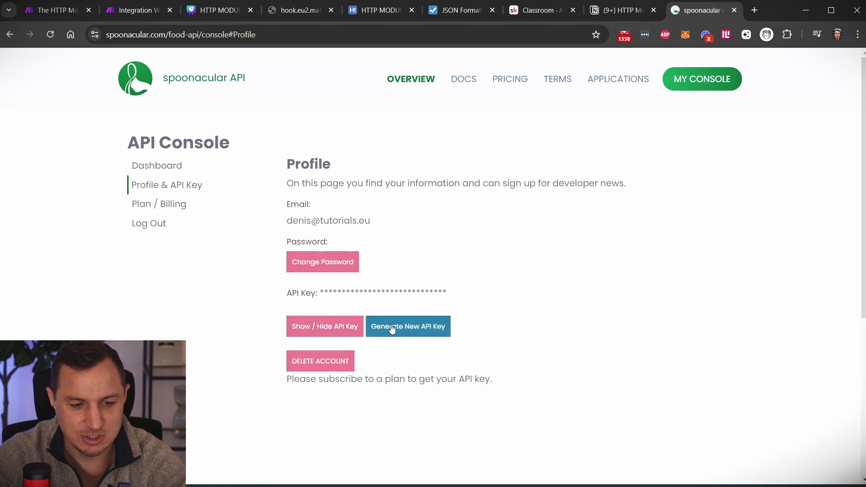
- Copy the API key from the reference HTTP Module scenario into the header's Value field
left_click(59, 10)
left_click(459, 314)
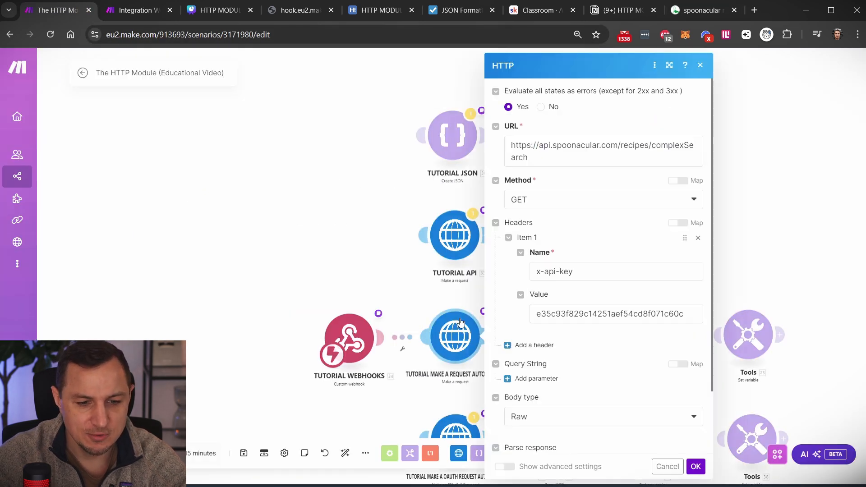
double_click(609, 314)
key("ctrl+c")
left_click(138, 17)
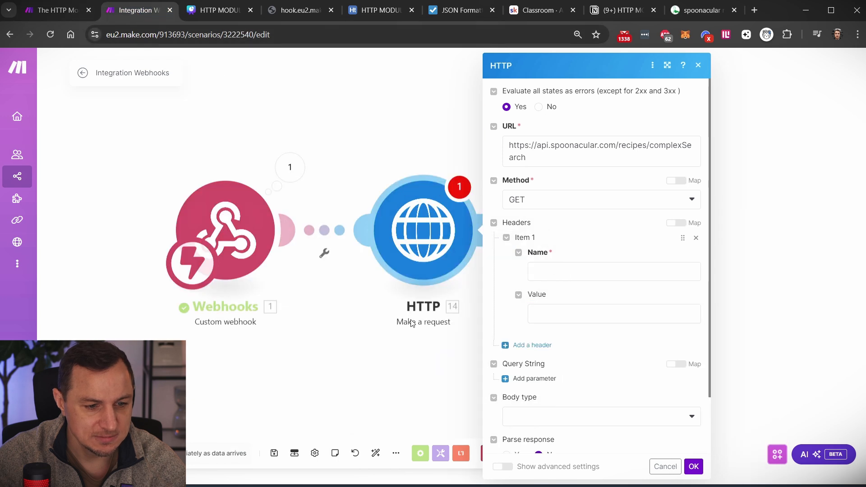
left_click(556, 313)
key("ctrl+v")
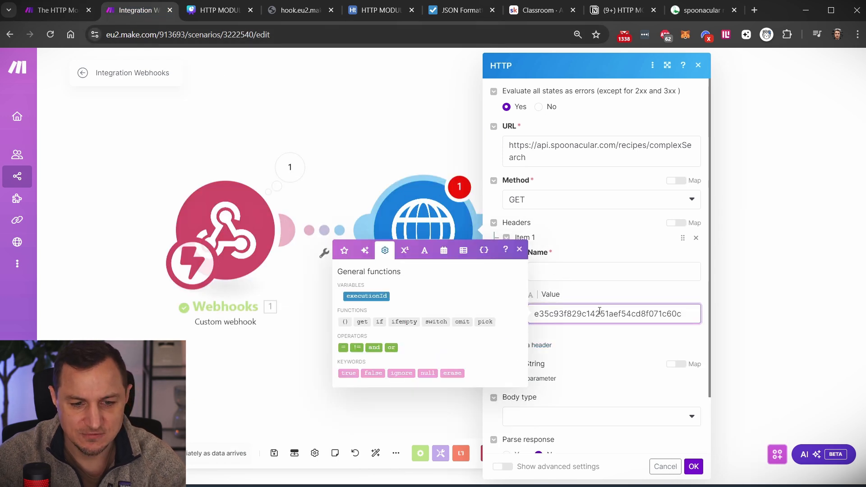
- Search the docs for 'auth' and copy the x-api-key header name from Authentication
left_click(692, 12)
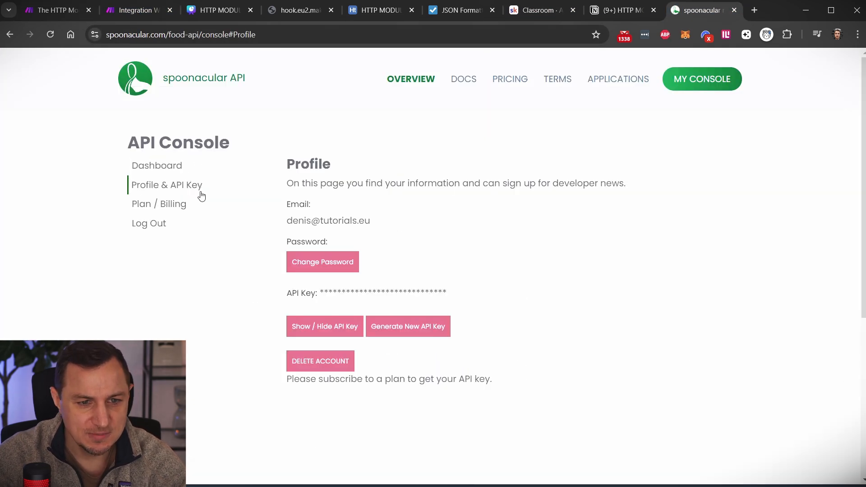
key("alt+Left")
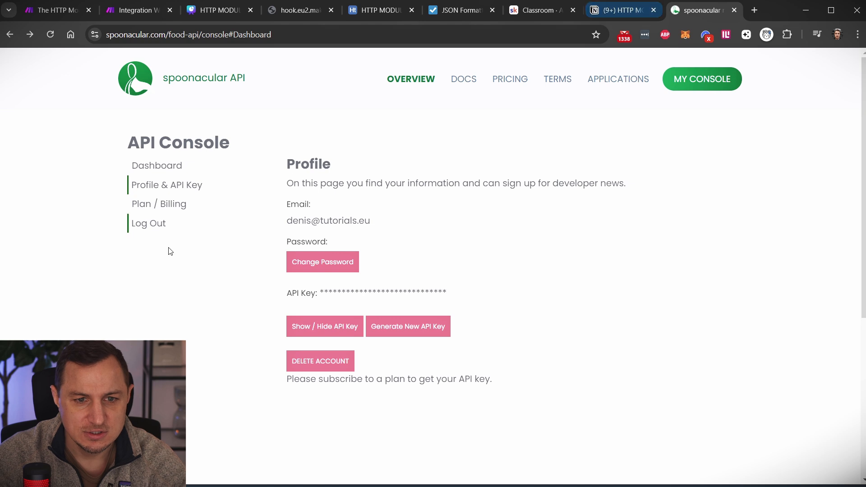
key("alt+Left")
key("alt+Left")
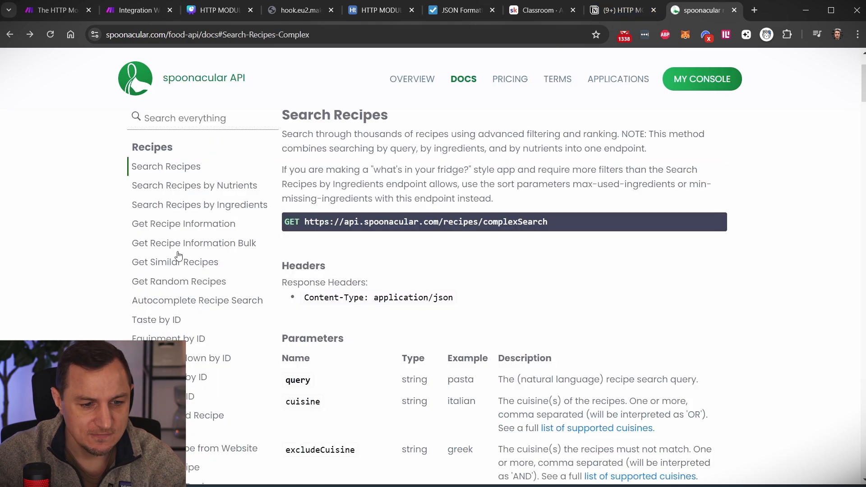
scroll(177, 180, "up", 2)
scroll(189, 244, "down", 1)
scroll(181, 225, "up", 2)
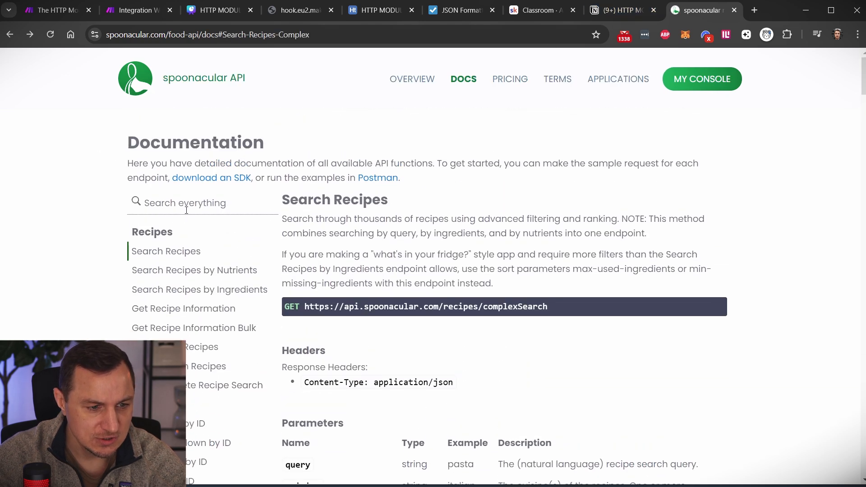
left_click(187, 210)
type("a")
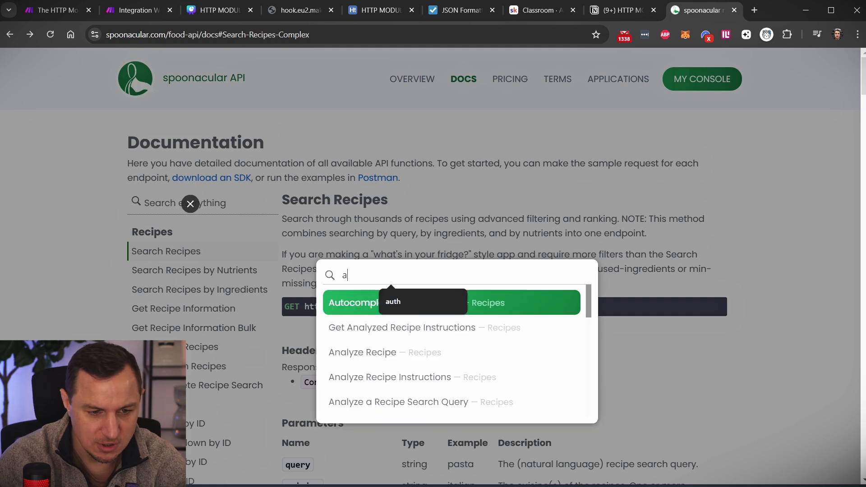
type("ua")
key("BackSpace")
type("the")
key("Return")
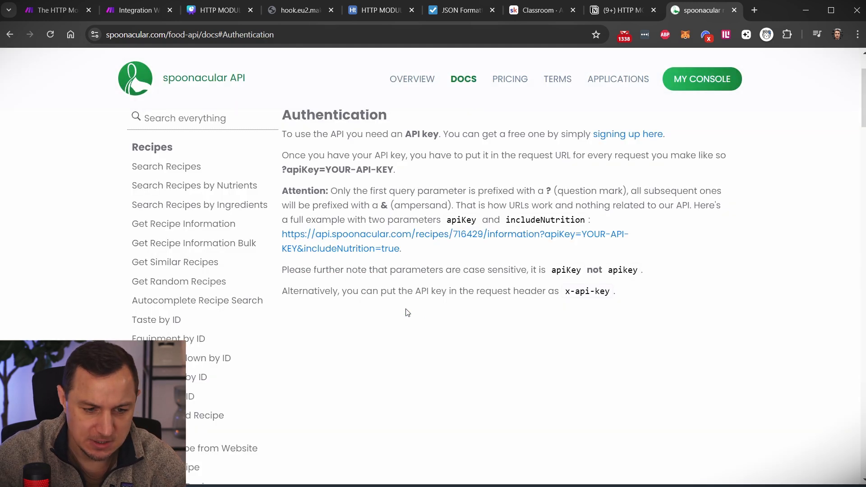
left_click_drag(282, 291, 609, 294)
key("ctrl+c")
left_click(567, 296)
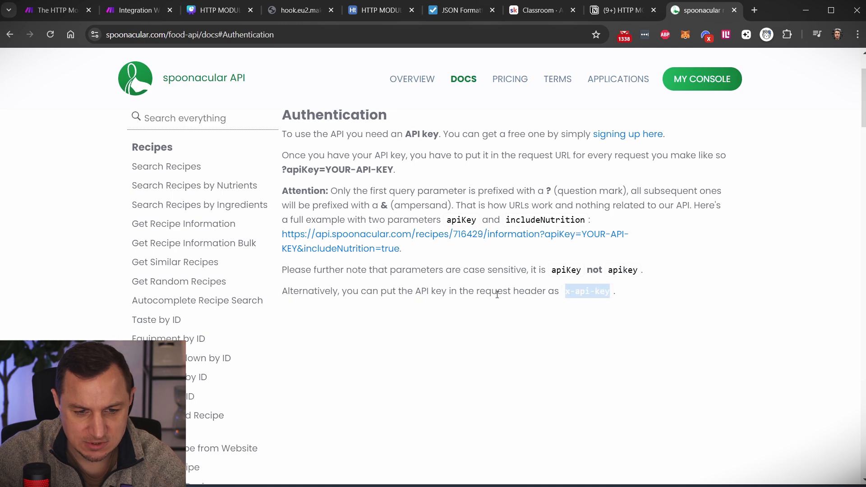
left_click(135, 10)
- Name the header x-api-key and set the body type to Raw with JSON content type
left_click(583, 271)
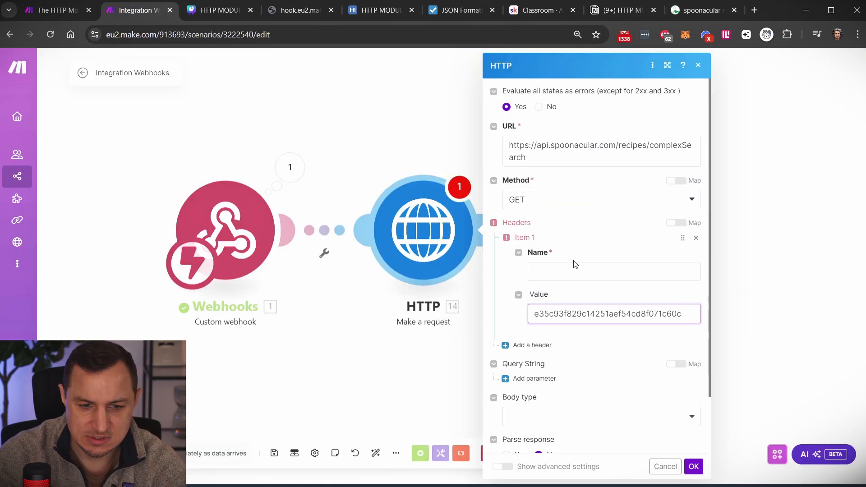
key("ctrl+v")
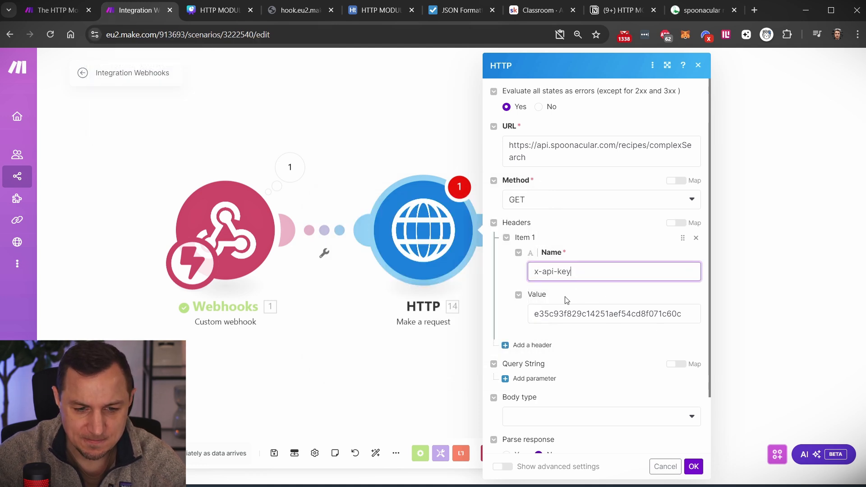
double_click(567, 308)
scroll(594, 346, "down", 2)
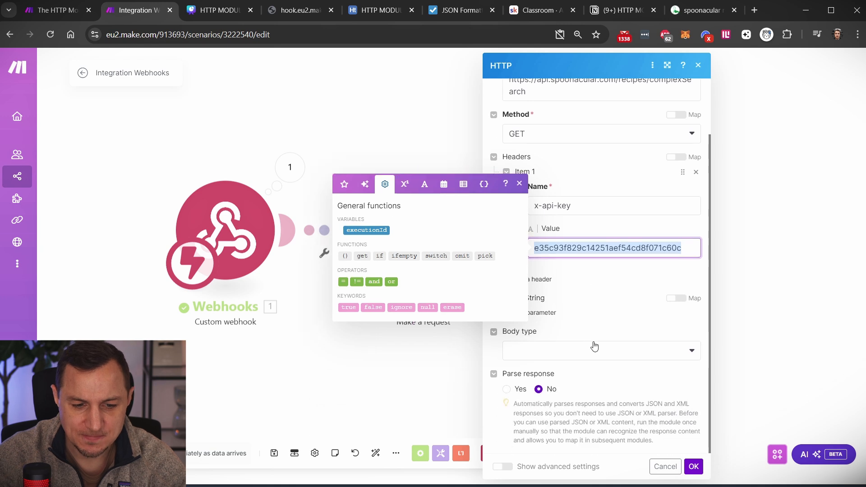
left_click(593, 348)
left_click(556, 367)
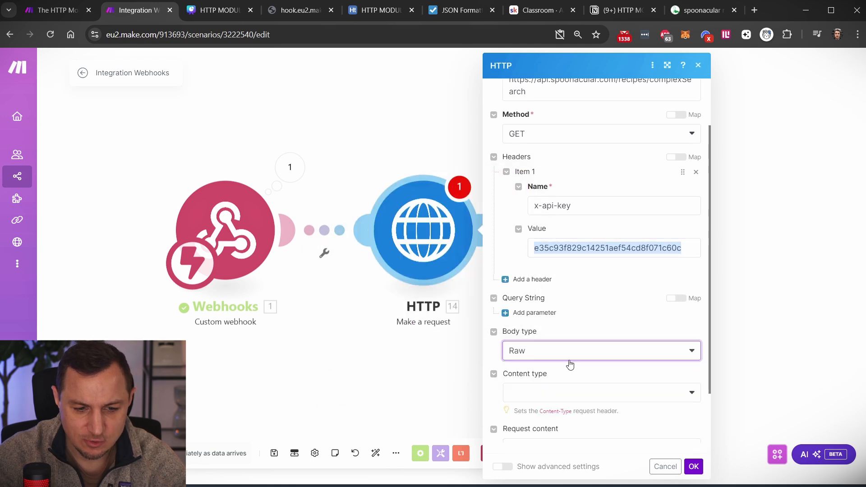
scroll(569, 364, "down", 3)
left_click(556, 298)
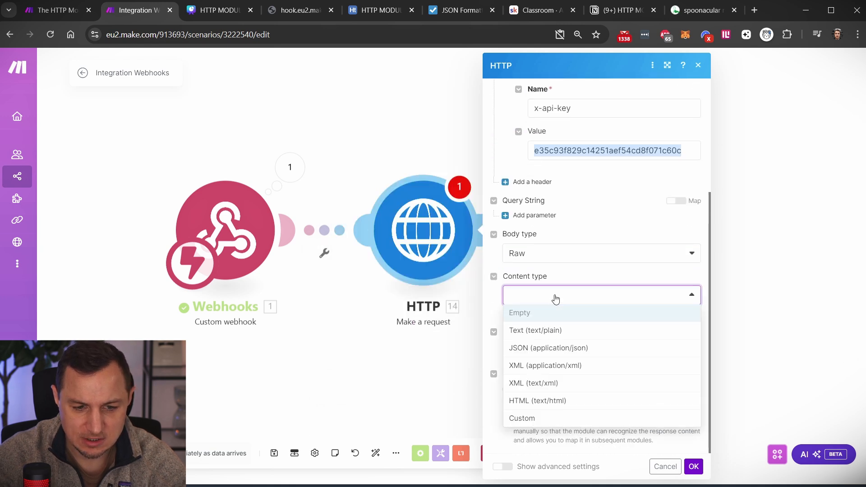
left_click(539, 348)
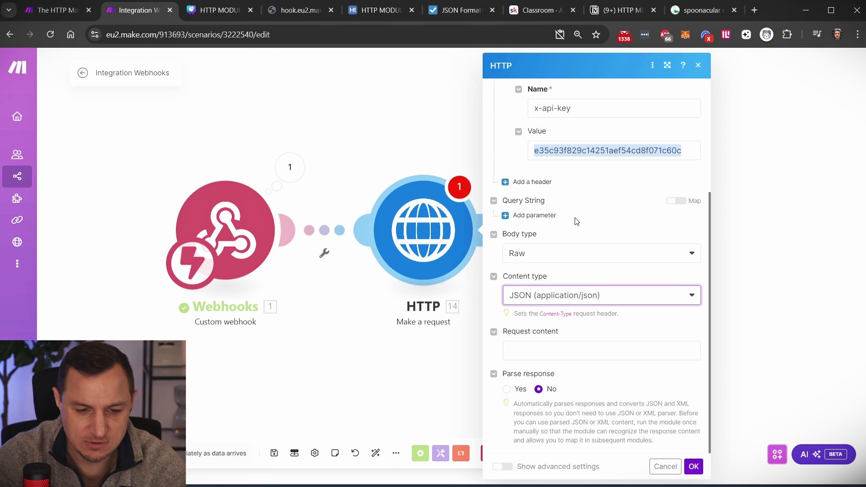
scroll(627, 274, "up", 3)
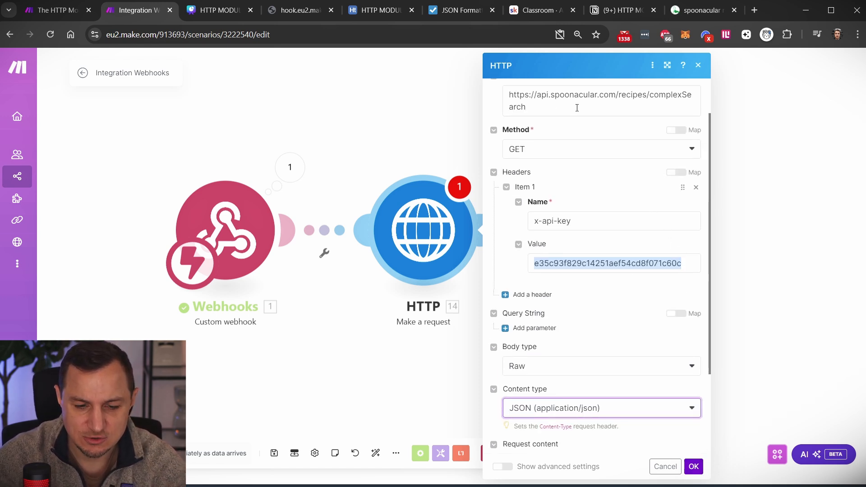
- Add an empty query string parameter and reopen Spoonacular's Search Recipes docs
left_click(544, 333)
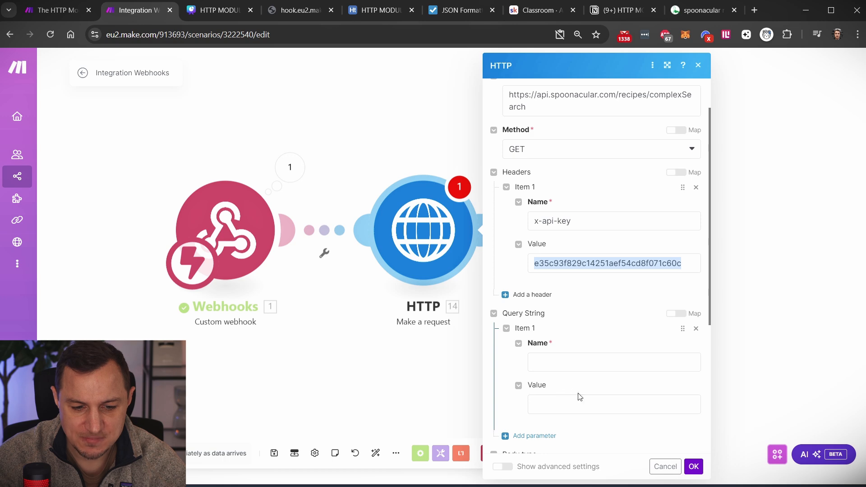
left_click(702, 10)
left_click(201, 166)
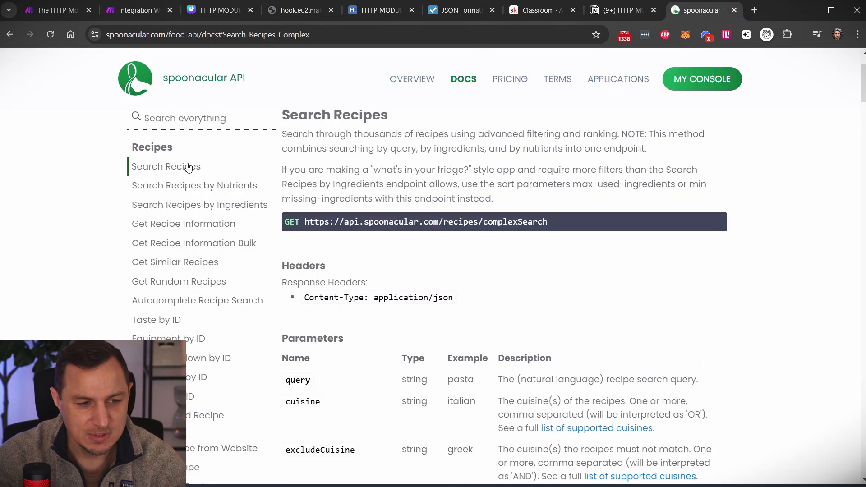
- Examine the query parameter row, its pasta example and description
scroll(448, 199, "down", 4)
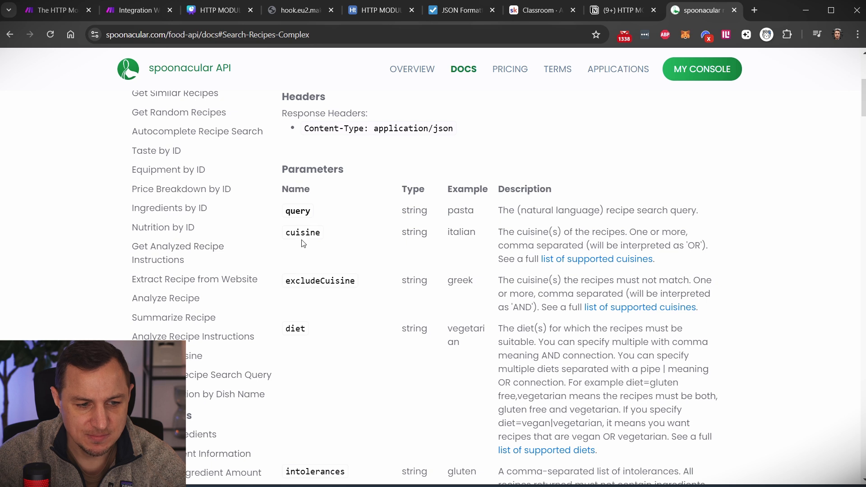
double_click(309, 212)
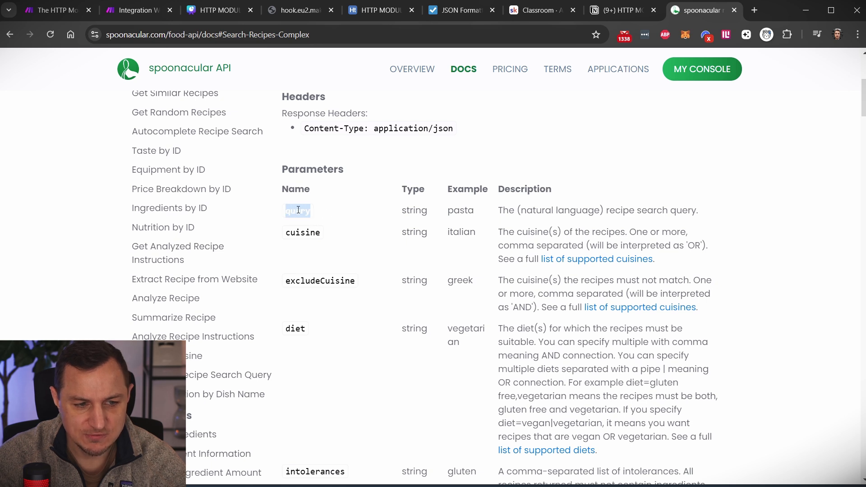
double_click(460, 211)
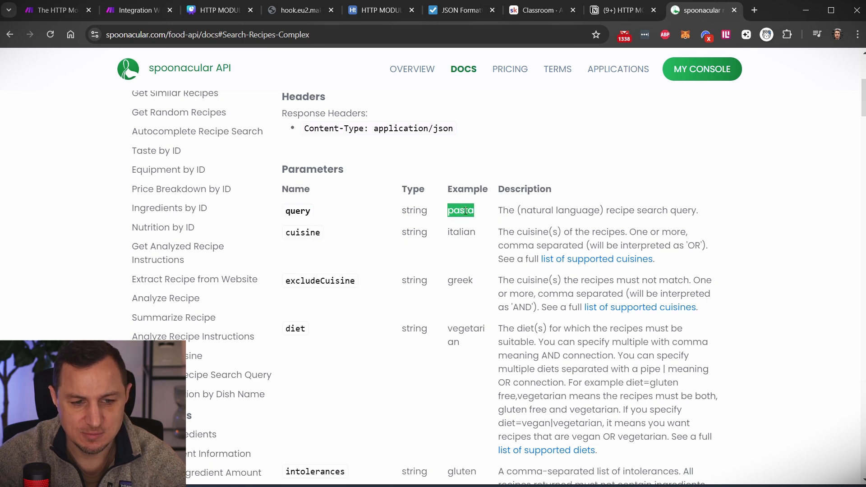
left_click_drag(499, 210, 725, 211)
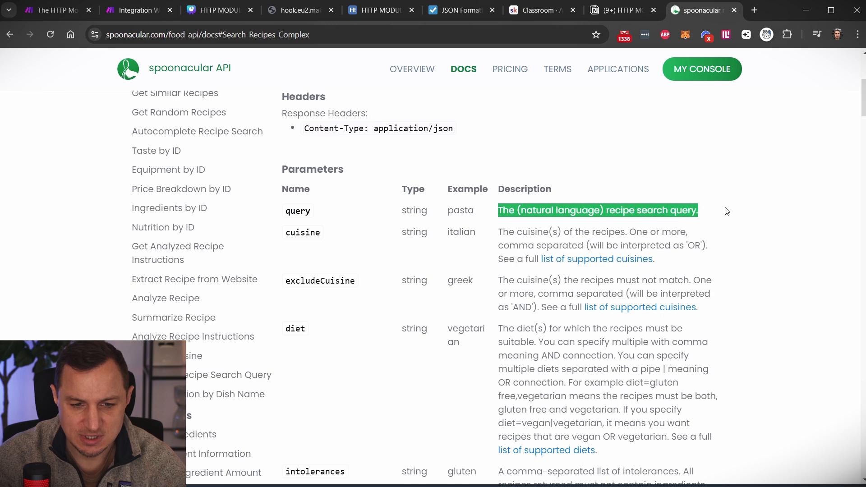
double_click(297, 211)
double_click(415, 210)
double_click(460, 210)
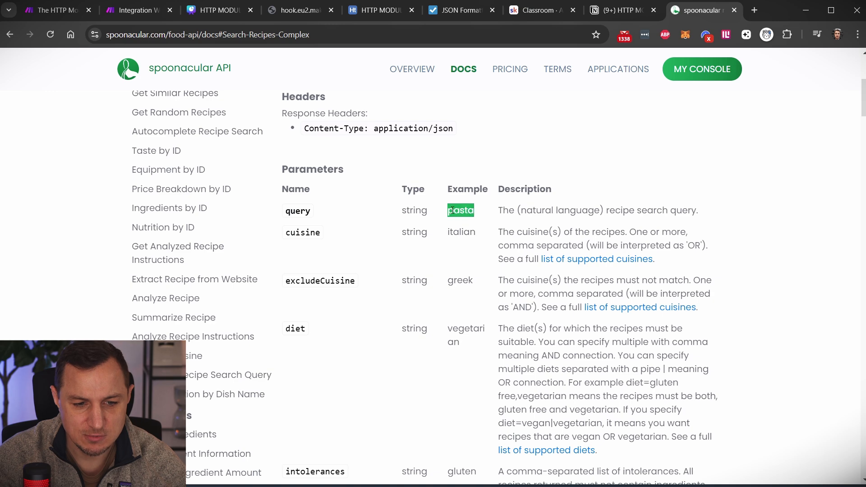
- Copy 'query' from the docs and paste it as the Query String Item 1 name
left_click(136, 10)
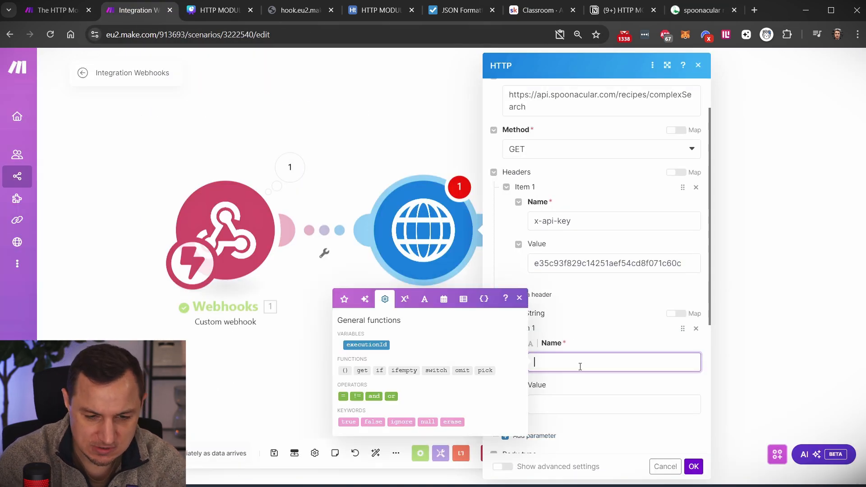
left_click(703, 9)
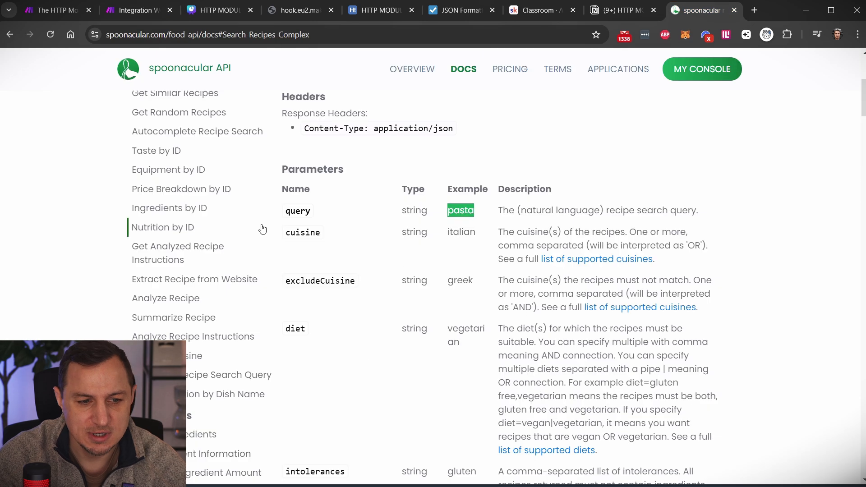
left_click(299, 211)
double_click(299, 211)
key("ctrl+c")
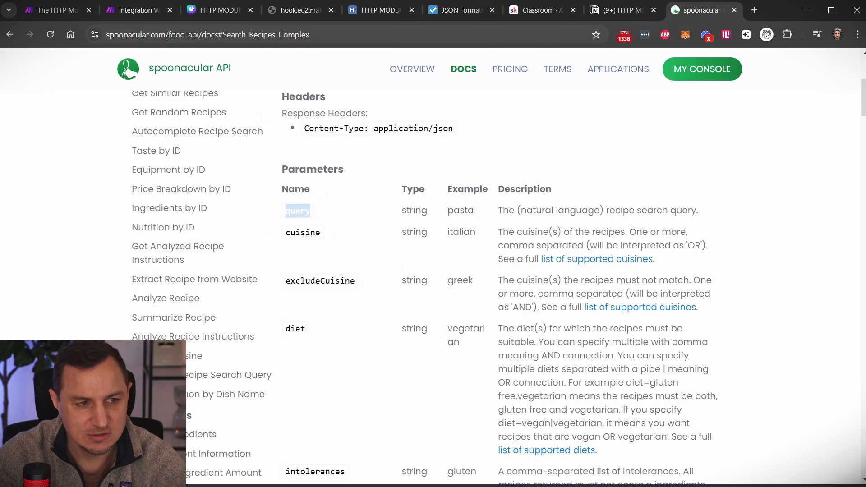
left_click(130, 9)
key("ctrl+v")
scroll(576, 370, "down", 1)
- Set the query parameter value to pasta and save the HTTP settings
left_click(566, 347)
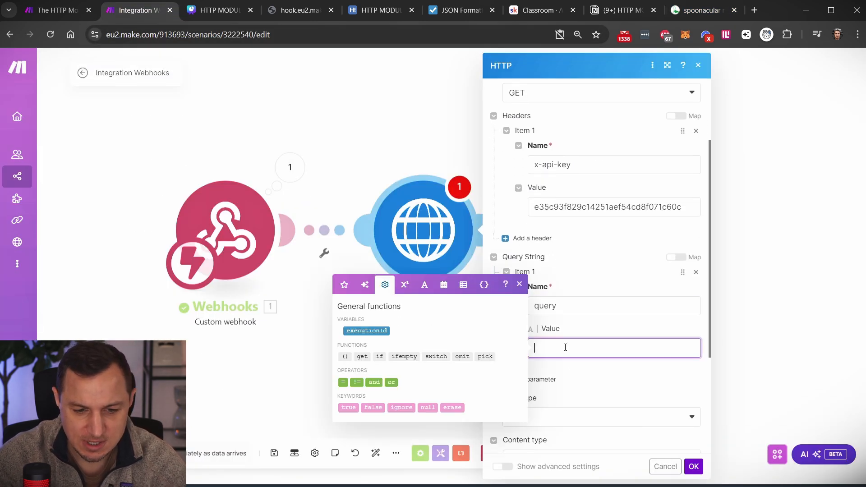
type("p")
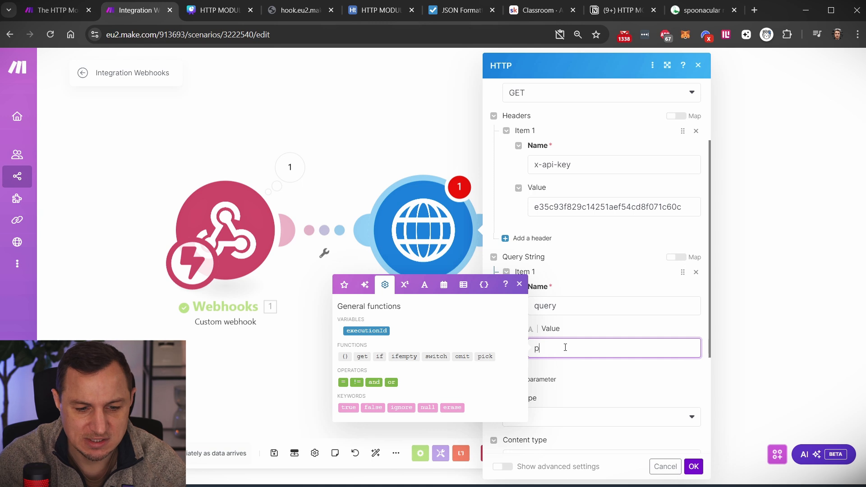
type("asta")
left_click(640, 373)
scroll(641, 368, "down", 3)
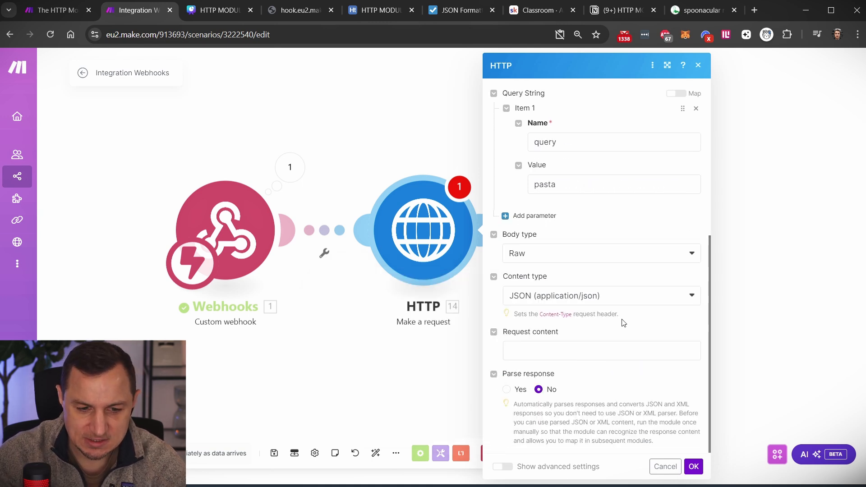
left_click(693, 467)
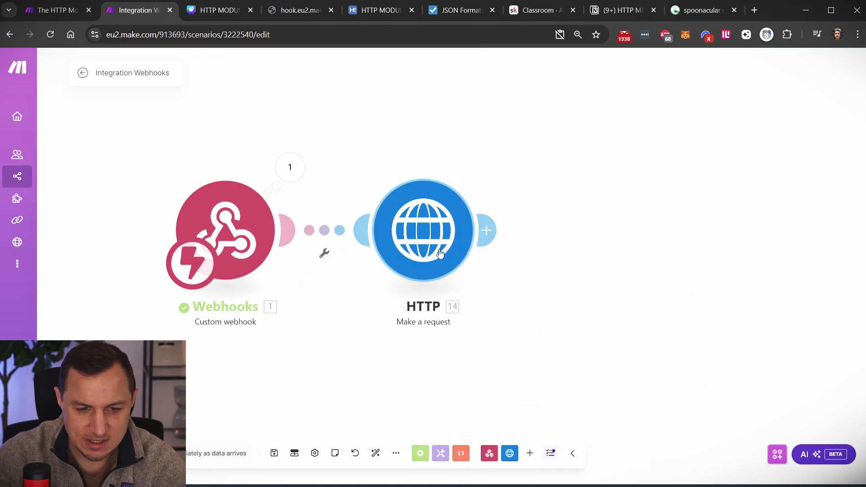
- Copy the webhook address, run the scenario once and trigger it from the browser
left_click(215, 215)
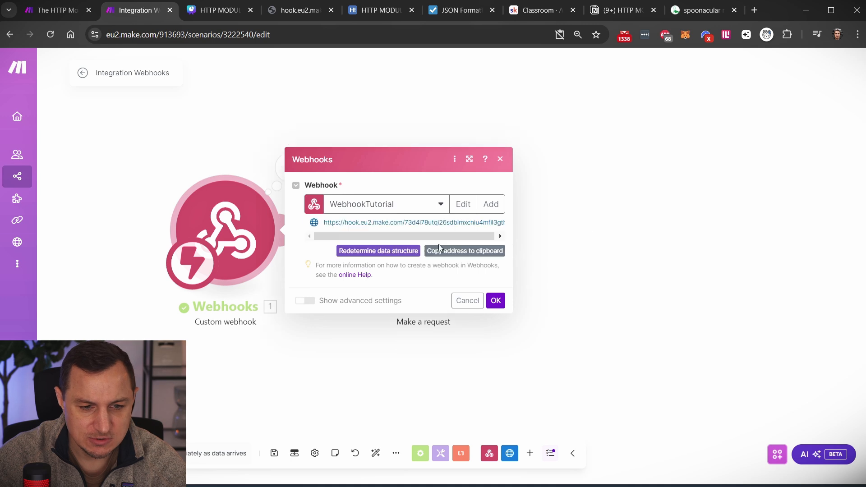
left_click(450, 252)
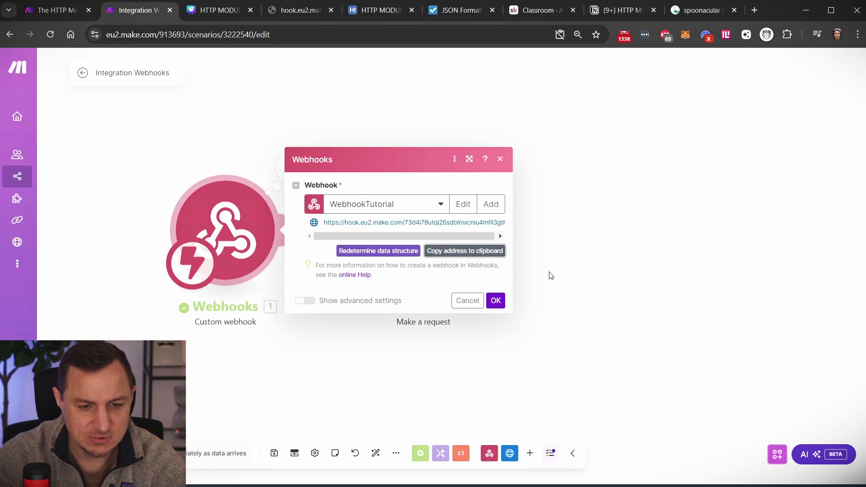
left_click(496, 301)
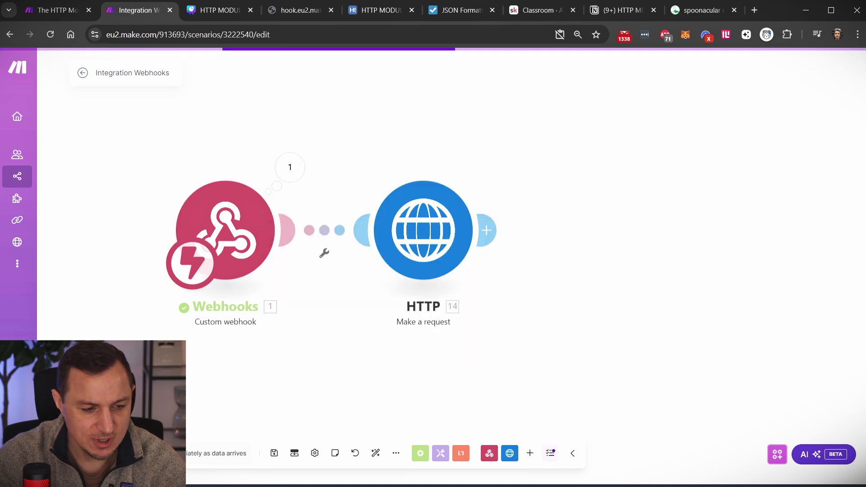
left_click(106, 453)
left_click(198, 466)
left_click(298, 10)
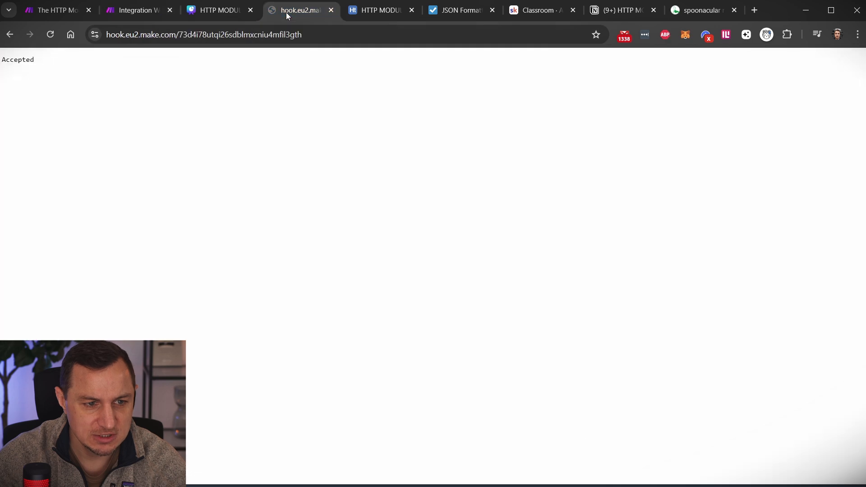
left_click(306, 34)
key("ctrl+v")
key("Return")
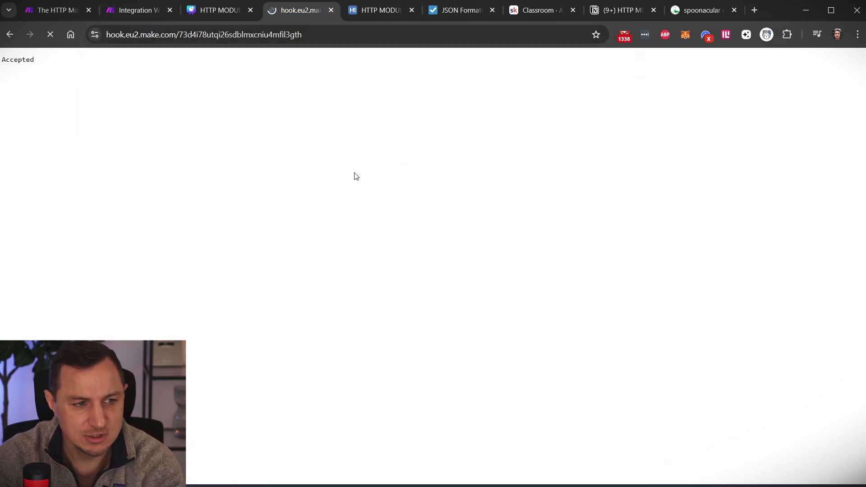
- Open the HTTP module's output, expand Data and copy the whole JSON string
left_click(135, 10)
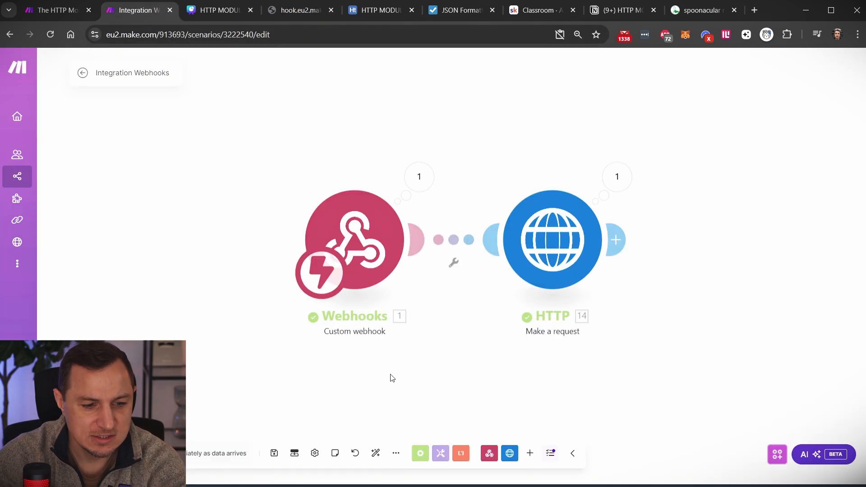
left_click(617, 177)
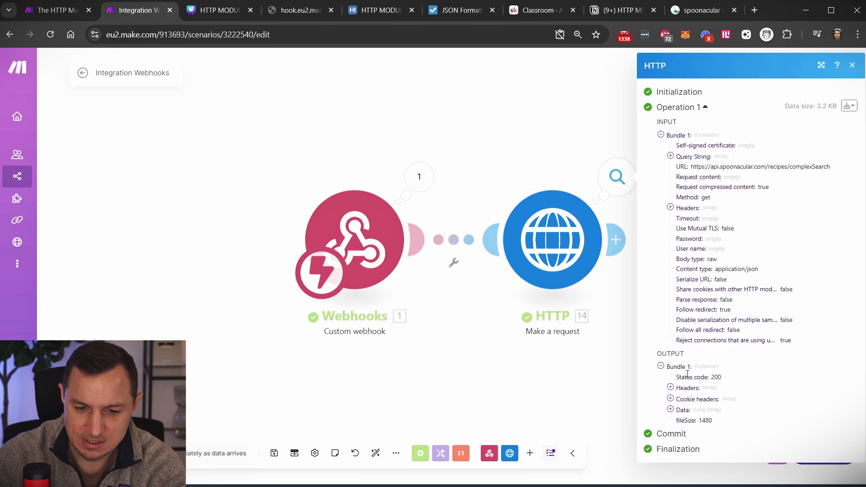
left_click(661, 135)
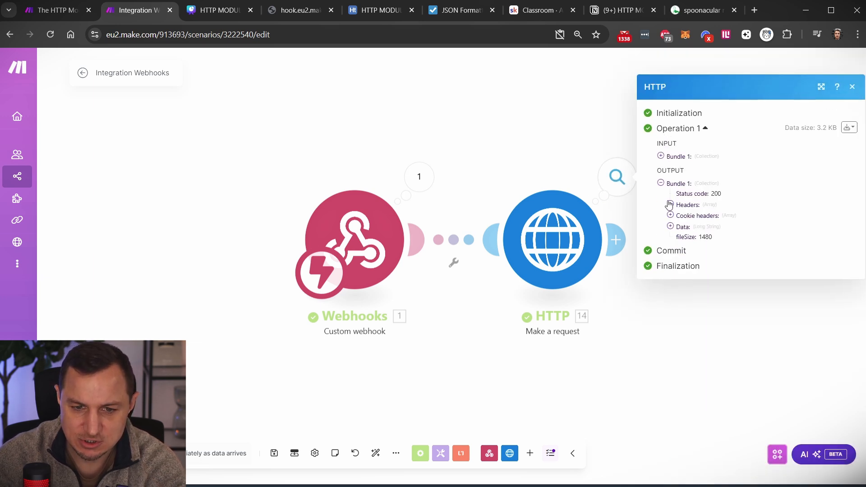
left_click(671, 227)
scroll(722, 271, "down", 1)
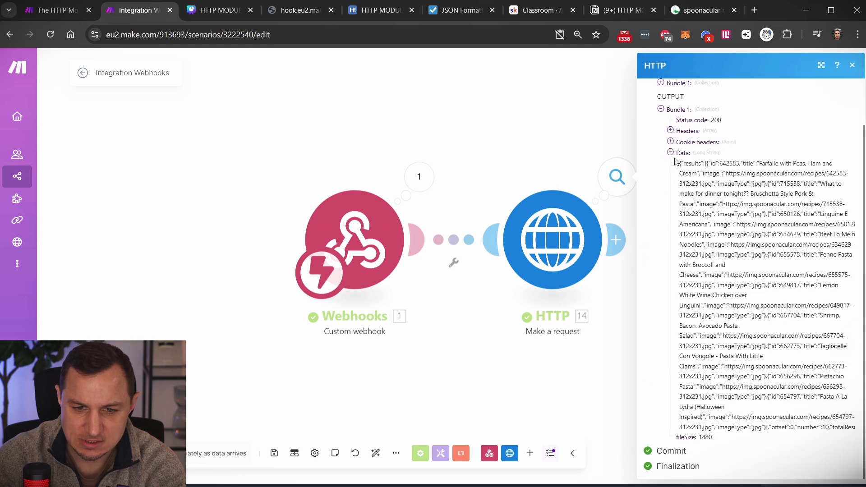
left_click_drag(680, 163, 677, 439)
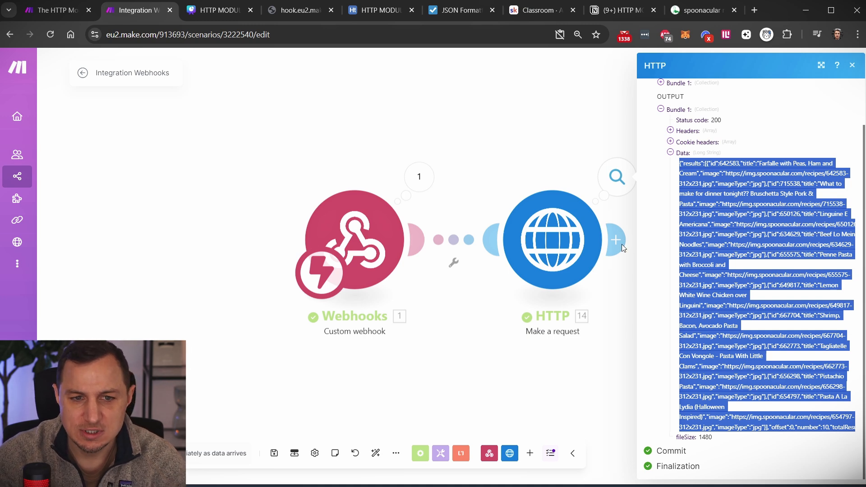
left_click(453, 14)
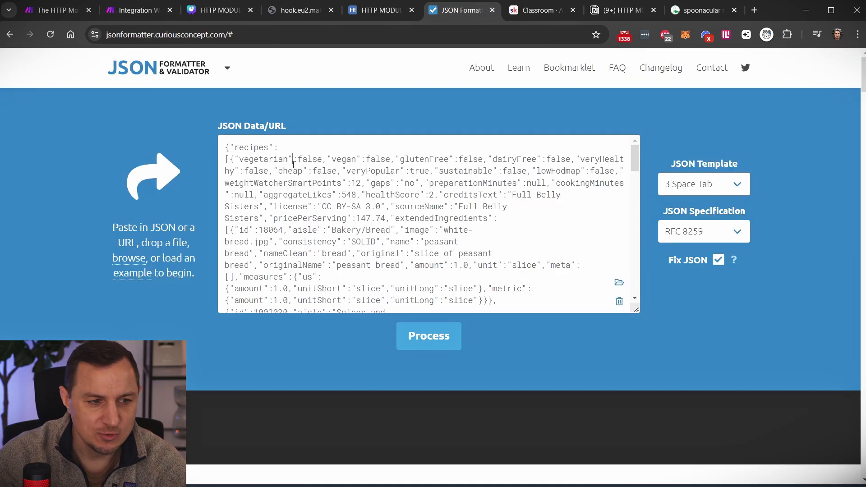
- Replace the formatter's input with the pasta results JSON and process it
key("ctrl+a")
key("ctrl+v")
scroll(346, 229, "up", 5)
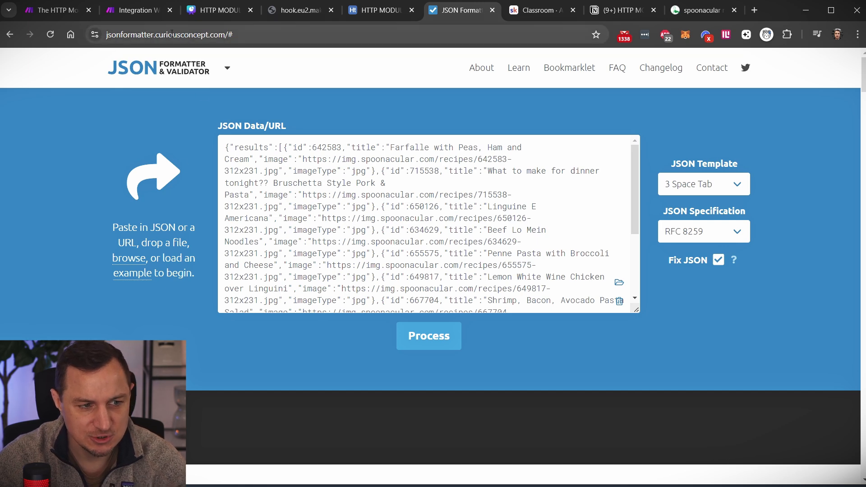
left_click(429, 337)
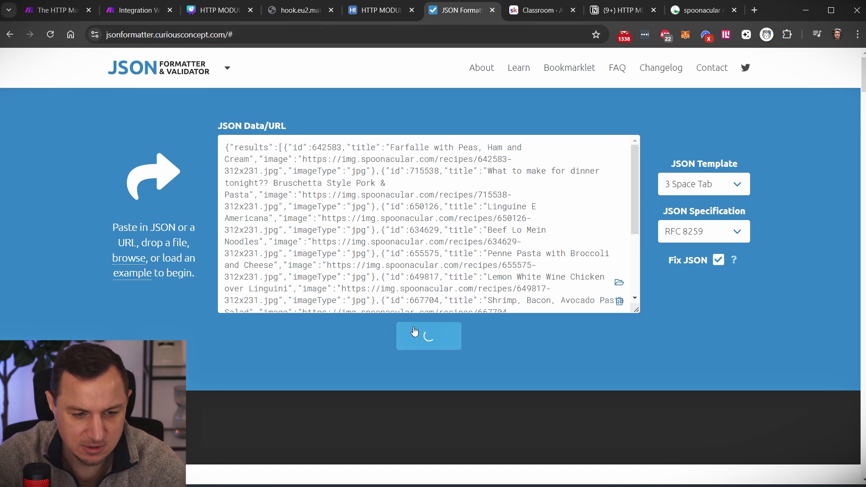
scroll(164, 311, "down", 5)
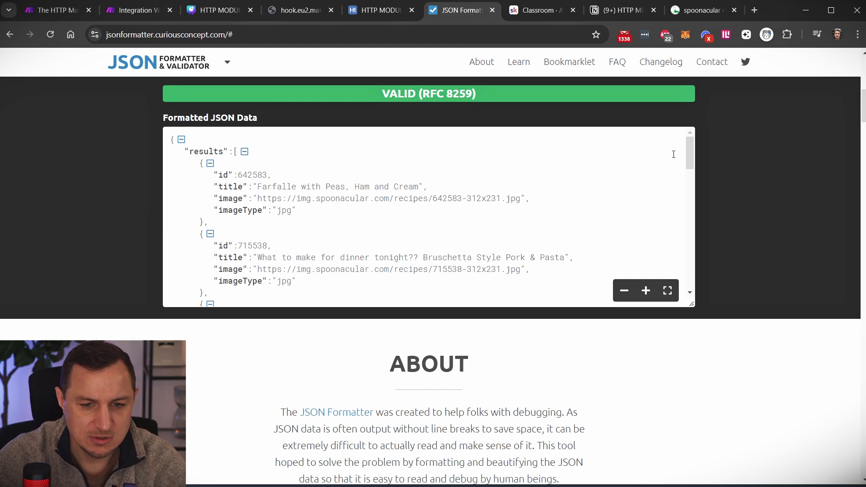
mouse_move(689, 155)
left_mouse_down()
mouse_move(691, 193)
mouse_move(703, 161)
left_mouse_up()
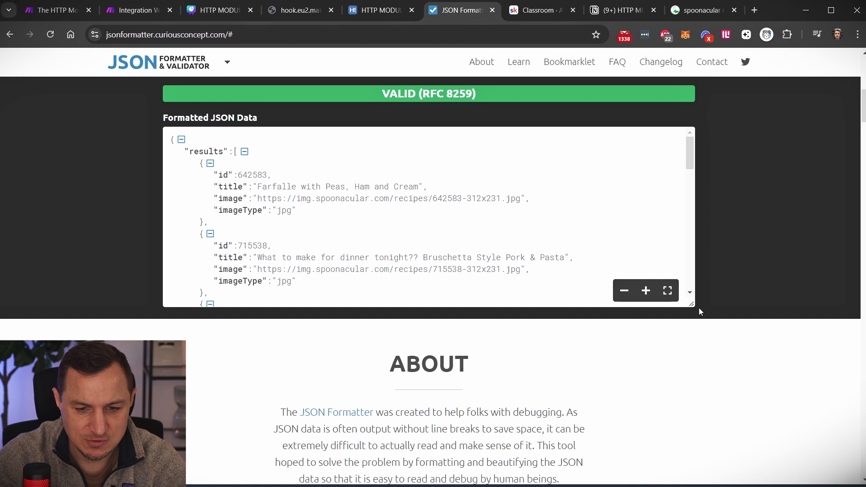
left_click_drag(692, 305, 693, 463)
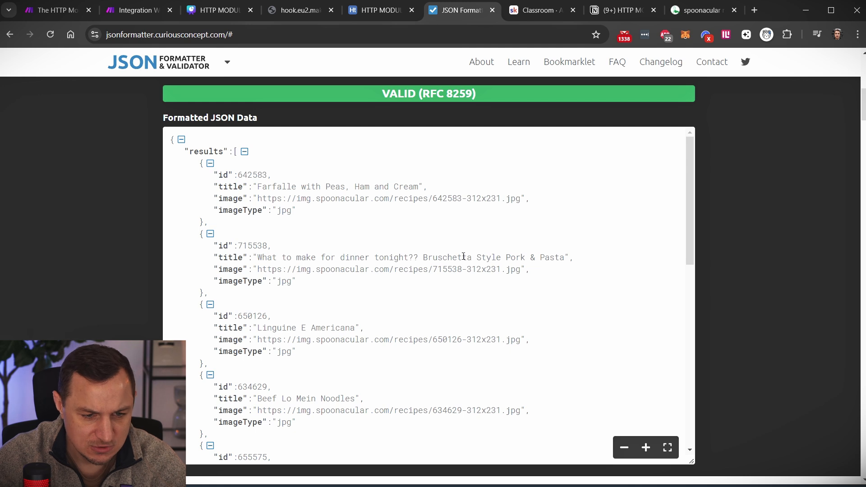
- Browse recipe titles like Linguine E Americana and Pistachio Pasta, collapsing and expanding the results array
left_click_drag(428, 258, 567, 260)
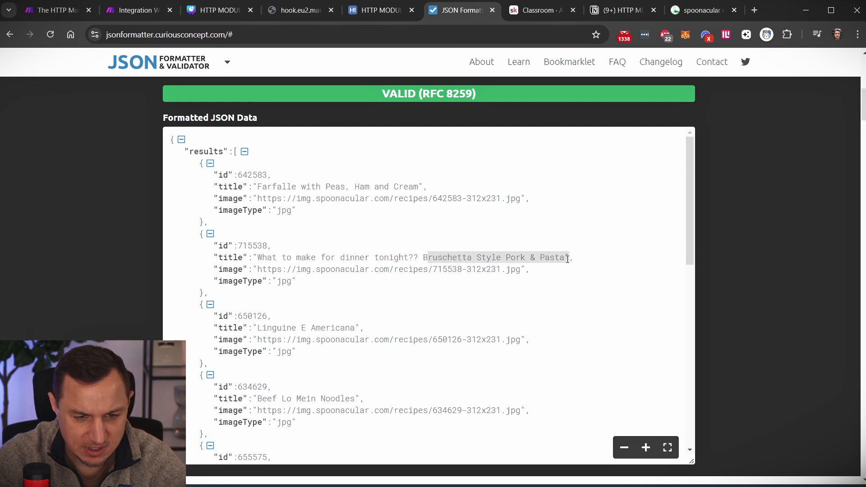
left_click_drag(263, 328, 355, 324)
scroll(359, 283, "down", 1)
left_click_drag(253, 342, 363, 343)
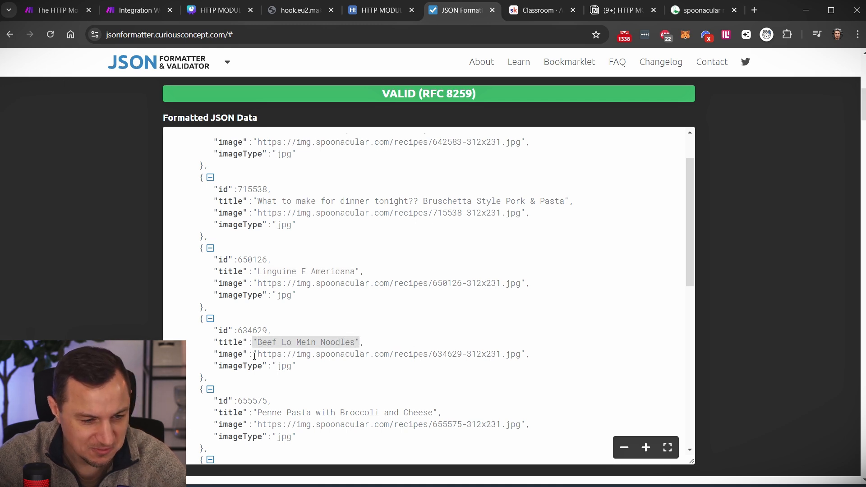
scroll(360, 309, "up", 2)
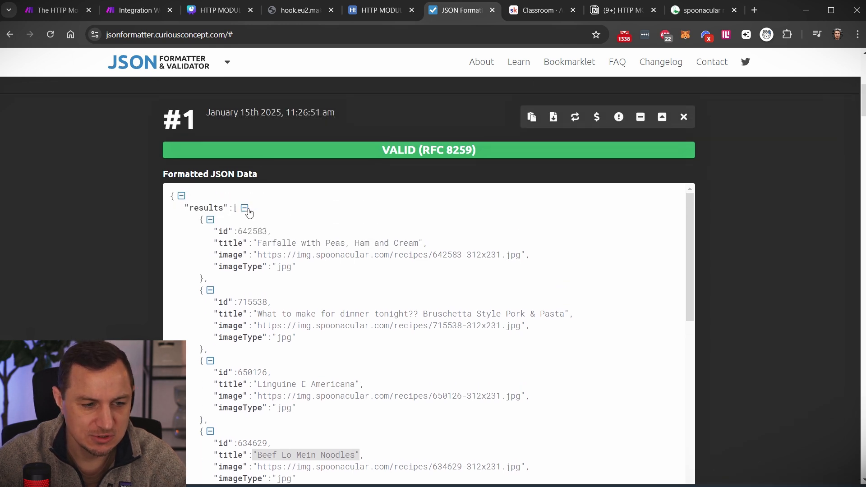
left_click(246, 209)
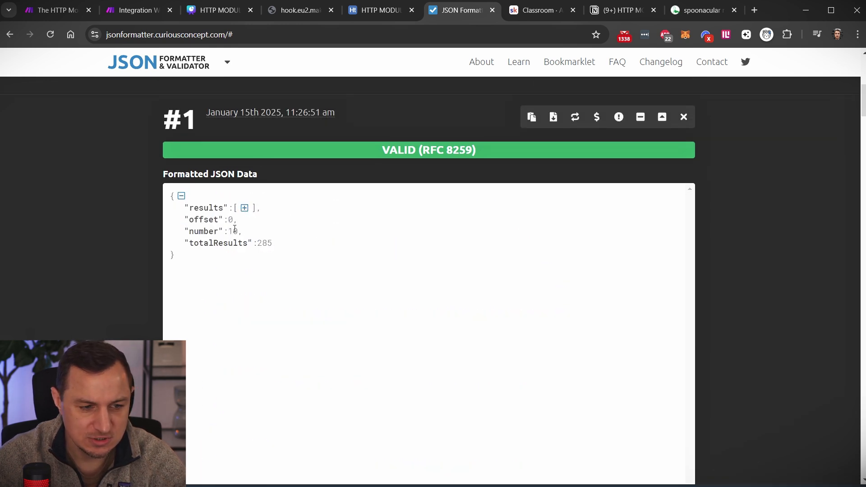
left_click(245, 208)
scroll(385, 293, "down", 8)
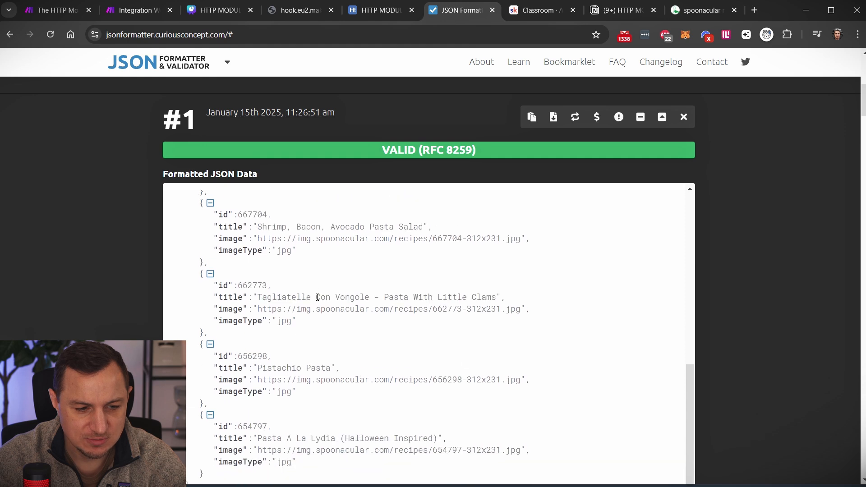
scroll(317, 298, "down", 5)
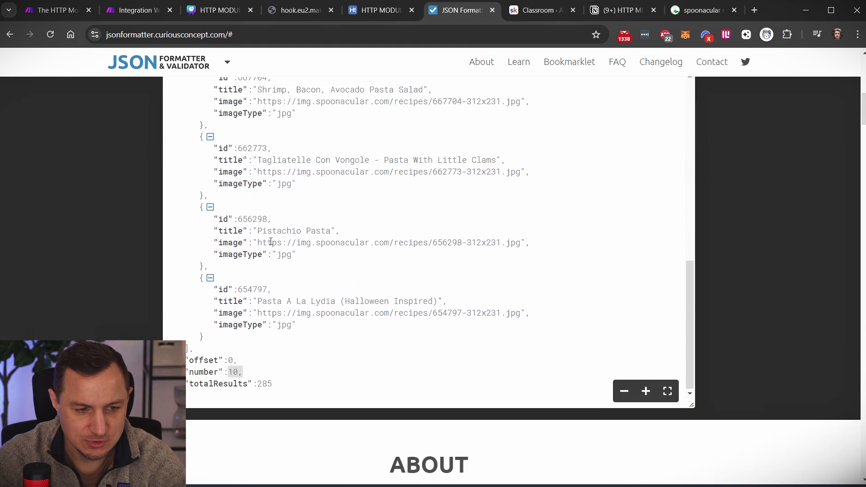
left_click_drag(263, 230, 337, 236)
left_click(136, 11)
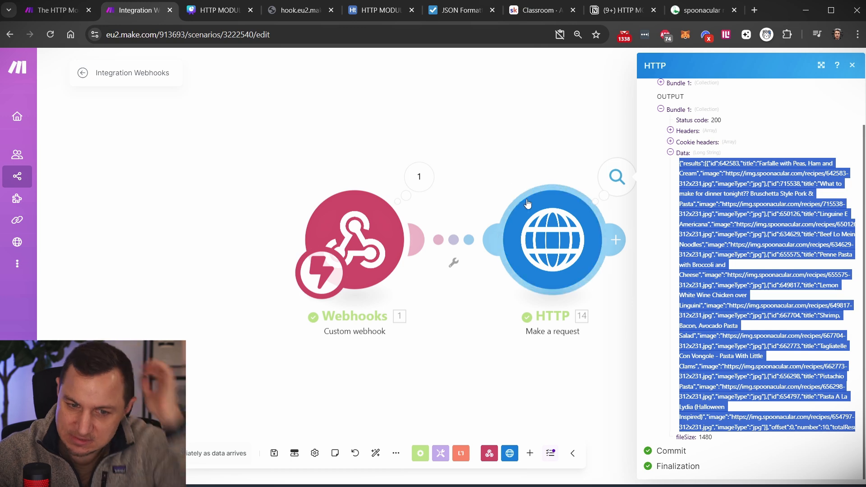
- Change the HTTP query parameter value from pasta to beef and save
left_click(564, 248)
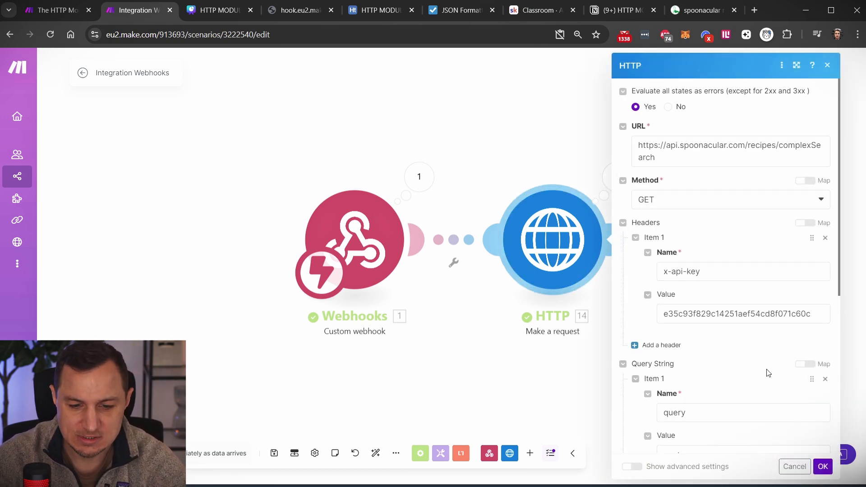
scroll(767, 373, "down", 3)
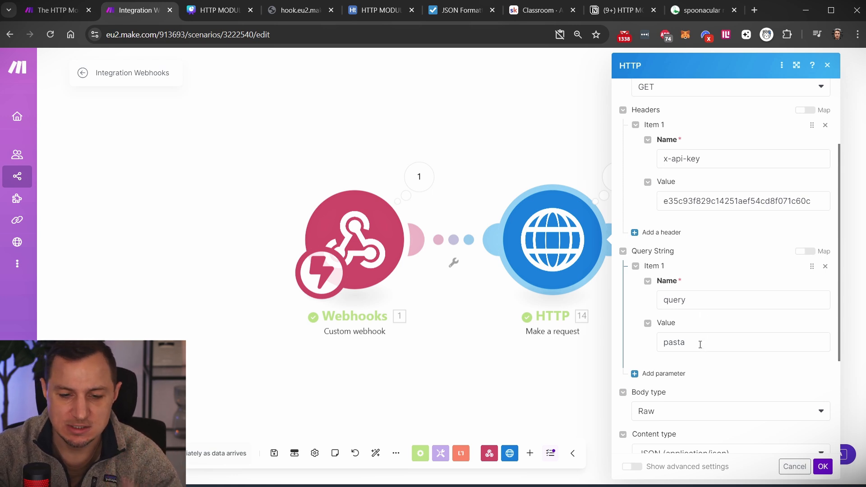
left_click(700, 345)
double_click(699, 342)
type("beef")
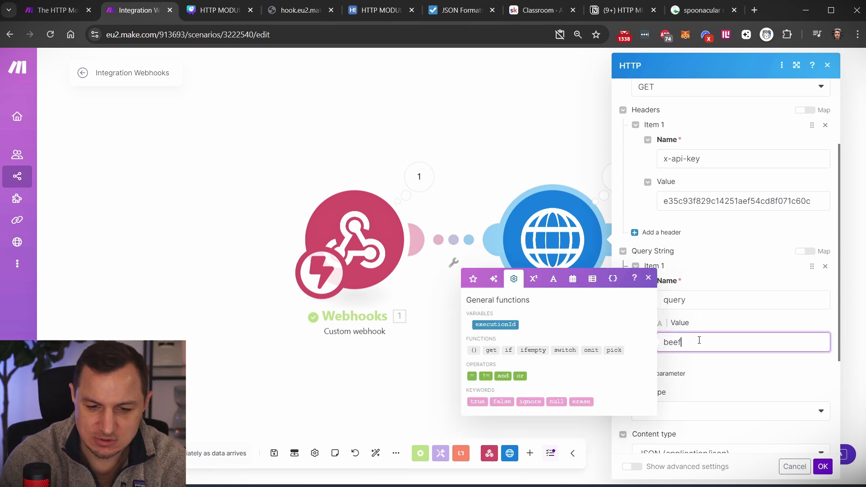
left_click(823, 467)
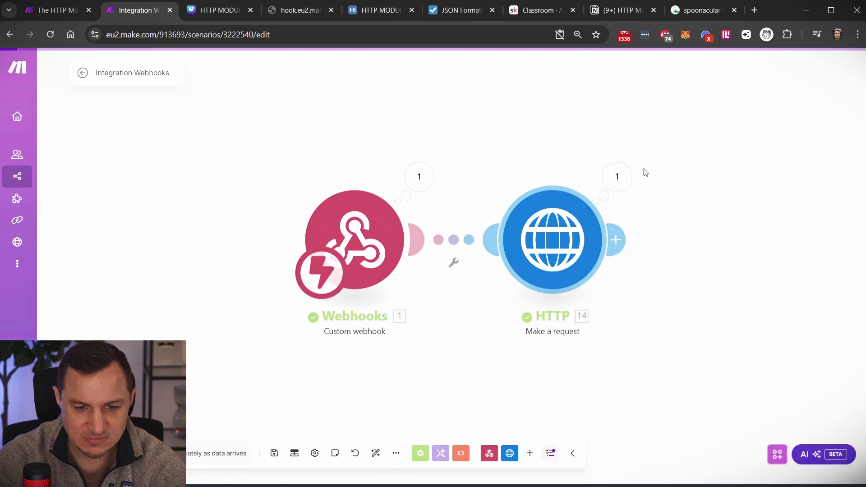
- Run once, reload the webhook URL, and select the returned beef recipes Data
left_click(95, 453)
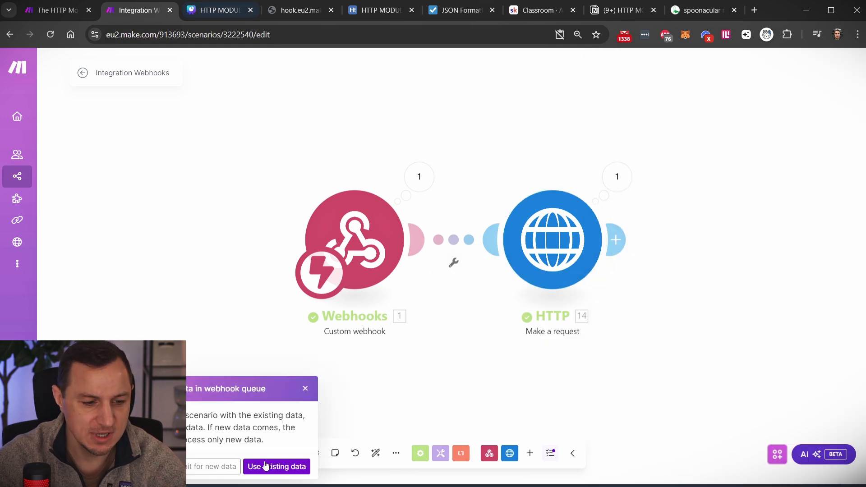
left_click(215, 465)
left_click(304, 10)
left_click(294, 38)
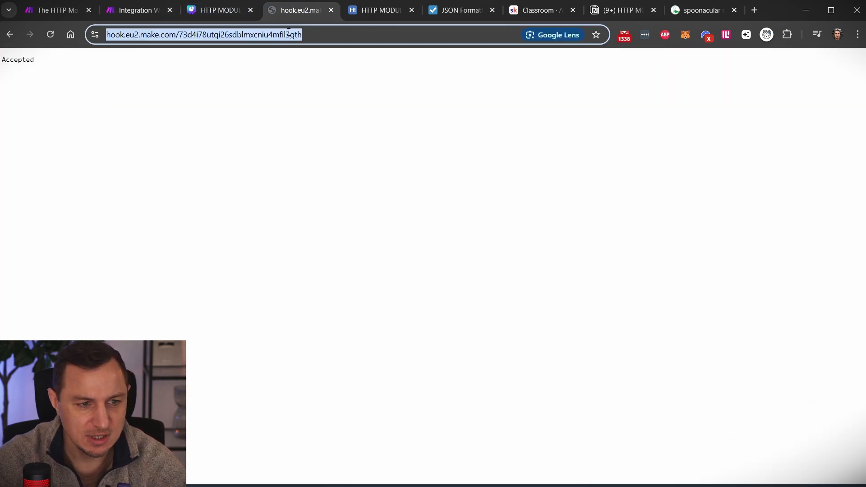
key("Return")
left_click(140, 10)
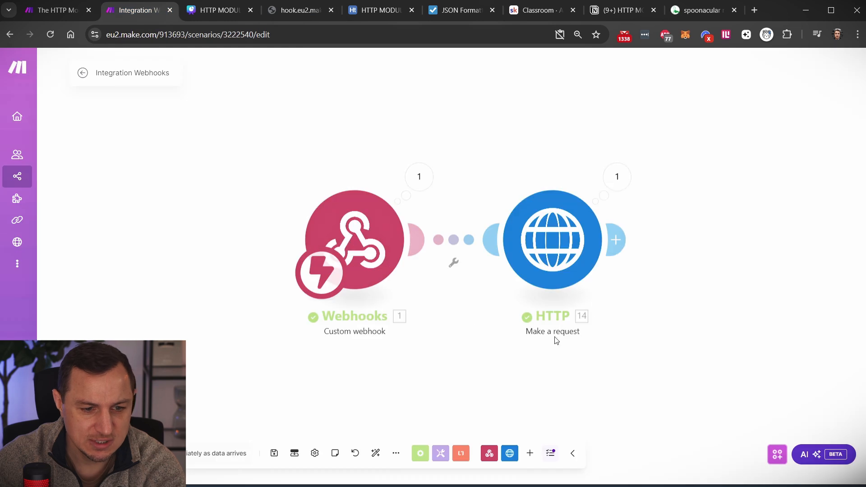
left_click(617, 177)
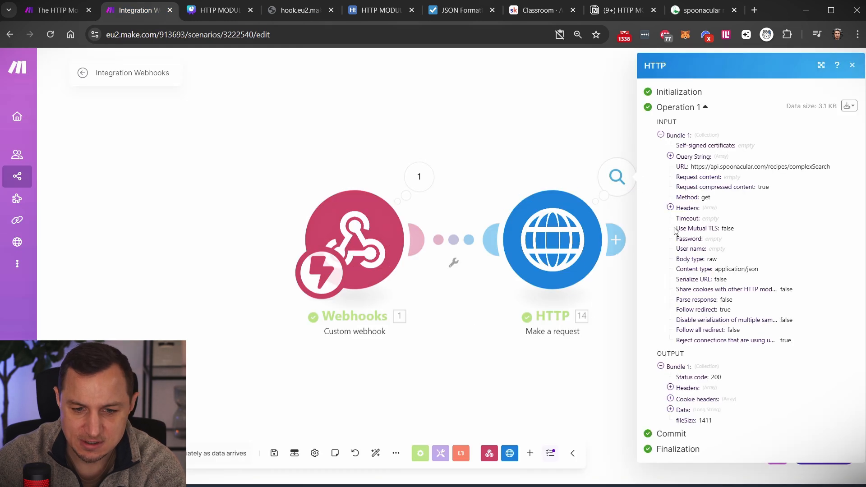
left_click(670, 409)
scroll(684, 203, "down", 5)
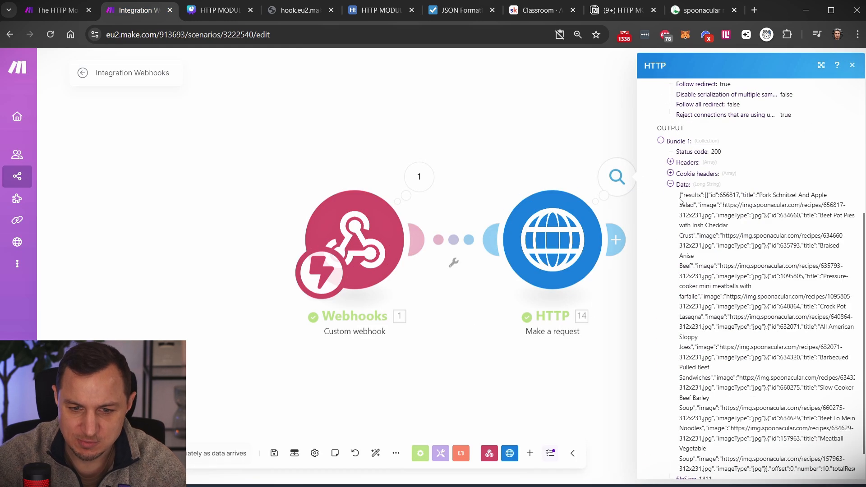
left_click_drag(680, 200, 677, 434)
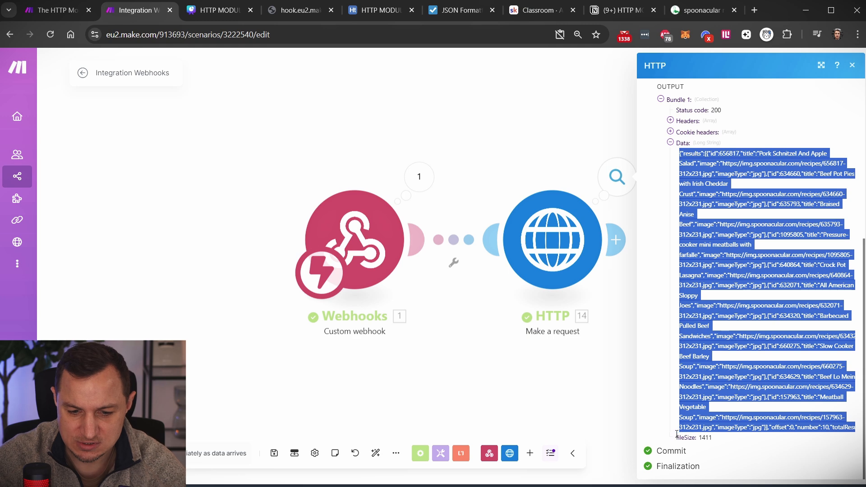
- Format the pasted beef recipe JSON and browse it, noting a meatballs recipe
left_click(460, 10)
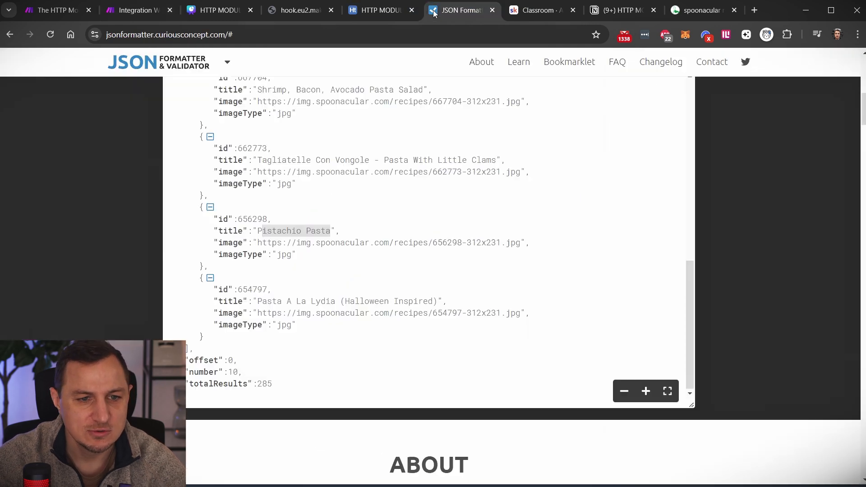
scroll(422, 154, "up", 10)
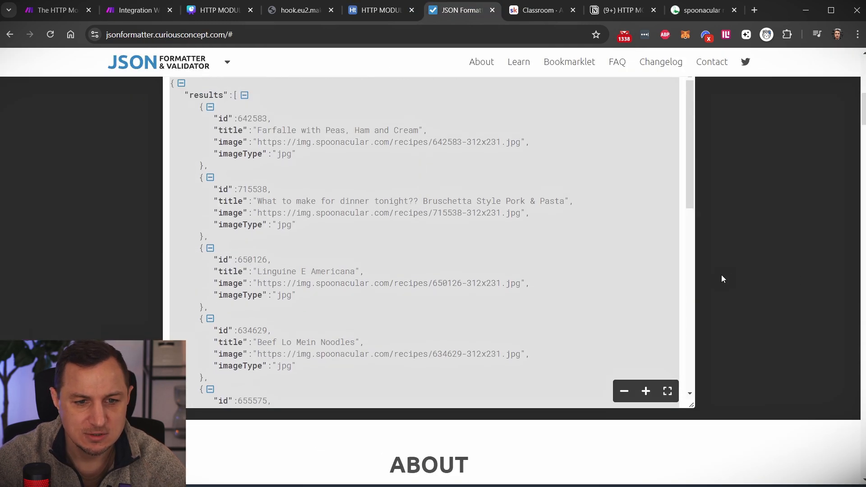
scroll(722, 279, "up", 10)
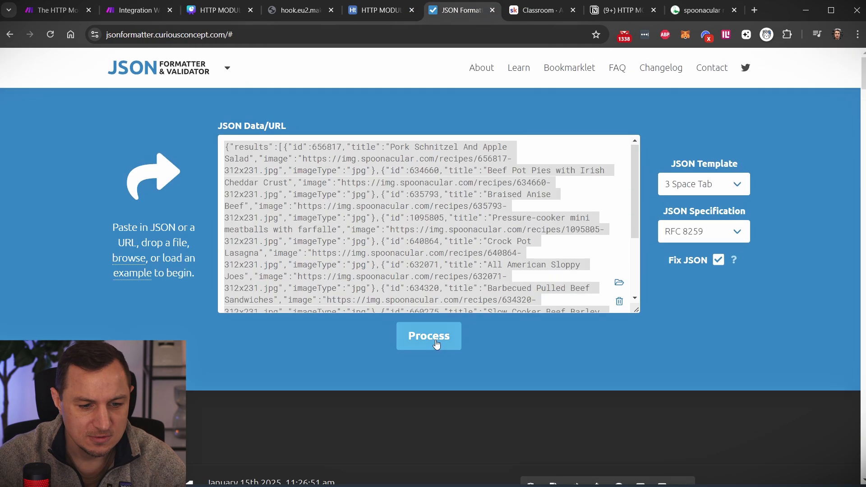
left_click(436, 346)
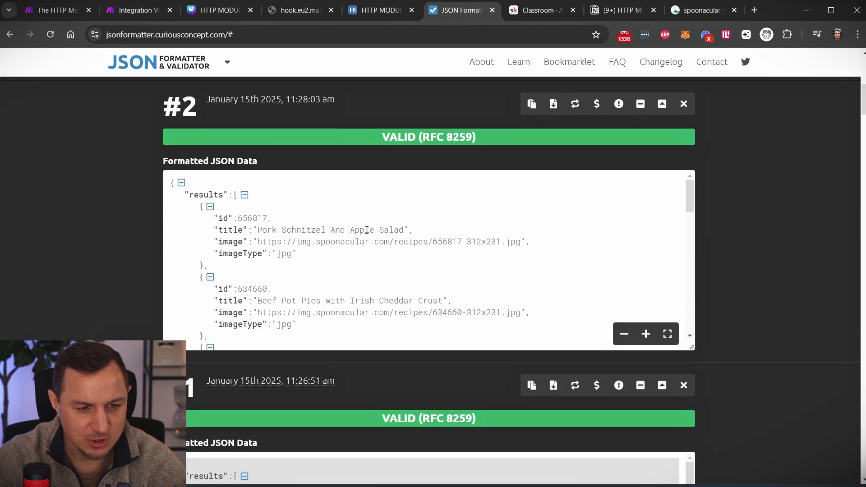
scroll(350, 240, "down", 3)
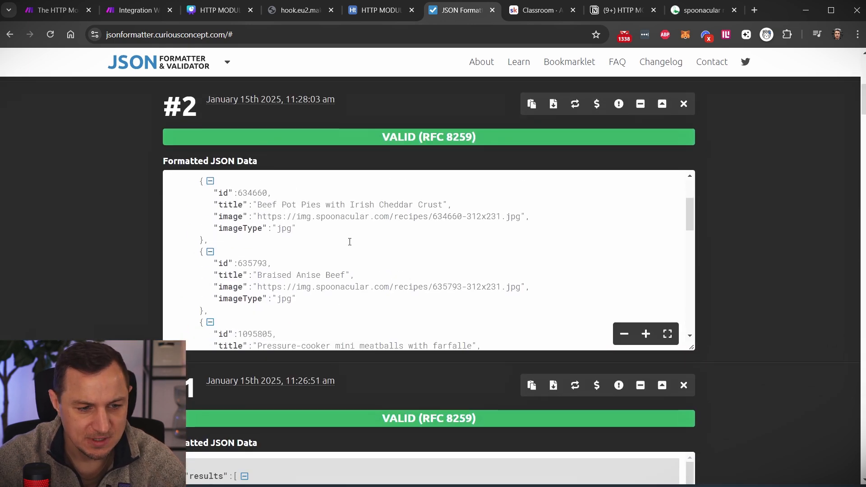
scroll(288, 203, "up", 1)
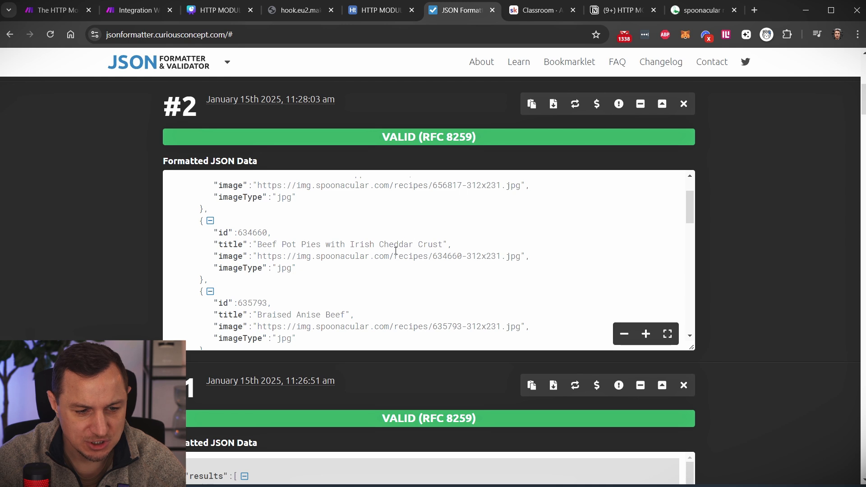
scroll(315, 252, "down", 1)
scroll(329, 244, "down", 3)
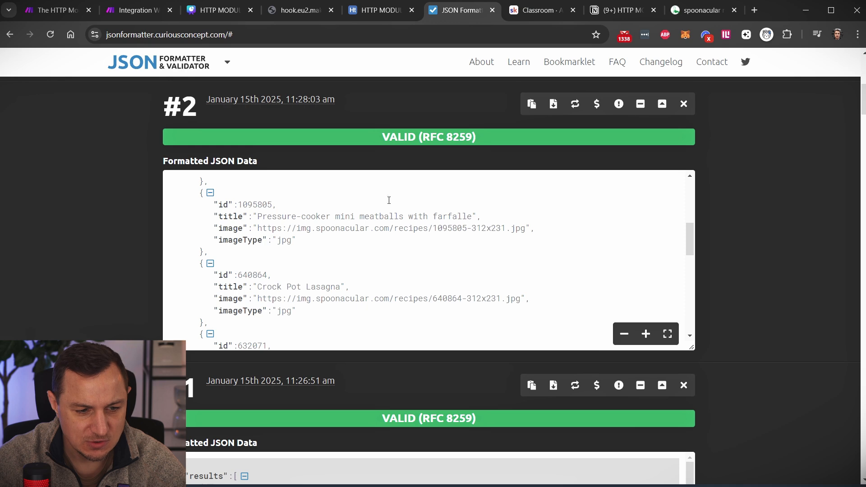
left_click_drag(362, 217, 403, 218)
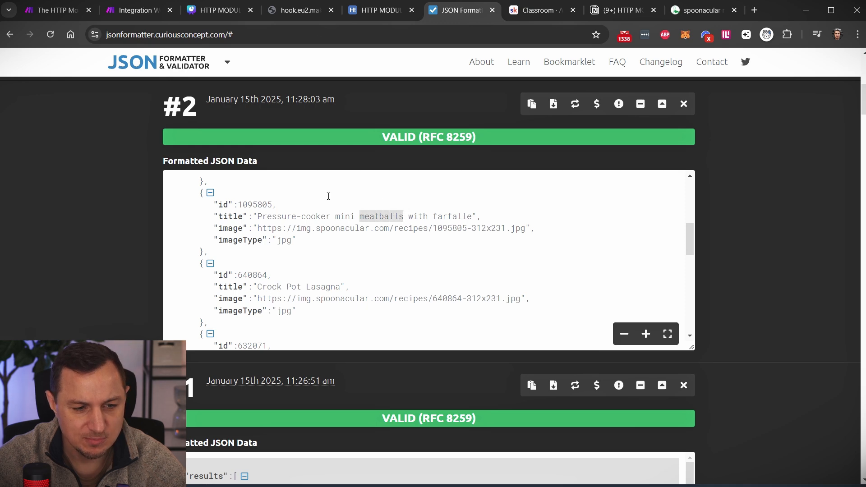
left_click(134, 10)
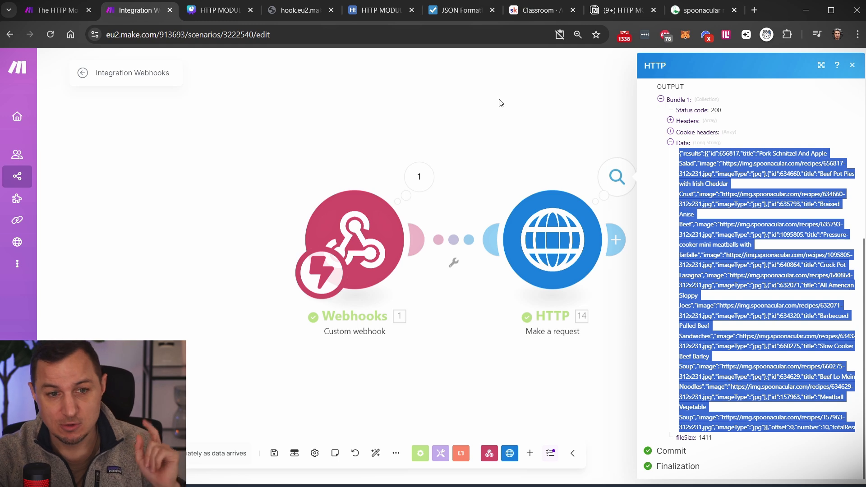
- Review the cuisine, excludeCuisine and diet parameters in the Spoonacular docs, then reopen the HTTP module settings
left_click(705, 17)
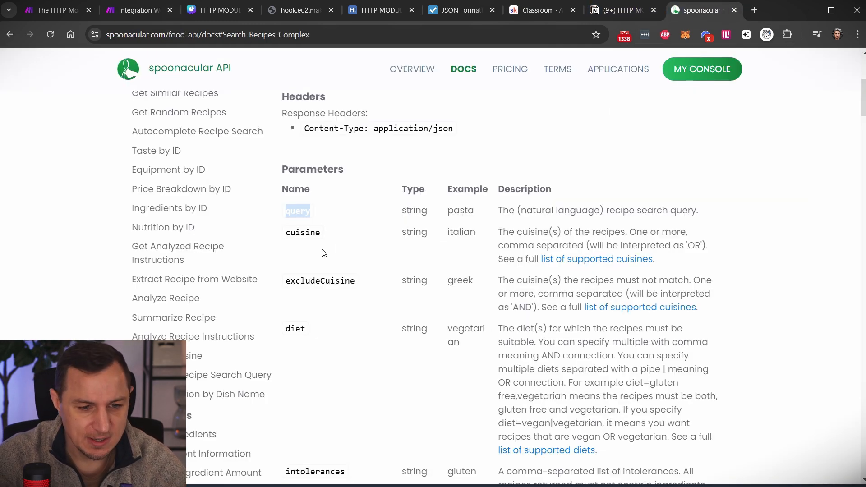
double_click(303, 233)
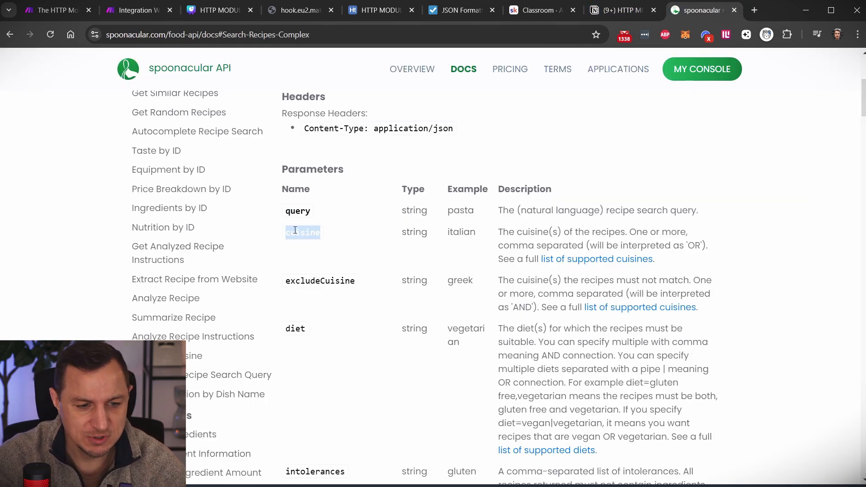
double_click(315, 284)
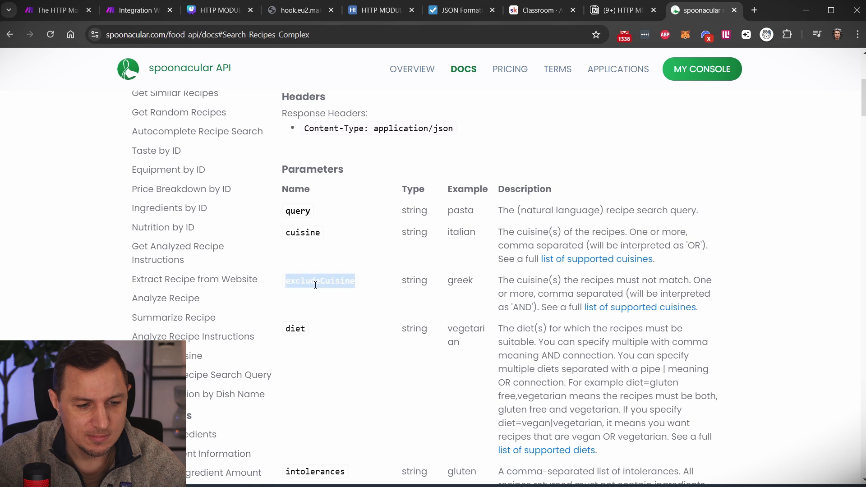
double_click(296, 328)
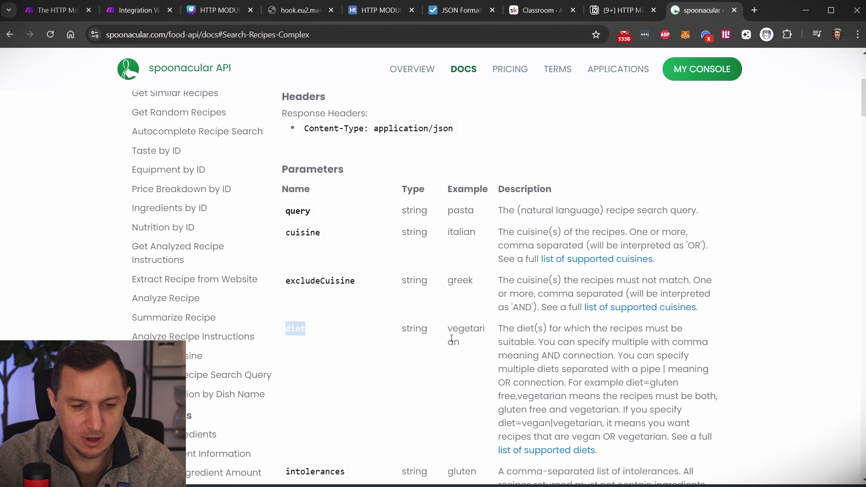
left_click(130, 11)
left_click(591, 275)
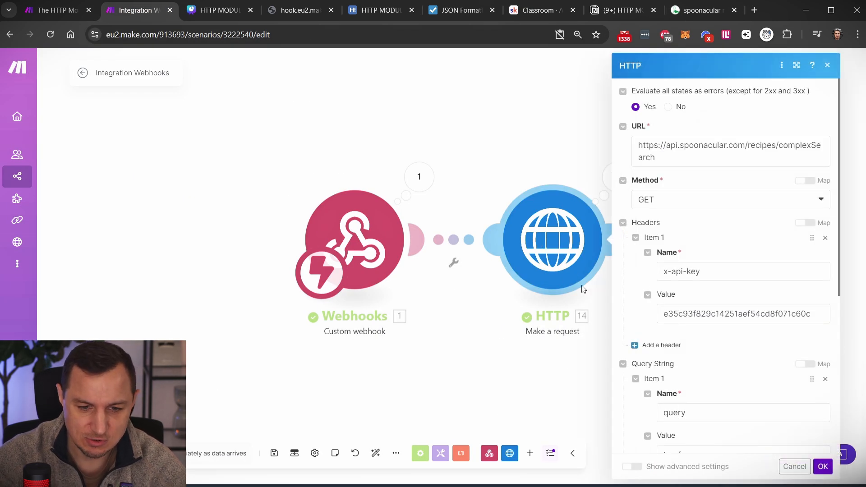
- Rename the query string parameter from 'query' to 'diet'
scroll(690, 316, "down", 3)
left_click(691, 299)
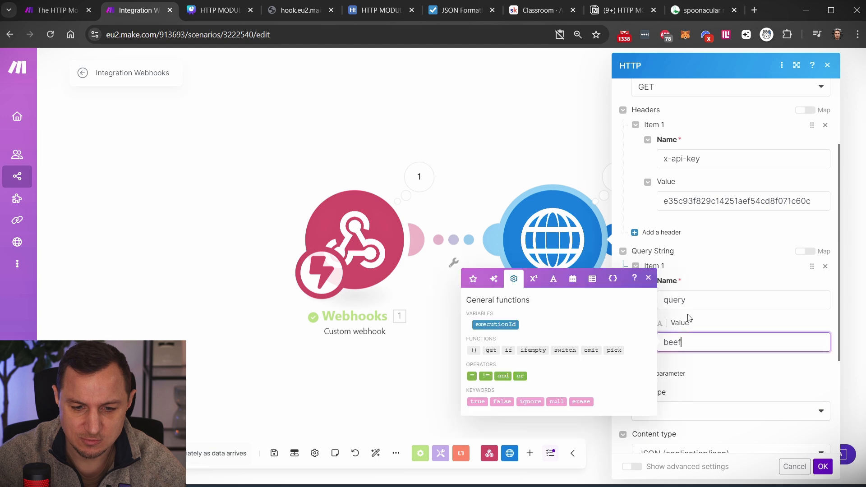
double_click(691, 299)
type("diet")
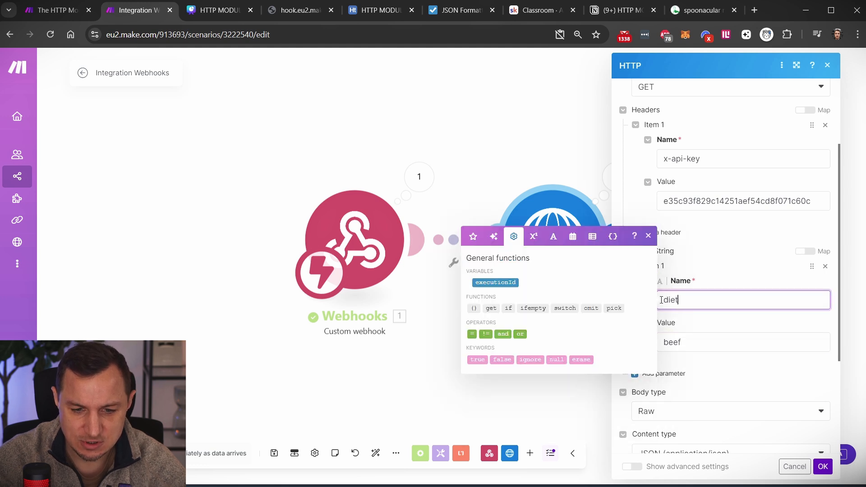
- Set the diet value to 'vegetarian', using the spelling copied from the docs, and save the module
left_click(693, 346)
key("ctrl+a")
type("vegi")
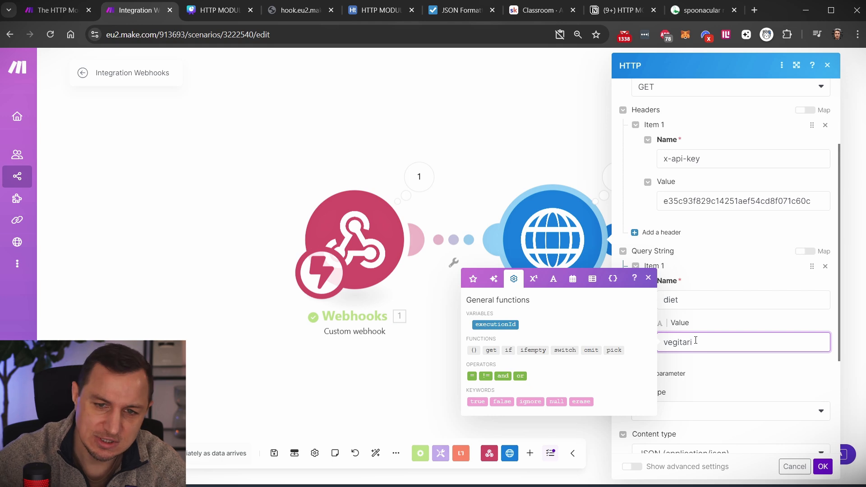
type("tari")
left_click(700, 10)
double_click(465, 327)
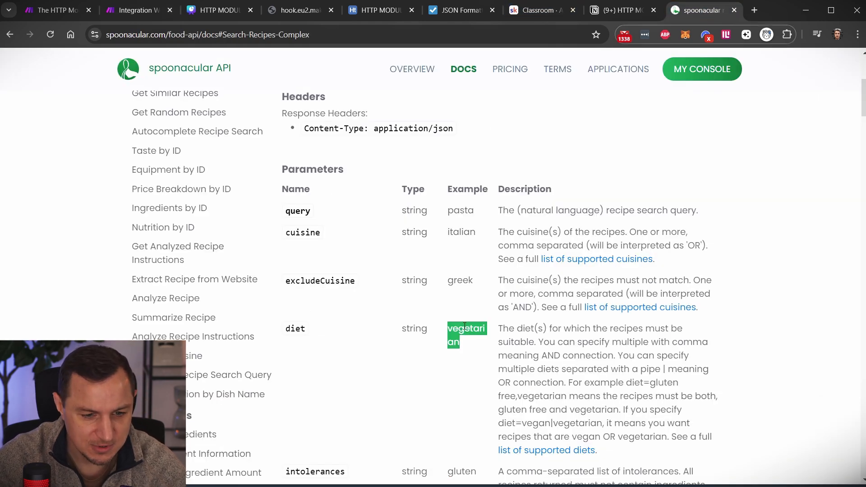
key("ctrl+c")
left_click(135, 10)
key("ctrl+a")
key("ctrl+v")
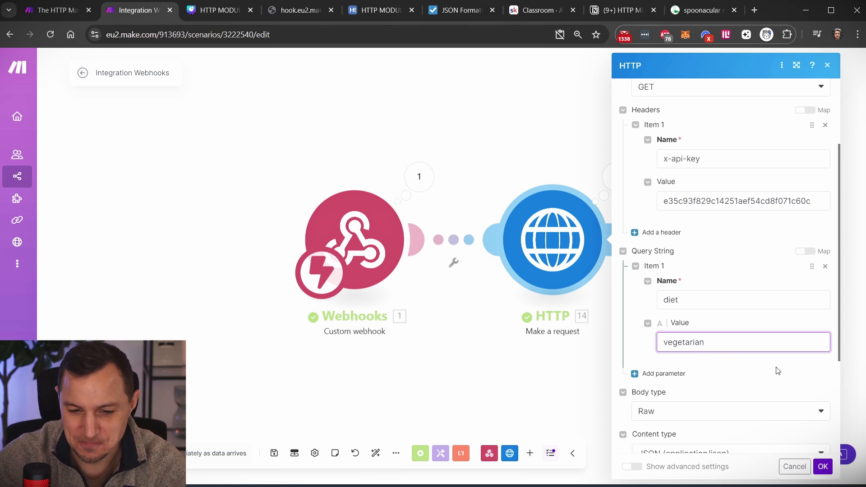
scroll(777, 370, "down", 2)
scroll(777, 372, "down", 2)
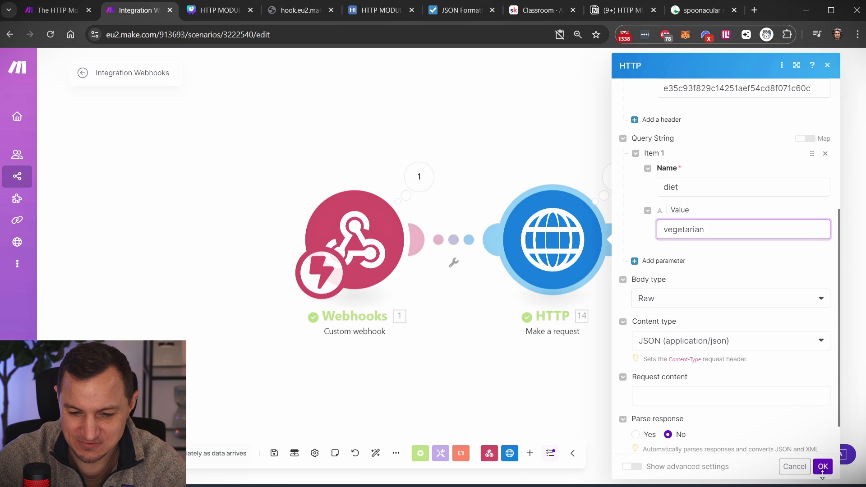
left_click(822, 466)
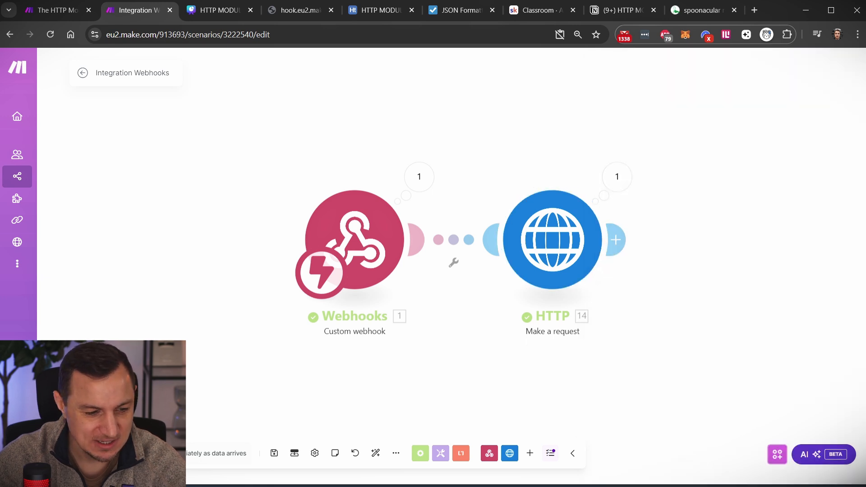
- Trigger a run via the webhook URL and copy the HTTP module's returned vegetarian recipe Data
left_click(216, 466)
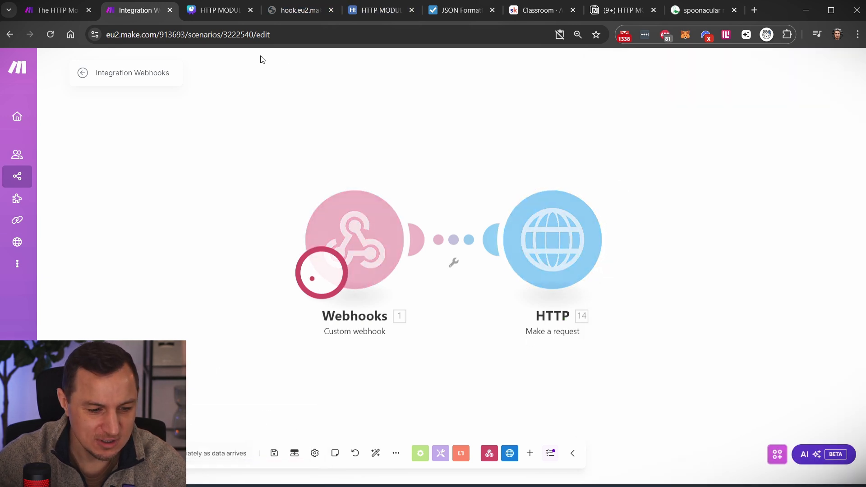
left_click(277, 9)
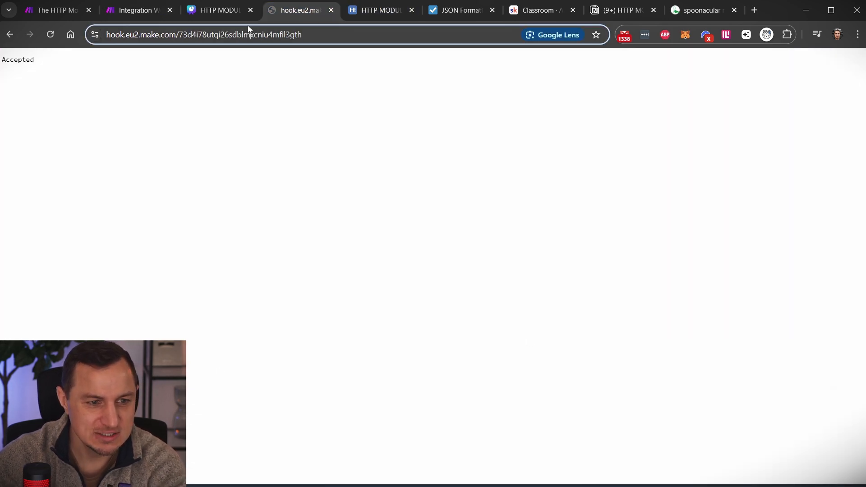
left_click(138, 10)
left_click(625, 177)
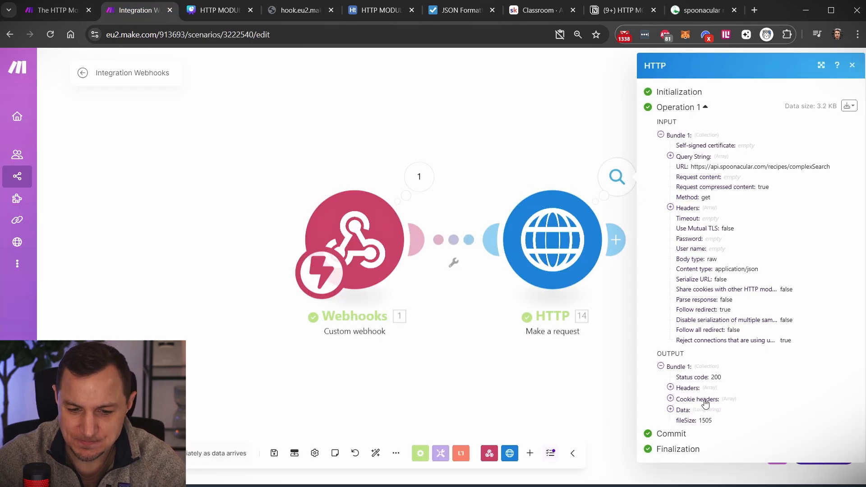
left_click(670, 409)
scroll(677, 406, "down", 4)
left_click_drag(680, 251, 676, 439)
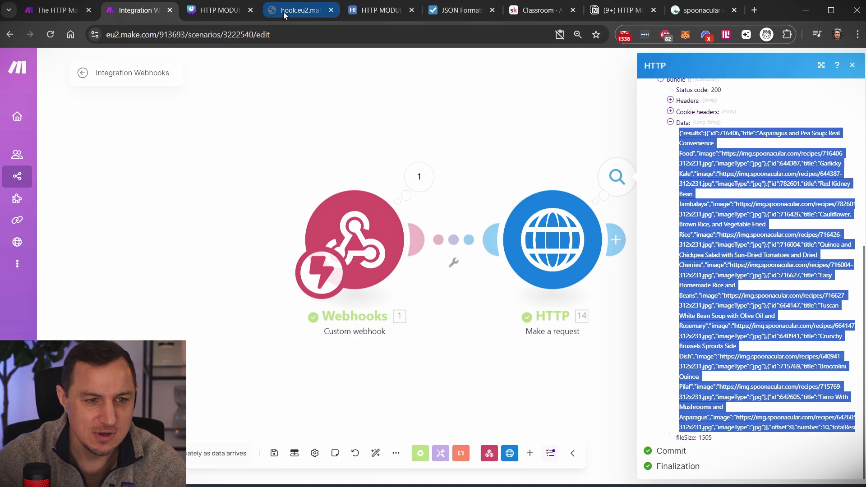
left_click(460, 10)
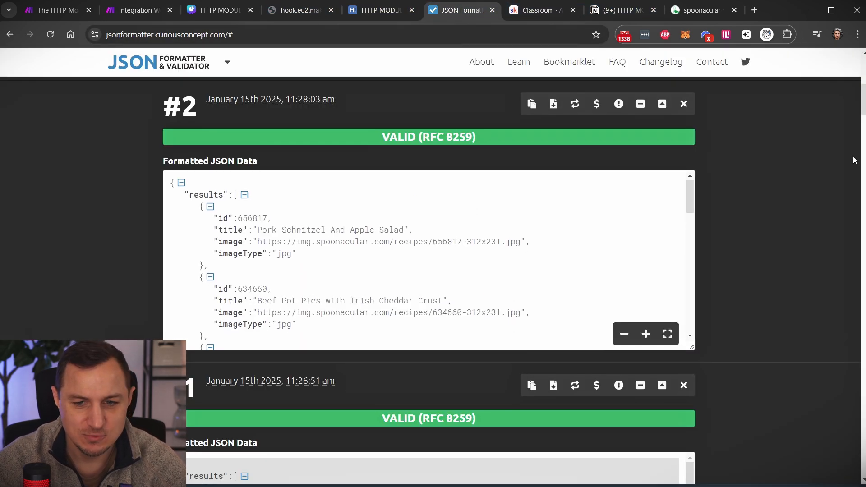
- Paste the new recipe JSON into the formatter and validate it
scroll(775, 209, "up", 9)
left_click(462, 227)
key("ctrl+v")
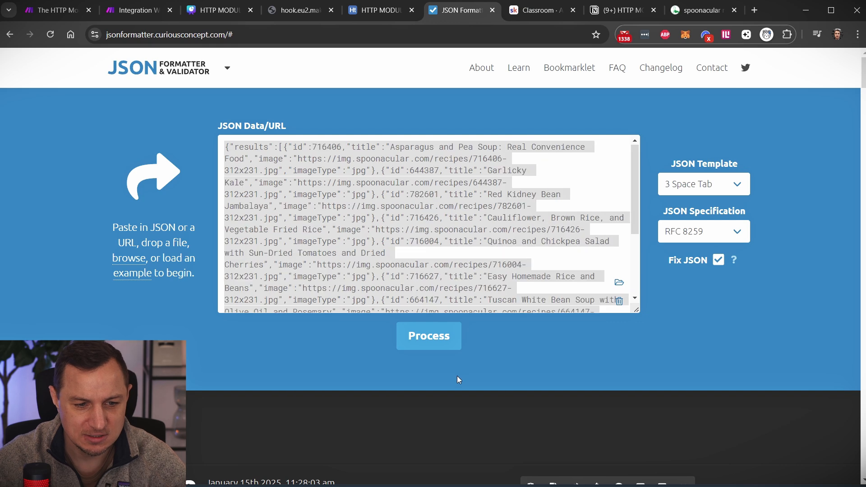
left_click(429, 339)
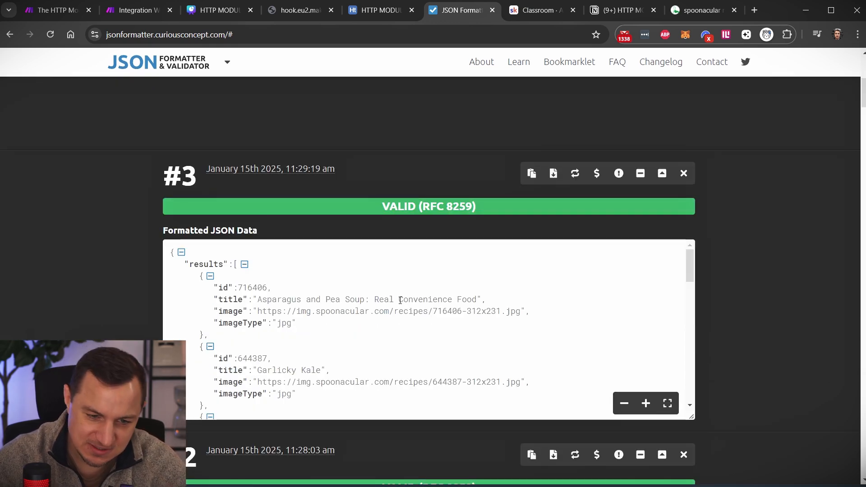
- Open the Red Kidney Bean Jambalaya image URL in a new tab to view the dish
scroll(299, 351, "down", 3)
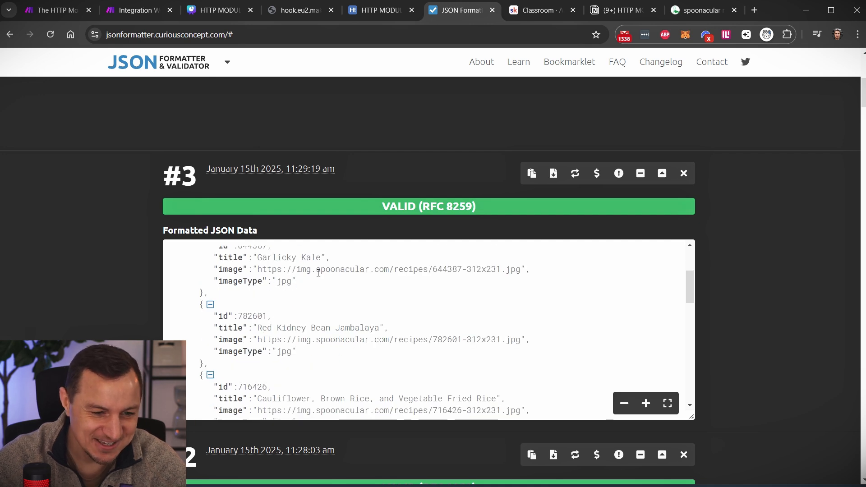
scroll(318, 273, "down", 1)
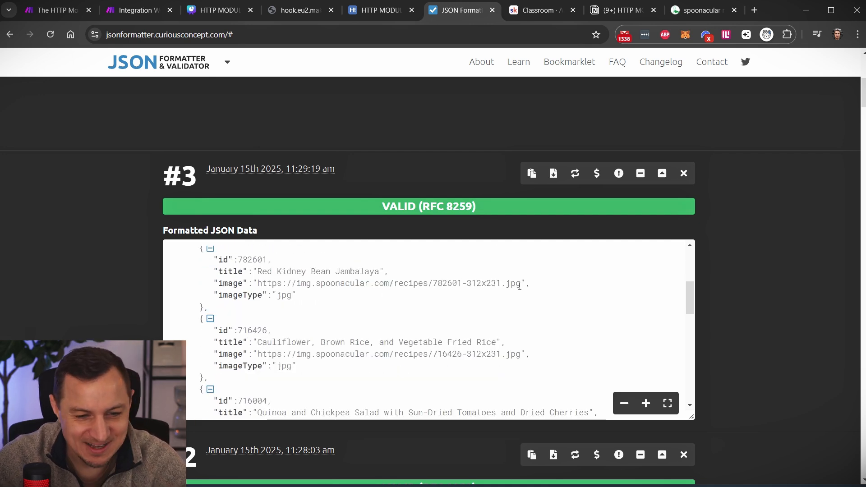
left_click_drag(521, 283, 261, 285)
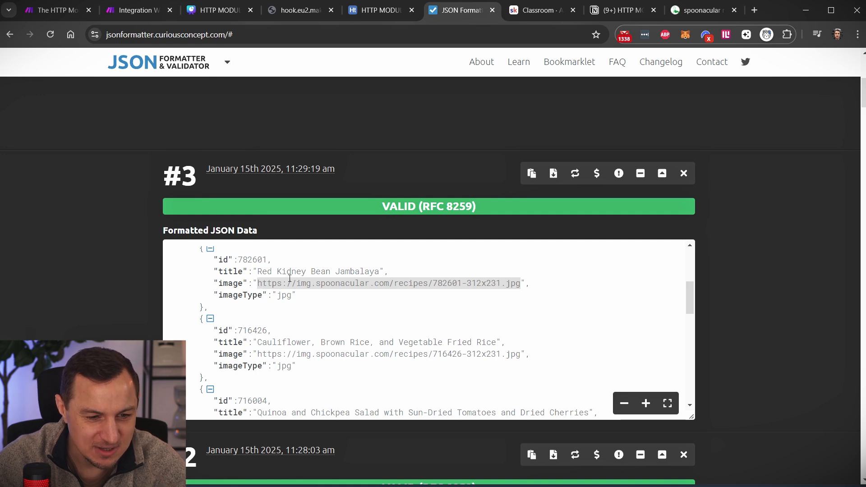
left_click(756, 10)
type("https://img.spoonacular.com/recipes/782601-312x231.jpg")
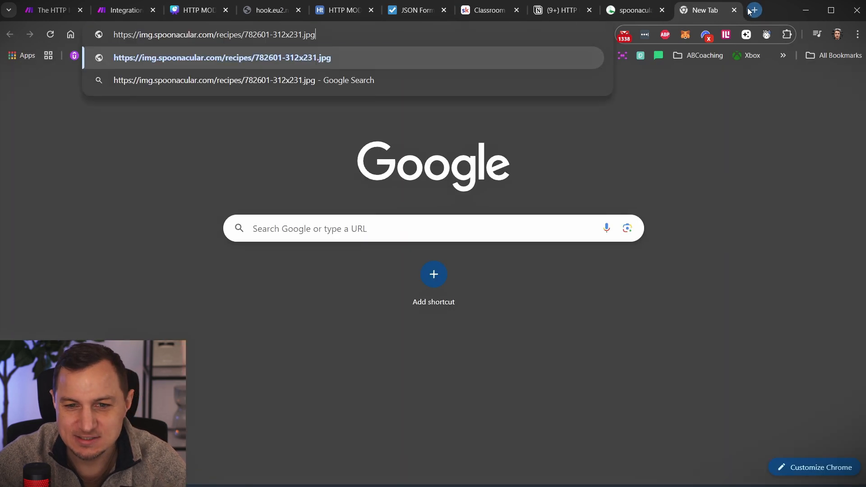
key("Return")
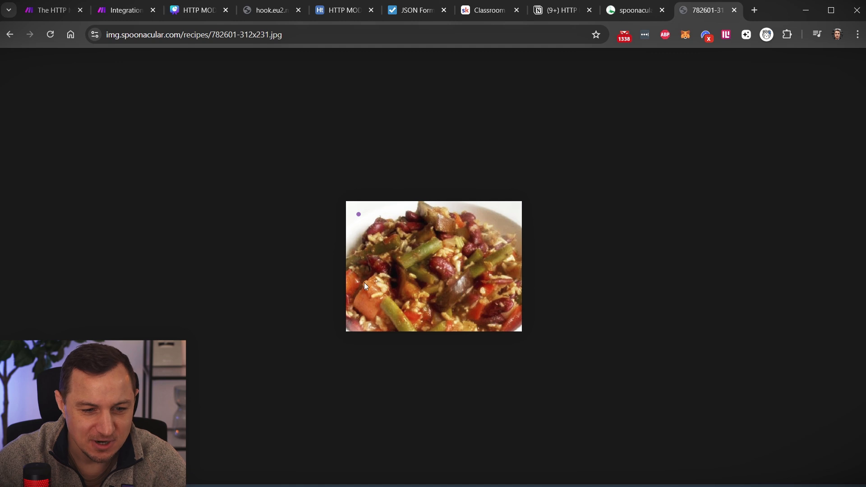
left_click(734, 10)
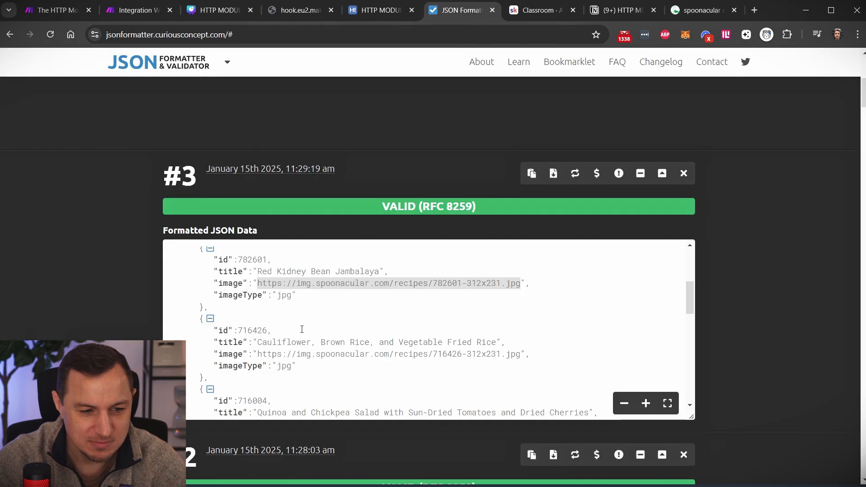
- View the fried rice recipe's image, fixing a stray quote in the URL, then return to Make
scroll(273, 291, "down", 2)
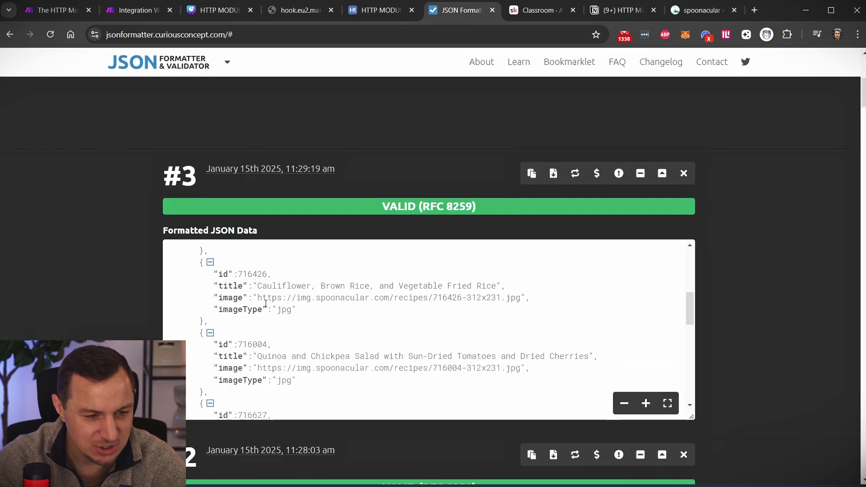
left_click_drag(256, 297, 515, 296)
key("ctrl+c")
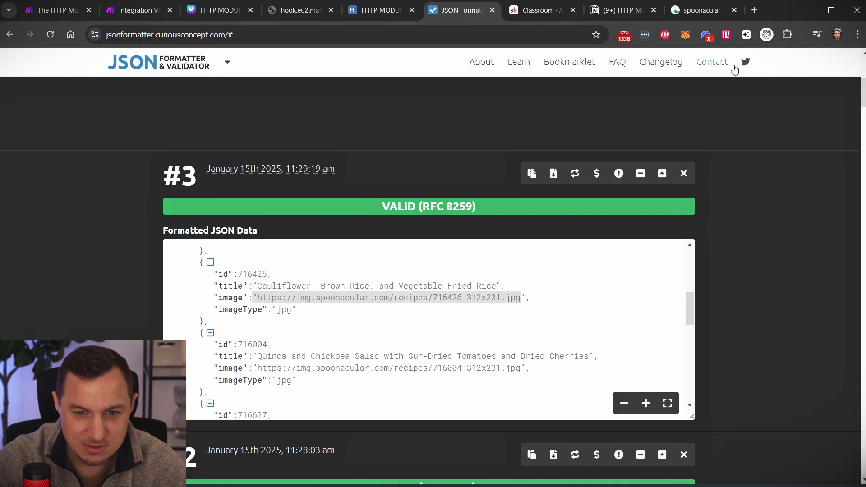
left_click(754, 10)
key("ctrl+v")
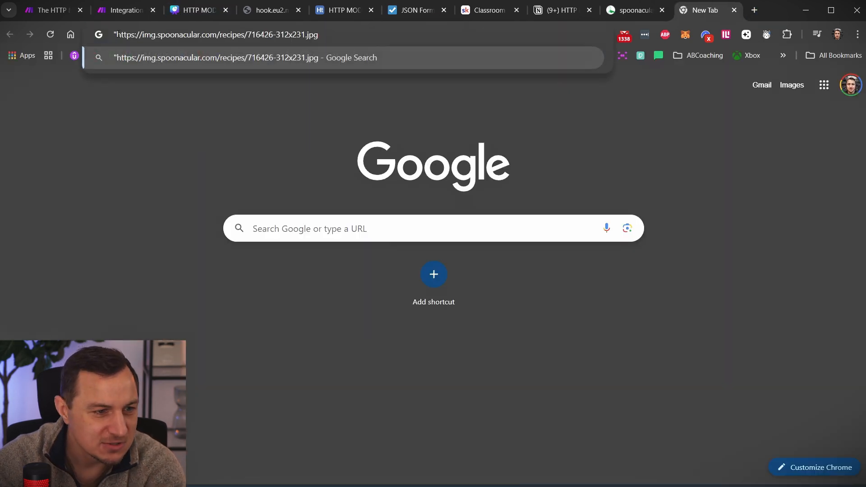
left_click(117, 30)
key("BackSpace")
key("Return")
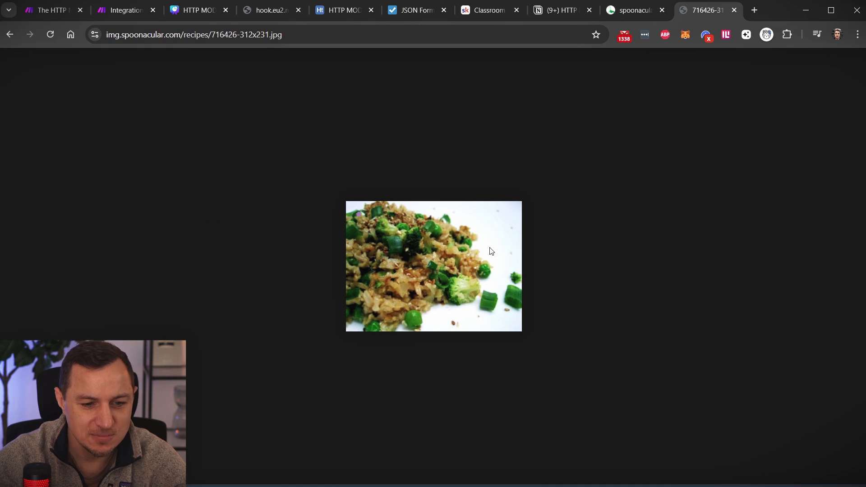
left_click(122, 10)
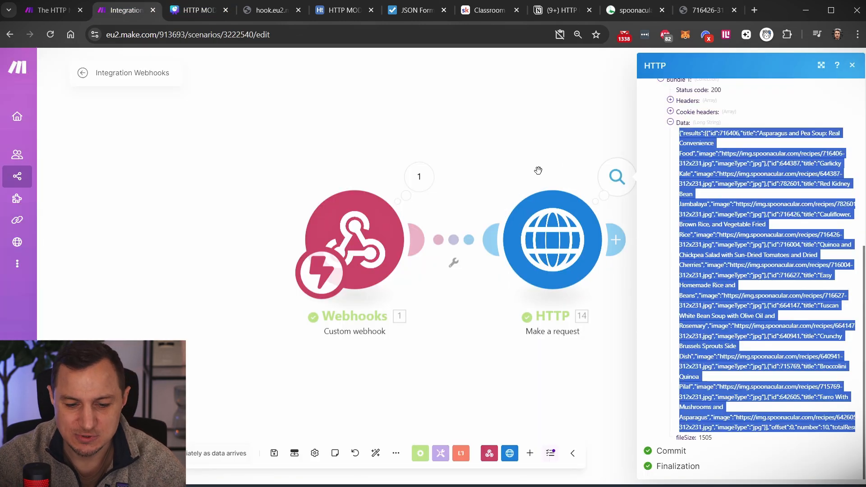
- Discard an accidental empty module and review the HTTP request settings
left_click(503, 136)
left_click(616, 240)
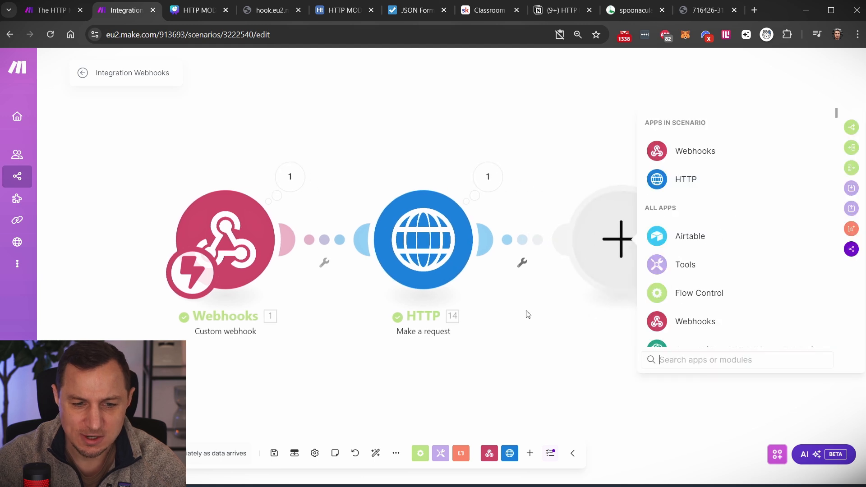
left_click(512, 366)
left_click(423, 239)
scroll(580, 316, "down", 7)
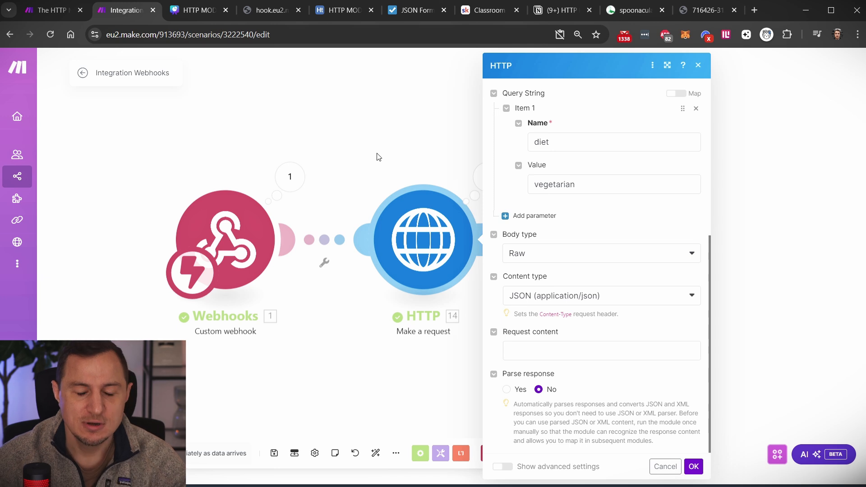
left_click(406, 139)
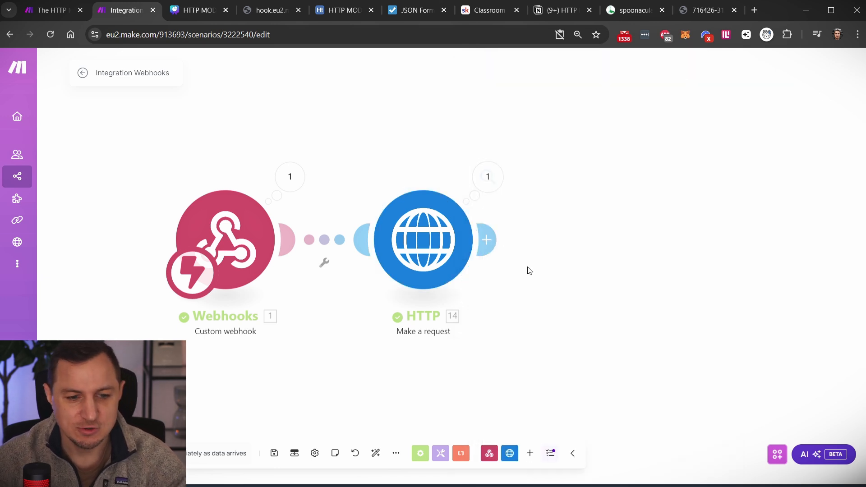
- Add a Parse JSON module with the HTTP response Data mapped into its JSON string
left_click(487, 239)
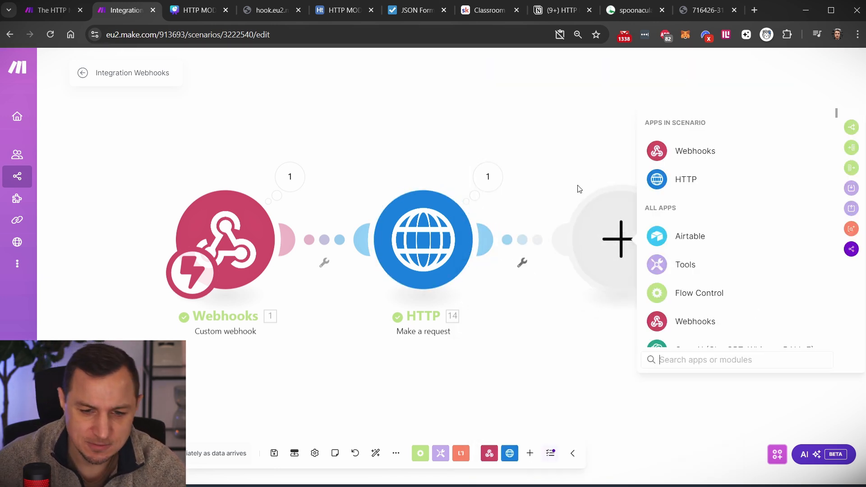
type("json")
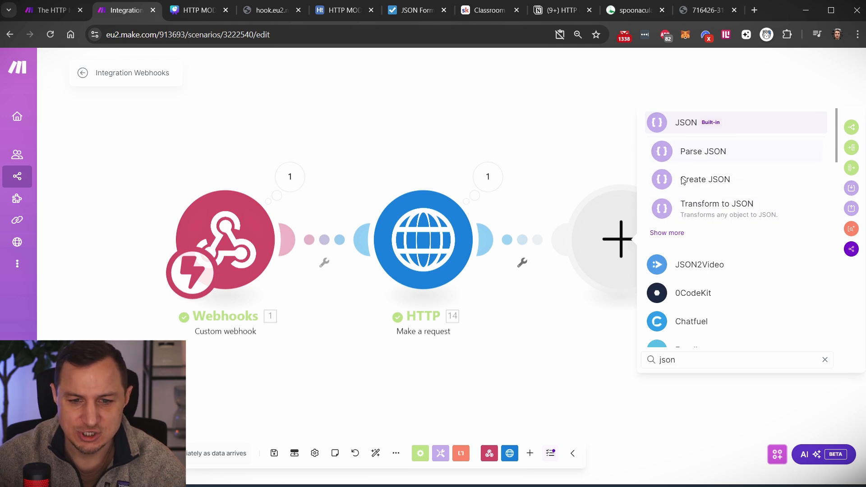
left_click(682, 159)
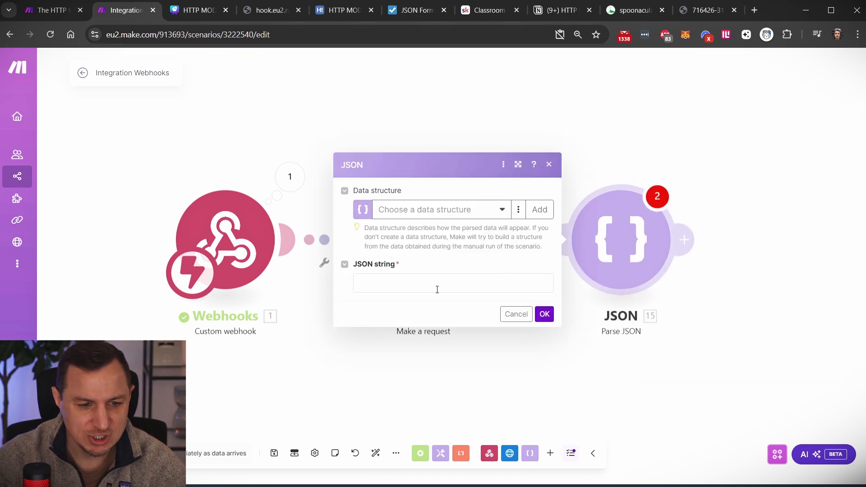
left_click(437, 284)
left_click(582, 328)
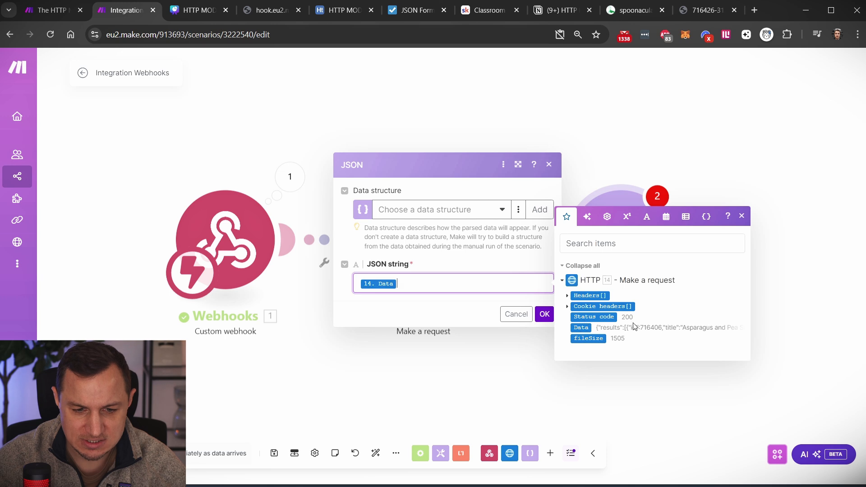
left_click(545, 314)
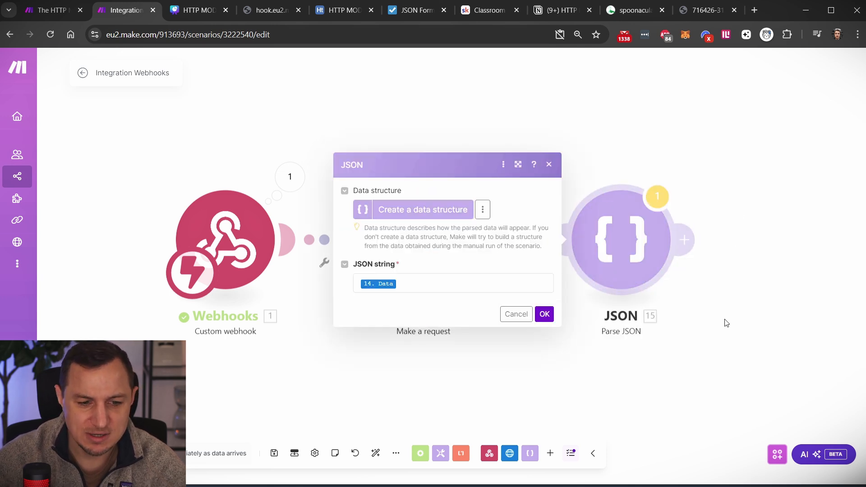
left_click(703, 270)
left_click(634, 248)
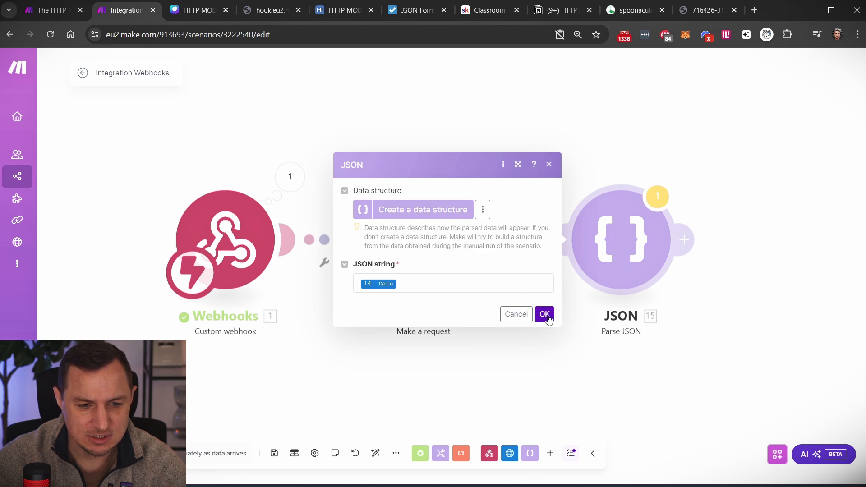
left_click(541, 314)
left_click(685, 239)
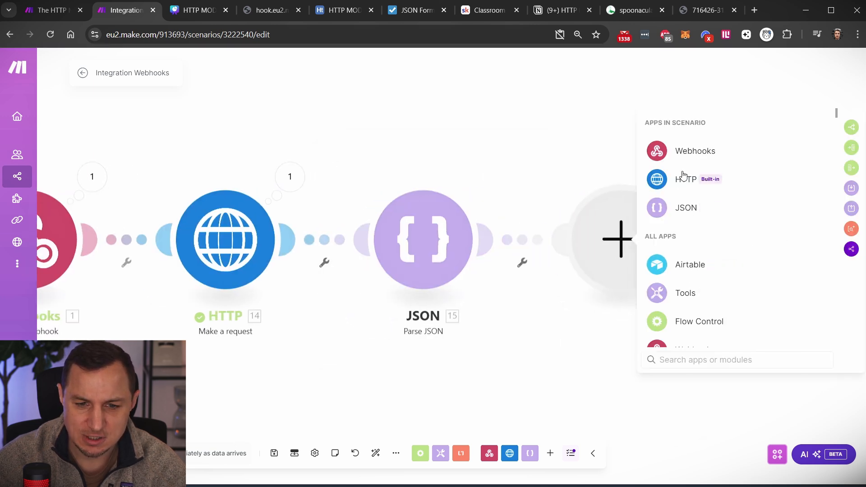
- Add a Tools > Set variable module after Parse JSON with the variable name test
left_click(691, 295)
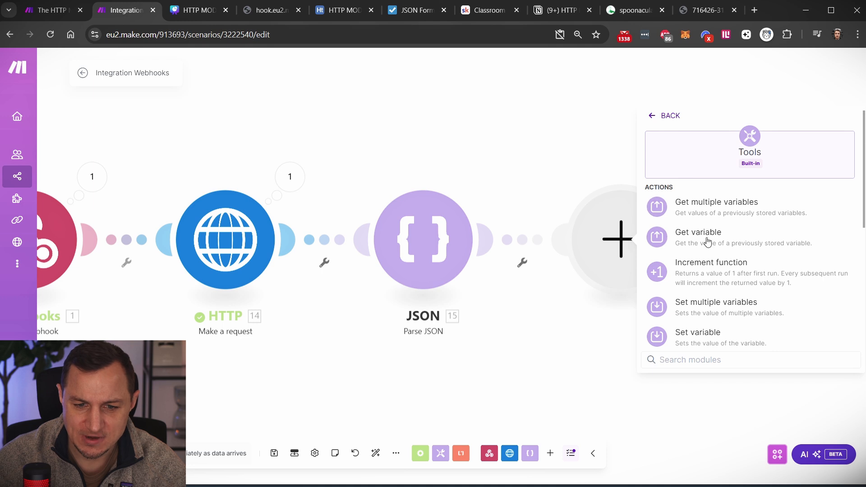
left_click(712, 343)
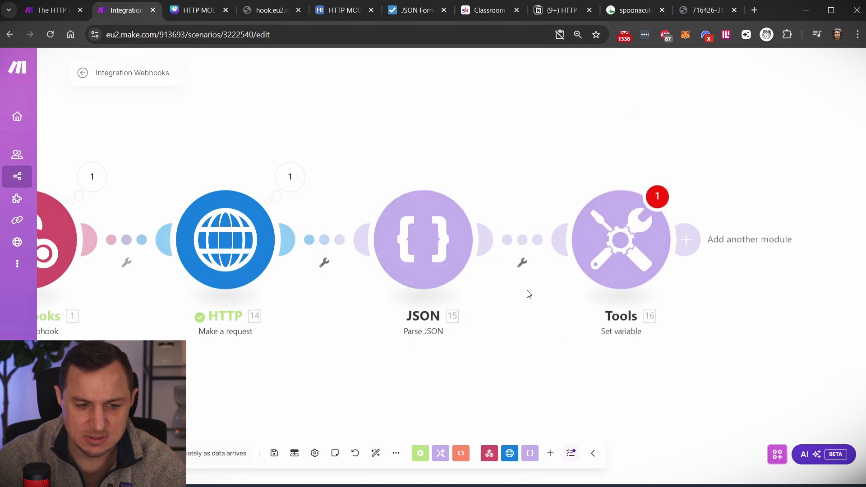
left_click(399, 218)
type("test")
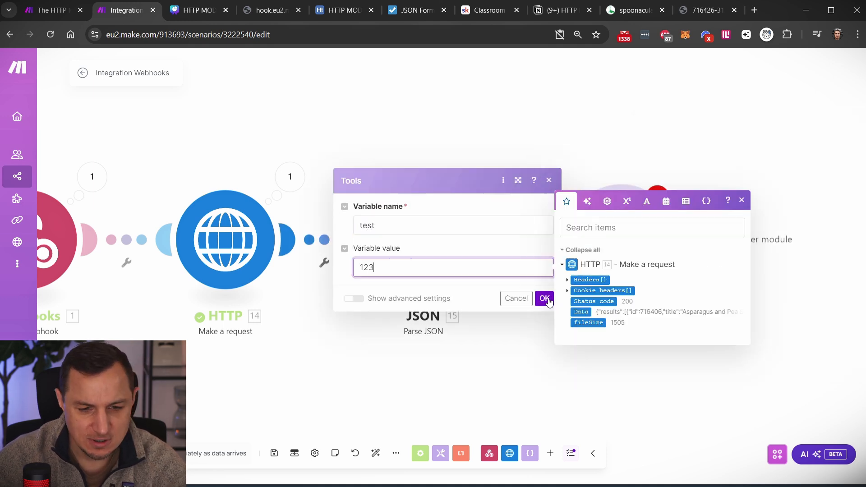
left_click(548, 300)
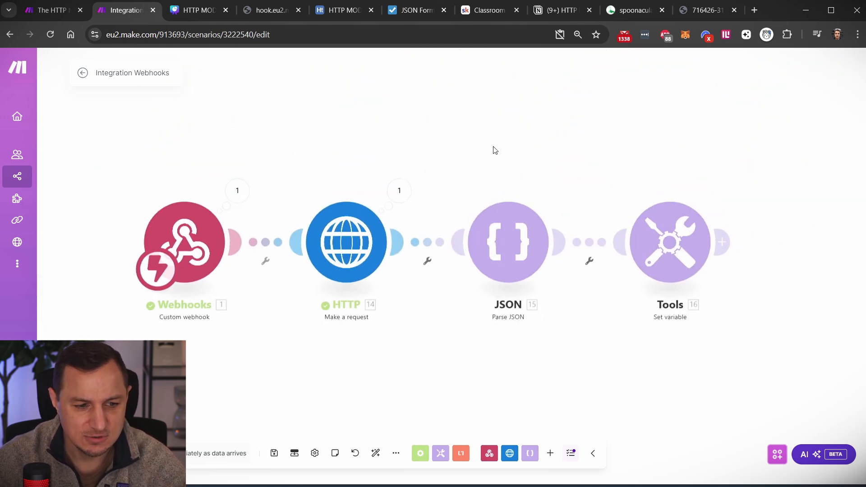
- Run the scenario once, waiting for new data, and resend the webhook URL request
left_click(103, 453)
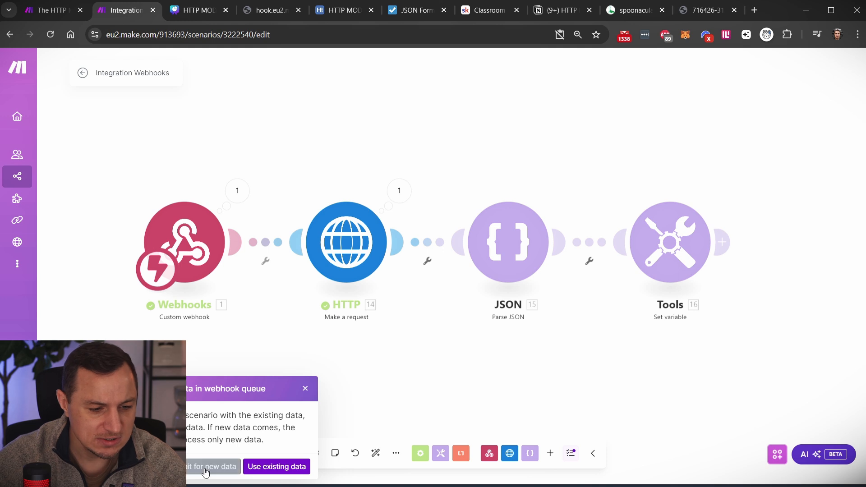
left_click(207, 470)
left_click(272, 10)
left_click(271, 34)
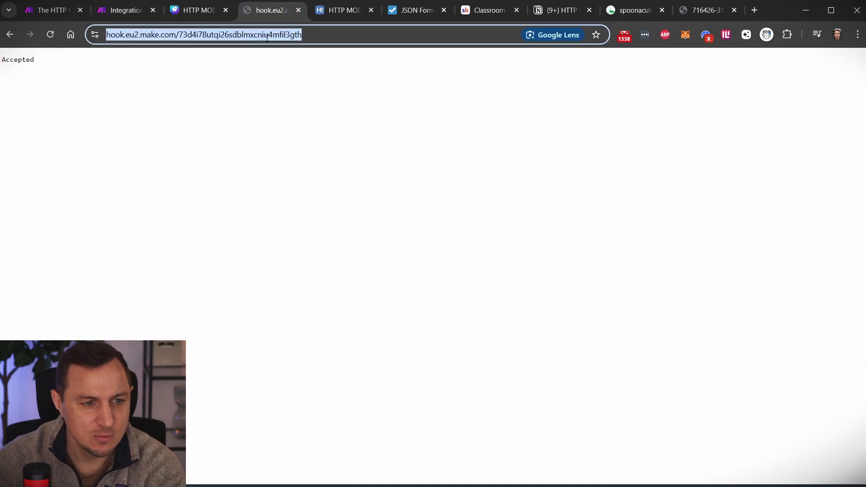
key("Return")
left_click(135, 14)
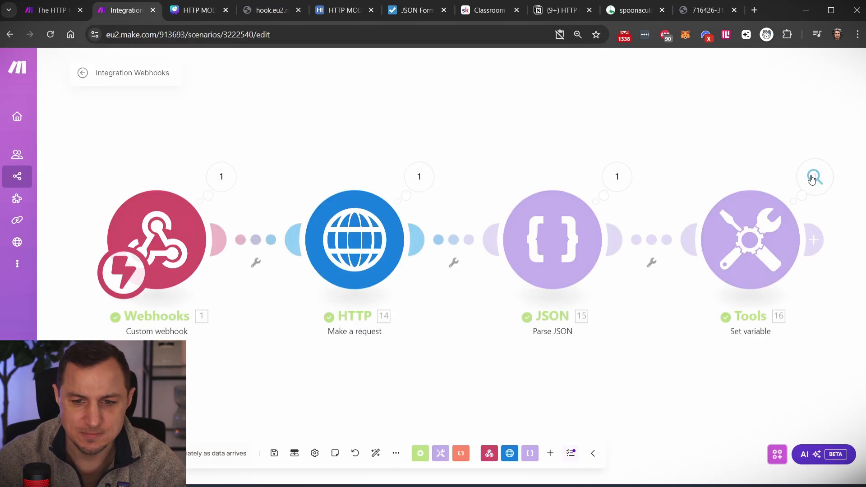
- Compare the Parse JSON results array with the HTTP module's raw response Data
left_click(615, 178)
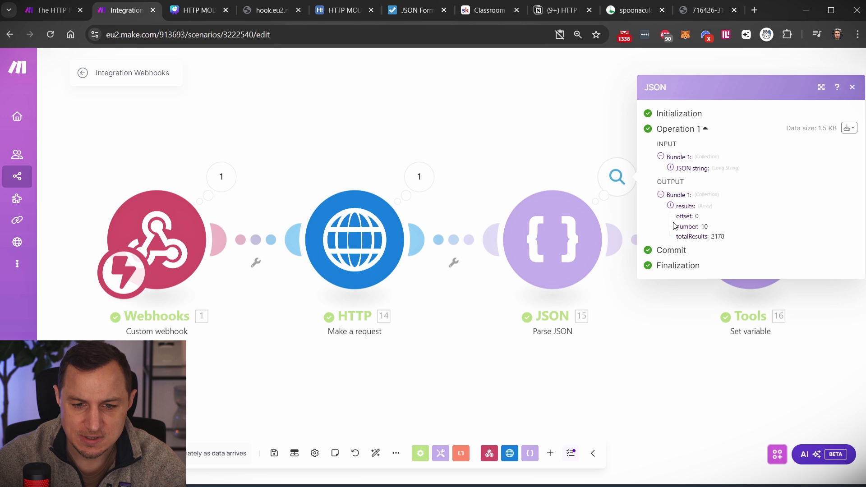
left_click(670, 205)
left_click(419, 177)
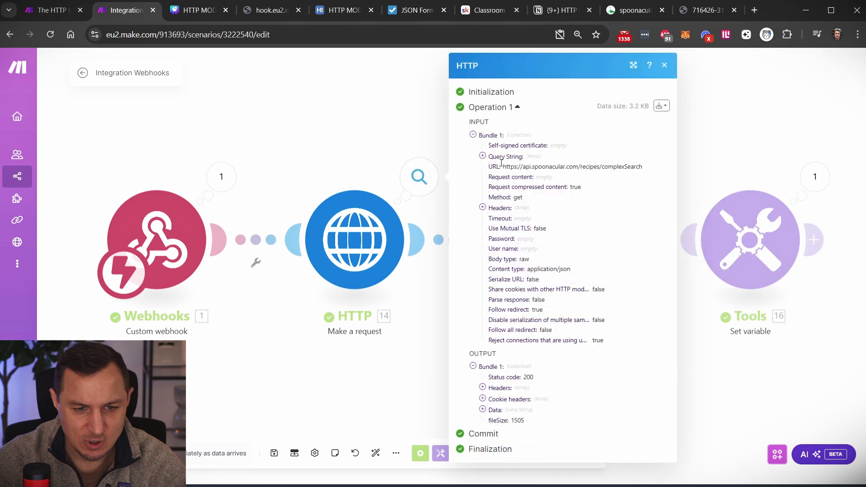
left_click(482, 410)
scroll(519, 316, "down", 6)
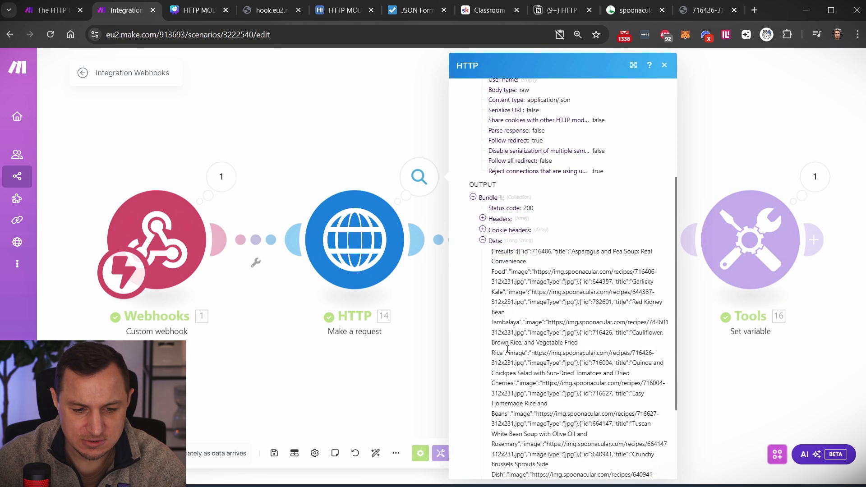
left_click_drag(492, 142, 481, 444)
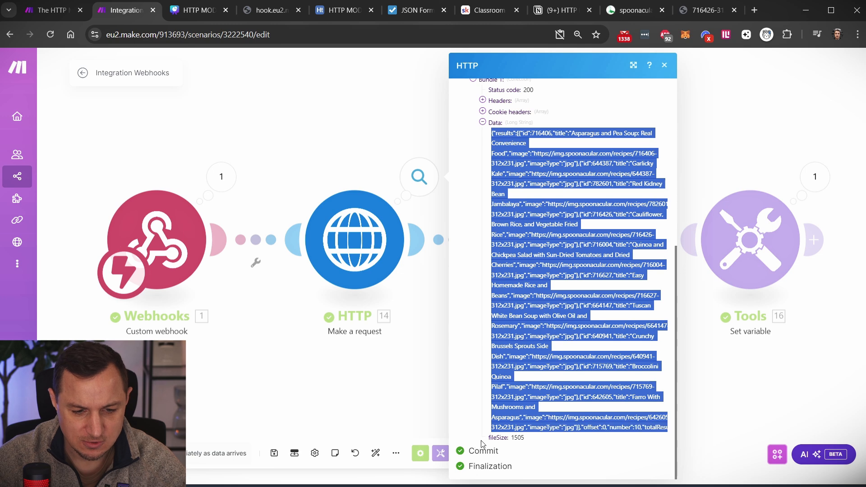
key("Escape")
- Expand the first four parsed recipe results, including Red Kidney Bean Jambalaya, to check ids, titles and images
left_click(617, 176)
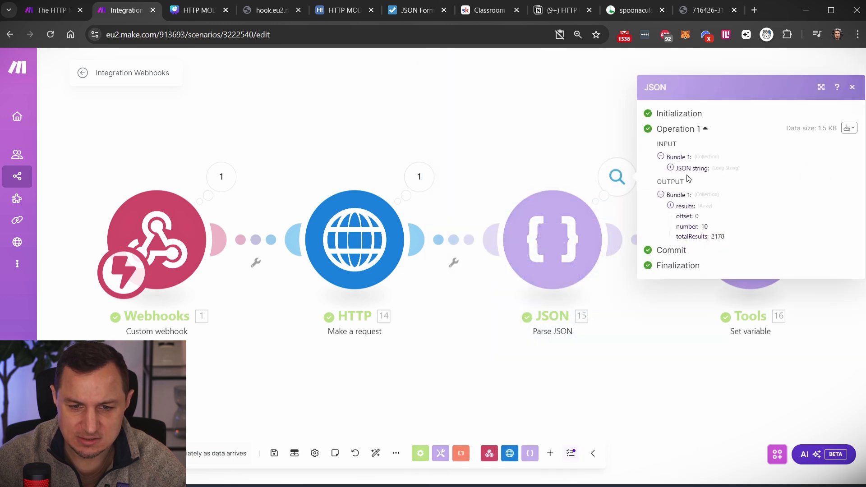
left_click(670, 207)
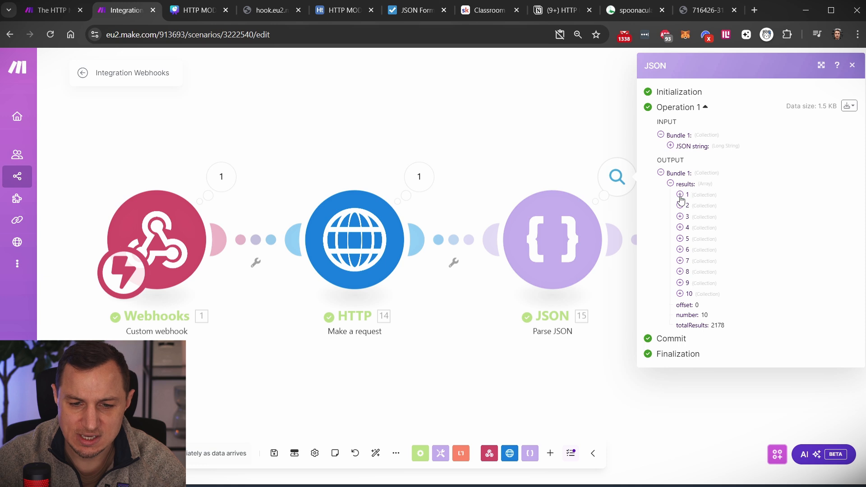
left_click(680, 194)
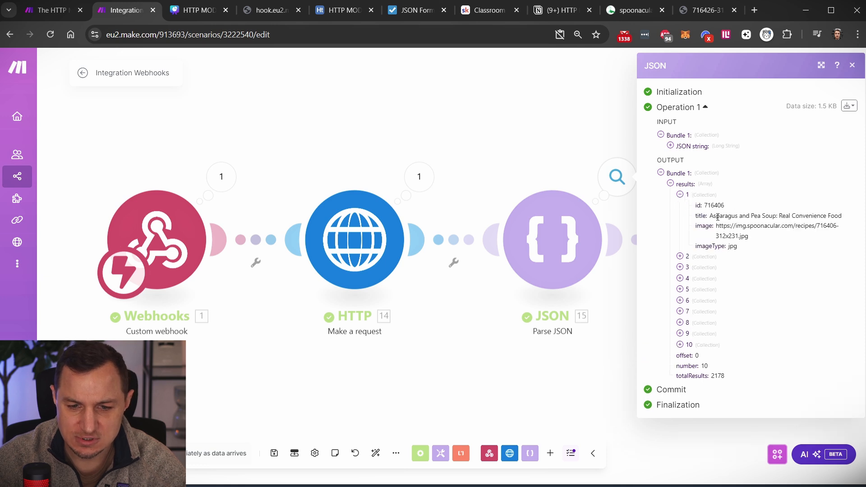
left_click(680, 256)
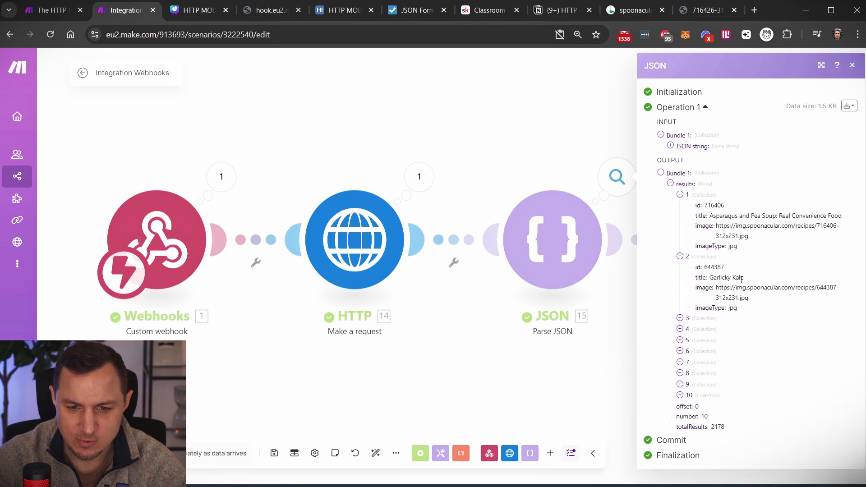
left_click(680, 318)
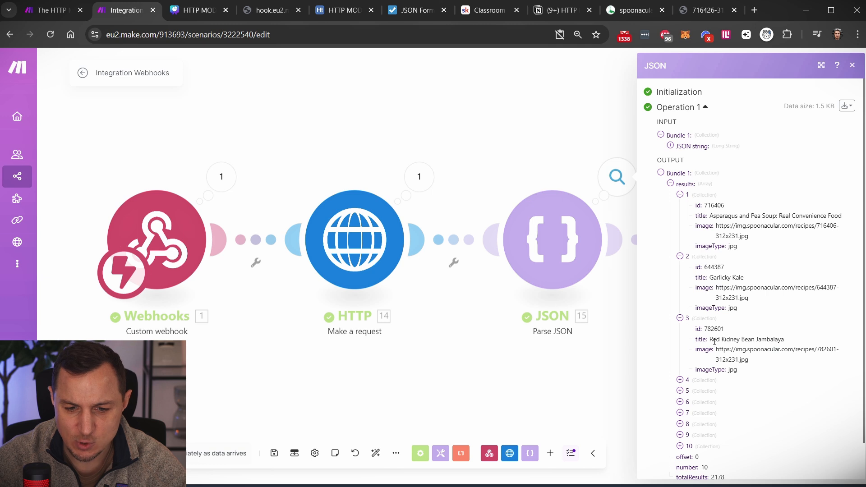
left_click_drag(702, 339, 794, 345)
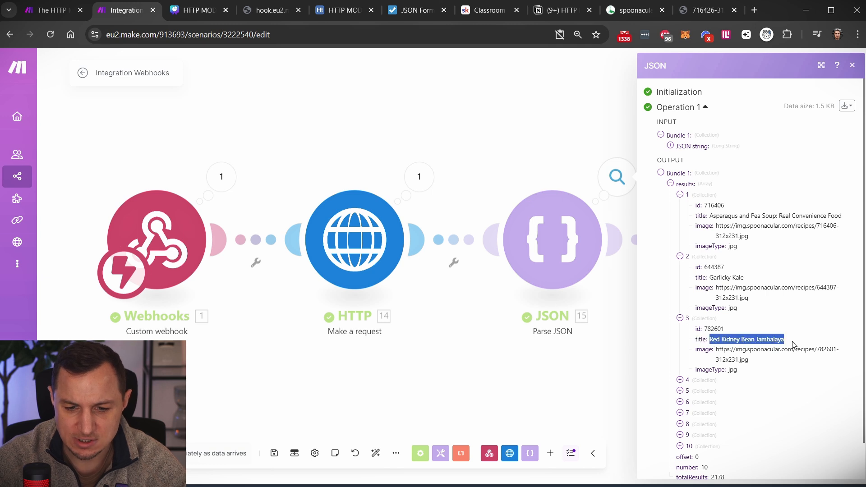
left_click(680, 380)
scroll(737, 354, "down", 1)
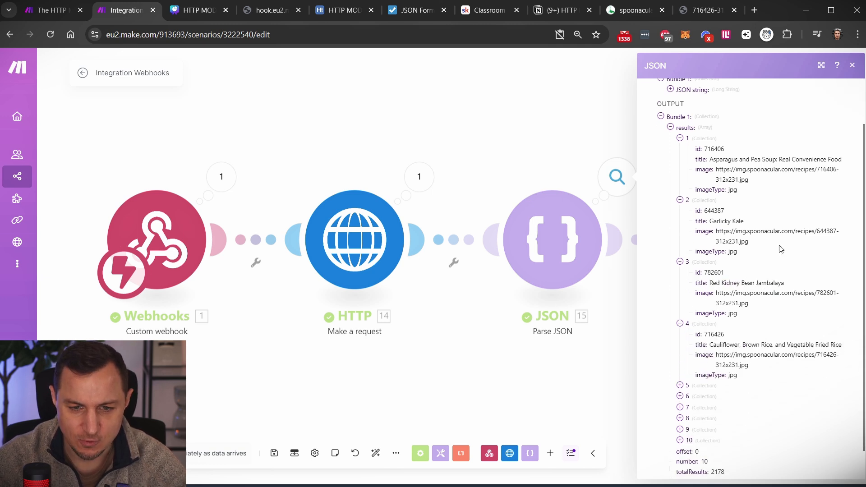
scroll(729, 205, "down", 1)
scroll(731, 218, "up", 2)
scroll(695, 228, "down", 1)
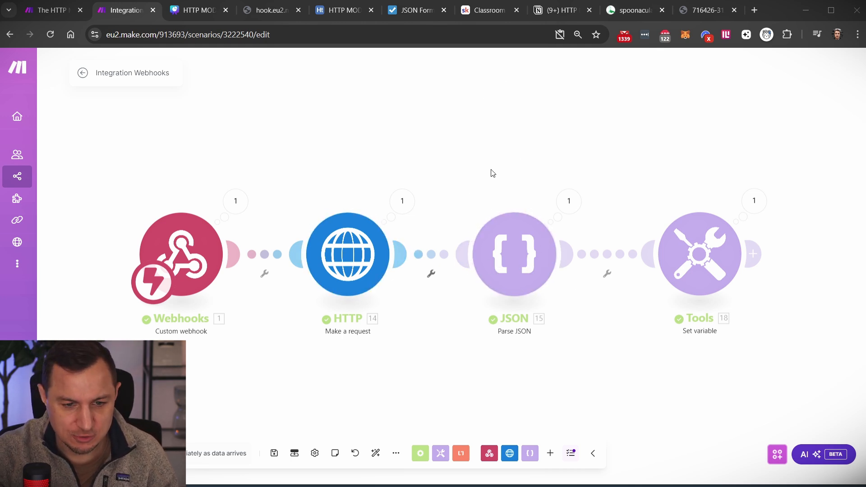
- Set the HTTP module's Parse response option to Yes and save it
left_click(348, 262)
scroll(436, 399, "down", 5)
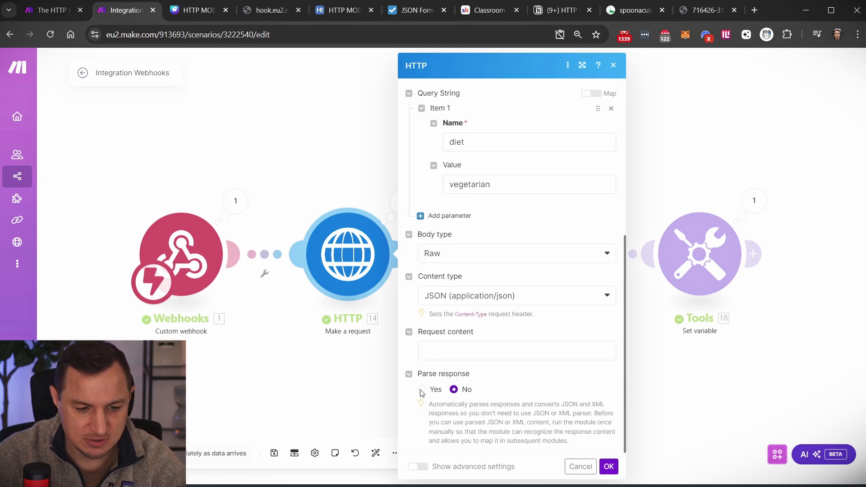
left_click(422, 390)
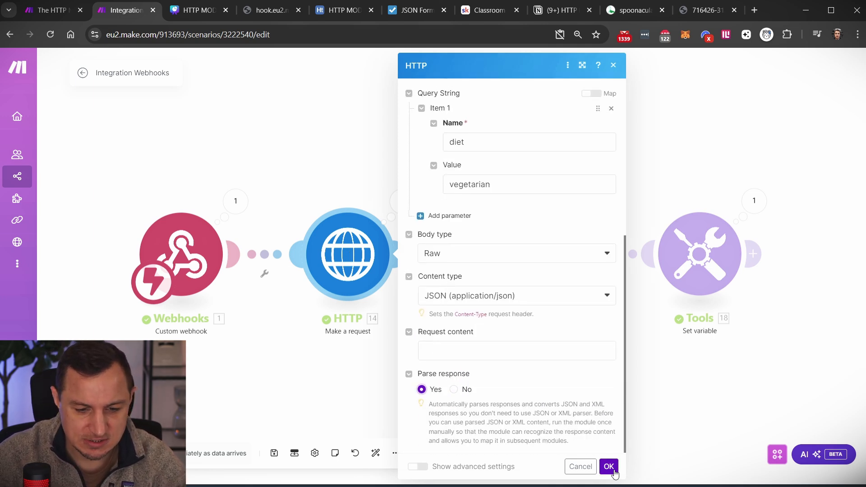
left_click(608, 467)
- Delete the Parse JSON module and review the HTTP module's last raw Data output
right_click(513, 249)
left_click(550, 373)
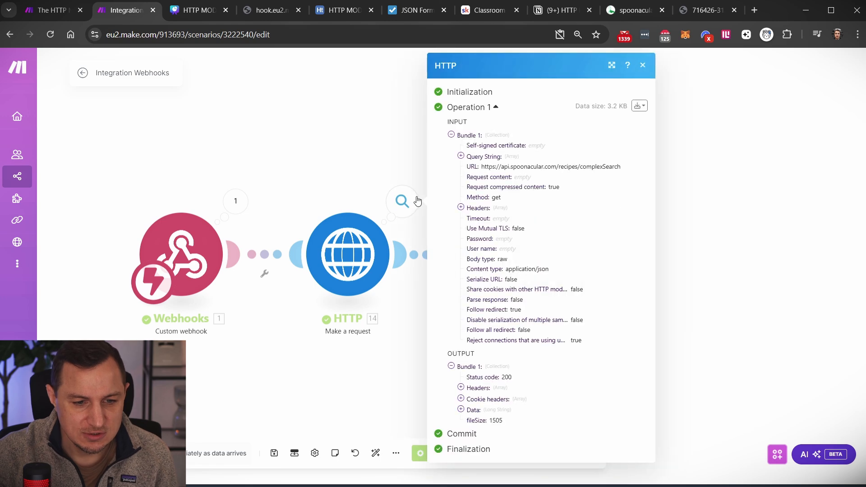
left_click(402, 200)
left_click(462, 409)
scroll(469, 406, "down", 6)
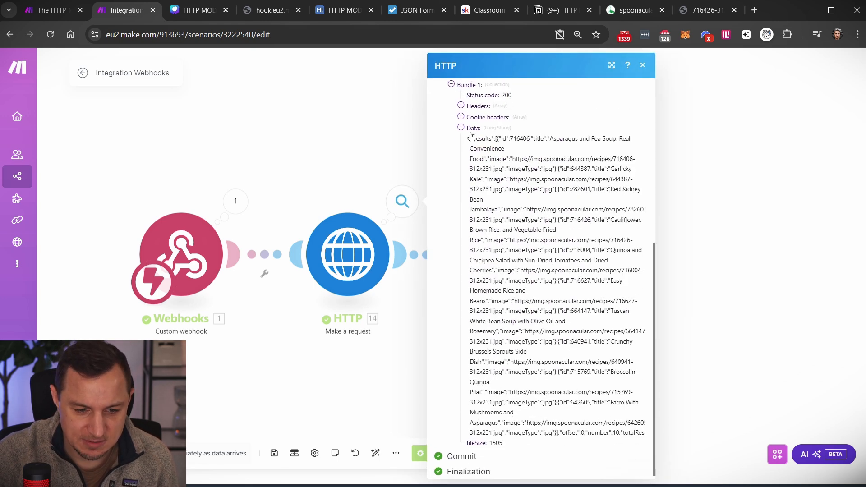
left_click_drag(469, 137, 460, 444)
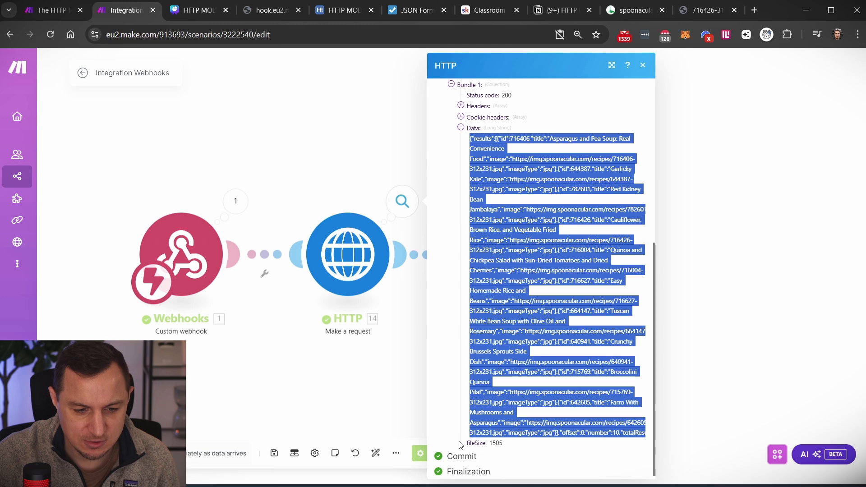
left_click(643, 65)
- Run the scenario once with new webhook data triggered from the webhook URL
left_click(104, 453)
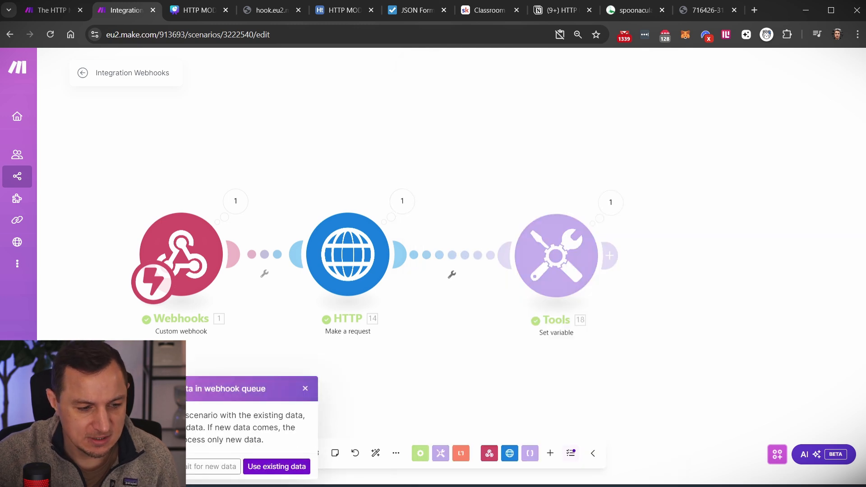
left_click(199, 467)
left_click(268, 10)
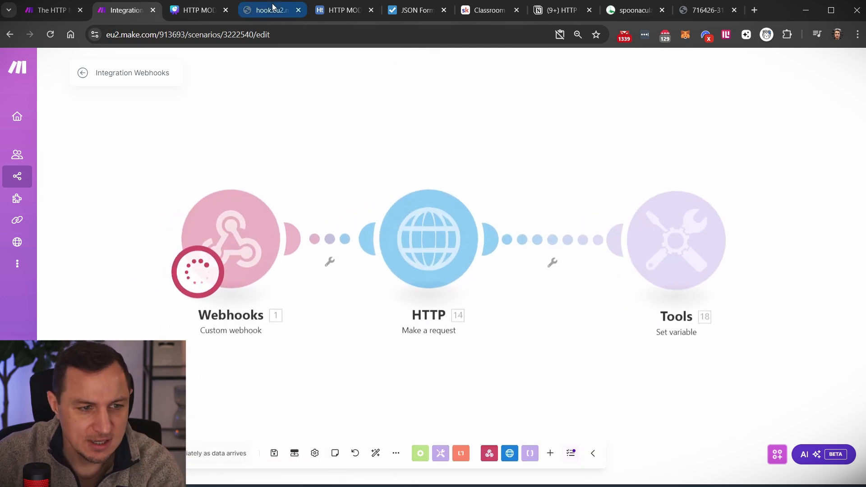
left_click(136, 8)
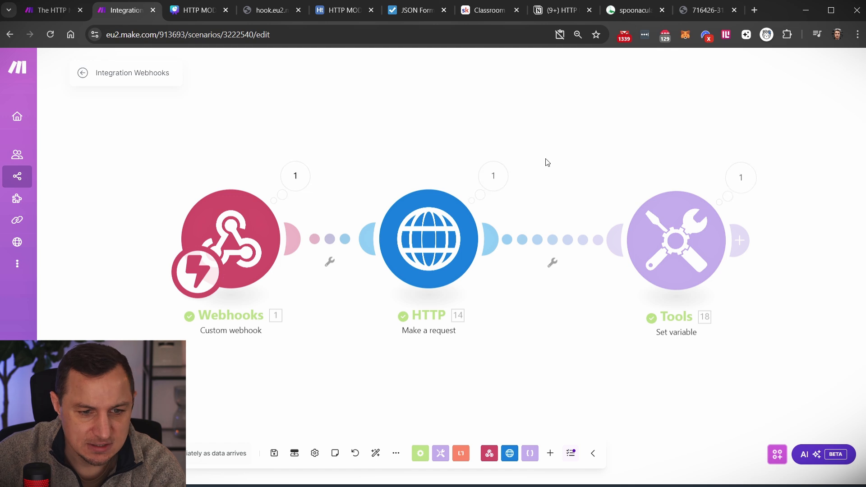
- Expand the HTTP output's parsed Data results and recipes 1 through 4
left_click(493, 175)
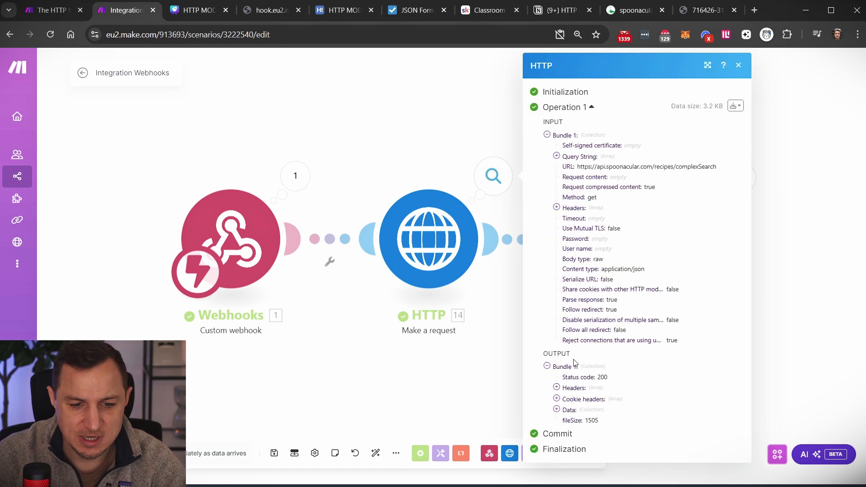
left_click(558, 410)
left_click(567, 395)
scroll(625, 363, "down", 3)
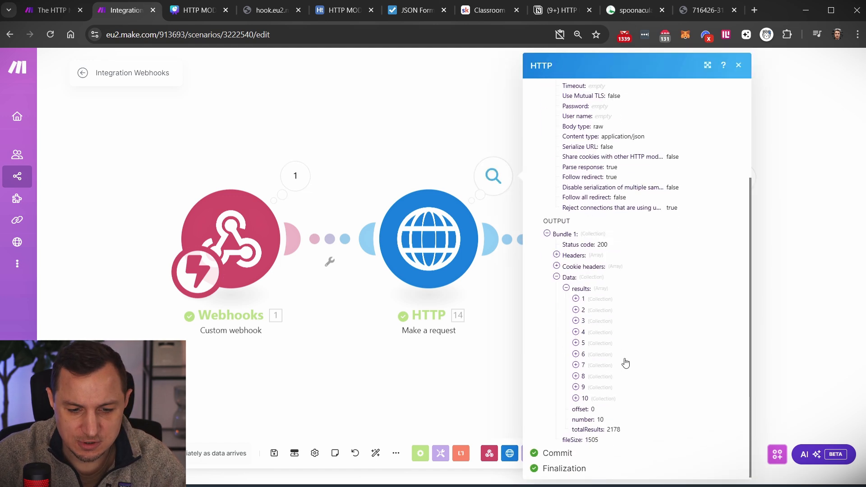
left_click(576, 298)
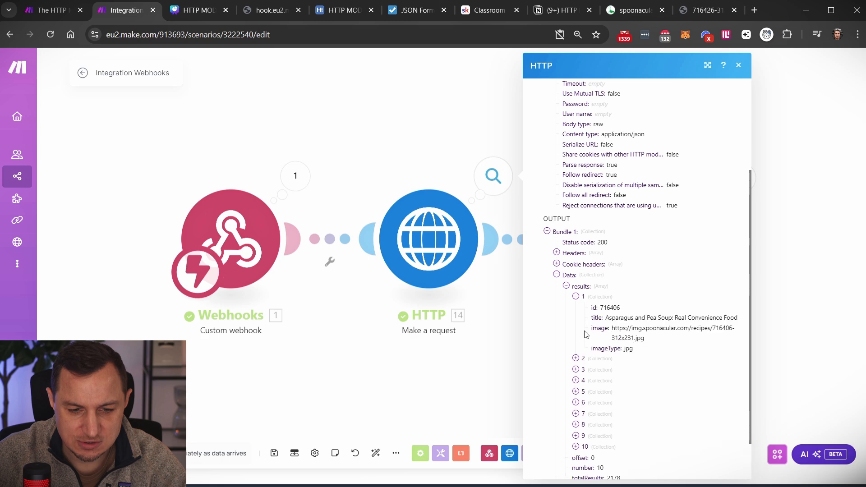
left_click(576, 359)
scroll(586, 356, "down", 2)
left_click(576, 320)
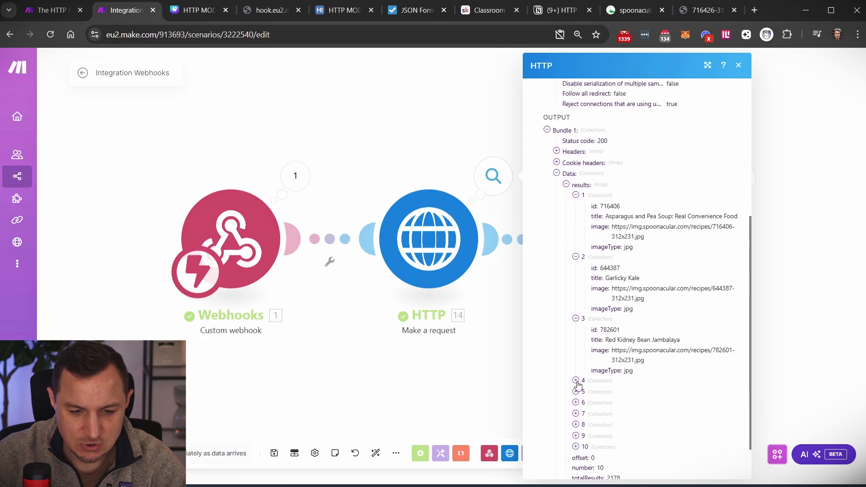
left_click(576, 380)
- Expand parsed recipe results 5 through 10 to confirm all ten are structured
scroll(600, 343, "down", 2)
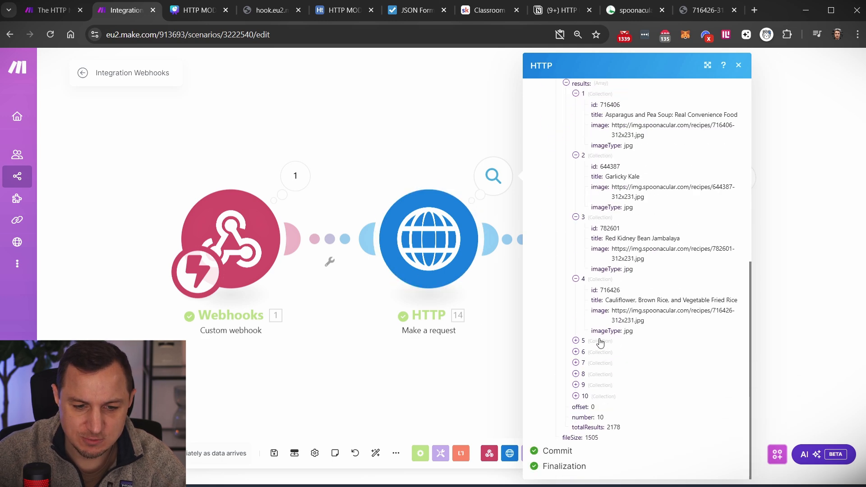
left_click(576, 341)
scroll(574, 355, "down", 1)
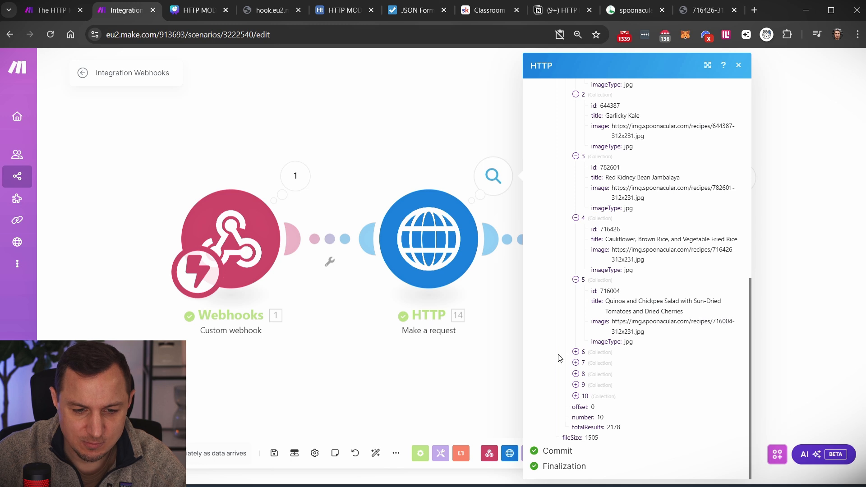
left_click(576, 352)
scroll(576, 357, "down", 1)
left_click(576, 363)
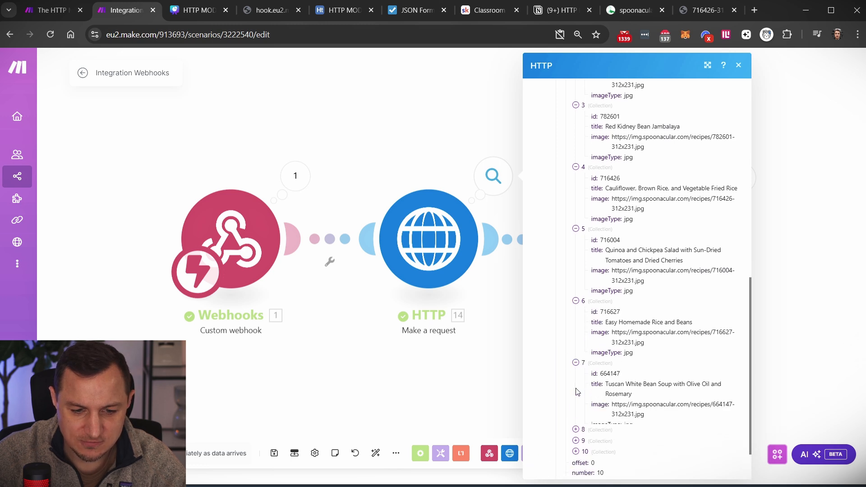
left_click(576, 429)
scroll(577, 428, "down", 2)
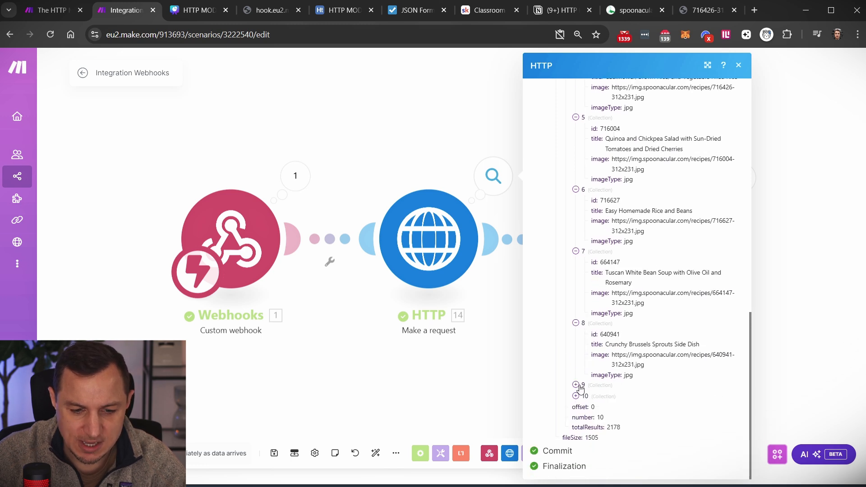
left_click(576, 385)
left_click(576, 447)
scroll(636, 323, "down", 2)
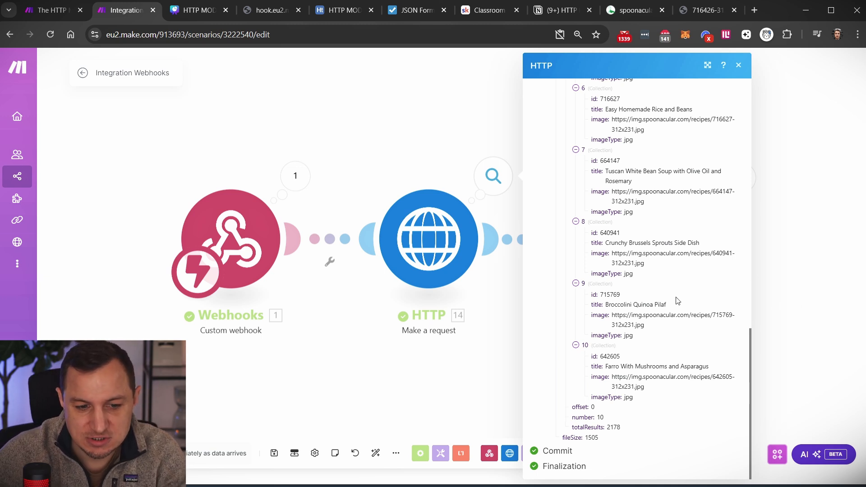
left_click(392, 120)
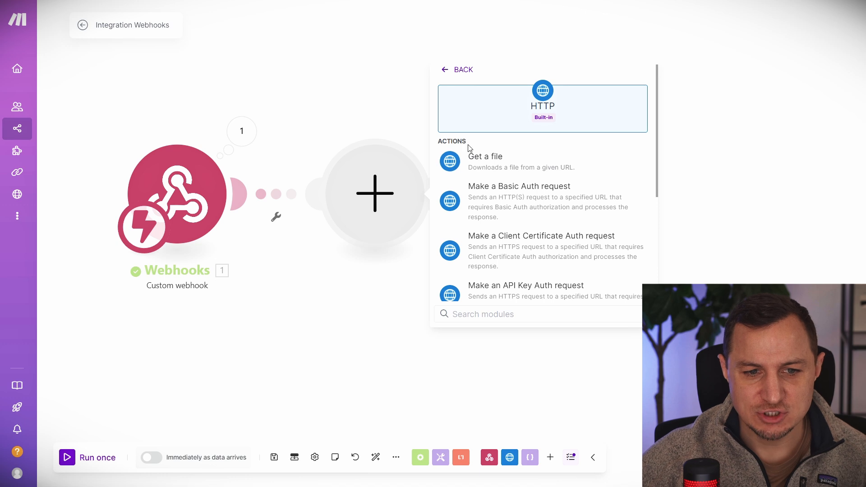
- Insert an HTTP 'Make an OAuth 2.0 request' module right after the Webhooks trigger
scroll(530, 148, "down", 2)
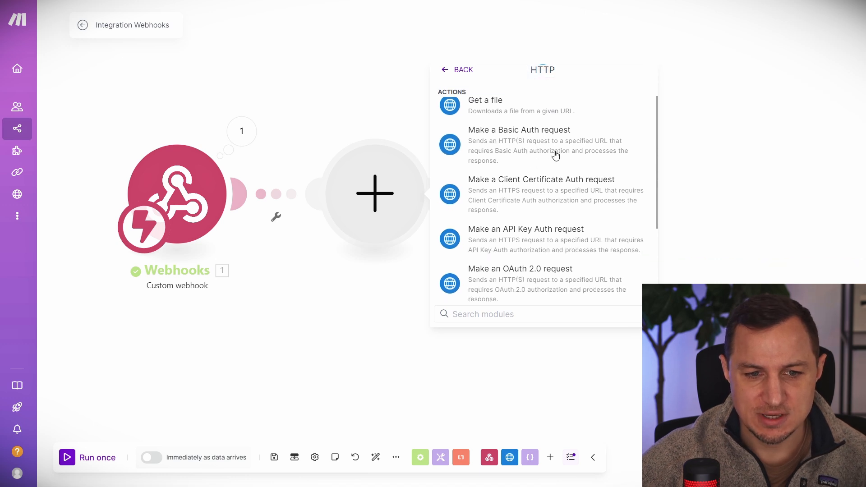
scroll(561, 169, "down", 2)
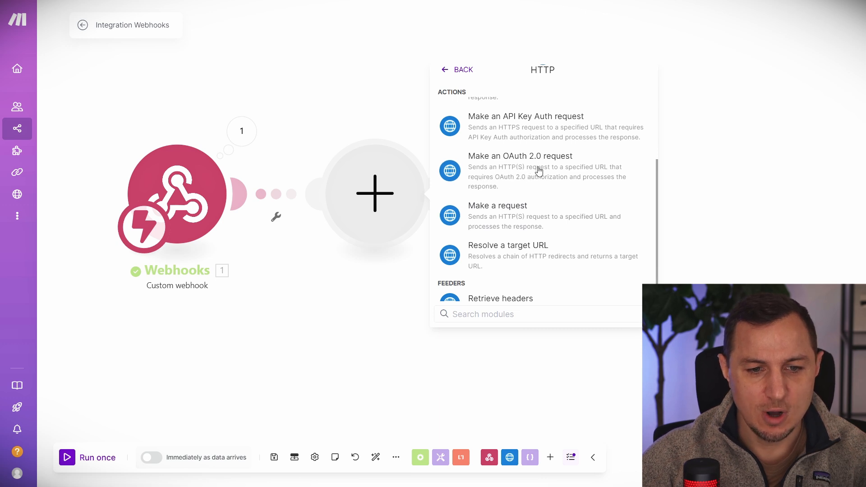
left_click(322, 344)
left_click(246, 200)
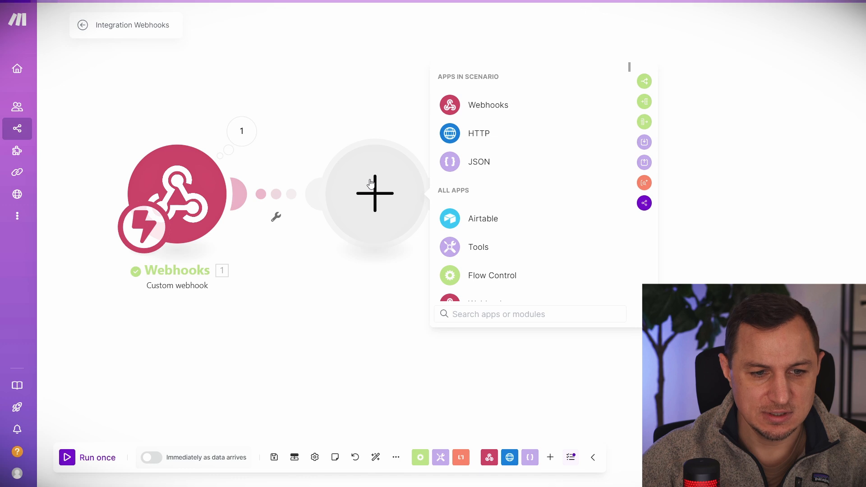
left_click(496, 133)
scroll(493, 209, "down", 2)
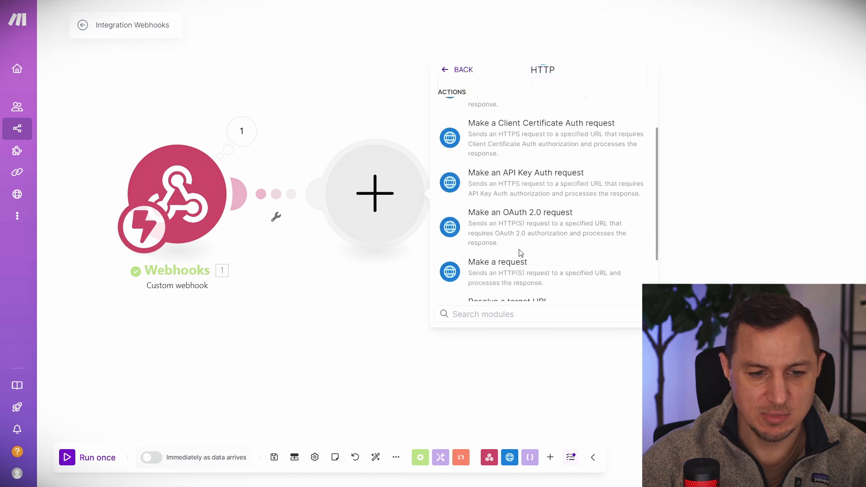
left_click(527, 221)
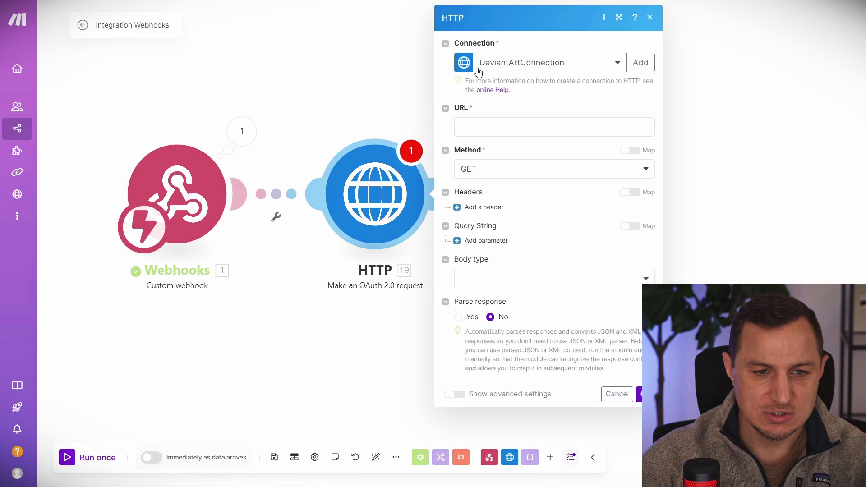
- Begin a new OAuth 2.0 connection for the HTTP module, then bring up the 'What is OAuth2?' slide
left_click(618, 63)
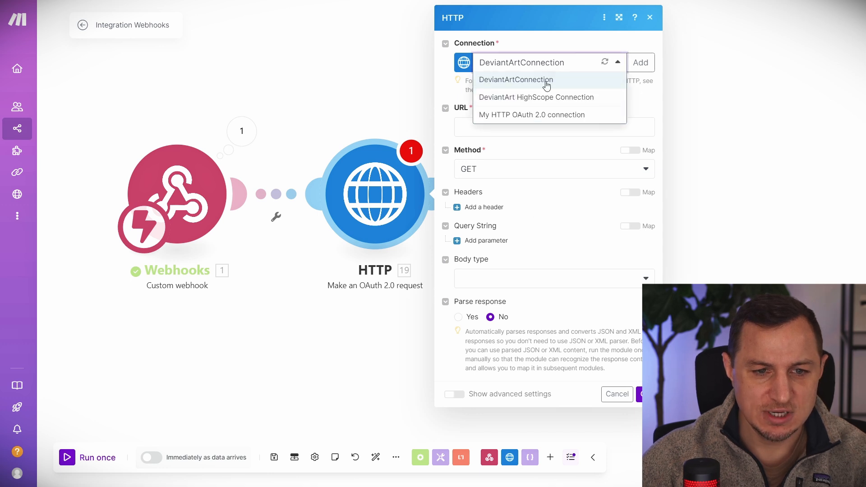
left_click(531, 47)
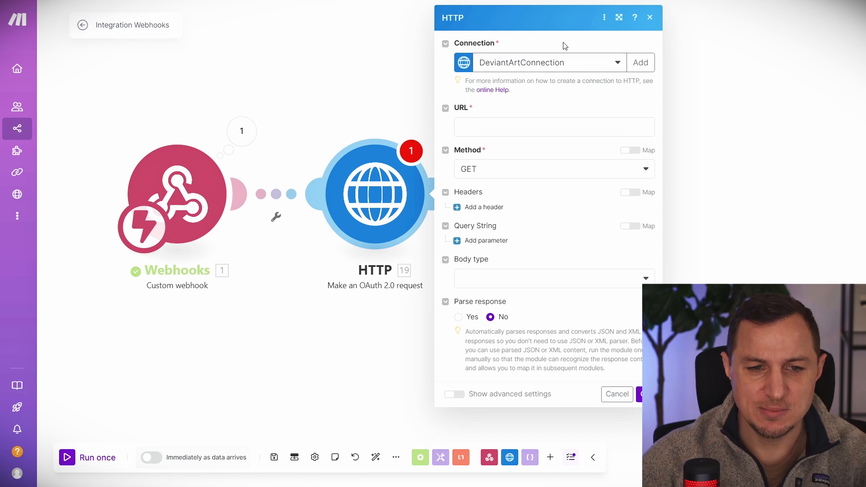
left_click(643, 63)
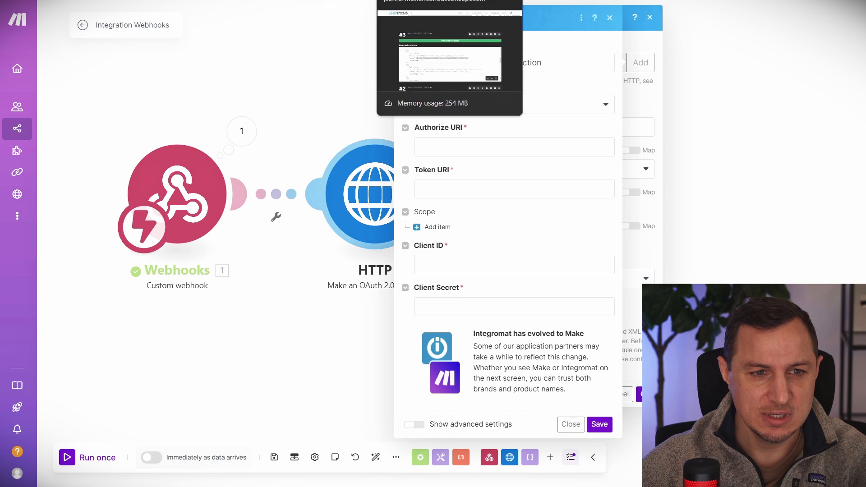
left_click(203, 1)
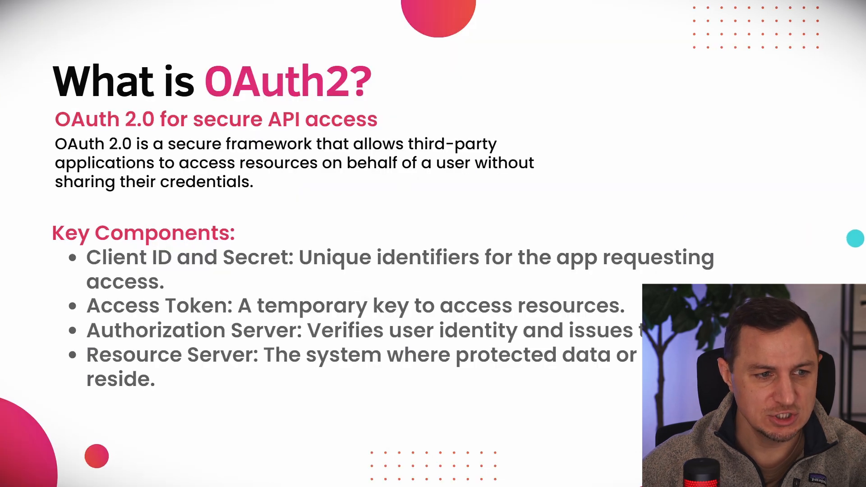
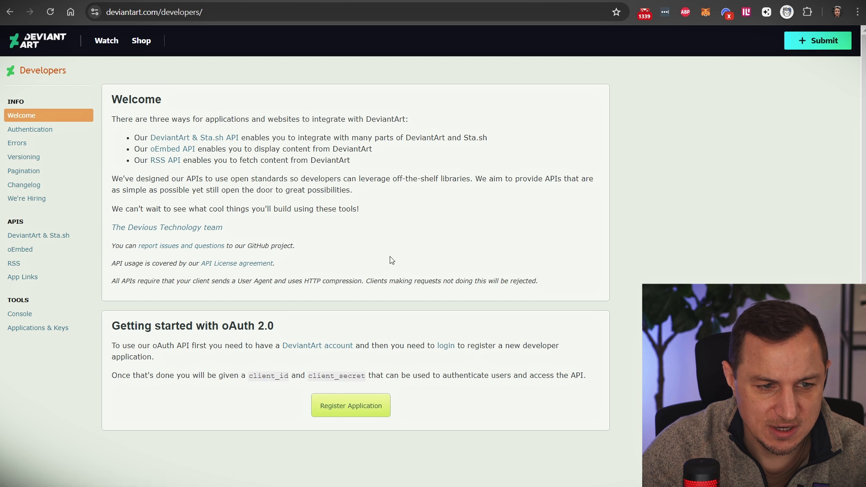
- Review the oAuth 2.0 notes on client_id and client_secret, then start registering a DeviantArt application
left_click_drag(115, 326, 223, 328)
double_click(246, 327)
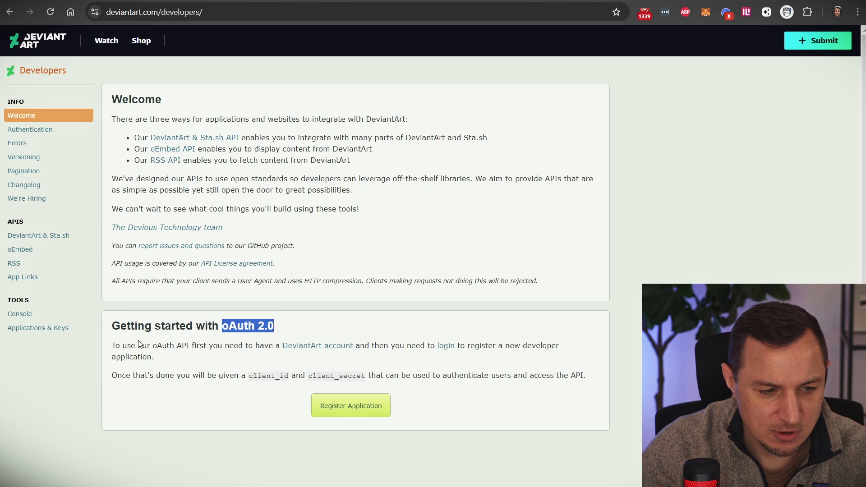
left_click(115, 346)
left_click_drag(115, 346, 160, 359)
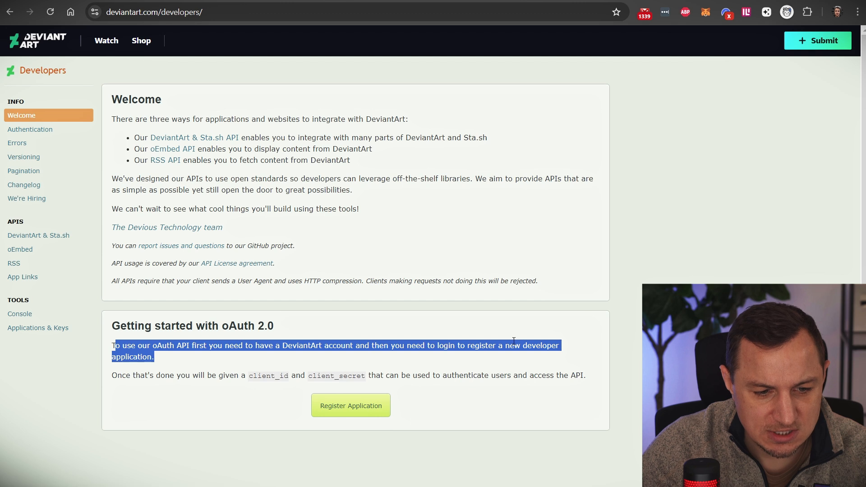
left_click(150, 357)
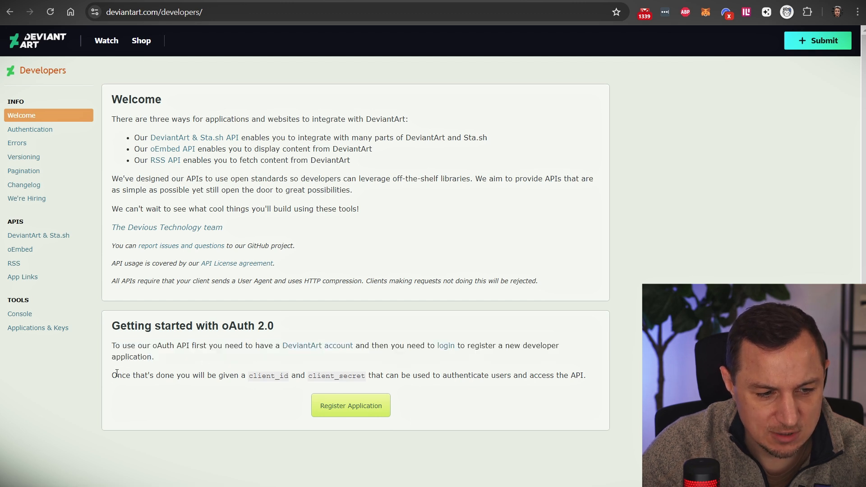
left_click_drag(113, 375, 263, 373)
double_click(265, 374)
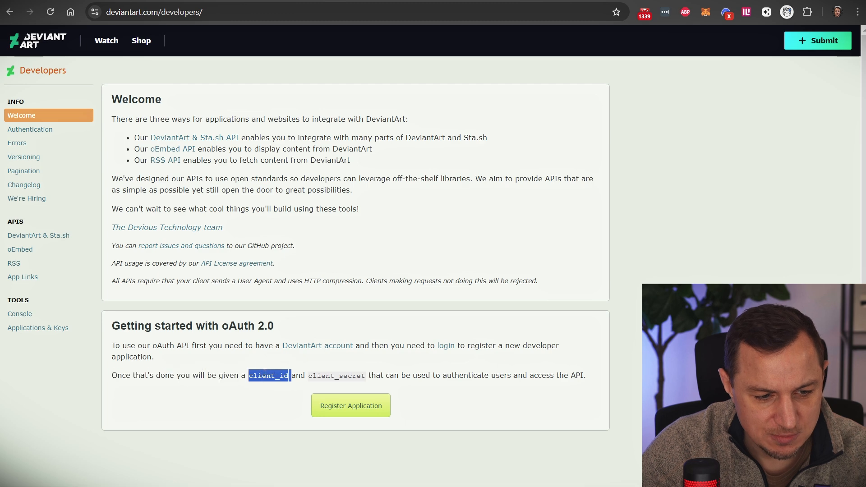
double_click(320, 375)
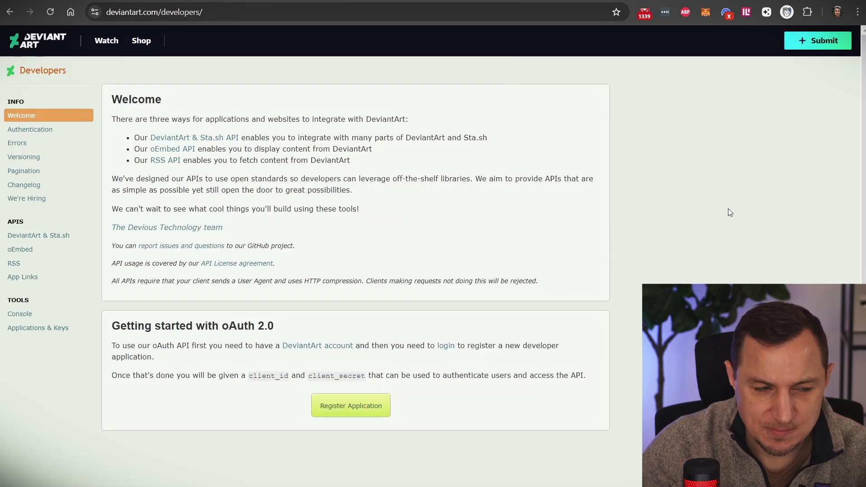
left_click(335, 408)
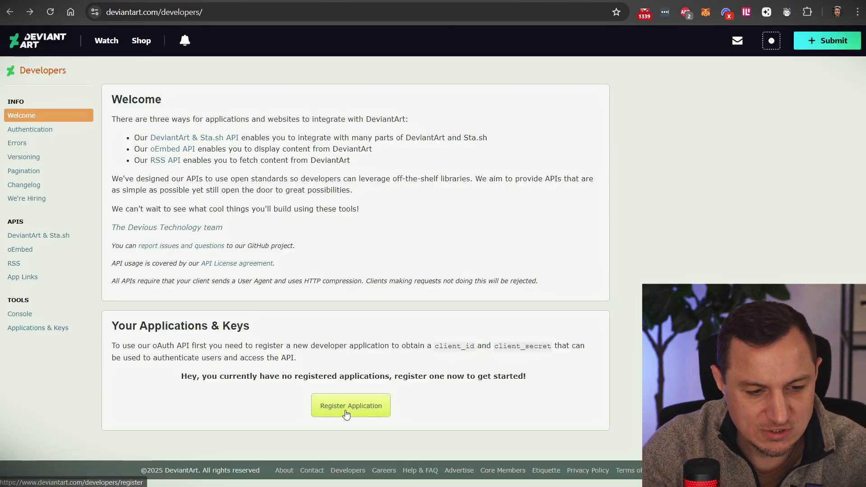
- Open the registration form and title the application AIDenisTutorialHTTP
left_click(348, 410)
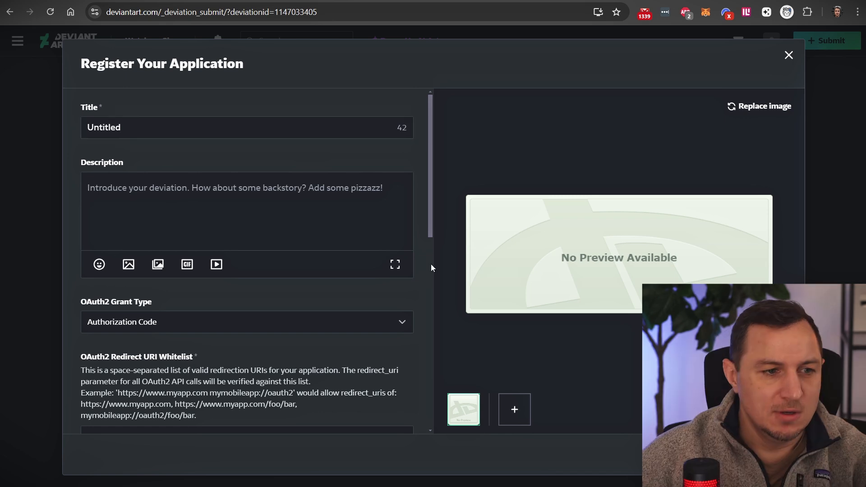
left_click(149, 128)
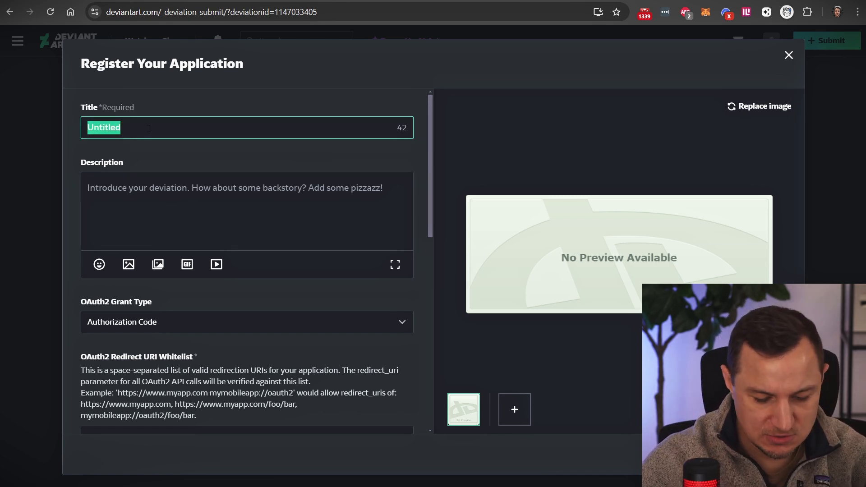
type("AIDenisTutor")
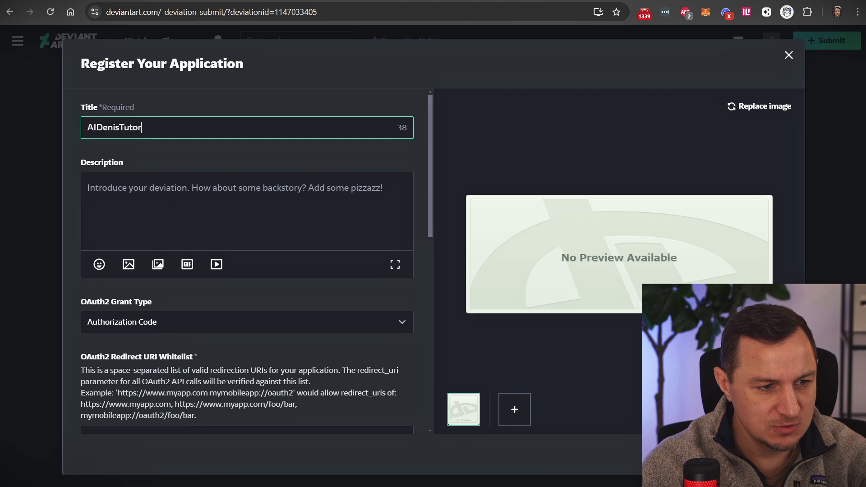
type("ialHTTP")
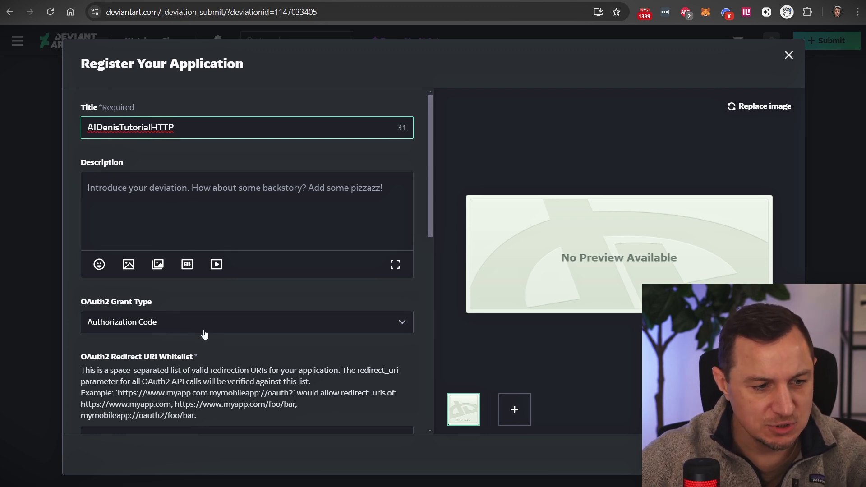
left_click(210, 367)
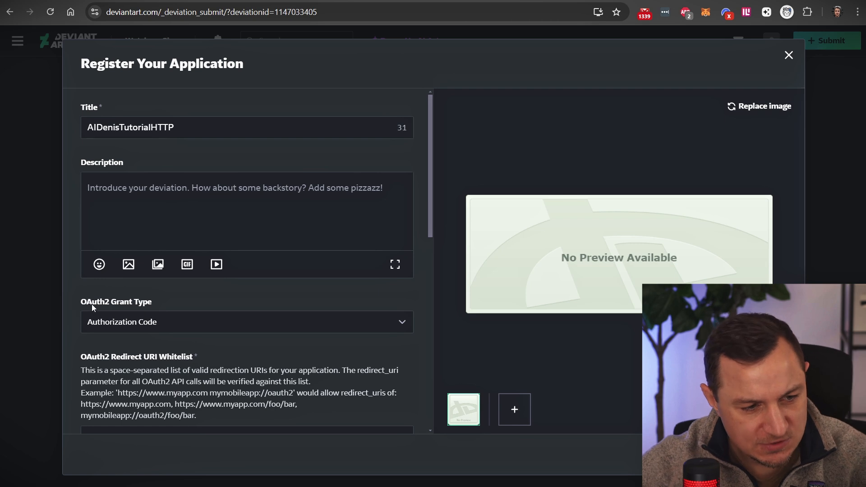
- Keep Authorization Code as the OAuth2 grant type and select the Redirect URI Whitelist box
left_click(211, 328)
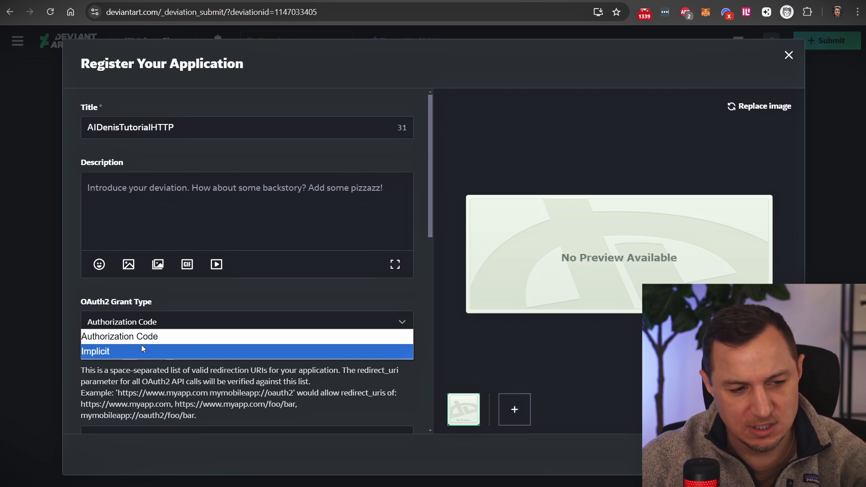
left_click(101, 336)
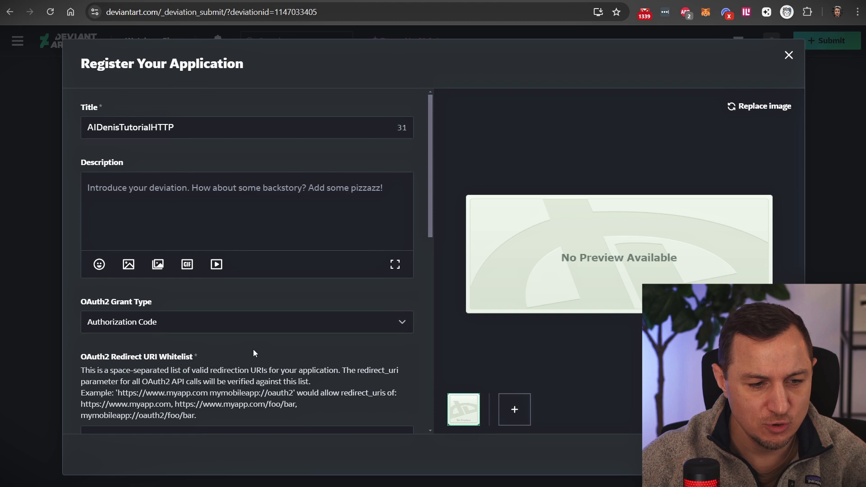
scroll(305, 278, "down", 5)
scroll(221, 194, "up", 1)
triple_click(219, 192)
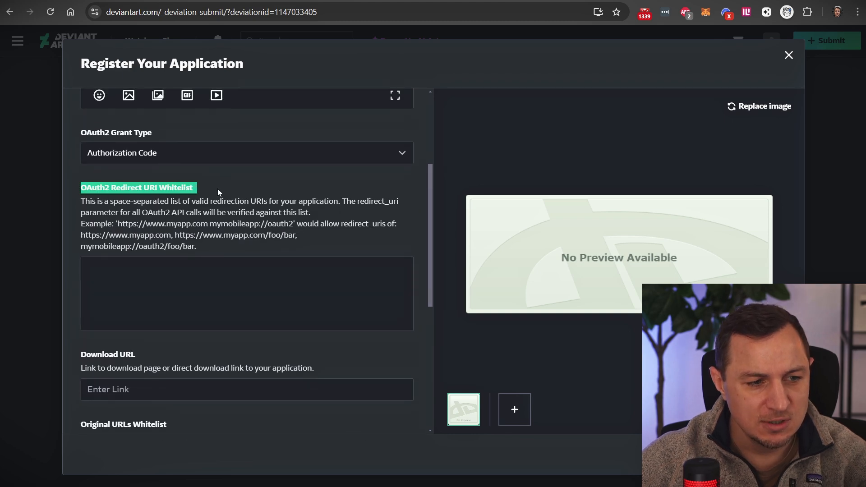
left_click(235, 285)
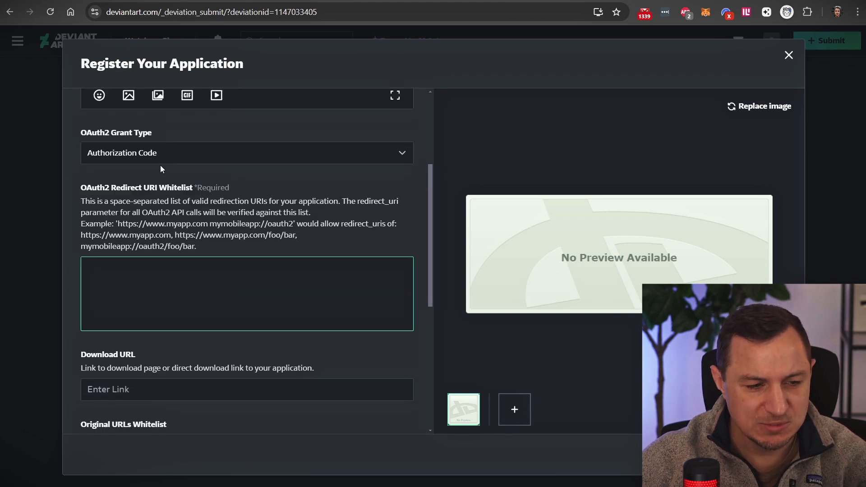
left_click(135, 1)
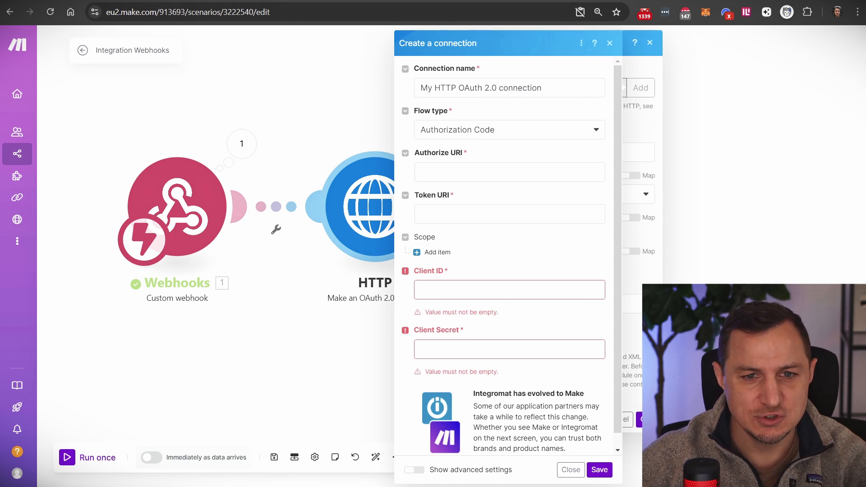
- Copy the integromat OAuth2 callback URL from the notes into the Redirect URI Whitelist
key("ctrl+Tab")
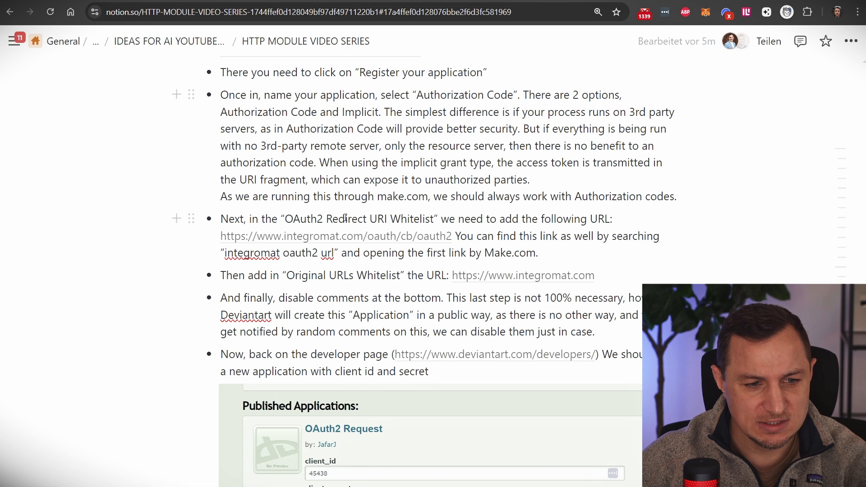
left_click(345, 219)
left_click_drag(283, 219, 436, 221)
left_click_drag(225, 253, 334, 256)
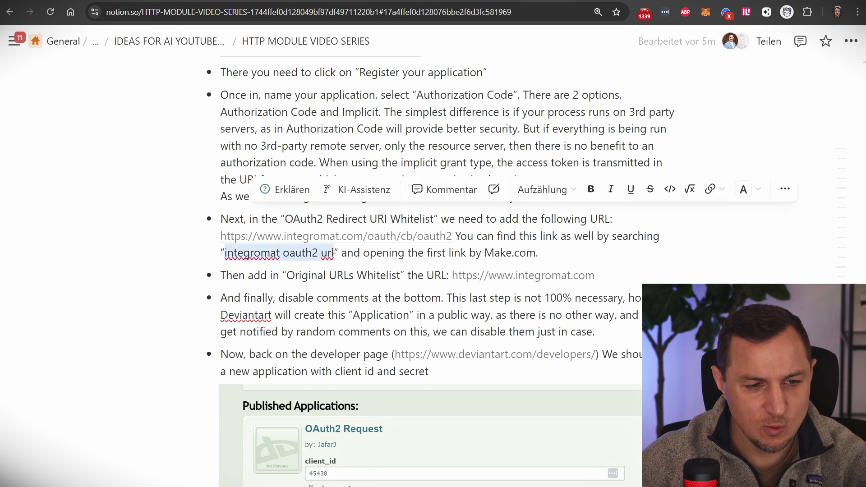
left_click(408, 253)
left_click_drag(452, 235, 221, 237)
key("ctrl+c")
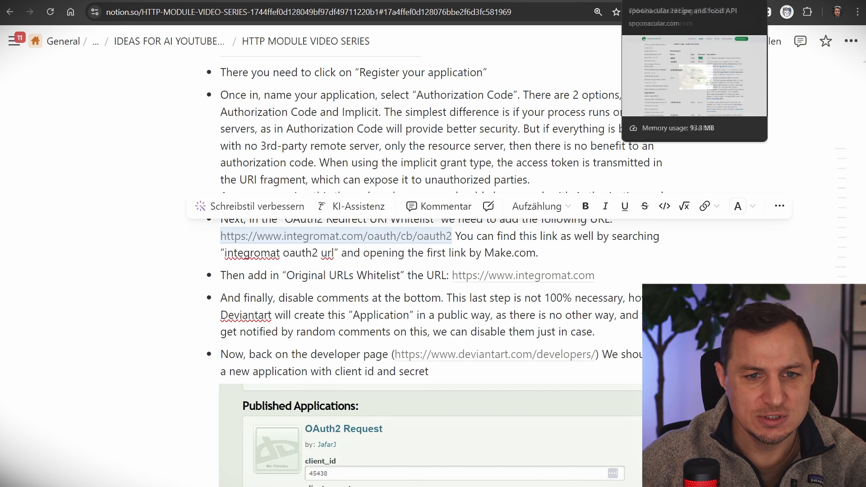
left_click(618, 1)
left_click(463, 1)
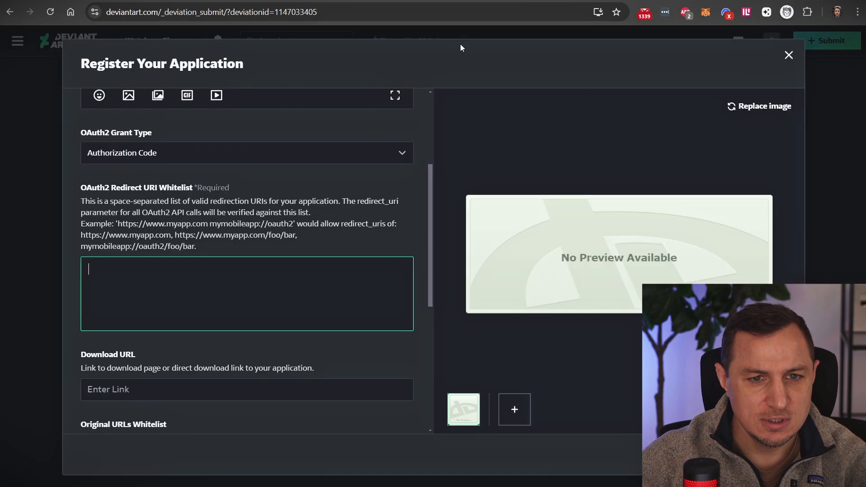
key("ctrl+v")
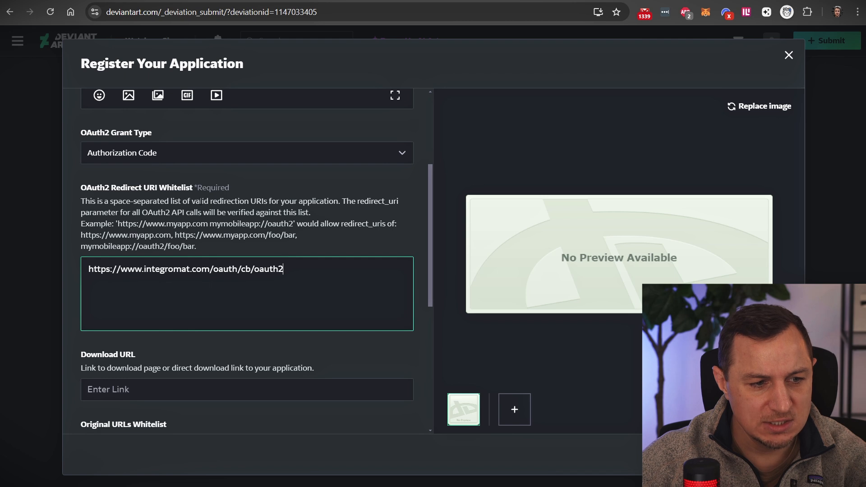
scroll(220, 248, "down", 3)
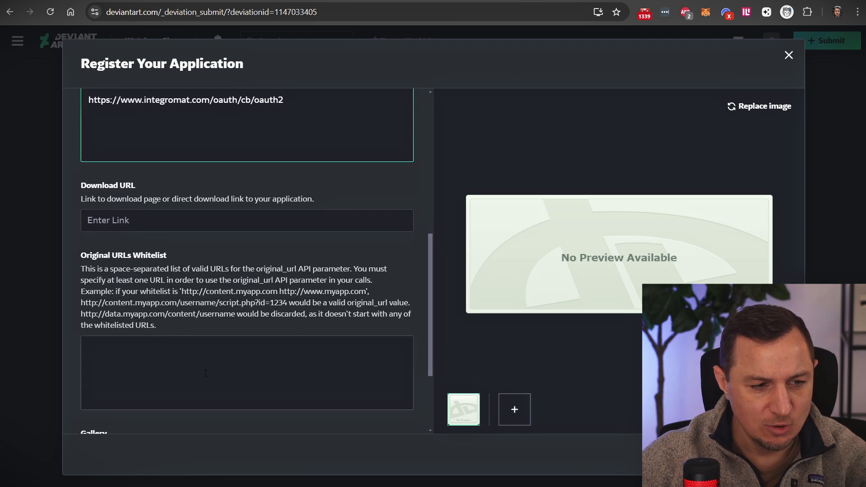
left_click(116, 261)
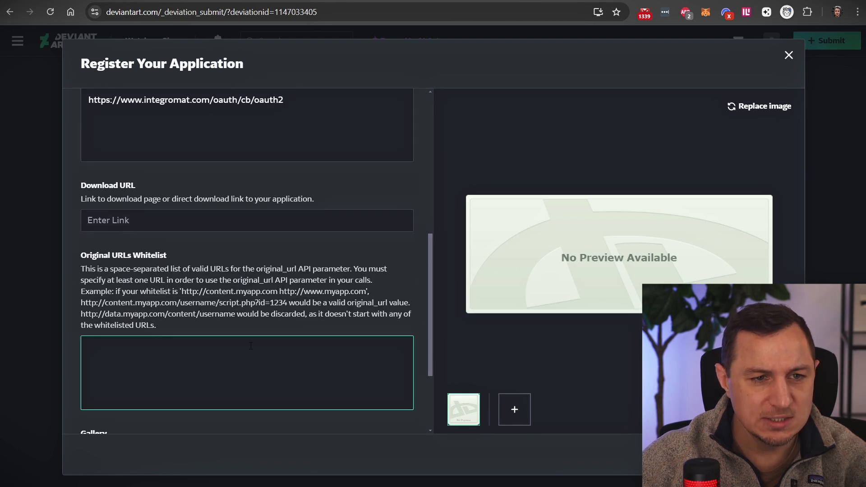
key("ctrl+v")
key("ctrl+shift+Left")
key("ctrl+shift+Left")
key("ctrl+shift+Left")
key("ctrl+shift+Left")
key("ctrl+shift+Left")
key("ctrl+shift+Left")
key("BackSpace")
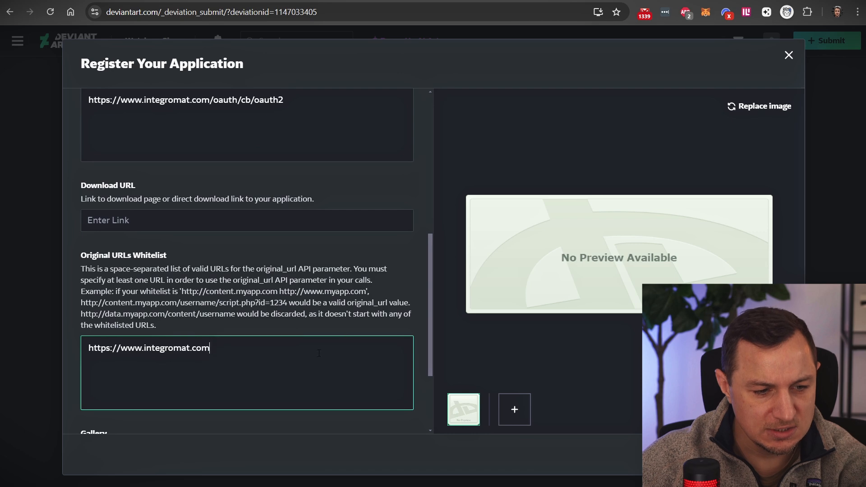
- Check the Original URLs Whitelist step in the notes and select the entered whitelist URL
key("ctrl+Tab")
left_click(310, 275)
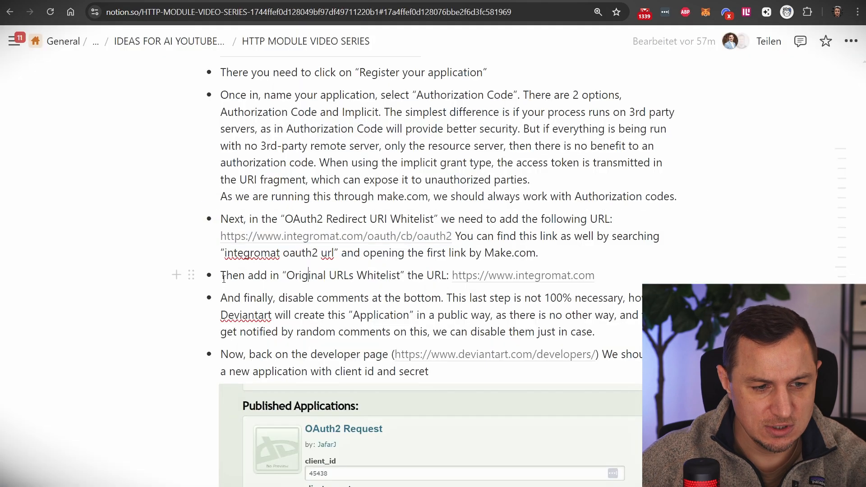
left_click_drag(221, 275, 583, 284)
left_click(641, 285)
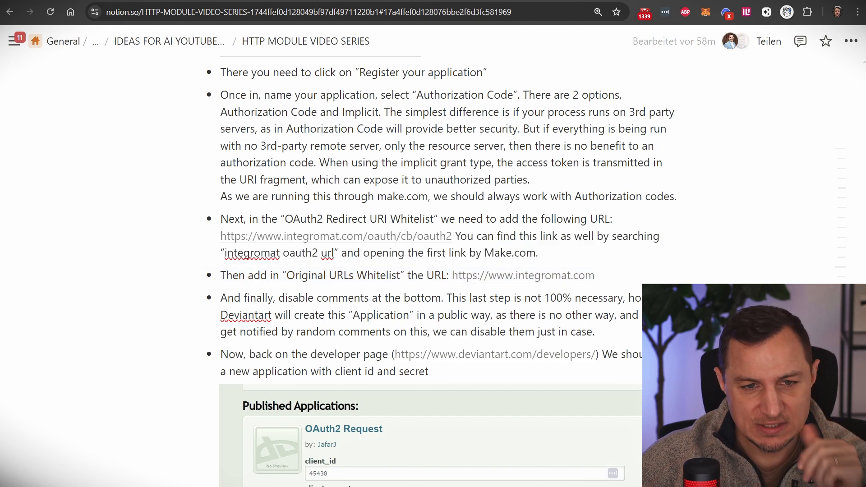
left_click(582, 1)
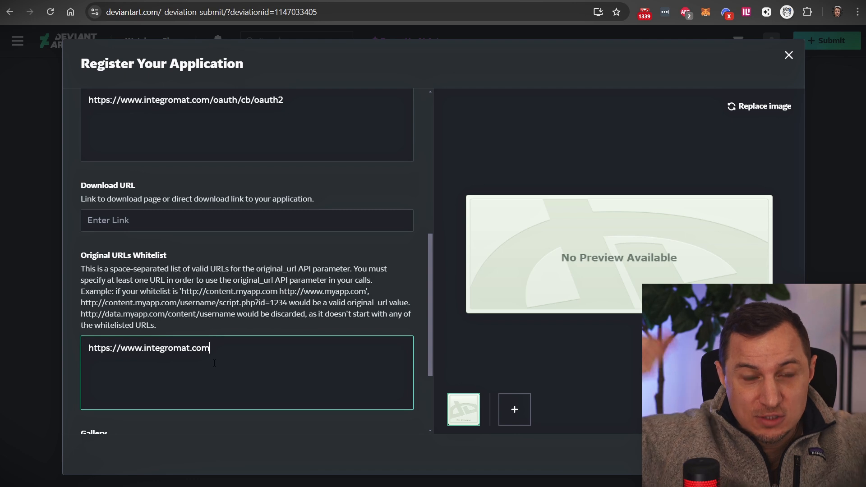
key("ctrl+a")
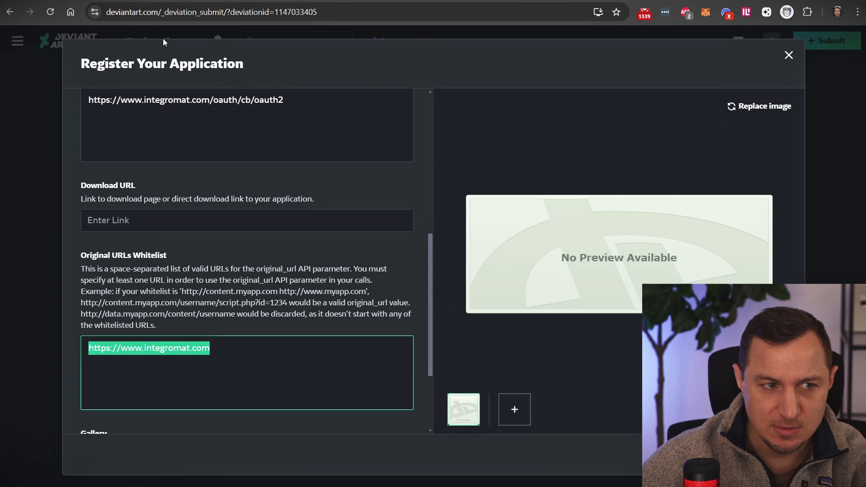
left_click(174, 1)
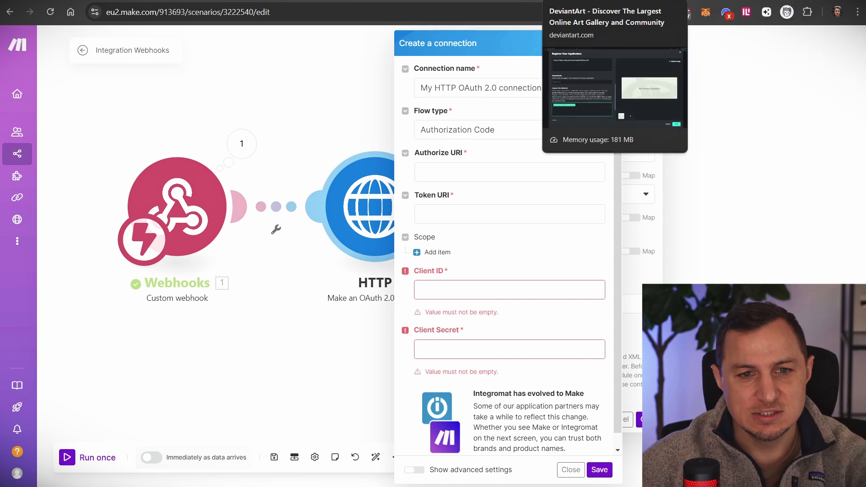
- On the AIDenisTutorialHTTP registration form, switch on Disable comments and submit it
left_click(562, 0)
left_click(208, 403)
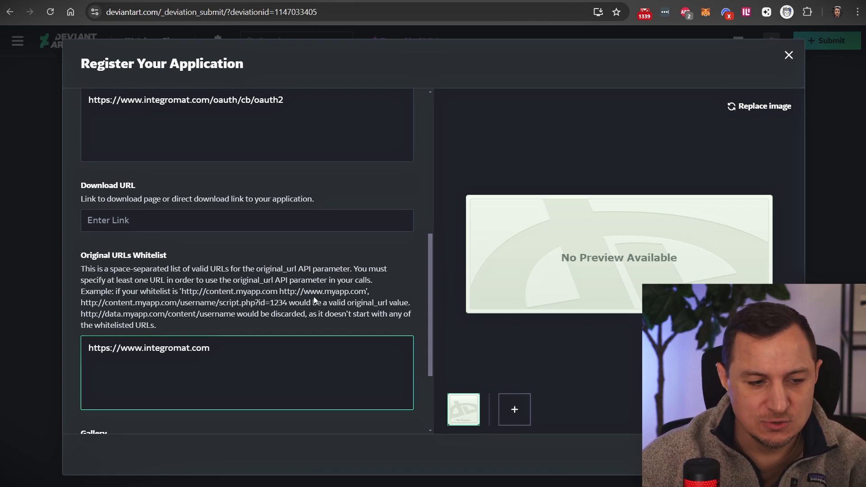
scroll(314, 301, "down", 3)
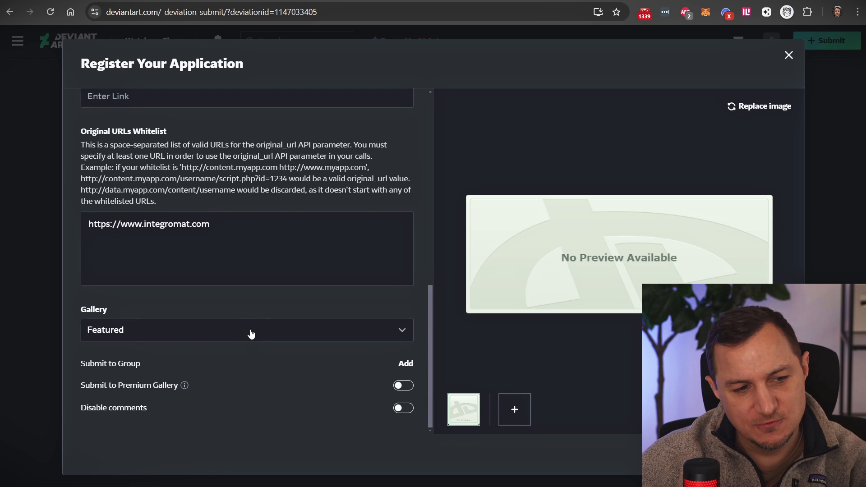
left_click(401, 415)
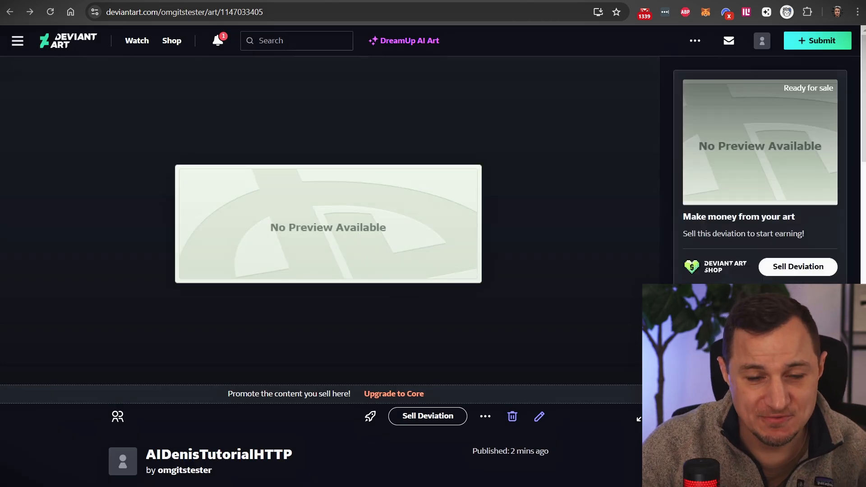
- Copy the application's client_id into Make's Client ID field
left_click(537, 0)
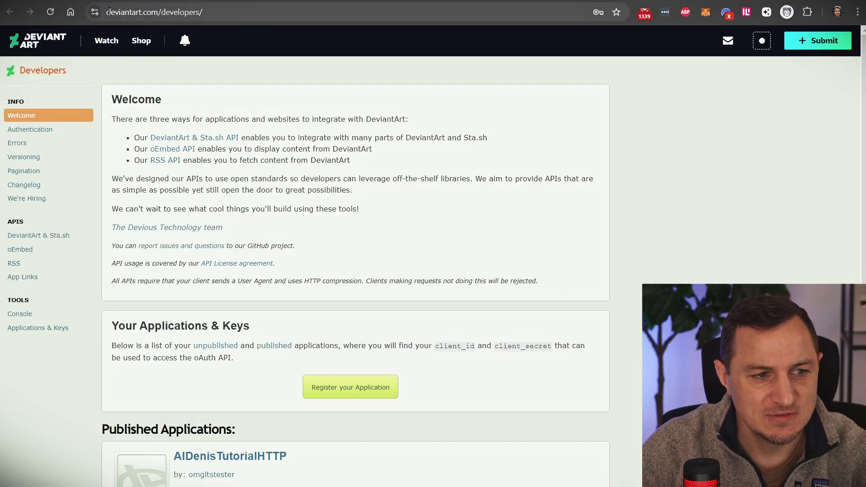
left_click(241, 16)
left_click(673, 157)
scroll(258, 213, "down", 7)
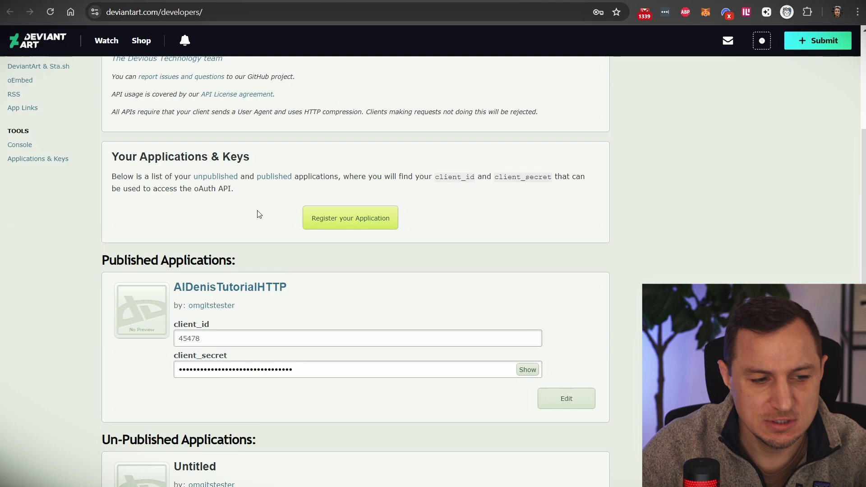
scroll(120, 240, "up", 3)
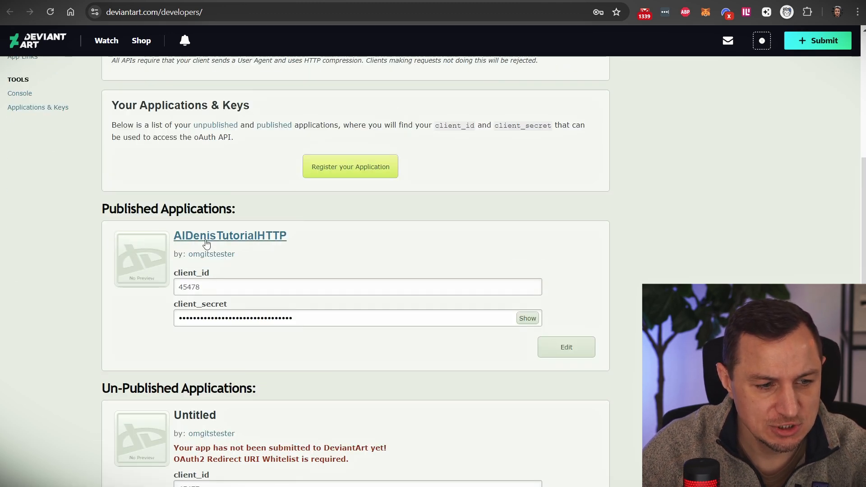
left_click_drag(211, 287, 177, 287)
key("ctrl+c")
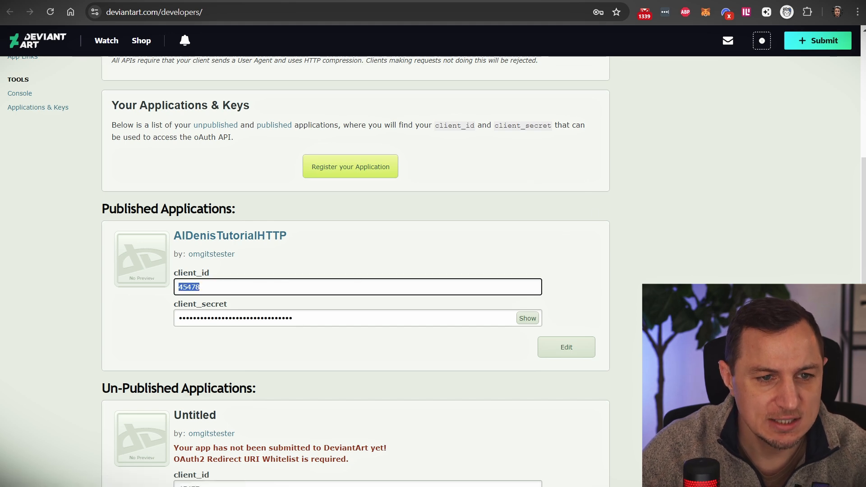
key("alt+Tab")
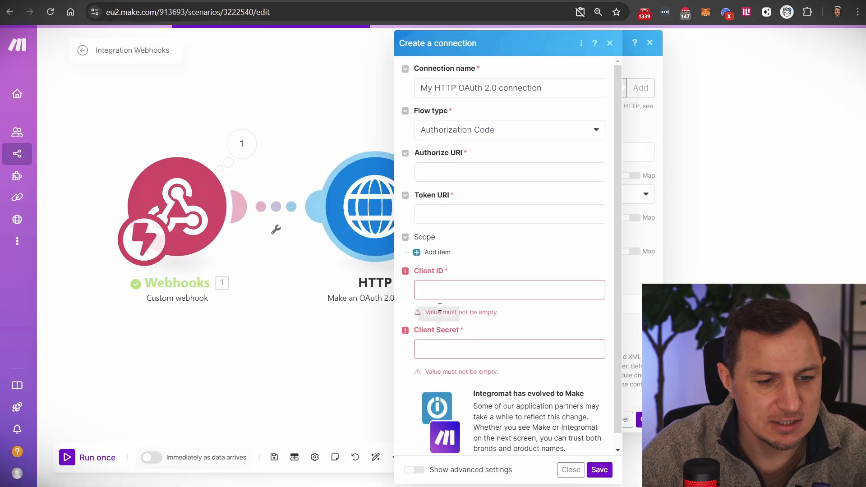
left_click(460, 291)
key("ctrl+v")
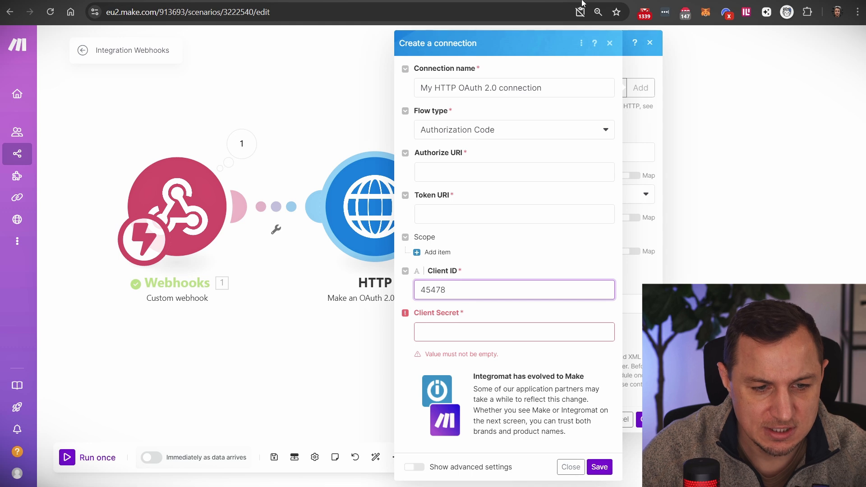
- Reveal the client_secret and paste it into Make's Client Secret field
key("alt+Tab")
left_click(303, 319)
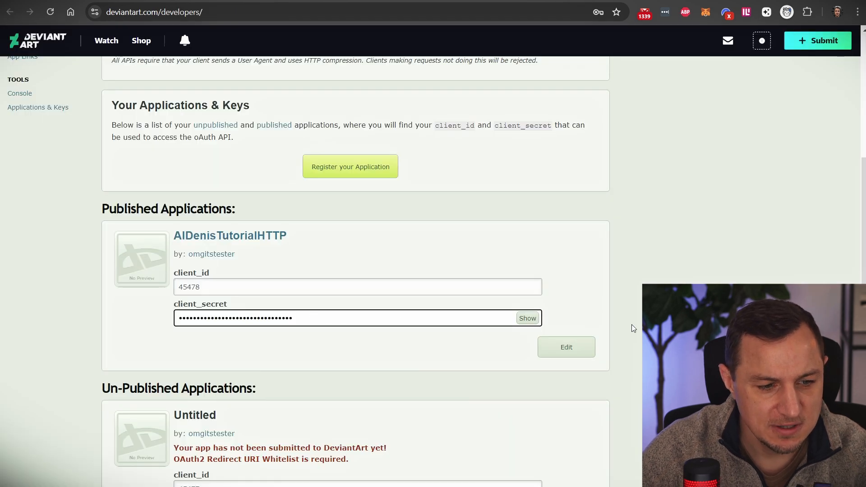
left_click(527, 318)
key("ctrl+c")
key("ctrl+a")
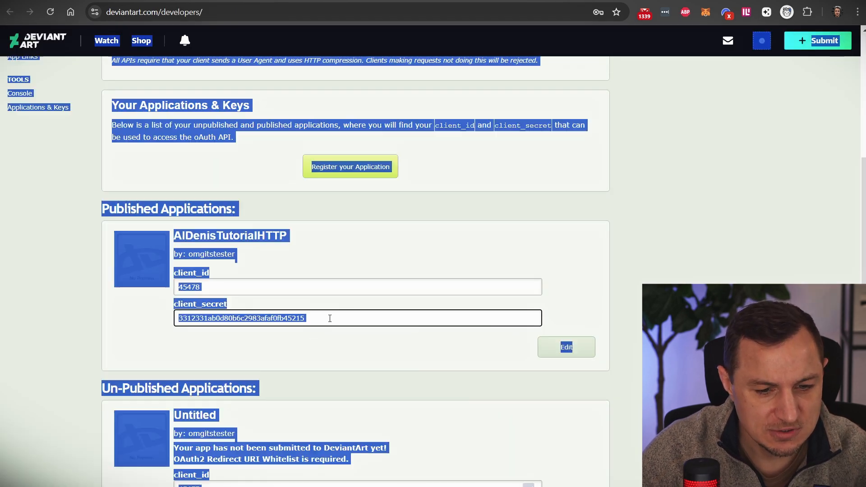
left_click(315, 318)
double_click(315, 319)
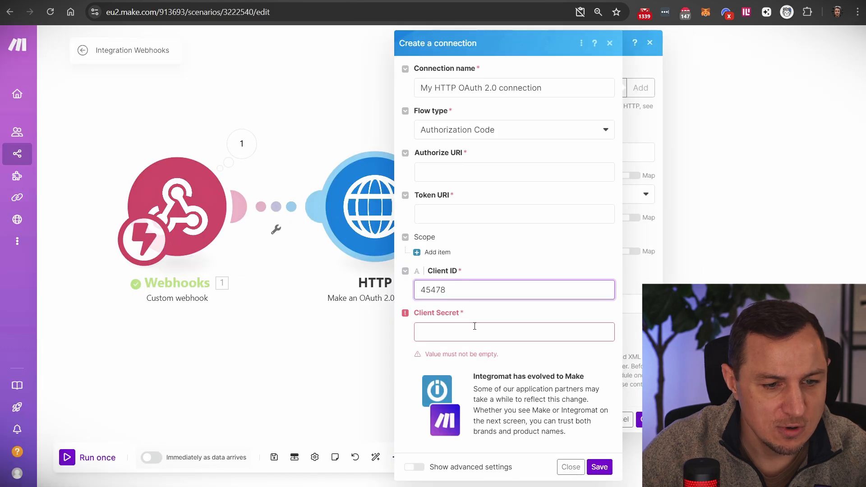
key("ctrl+v")
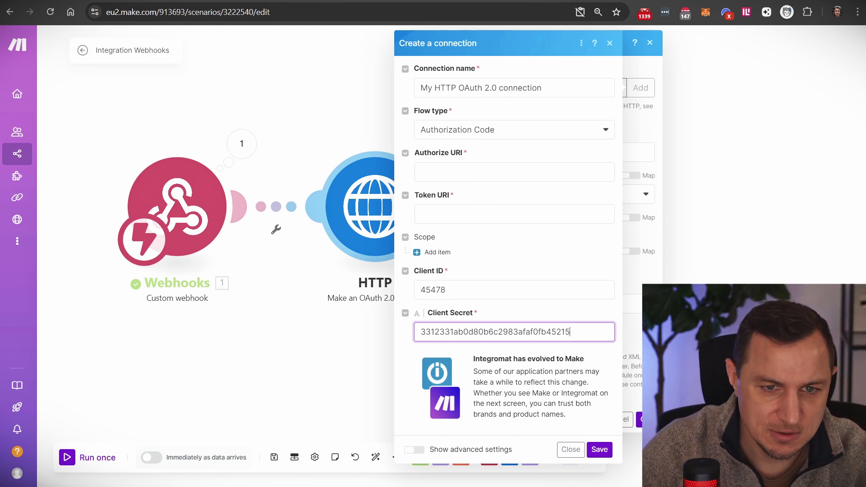
key("ctrl+Tab")
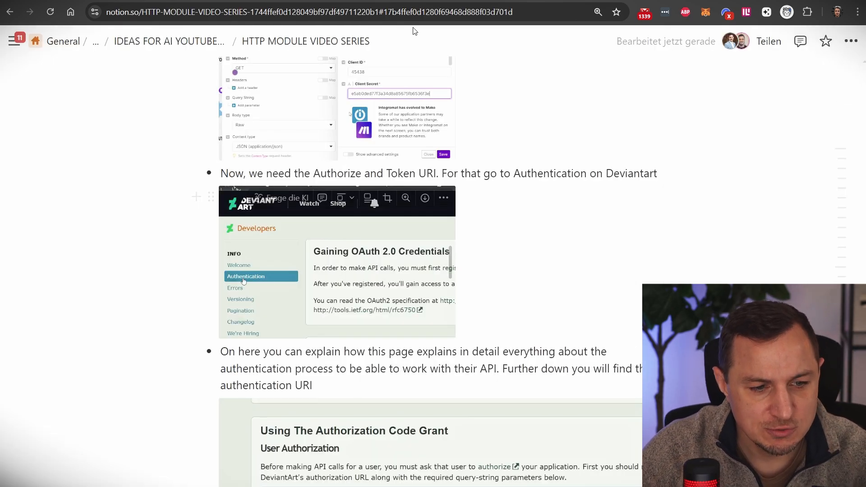
key("ctrl+Tab")
key("ctrl+Tab")
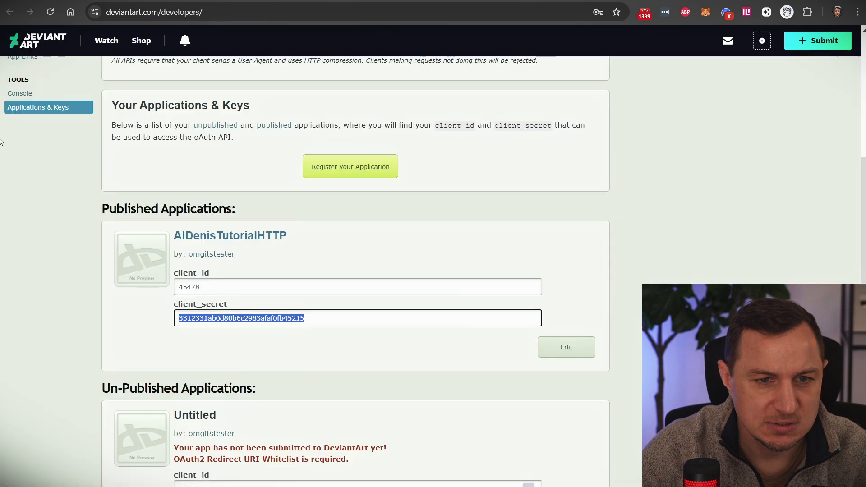
- Open the Authentication docs and scroll to the Authorization Code Grant's authorize and token URLs
scroll(52, 118, "up", 5)
left_click(30, 129)
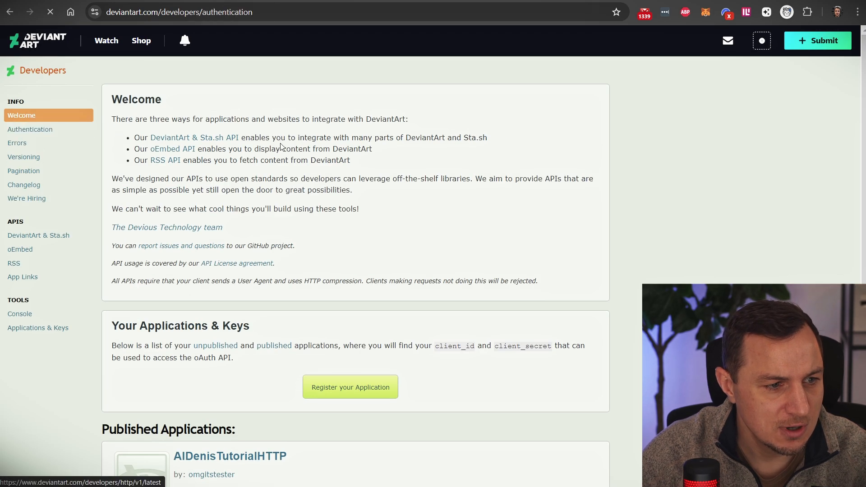
scroll(271, 190, "down", 10)
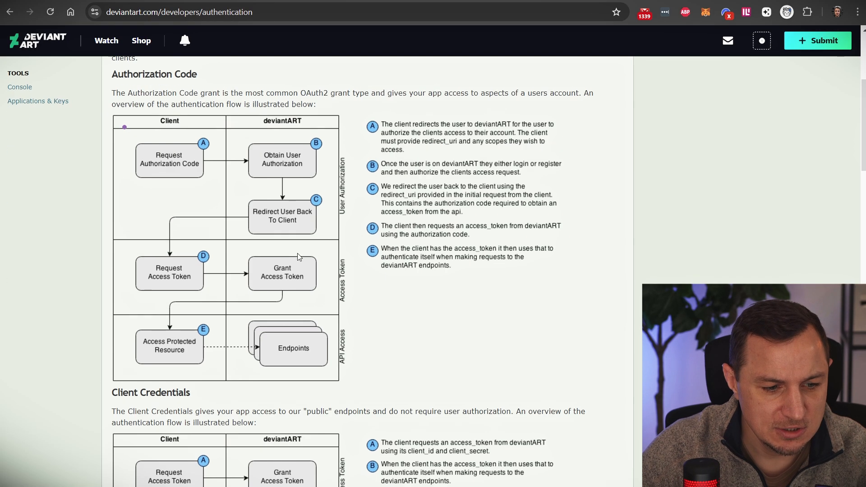
scroll(252, 221, "down", 6)
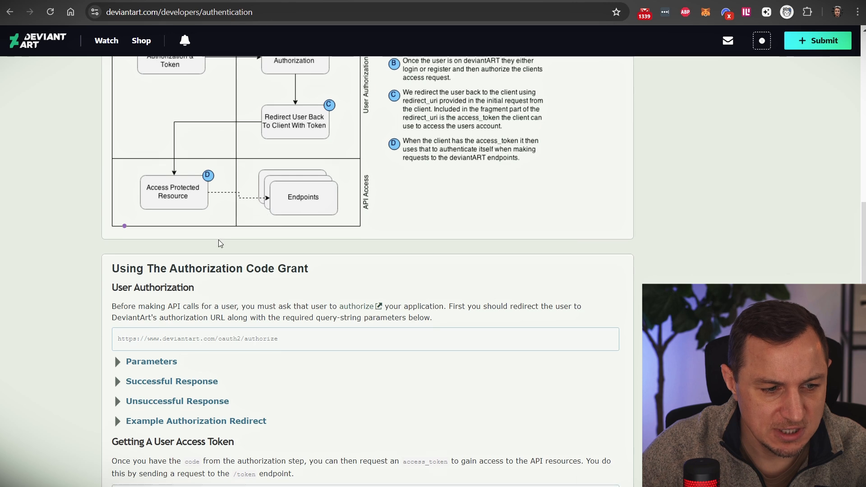
scroll(221, 212, "down", 4)
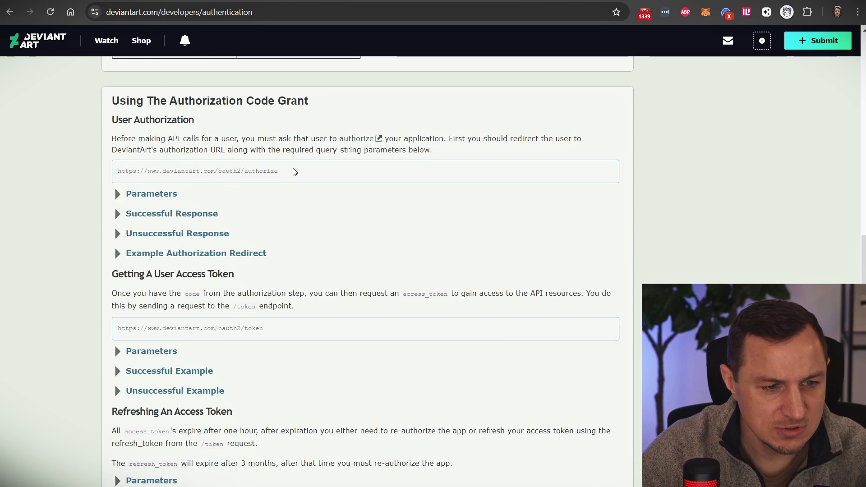
scroll(279, 270, "down", 2)
scroll(271, 259, "down", 2)
scroll(271, 257, "up", 3)
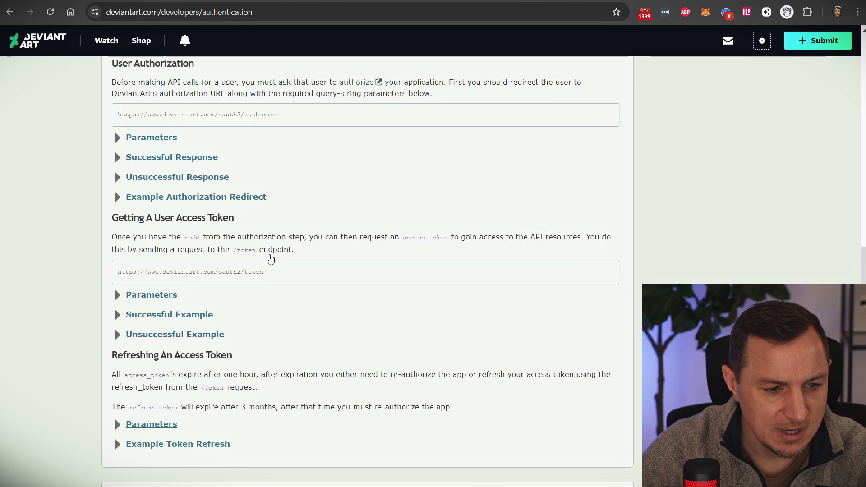
scroll(127, 185, "up", 2)
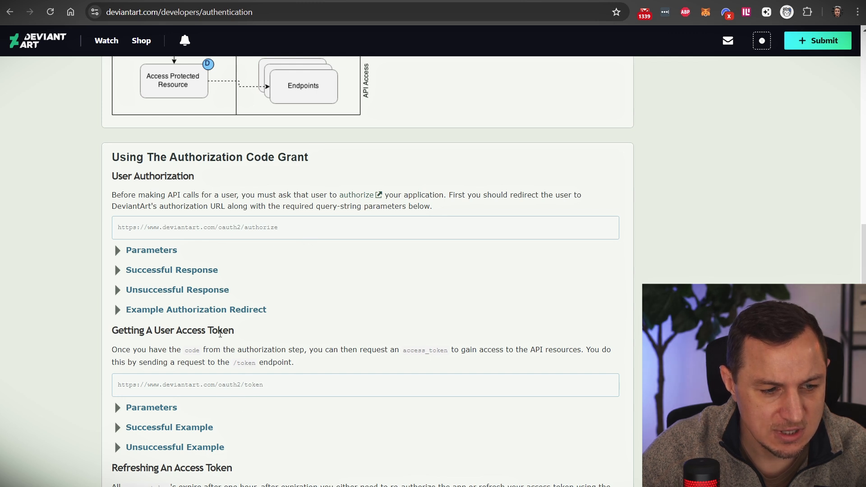
- Paste DeviantArt's oauth2 authorize URL into the connection's Authorize URI field
left_click_drag(280, 227, 109, 220)
key("ctrl+c")
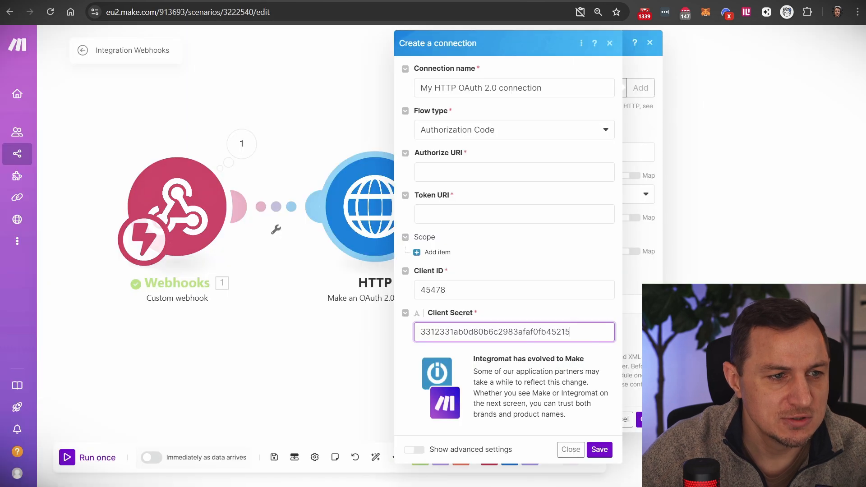
left_click(485, 169)
key("ctrl+v")
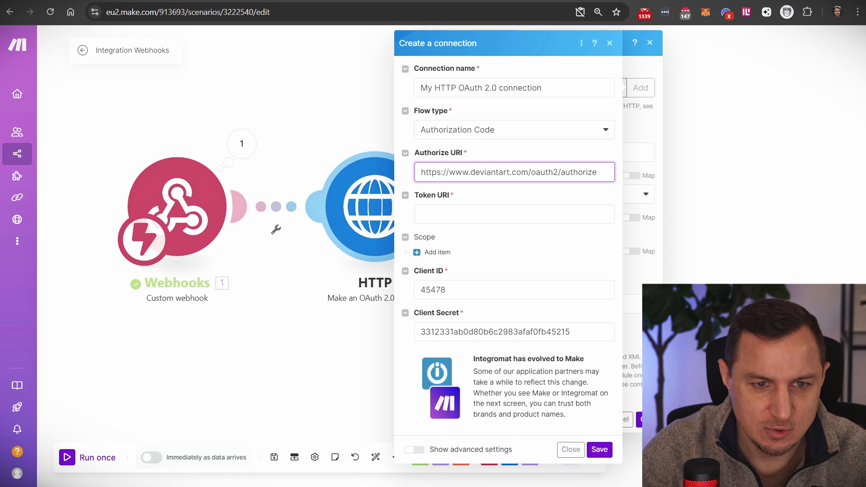
- Copy the oauth2 token URL into Token URI and save the connection
key("ctrl+Tab")
left_click_drag(264, 385, 117, 385)
key("ctrl+c")
key("ctrl+Tab")
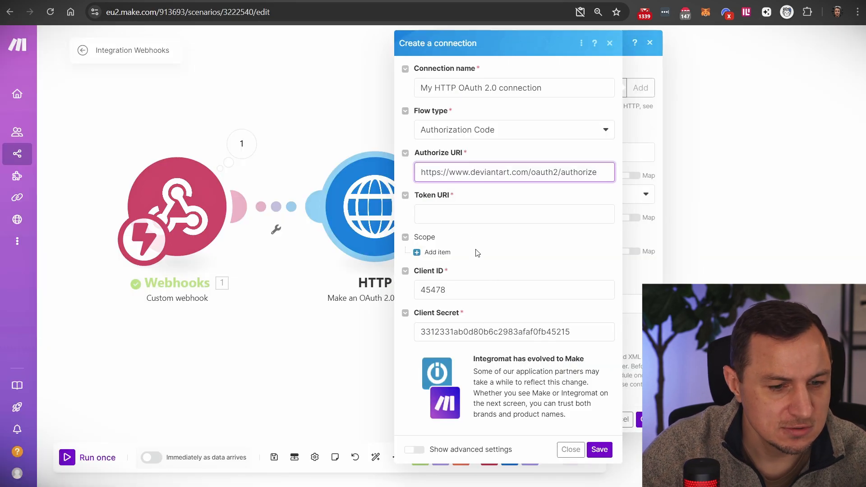
left_click(428, 215)
key("ctrl+v")
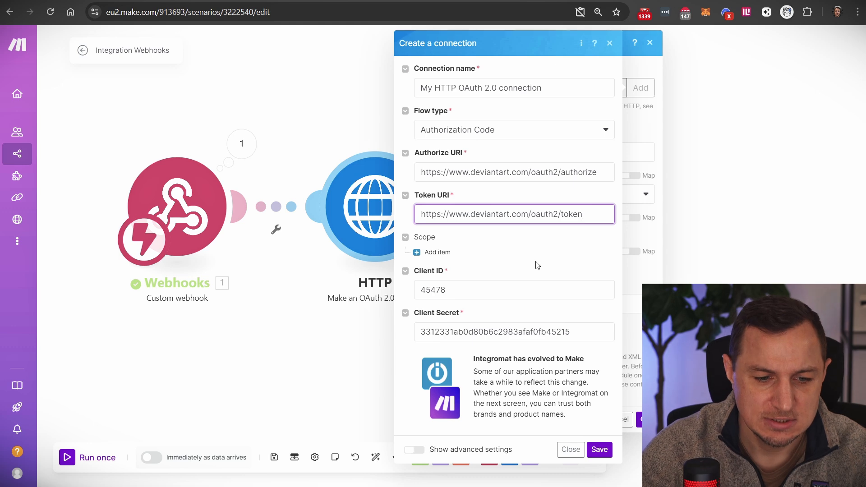
left_click(599, 455)
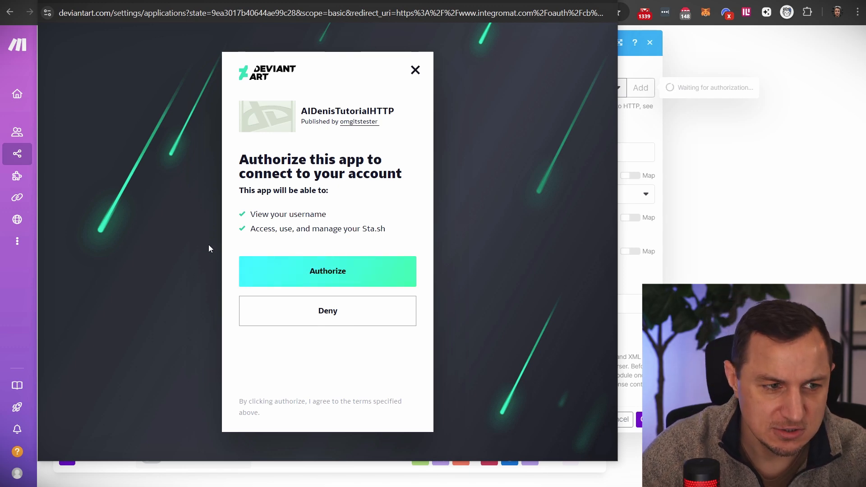
- Authorize AIDenisTutorialHTTP and confirm My HTTP OAuth 2.0 is the selected connection
left_click(257, 259)
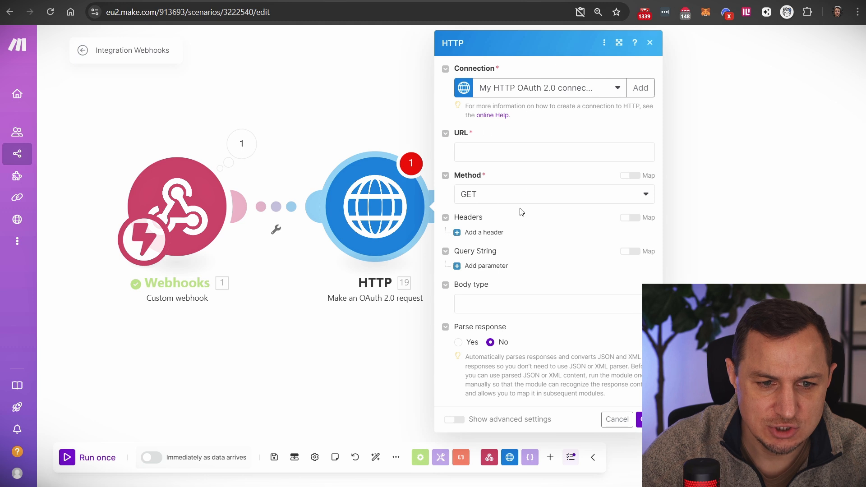
left_click(614, 91)
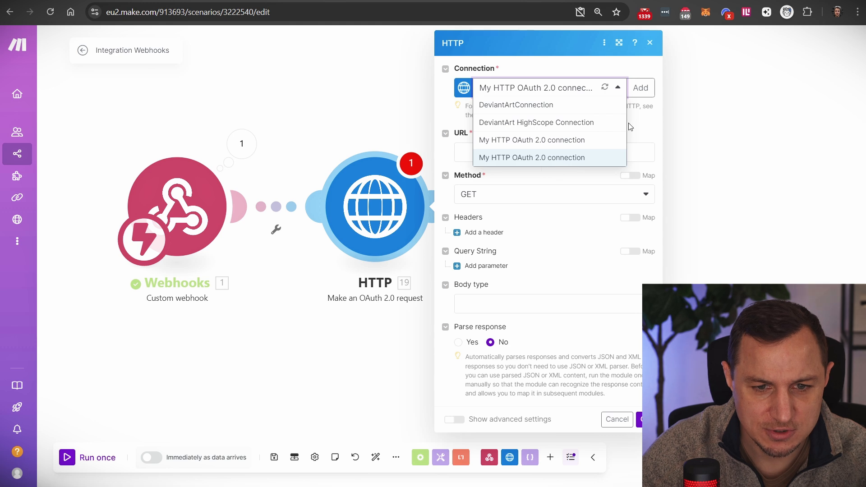
left_click(642, 128)
mouse_move(46, 249)
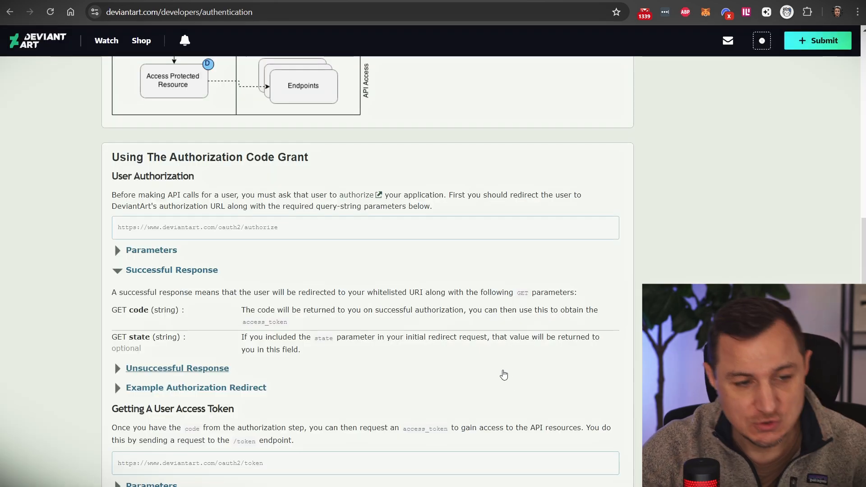
- Find GET /browse/dailydeviations under DeviantArt & Sta.sh and copy its full request URL
scroll(460, 344, "up", 15)
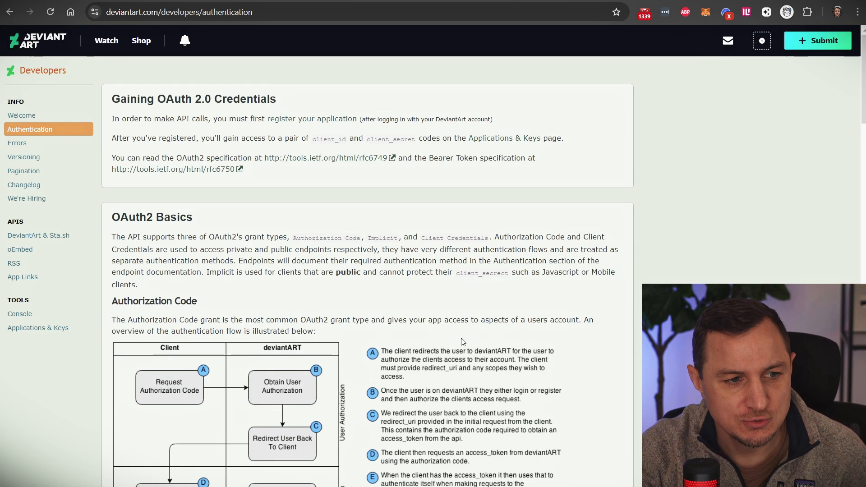
left_click(33, 236)
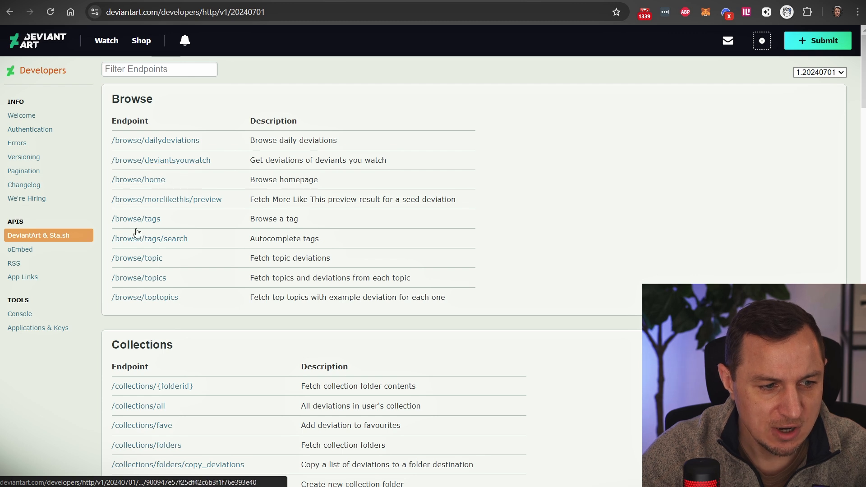
left_click(147, 140)
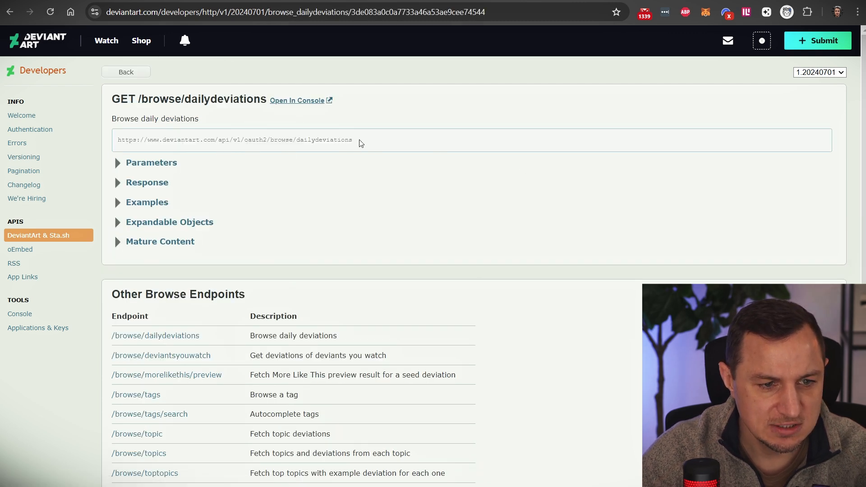
left_click_drag(357, 142, 117, 140)
key("ctrl+c")
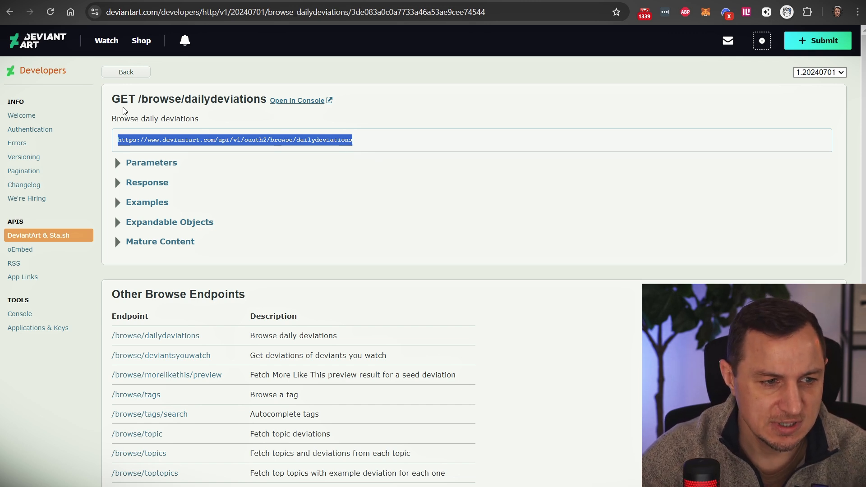
left_click(131, 1)
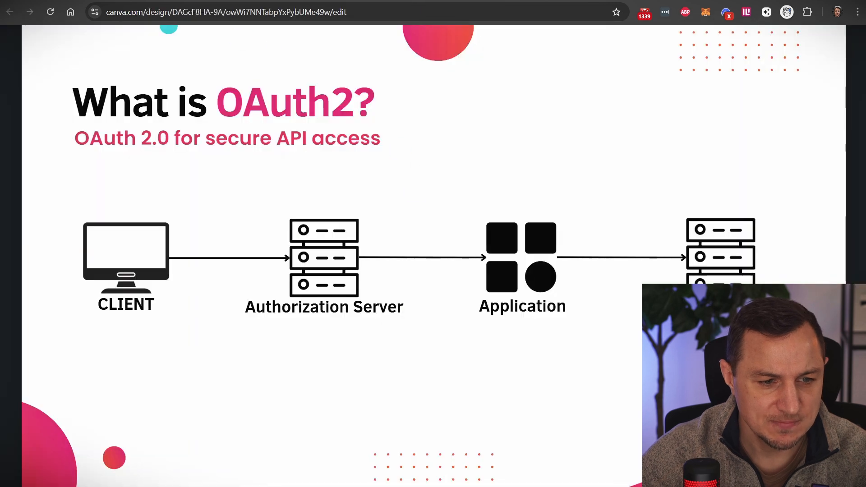
left_click(136, 1)
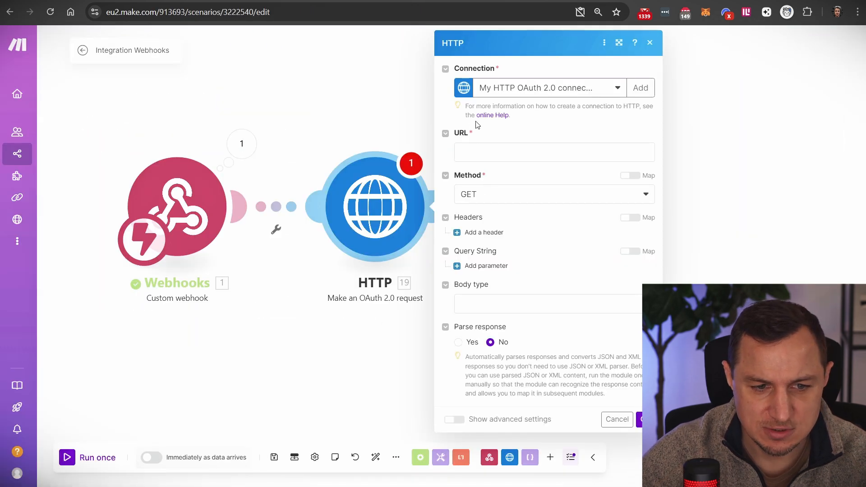
- Set the HTTP module's URL to the dailydeviations API URL and confirm the settings
left_click(482, 152)
key("ctrl+v")
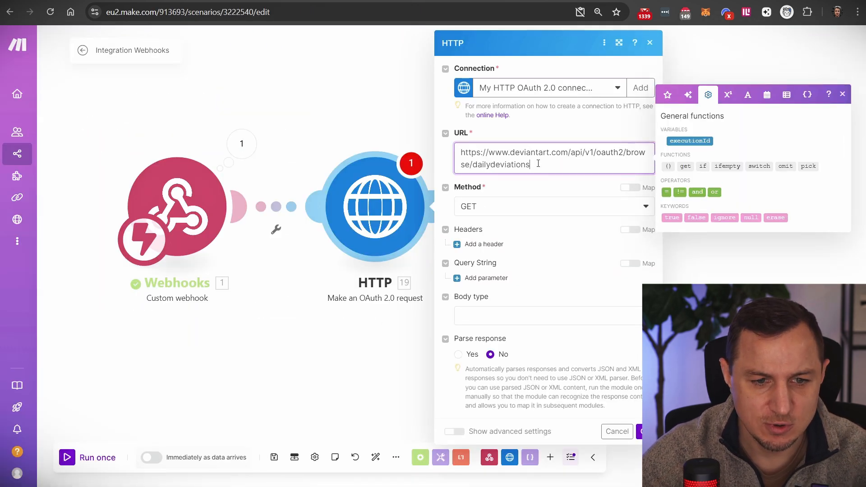
left_click(529, 136)
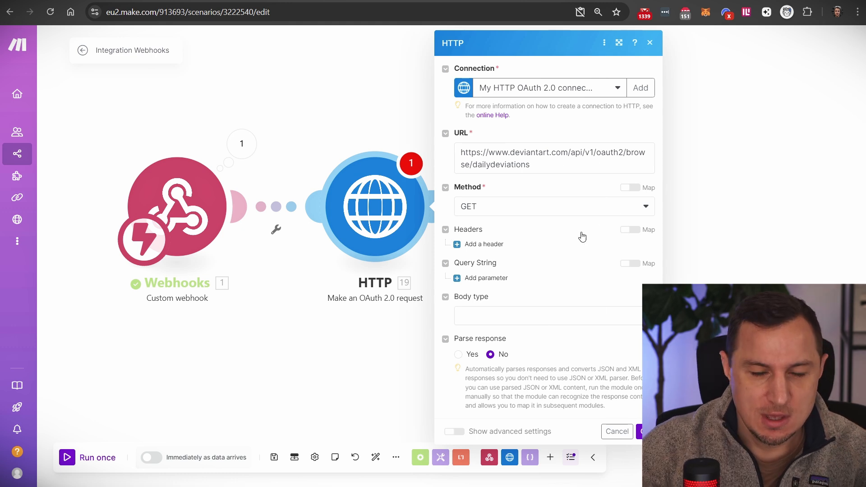
left_click(640, 432)
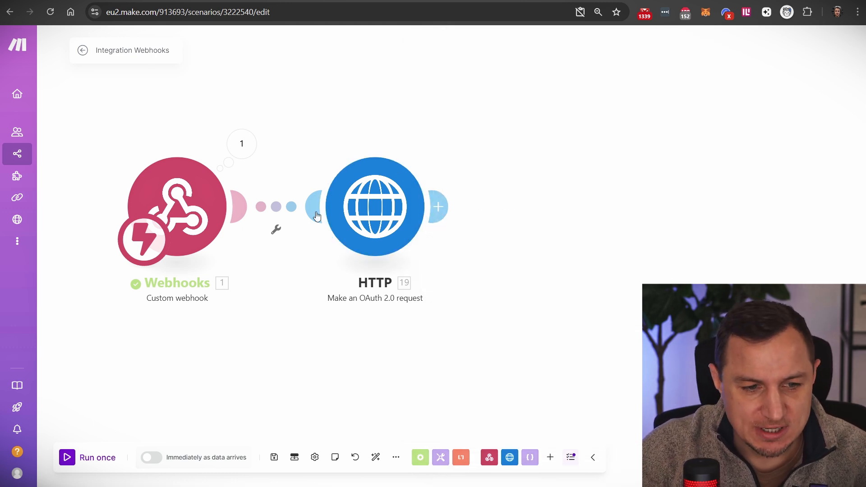
- Run the scenario once, waiting for new data, and reload the webhook URL to trigger it
left_click(69, 458)
left_click(206, 471)
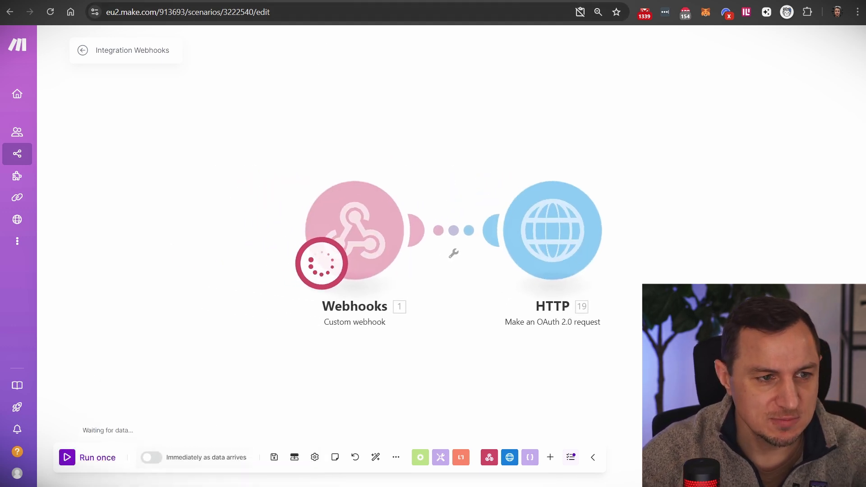
left_click(192, 1)
left_click(194, 10)
key("Return")
left_click(158, 1)
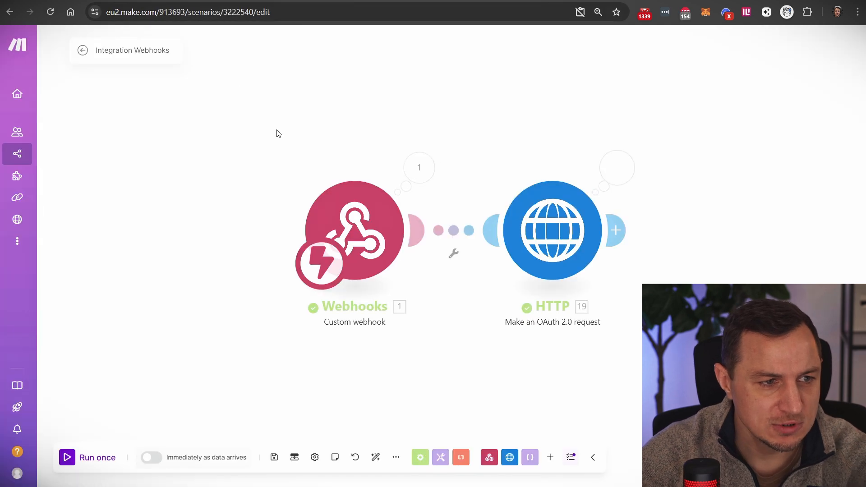
- Inspect the HTTP module's run output, then reopen its settings and connection list
left_click(612, 166)
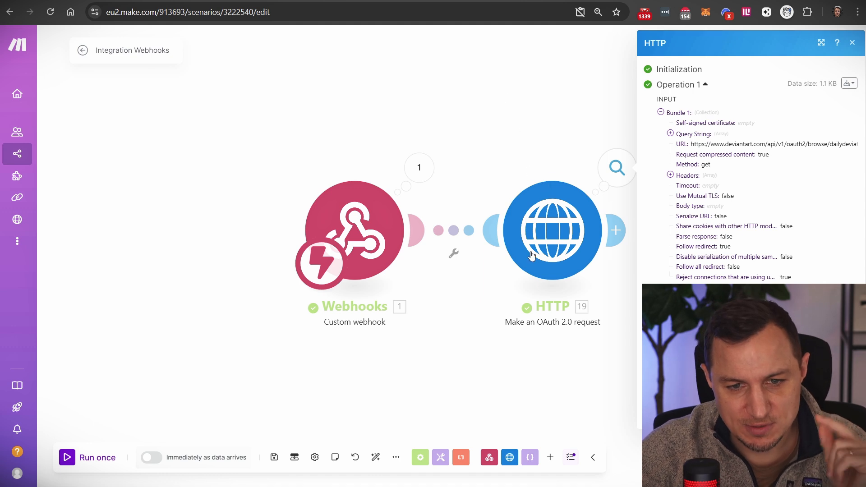
left_click(547, 122)
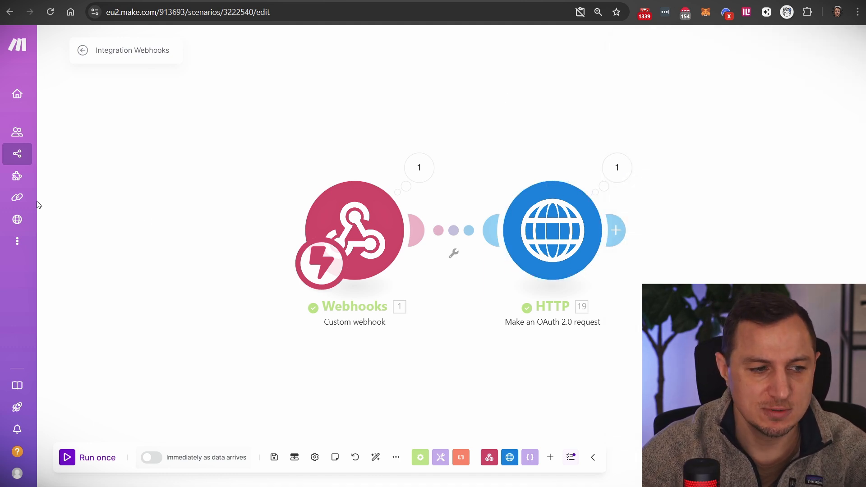
left_click(523, 249)
left_click(744, 89)
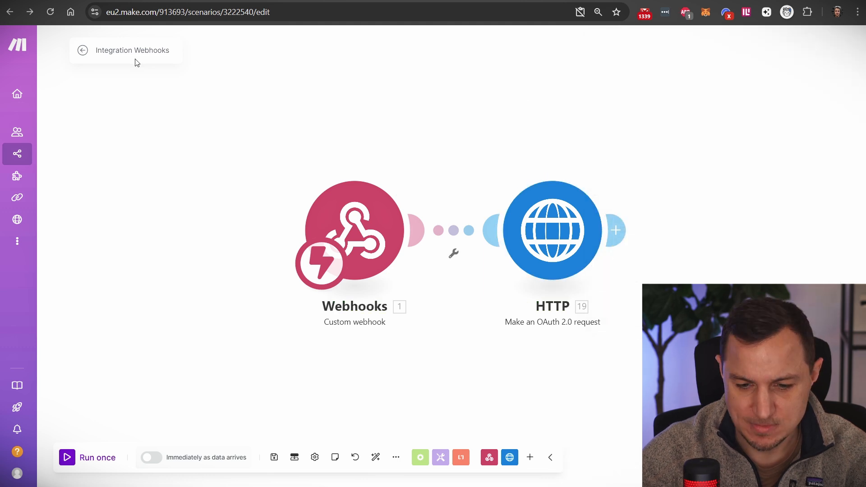
- Replace the scenario name 'Integration Webhooks' with 'HTTP OAUTH TUTORIAL'
left_click(145, 55)
triple_click(128, 50)
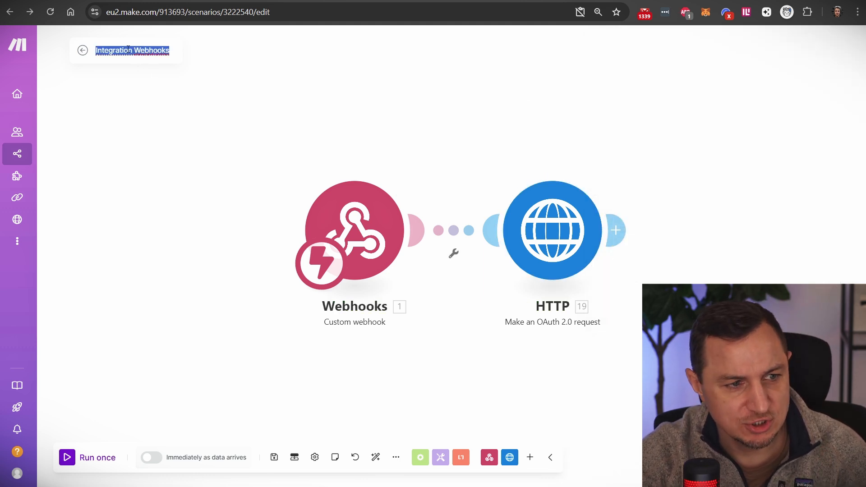
type("HTTP")
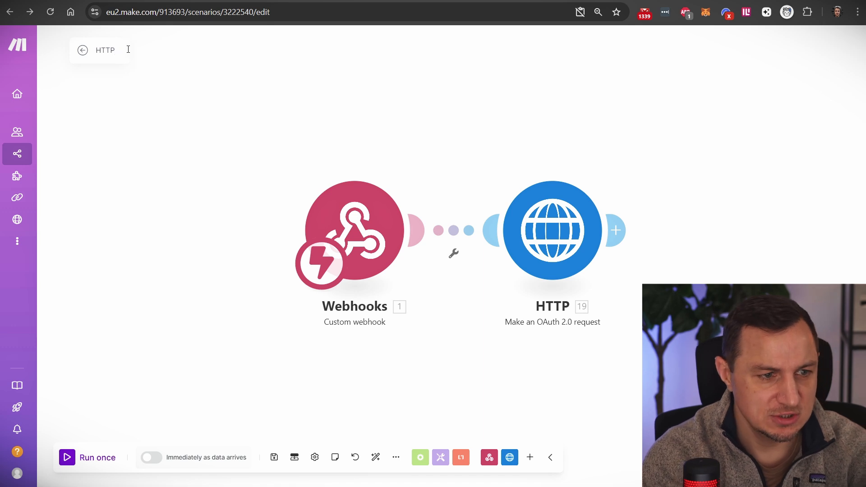
type(" OAUTH T")
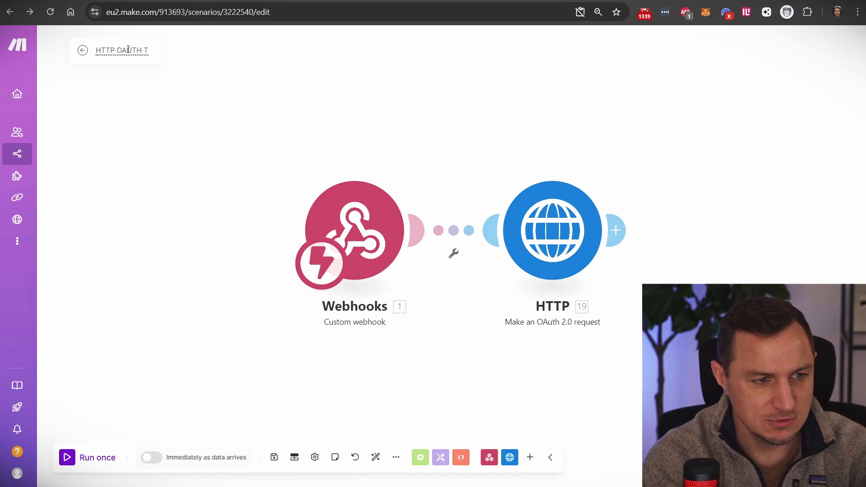
type("UTORIAL")
key("Return")
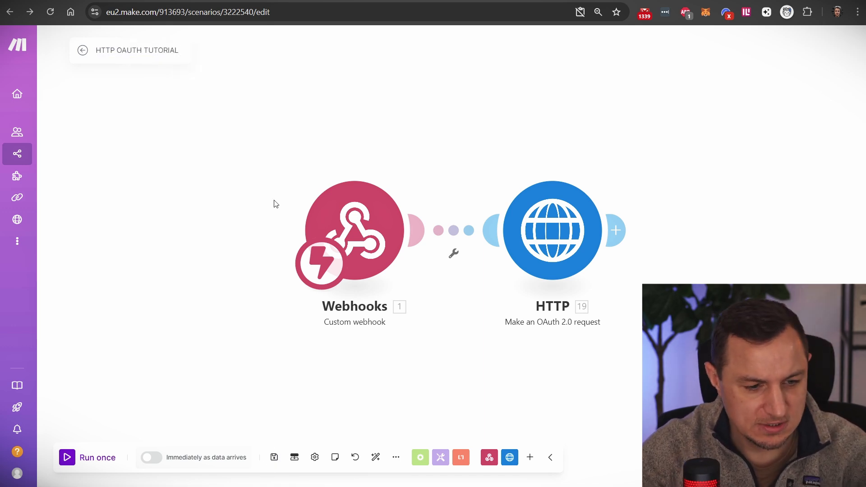
mouse_move(74, 168)
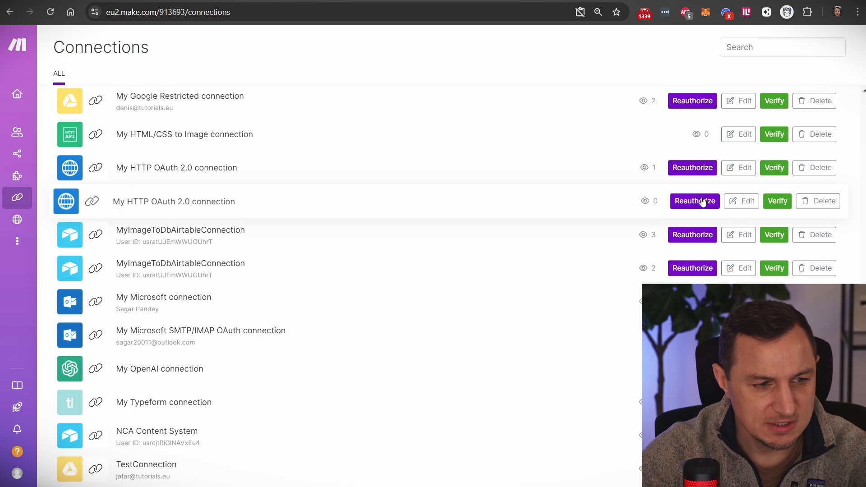
- Add a scope item to the My HTTP OAuth 2.0 connection, checking the daily deviations docs example
left_click(747, 205)
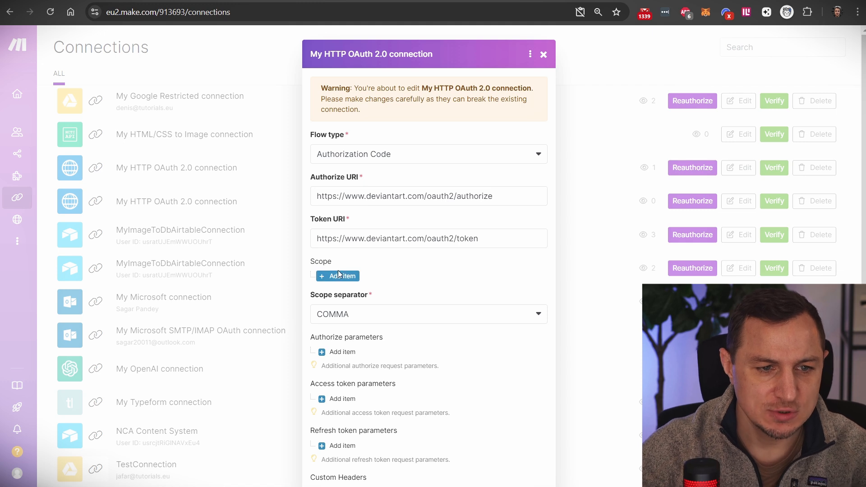
left_click(341, 276)
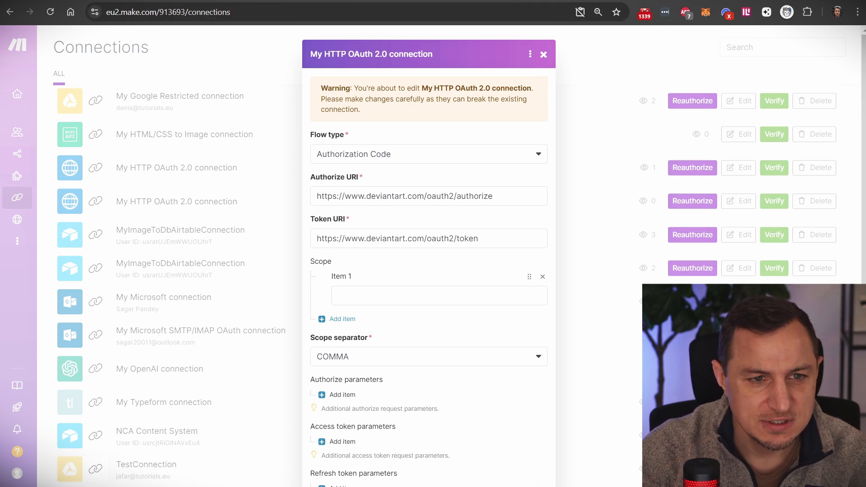
key("ctrl+Tab")
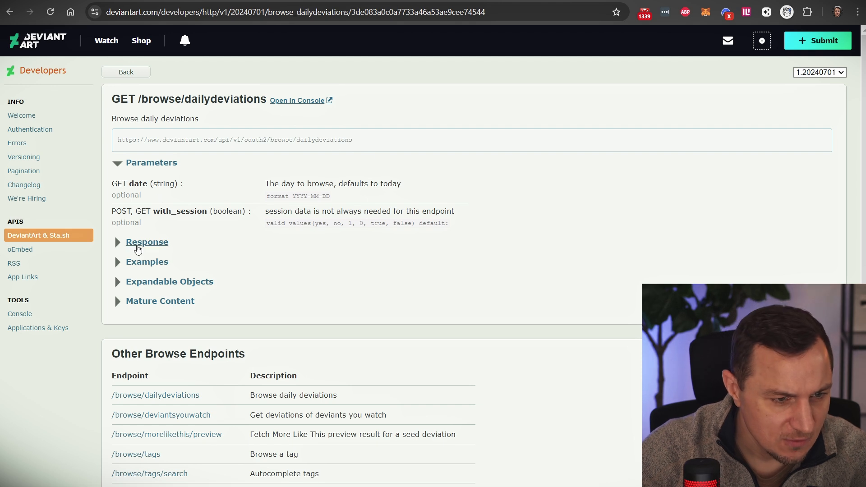
left_click(138, 263)
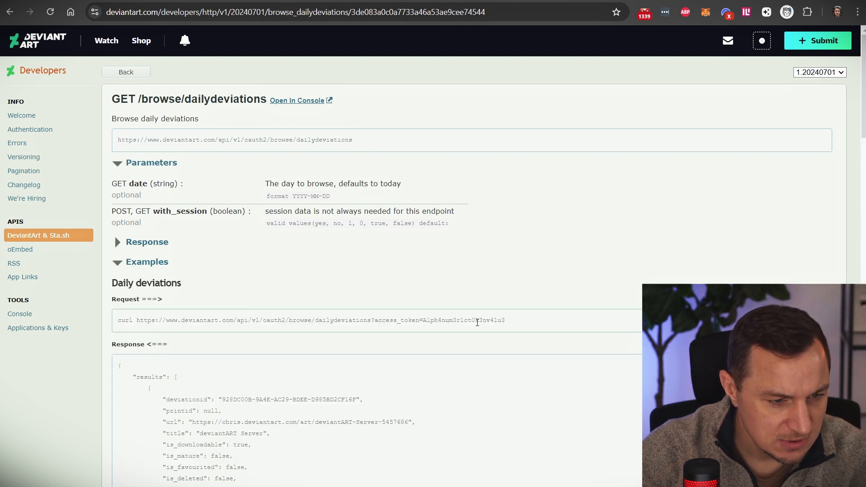
left_click_drag(324, 321, 545, 324)
left_click(323, 320)
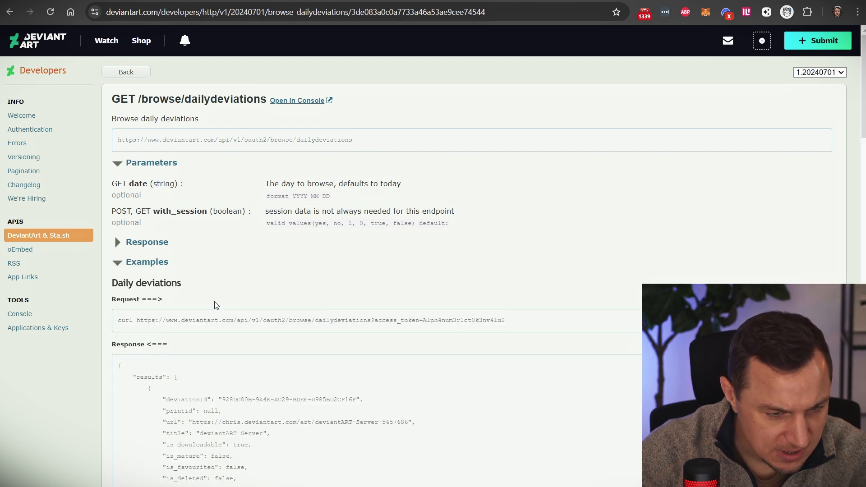
left_click(118, 262)
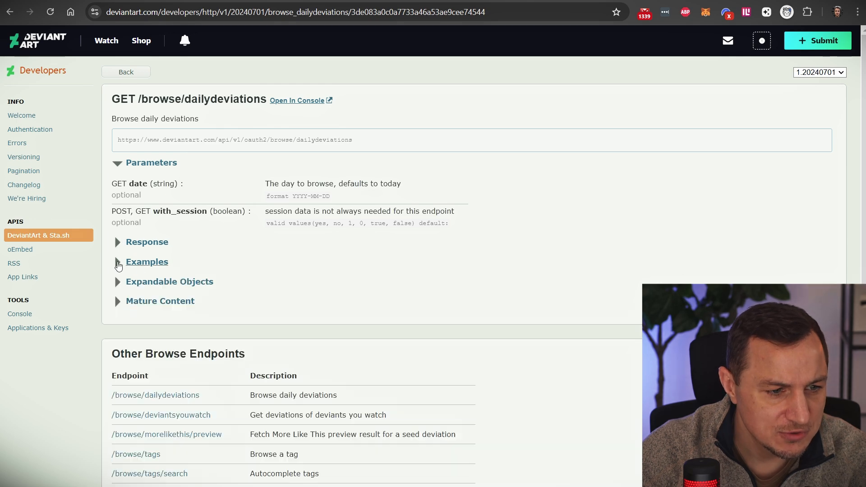
left_click(316, 0)
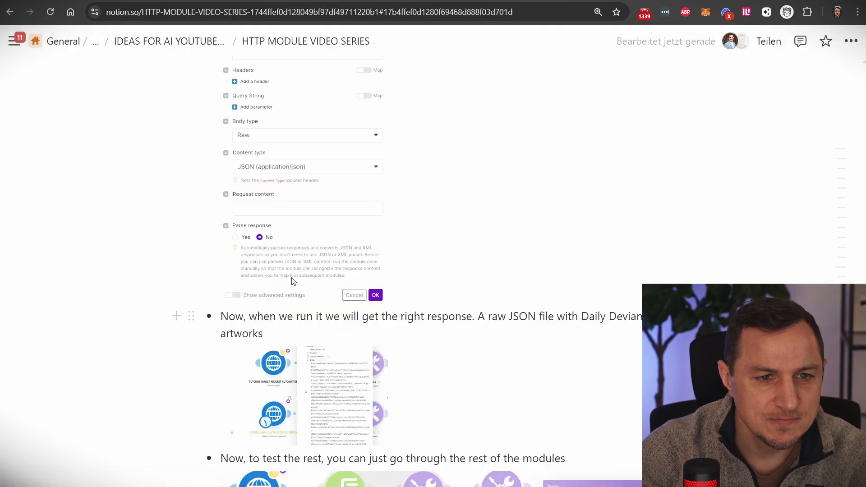
scroll(342, 269, "up", 9)
scroll(344, 238, "up", 6)
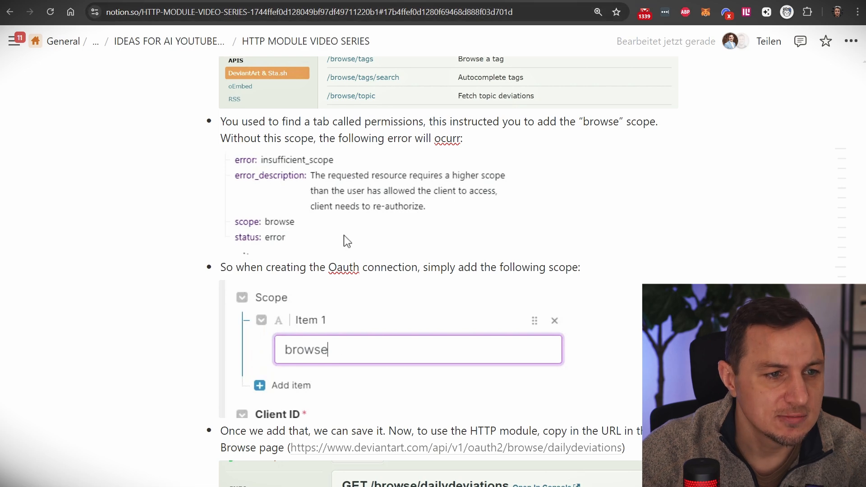
- Enter 'browse' as the connection's first scope item
left_click(384, 301)
type("browa")
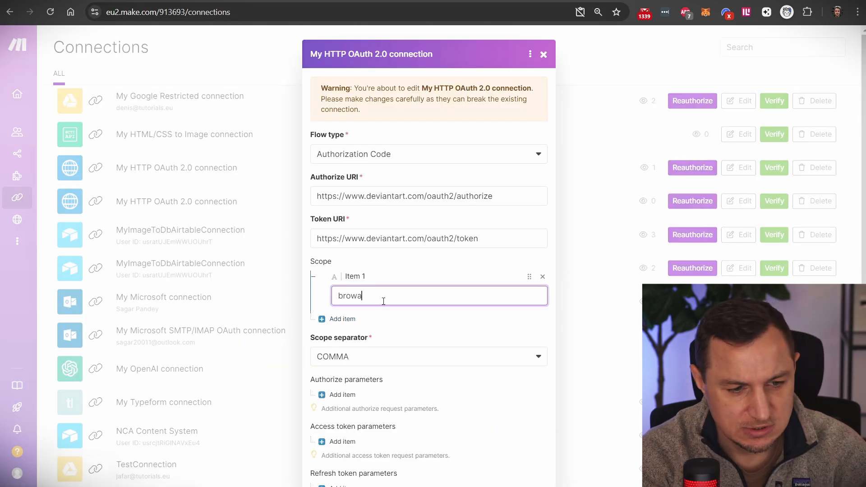
key("BackSpace")
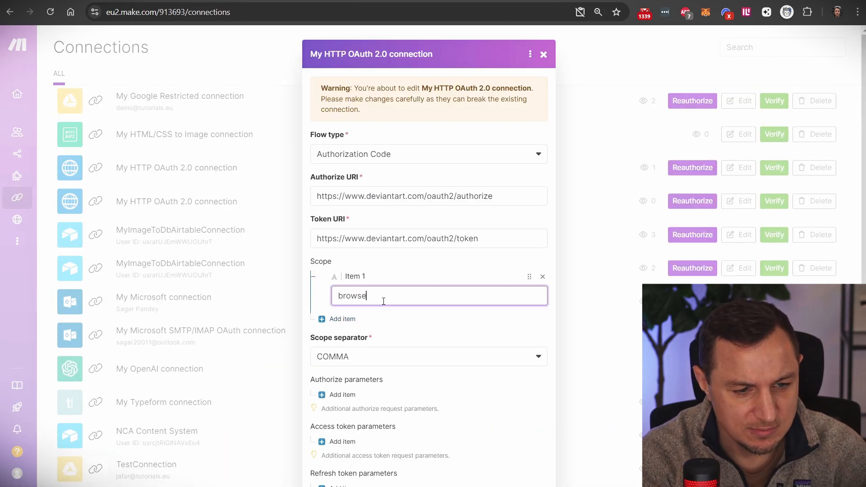
type("se")
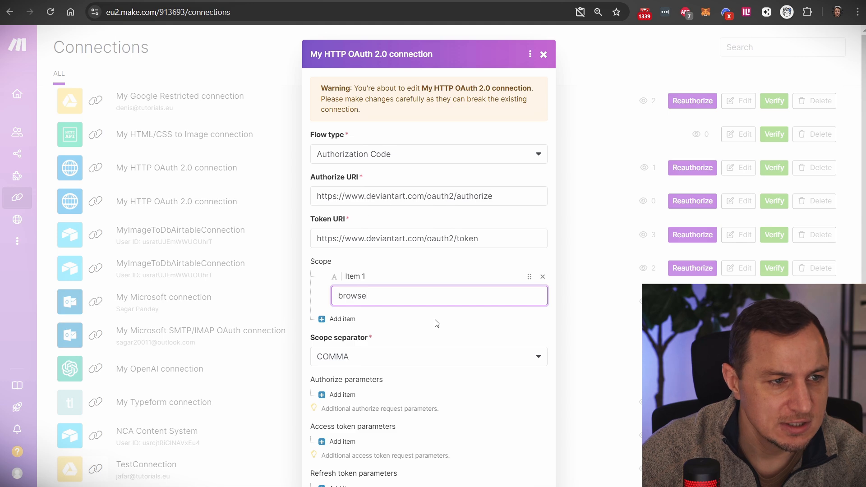
scroll(435, 323, "down", 4)
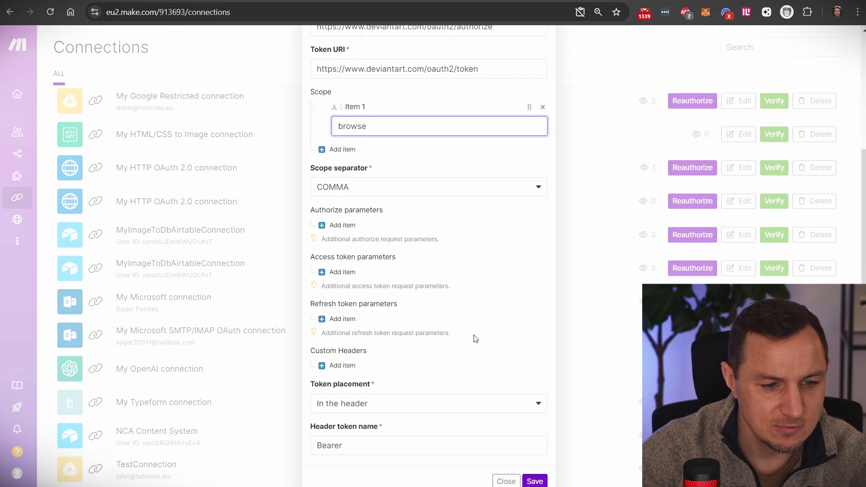
- Save the connection and authorize the app in the DeviantArt popup
left_click(535, 458)
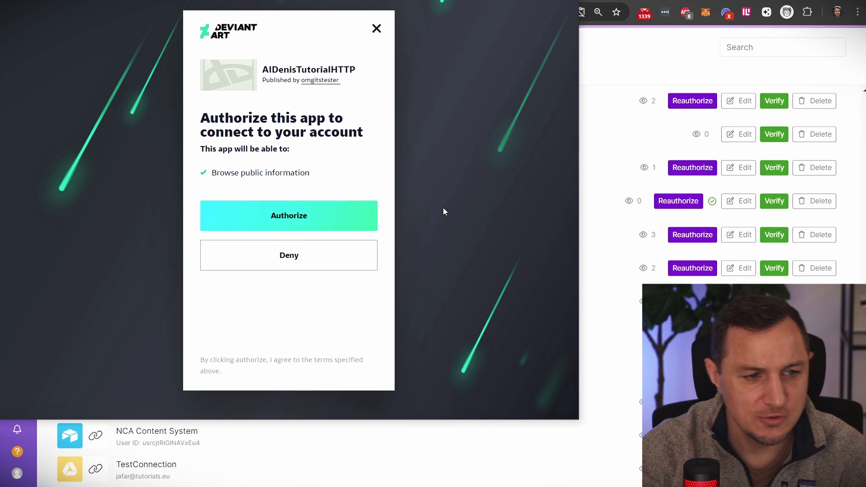
left_click(319, 216)
mouse_move(58, 149)
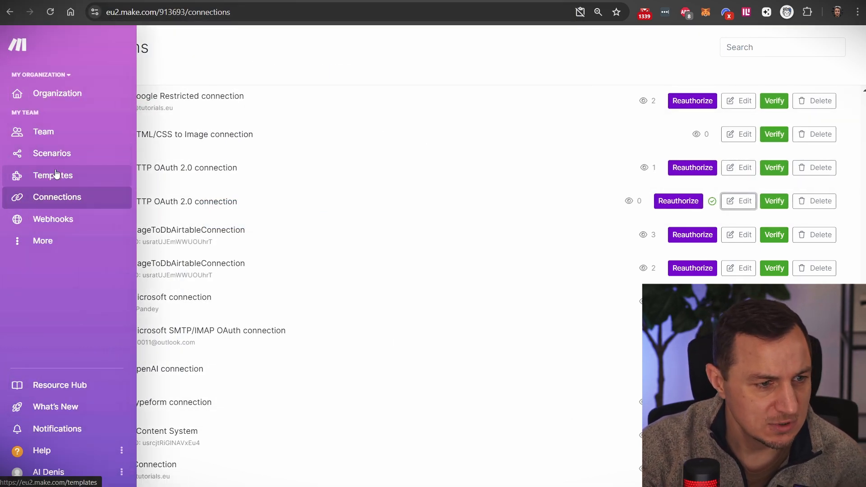
- Return to the HTTP OAUTH TUTORIAL scenario, run it once and inspect the raw HTTP response
left_click(8, 17)
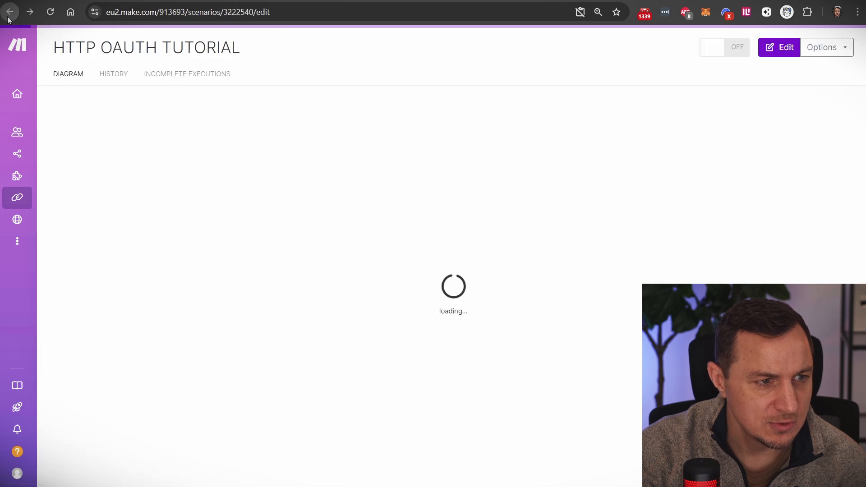
left_click(8, 17)
left_click(31, 13)
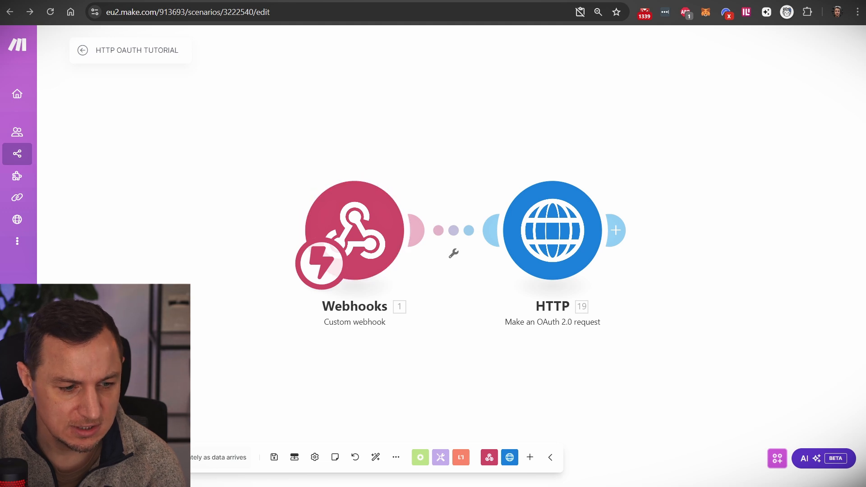
left_click(217, 470)
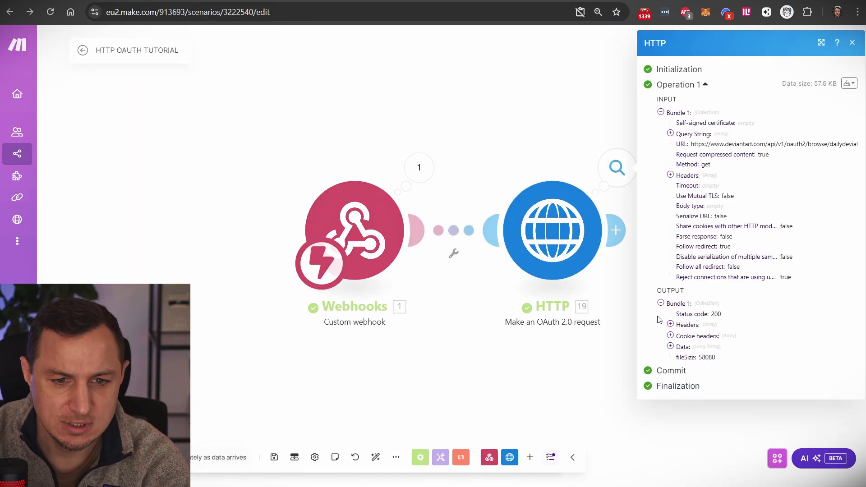
left_click(670, 346)
scroll(718, 311, "down", 2)
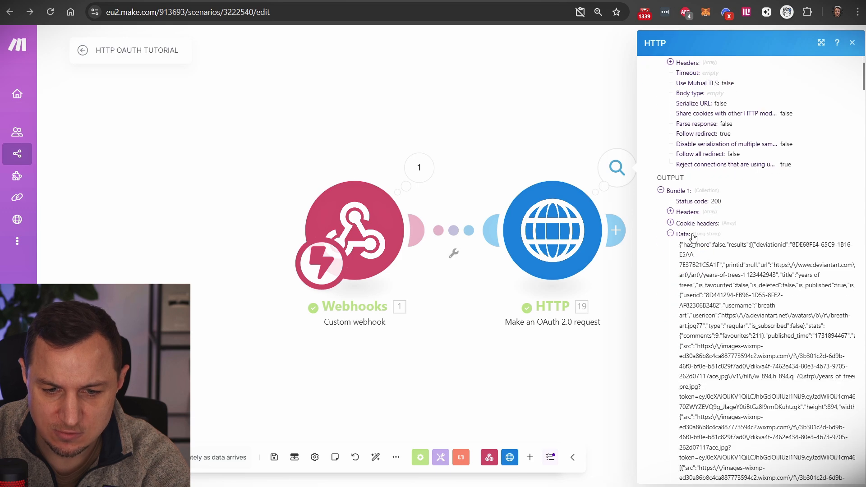
scroll(693, 238, "down", 10)
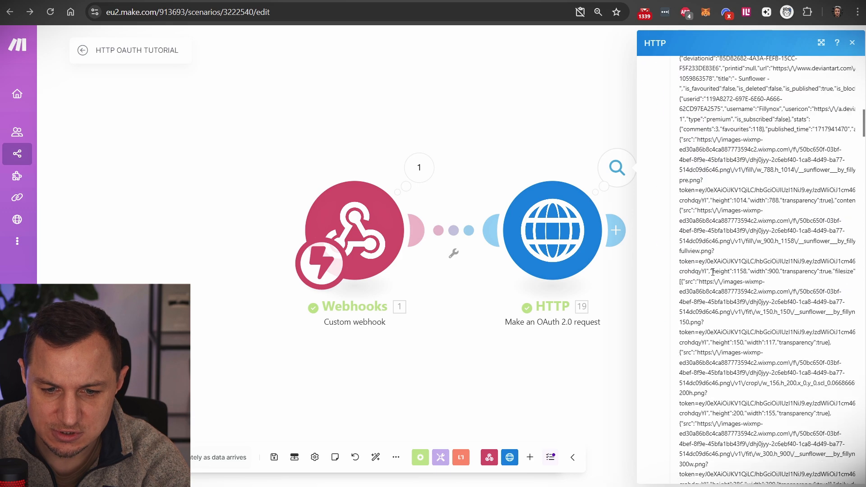
scroll(713, 272, "down", 10)
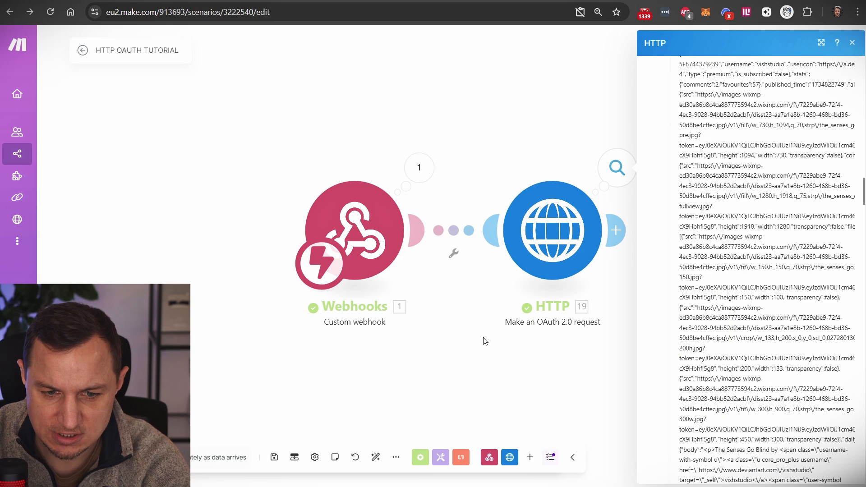
left_click(485, 342)
- Set the HTTP module's Parse response to Yes, then rerun by resending the webhook URL
left_click(546, 253)
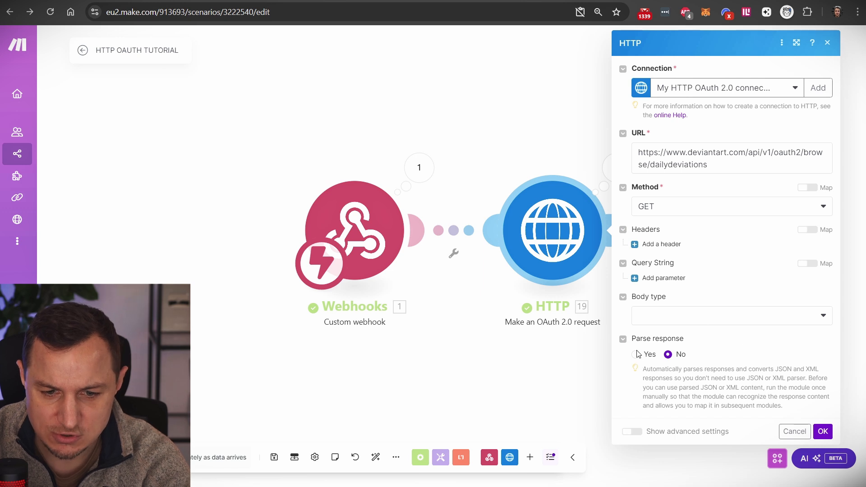
left_click(637, 355)
left_click(822, 431)
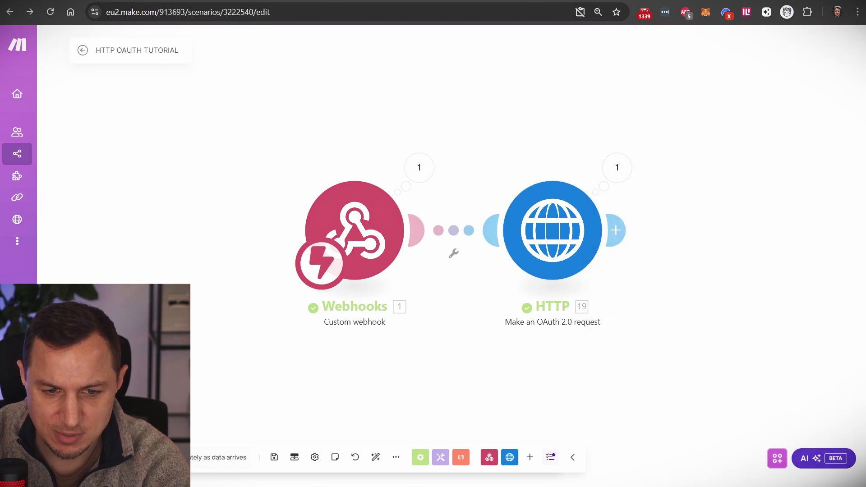
left_click(86, 457)
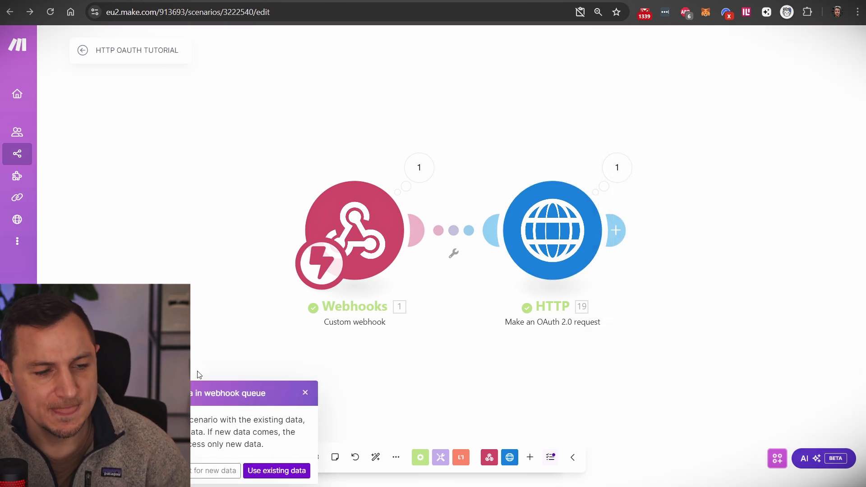
left_click(224, 471)
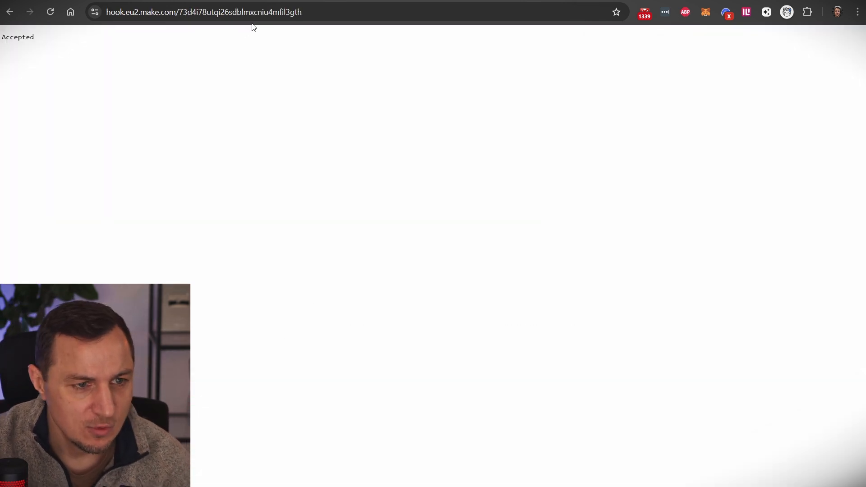
left_click(242, 15)
key("Return")
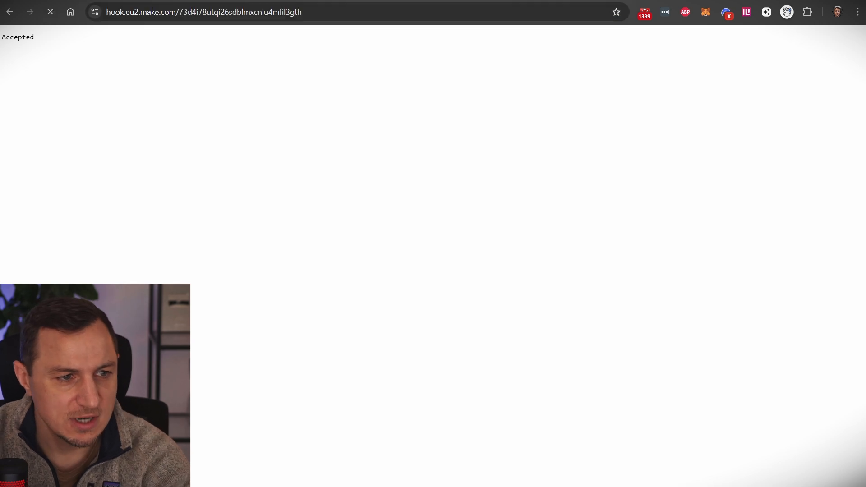
key("ctrl+Tab")
- Expand the parsed HTTP results and open the first daily deviation's url in the browser
left_click(618, 168)
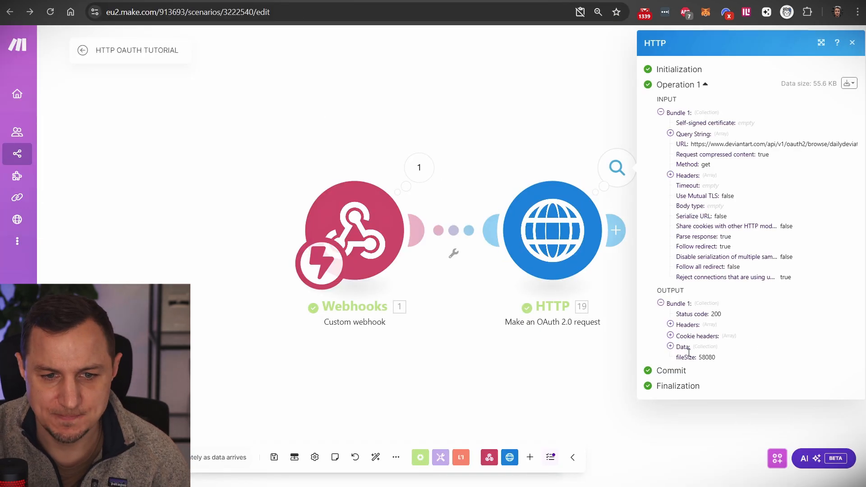
left_click(671, 347)
left_click(680, 368)
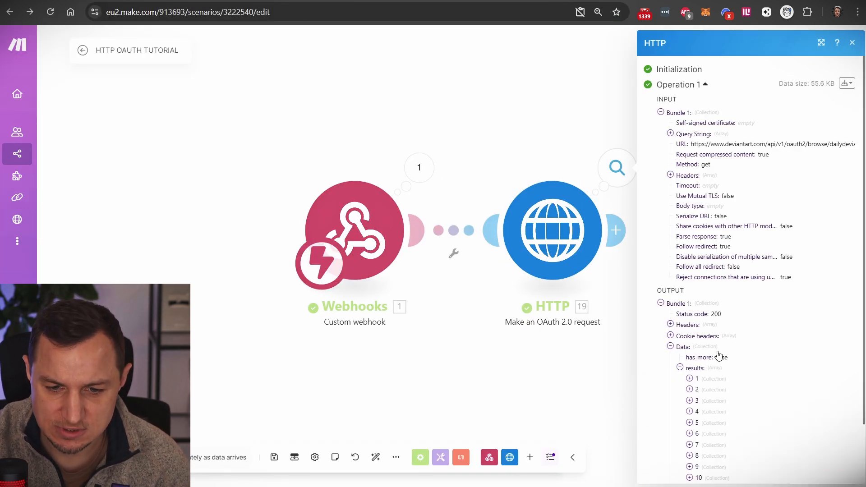
scroll(683, 324, "down", 2)
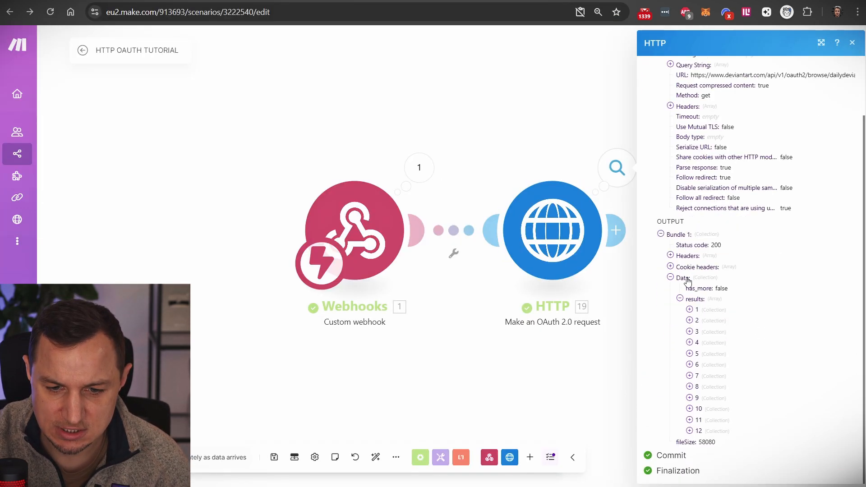
left_click(690, 310)
scroll(693, 311, "down", 5)
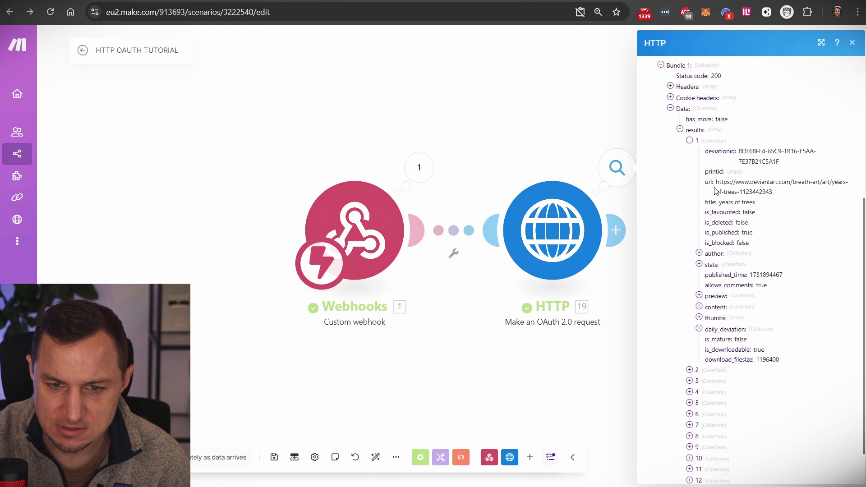
left_click_drag(717, 182, 773, 192)
right_click(768, 184)
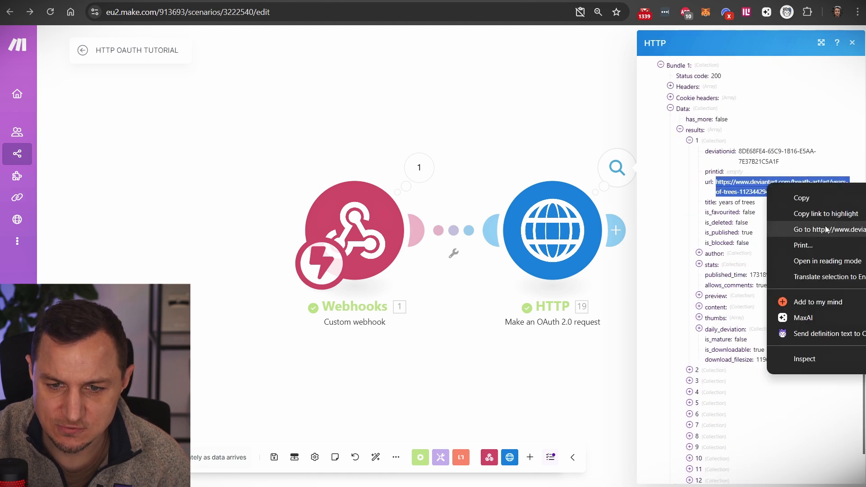
left_click(826, 230)
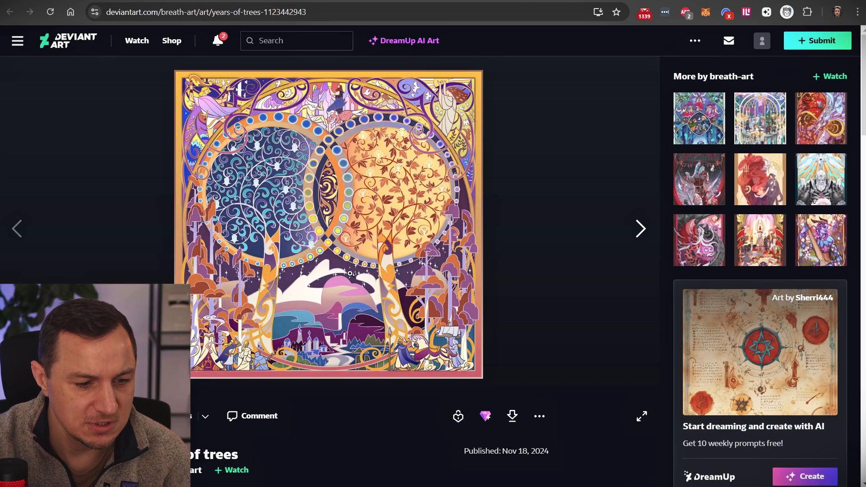
left_click(158, 1)
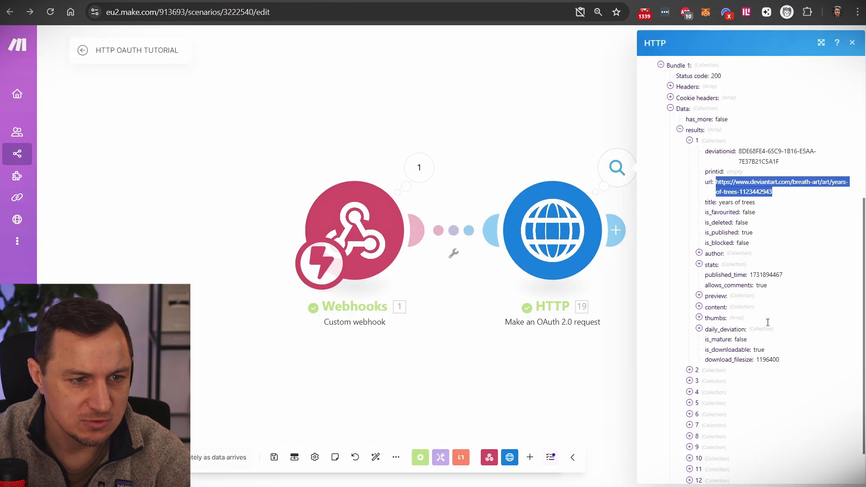
- Open the second result's url (the Sunflower deviation), close that tab and close the output inspector
left_click(689, 370)
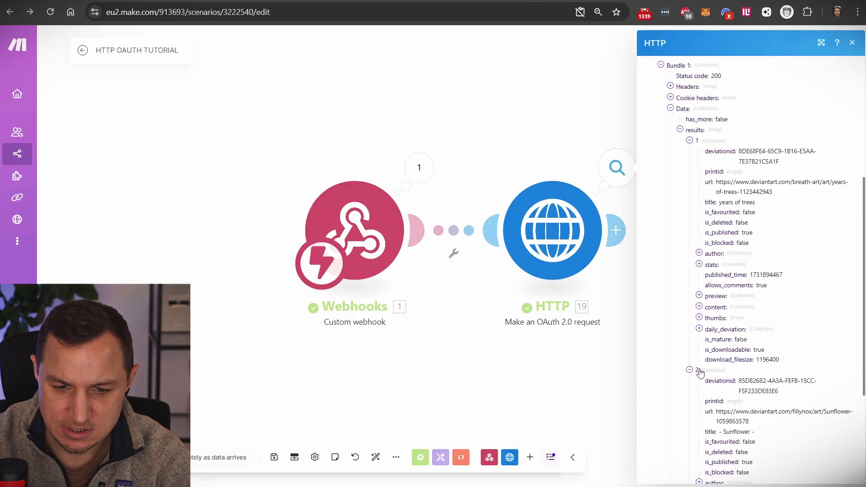
scroll(722, 288, "down", 3)
scroll(729, 299, "down", 1)
left_click_drag(716, 247, 749, 252)
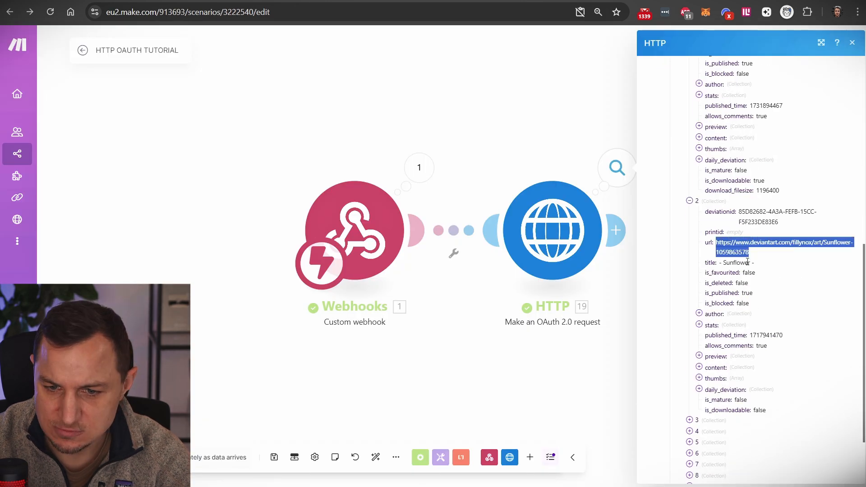
right_click(745, 255)
left_click(789, 302)
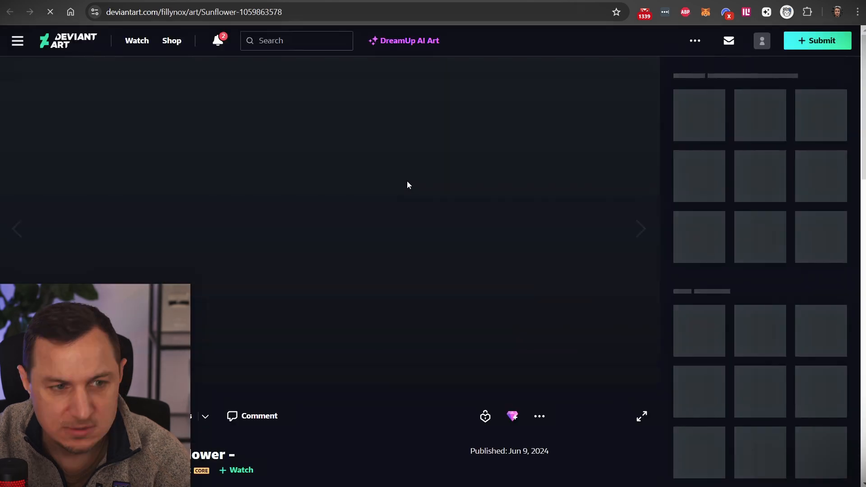
key("ctrl+w")
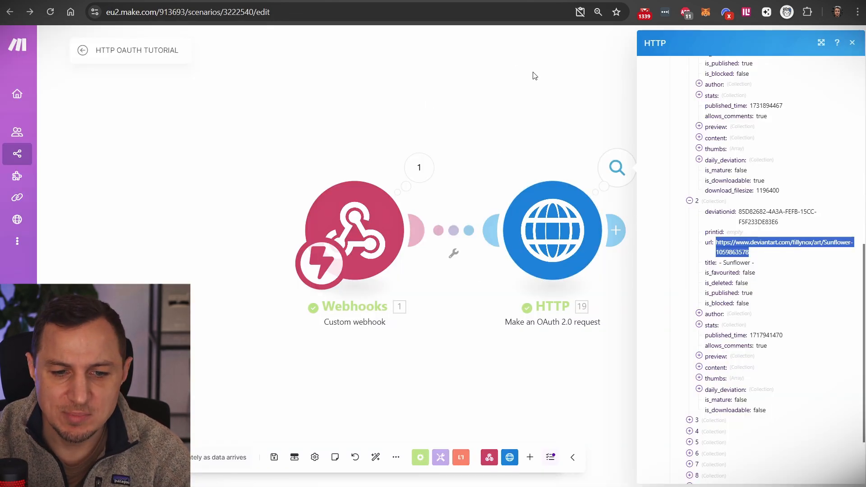
left_click(561, 82)
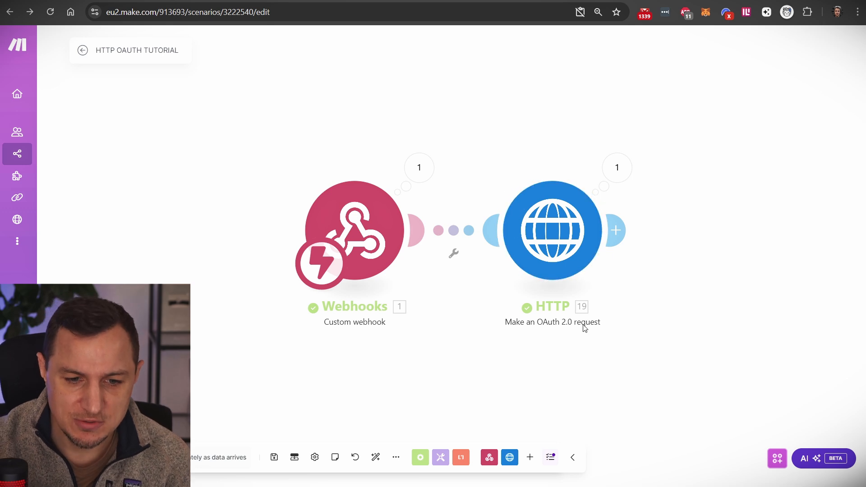
- From the HTTP module go to Connections, saving the scenario's unsaved changes
left_click(555, 222)
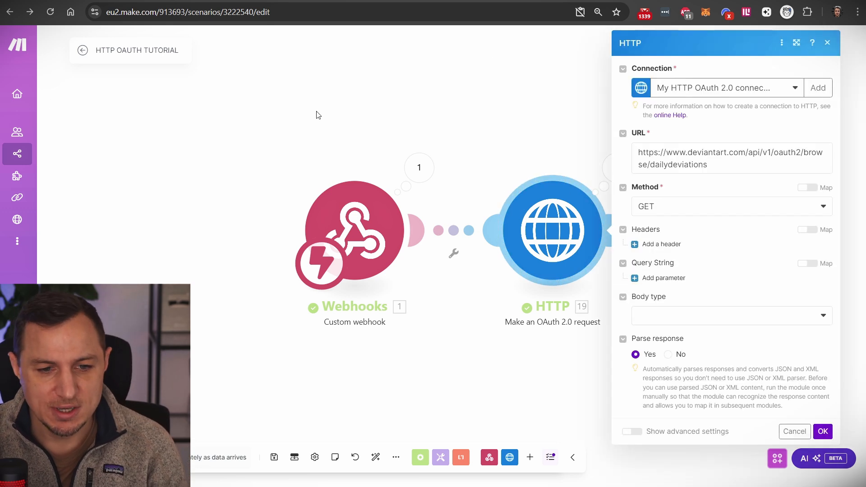
mouse_move(49, 203)
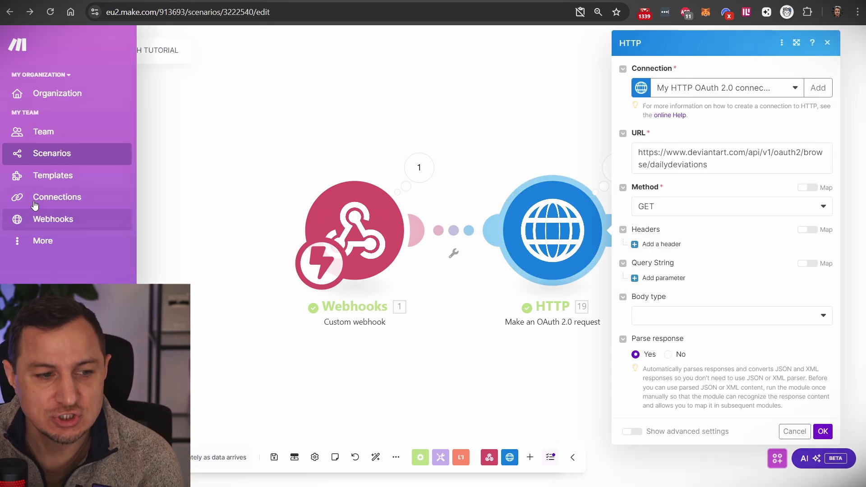
left_click(49, 203)
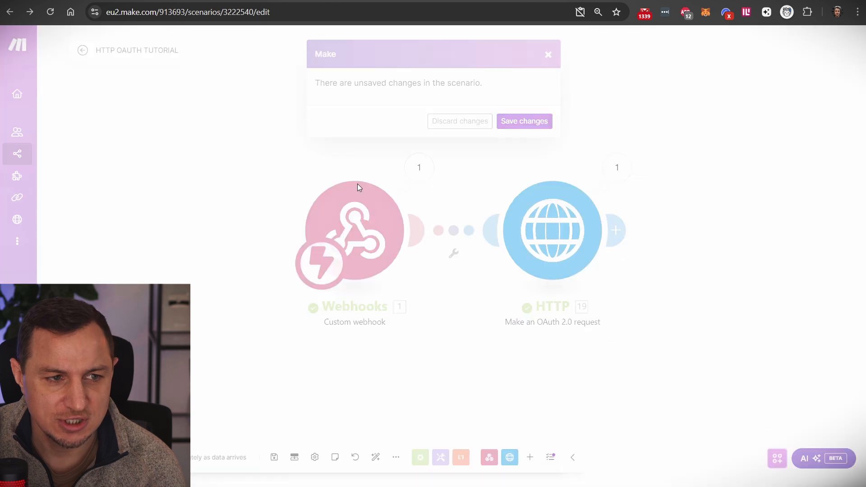
left_click(520, 122)
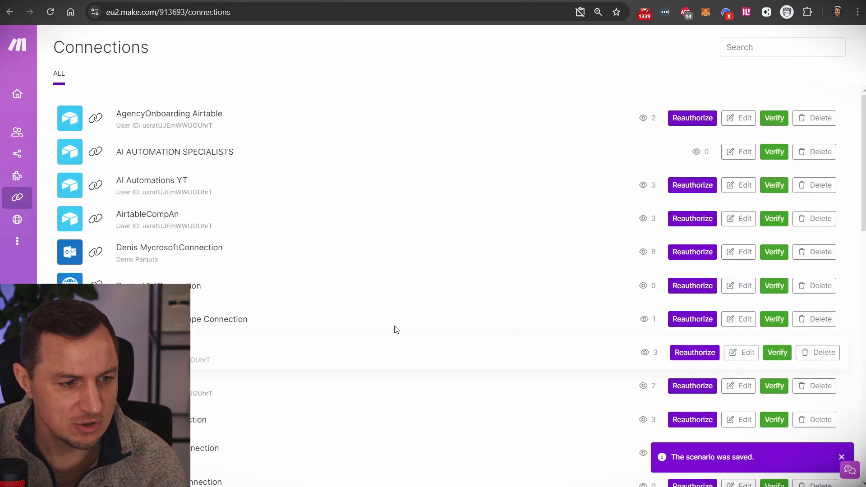
scroll(458, 323, "down", 5)
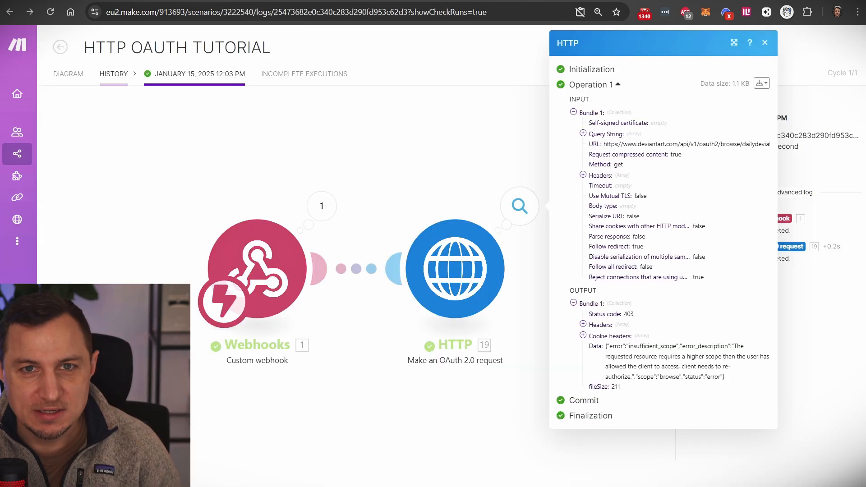
- Highlight 'scope' and 'browse' in the error data, then close the operation details panel
double_click(646, 379)
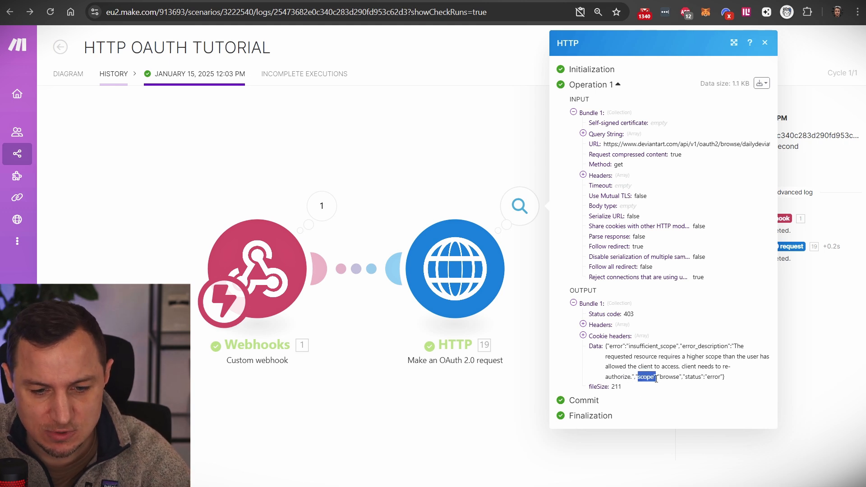
double_click(669, 378)
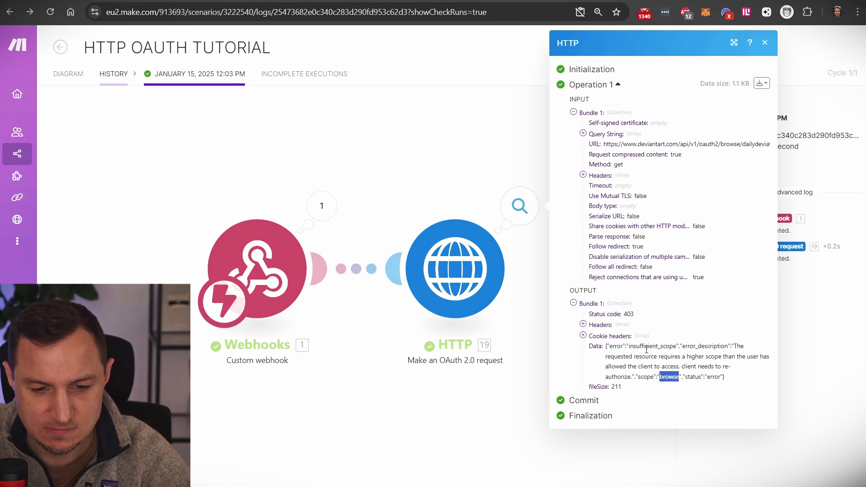
left_click(646, 349)
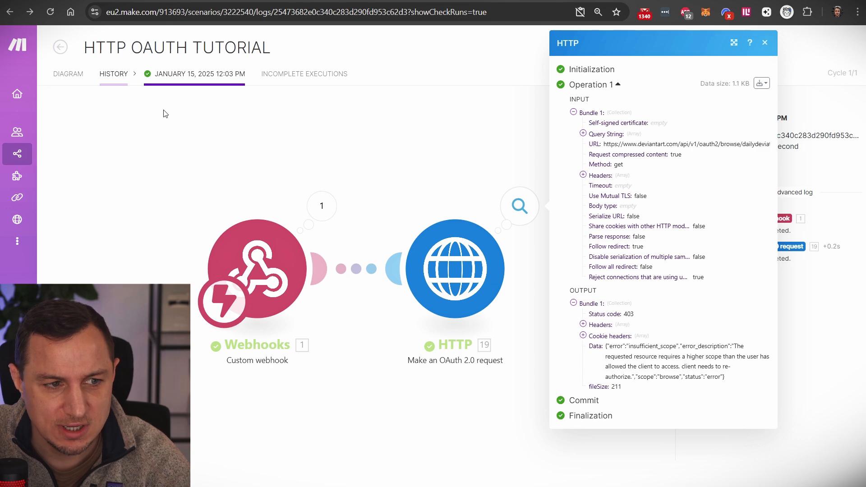
left_click(124, 117)
- Open the 12:03:32 PM run from History and highlight the "scope":"browse" part of its error
left_click(112, 112)
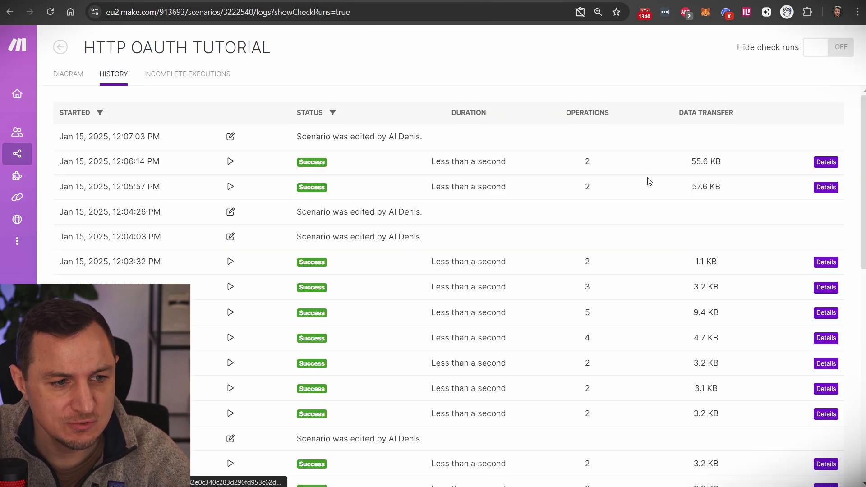
left_click(829, 263)
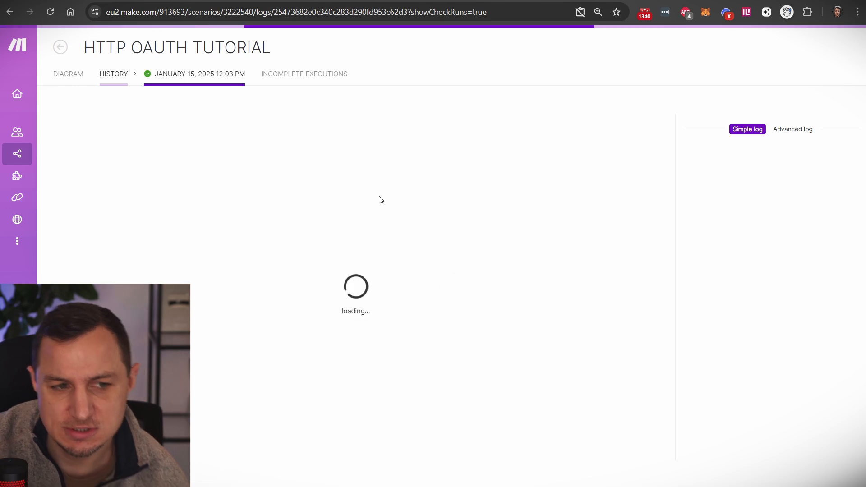
left_click(516, 208)
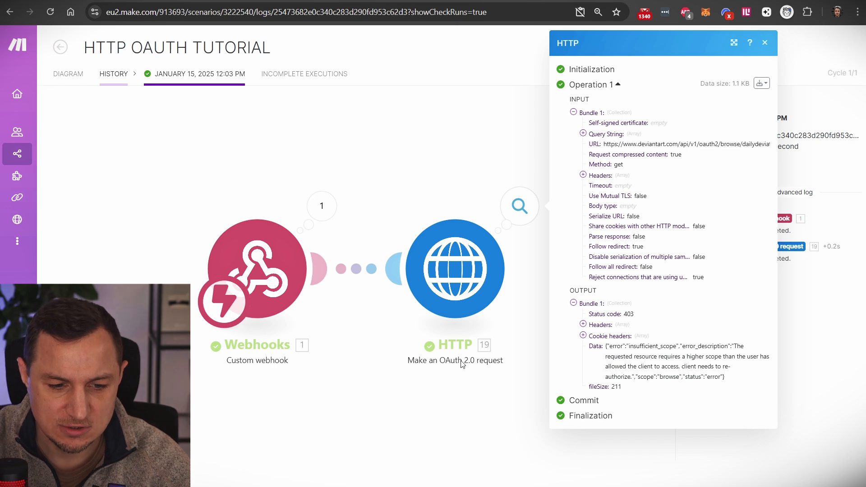
left_click_drag(606, 346, 731, 381)
left_click(645, 378)
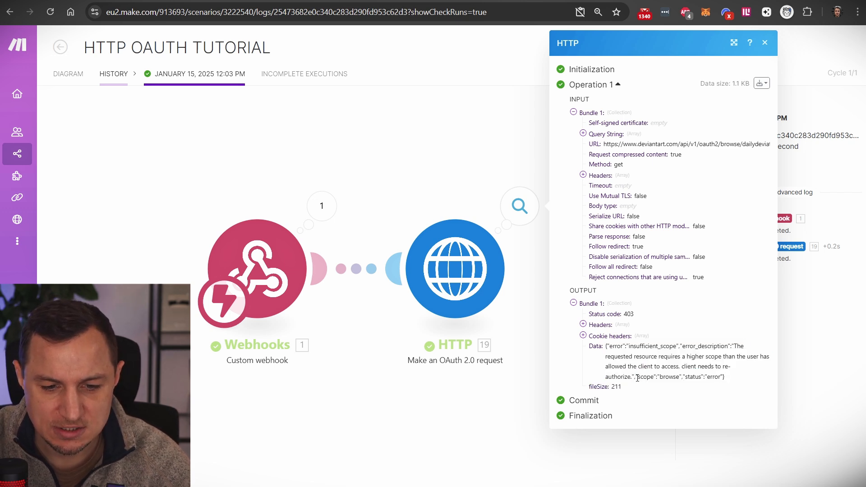
left_click_drag(638, 378, 685, 380)
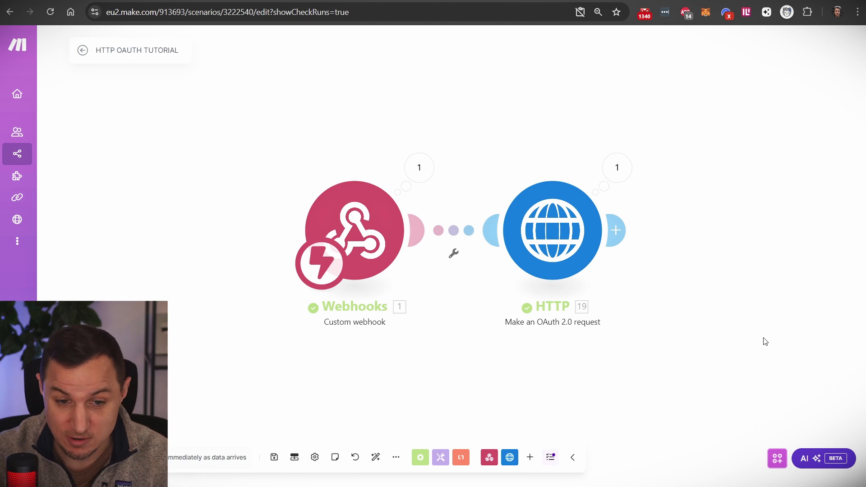
- Open the latest HTTP run's output and highlight the 'Status code: 200' line
left_click(618, 168)
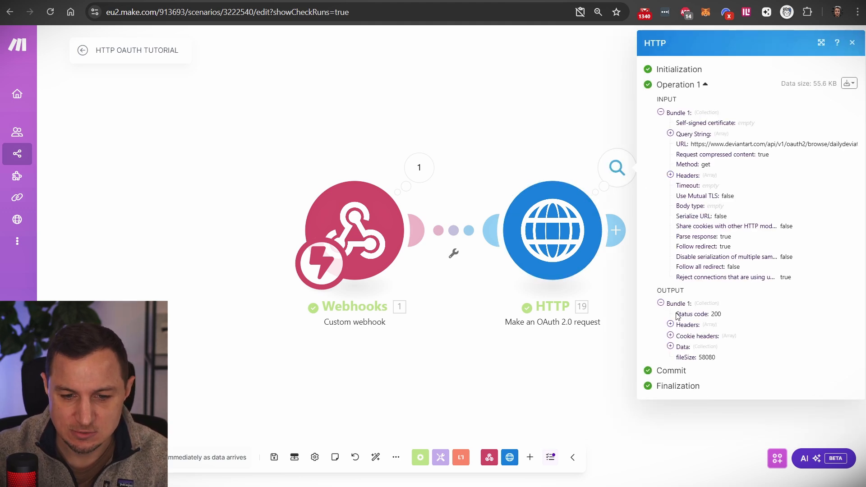
triple_click(732, 313)
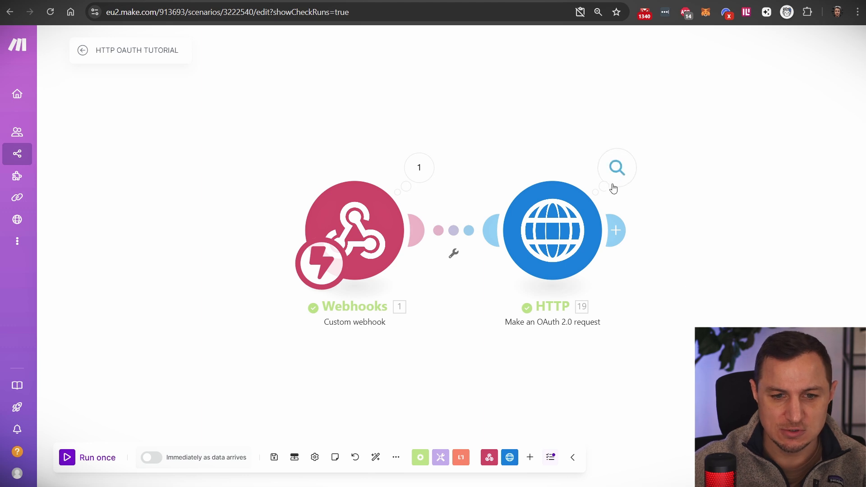
left_click(613, 182)
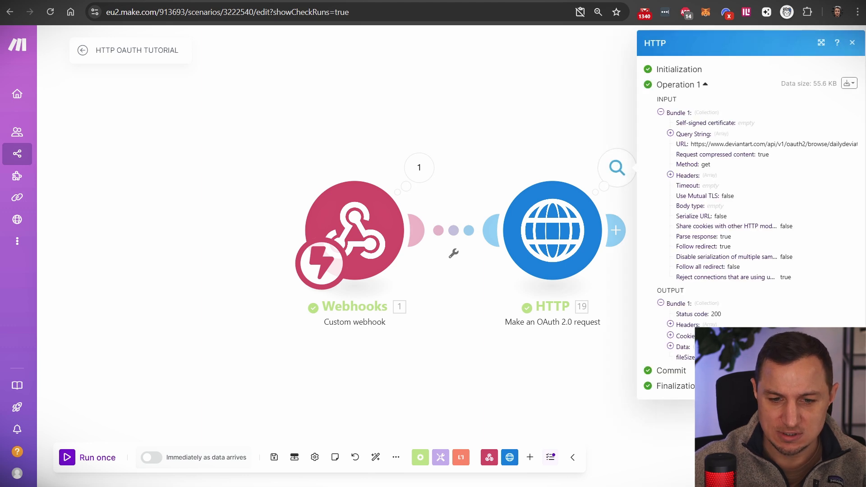
left_click_drag(680, 313, 723, 314)
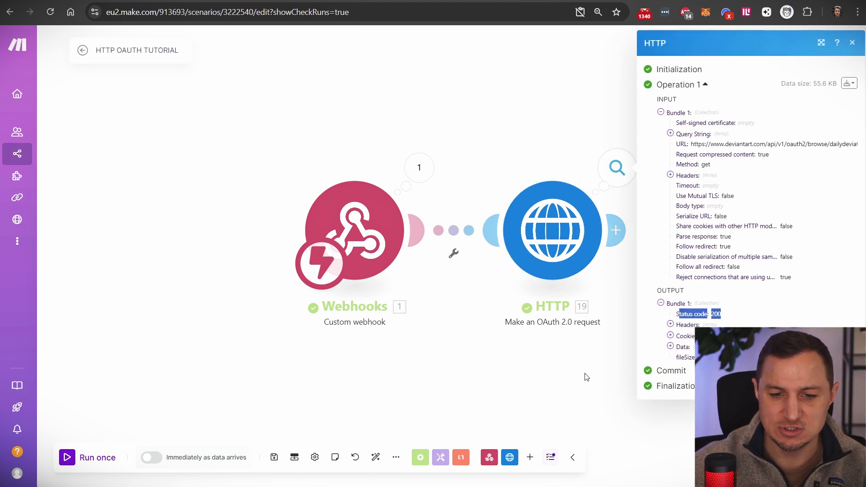
left_click(551, 369)
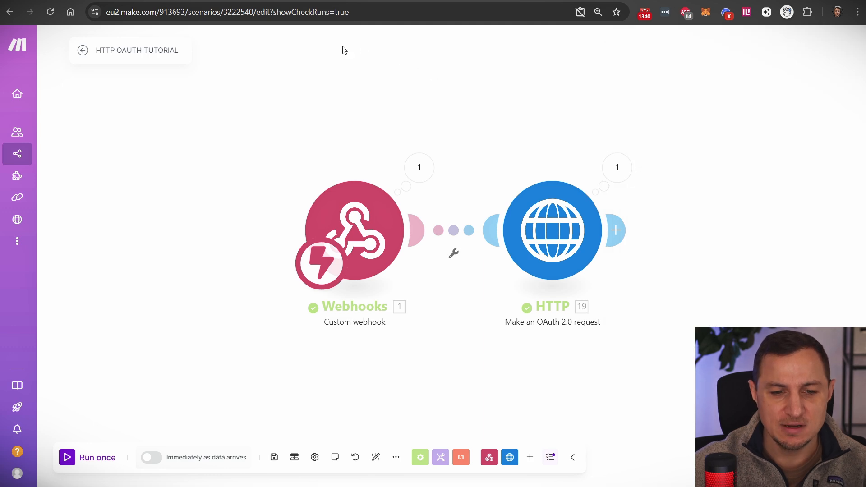
left_click(158, 1)
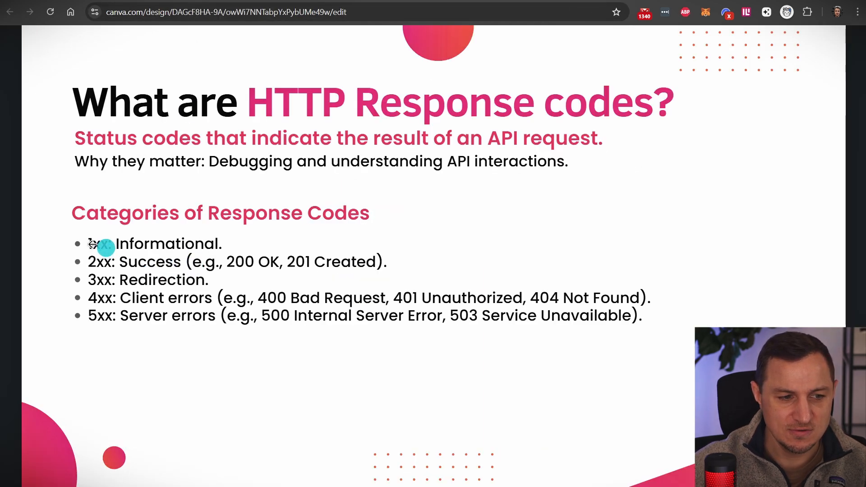